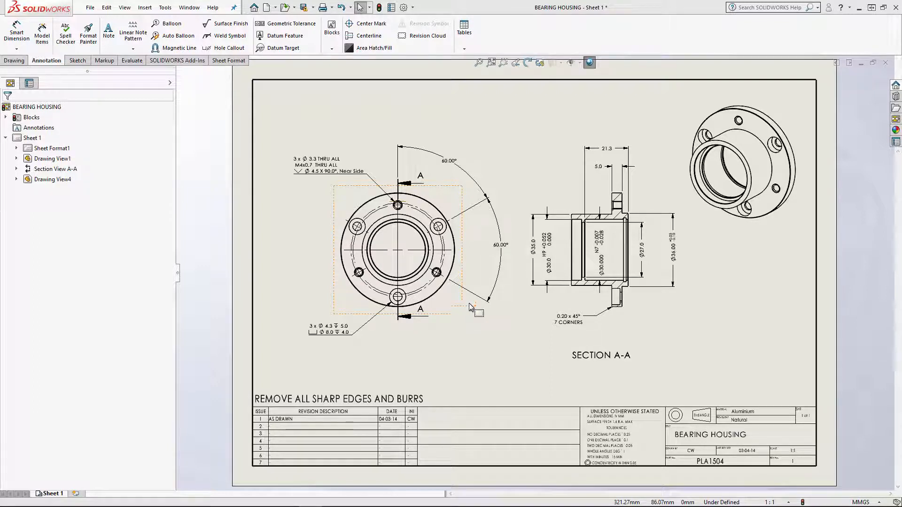
# Open the bearing housing part from the isometric view on the drawing sheet
pyautogui.click(764, 241)
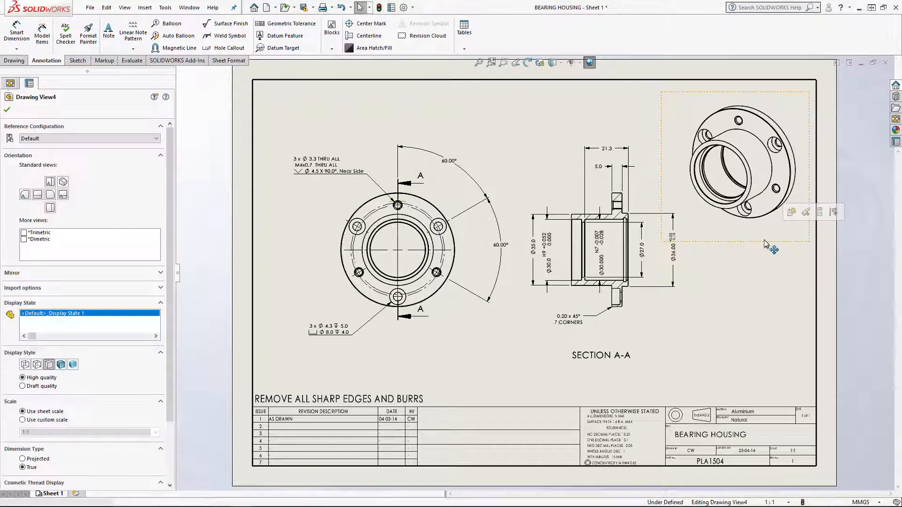
pyautogui.click(792, 212)
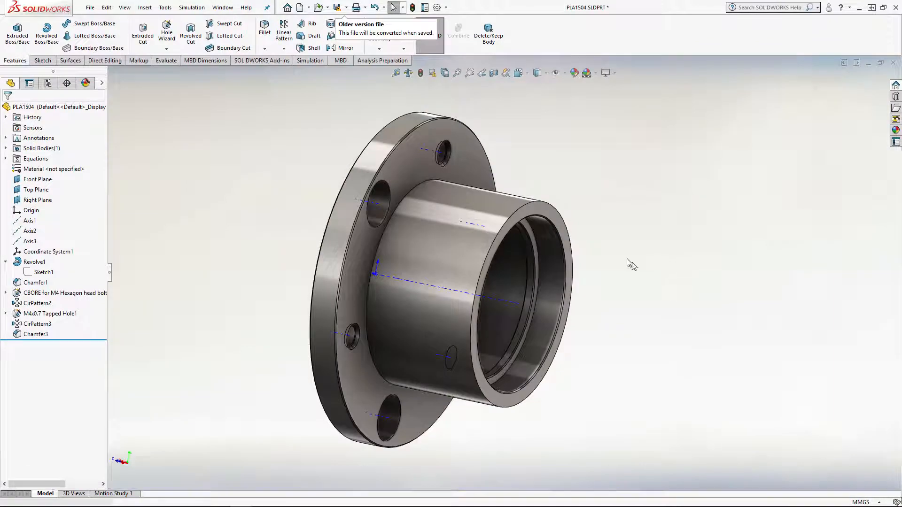
# Examine the bearing housing's flange, hole pattern and stepped bore from the front, isometric and side directions
pyautogui.moveTo(626, 240); pyautogui.dragTo(381, 266, button='middle')
pyautogui.hotkey('ctrl', '1')
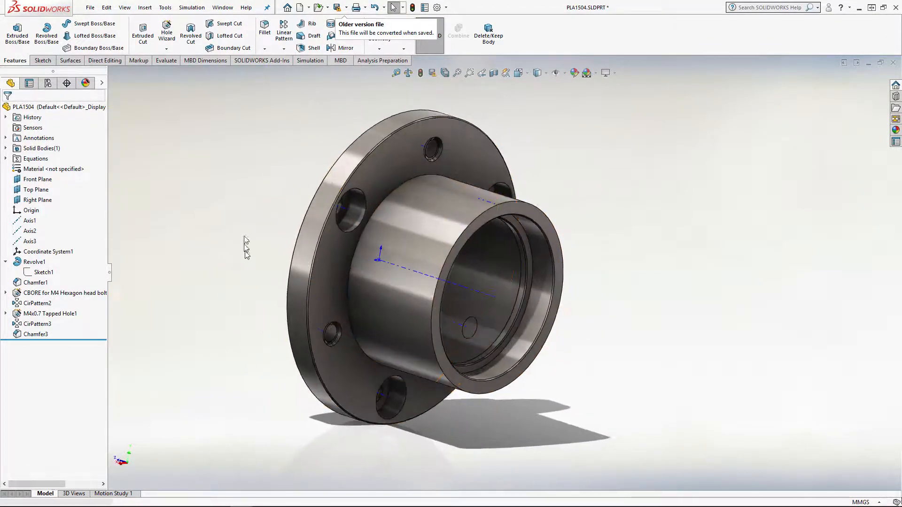
pyautogui.hotkey('ctrl', '7')
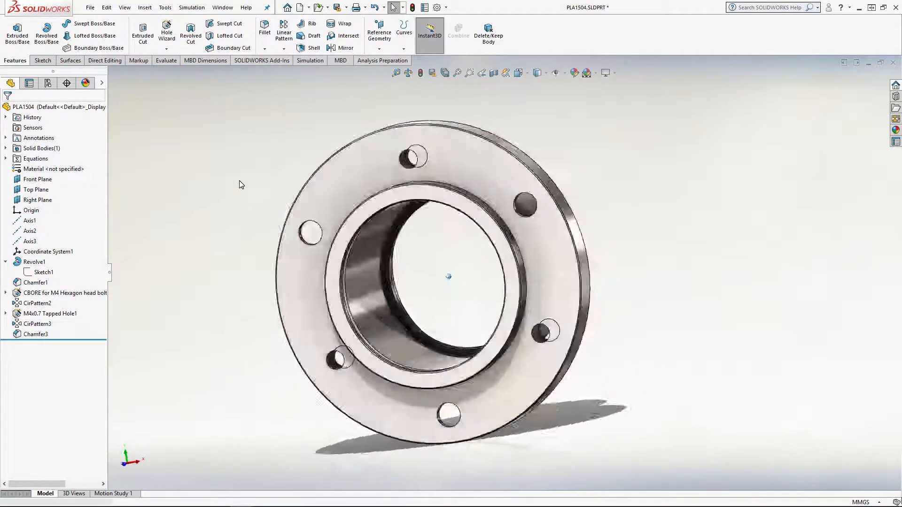
pyautogui.press('Left')
pyautogui.press('Left')
pyautogui.press('Left')
pyautogui.press('Left')
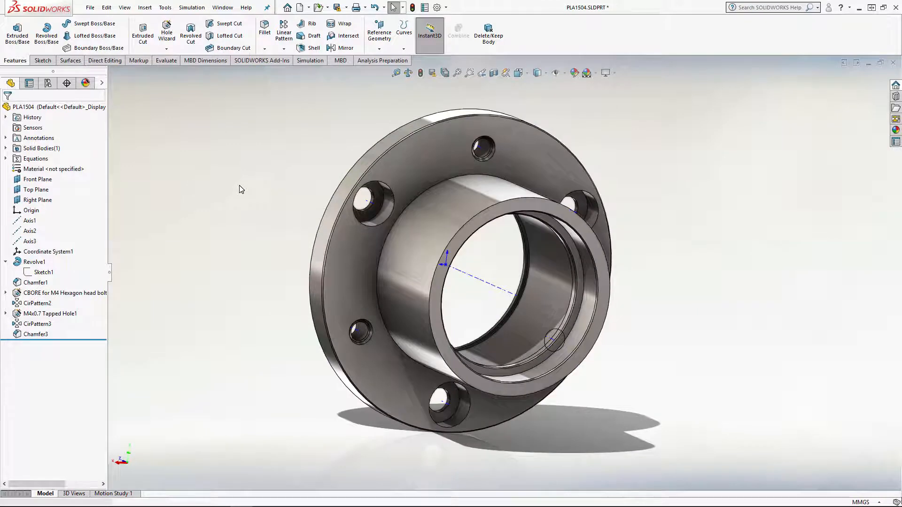
pyautogui.press('Left')
pyautogui.press('Left')
pyautogui.press('Left')
pyautogui.press('Left')
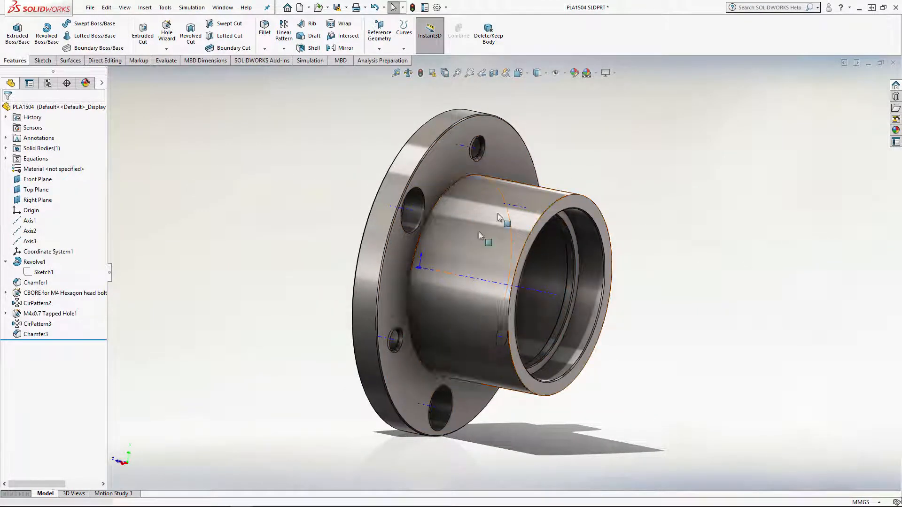
pyautogui.press('Left')
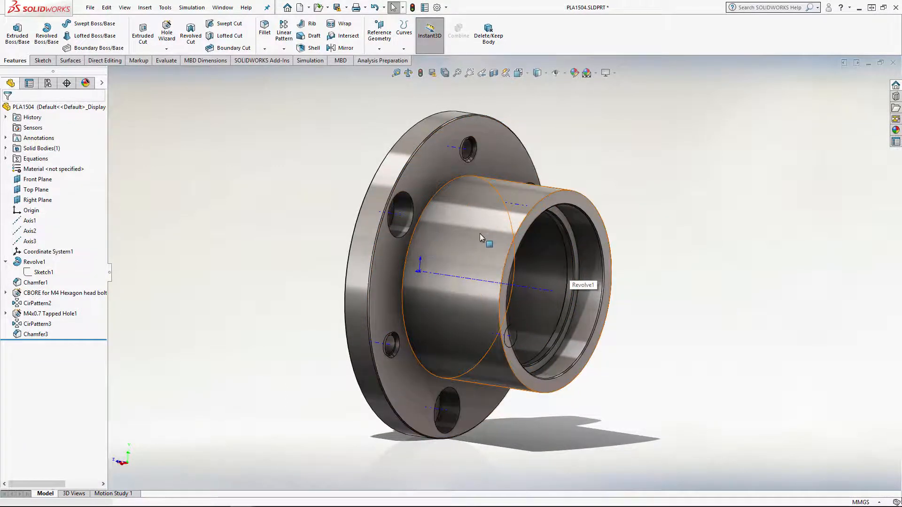
# Open Sketch1 of the Revolve1 feature for editing
pyautogui.click(33, 262)
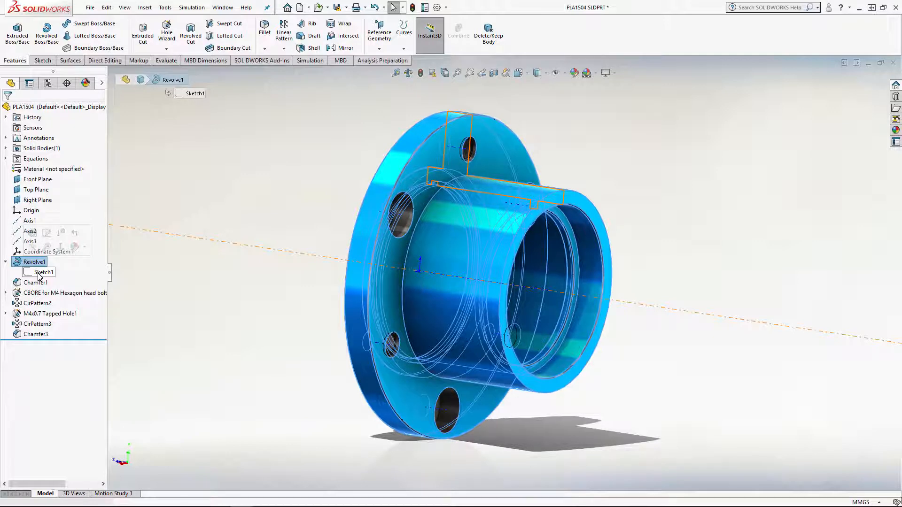
pyautogui.click(40, 272)
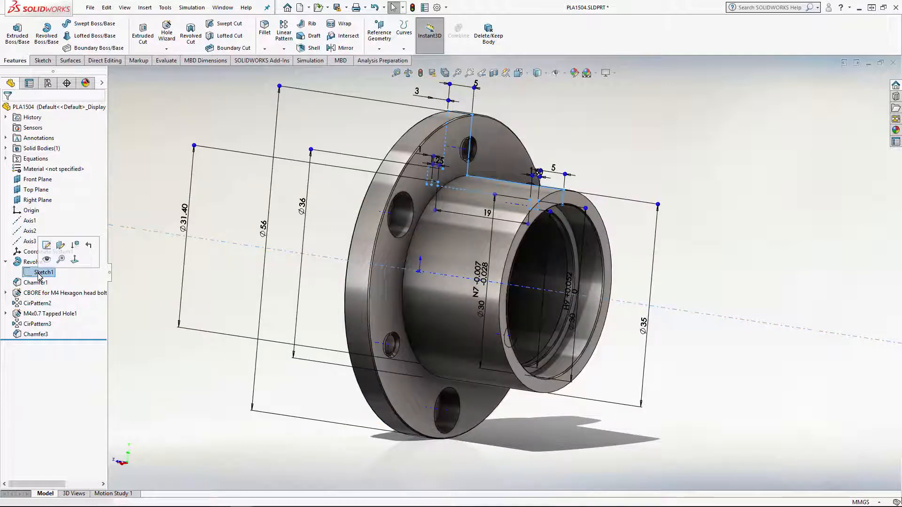
pyautogui.click(46, 245)
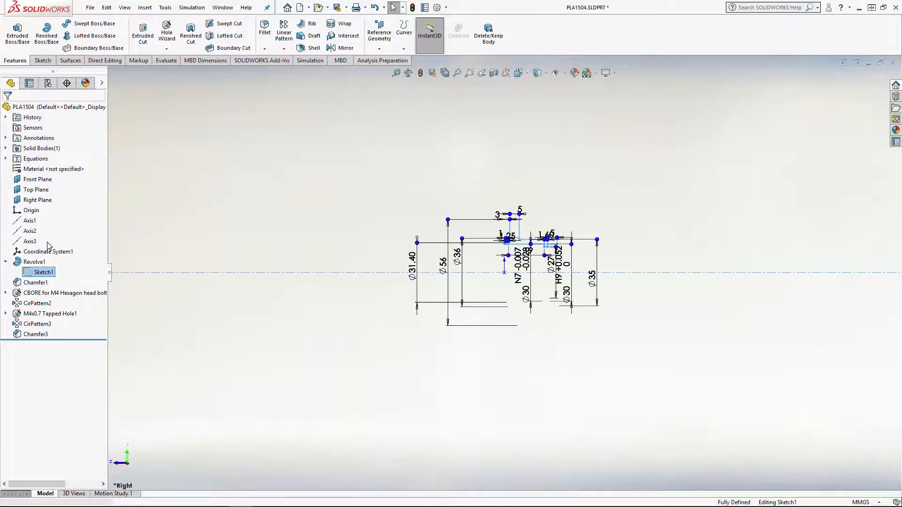
pyautogui.scroll(-5, 553, 244)
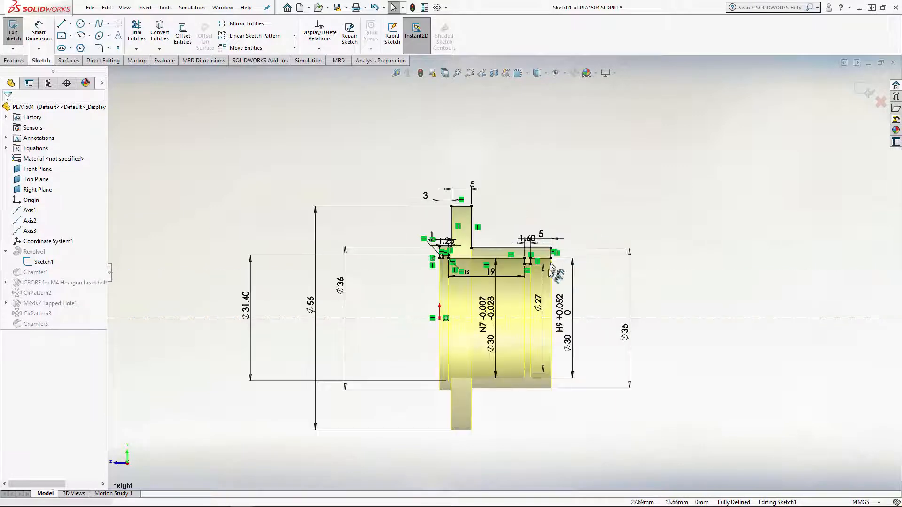
pyautogui.scroll(-1, 539, 278)
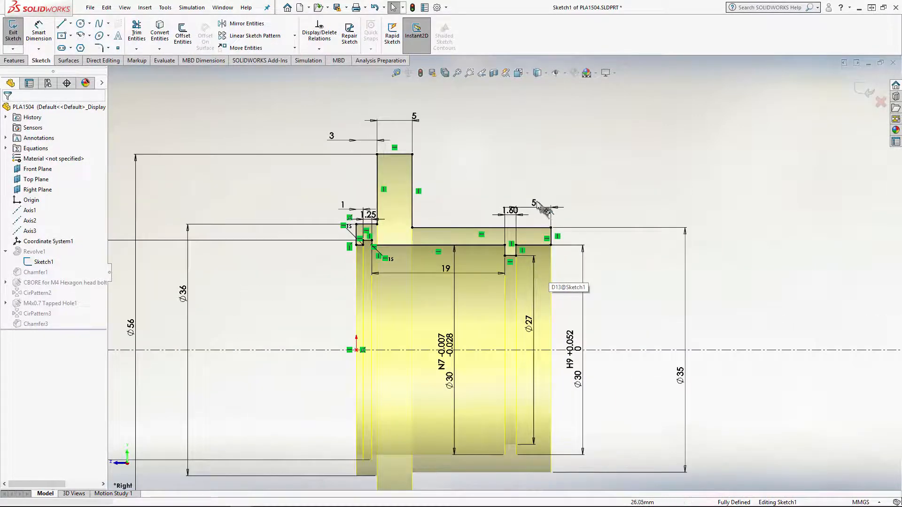
# Reposition the 5 mm end-length dimension, the 27 mm diameter and the 30 mm H9 diameter so the sketch annotations are spaced apart
pyautogui.moveTo(535, 203); pyautogui.dragTo(539, 187)
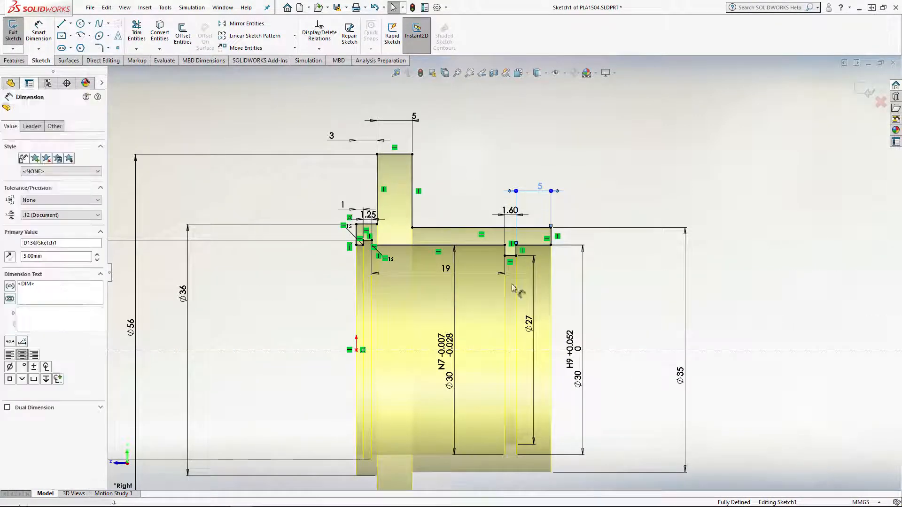
pyautogui.scroll(1, 508, 369)
pyautogui.scroll(-1, 484, 413)
pyautogui.scroll(1, 474, 383)
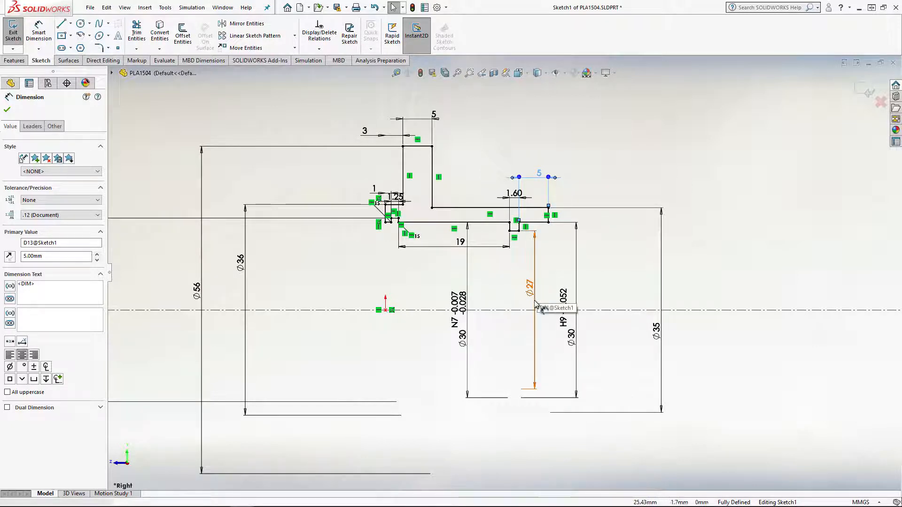
pyautogui.moveTo(530, 288); pyautogui.dragTo(525, 299)
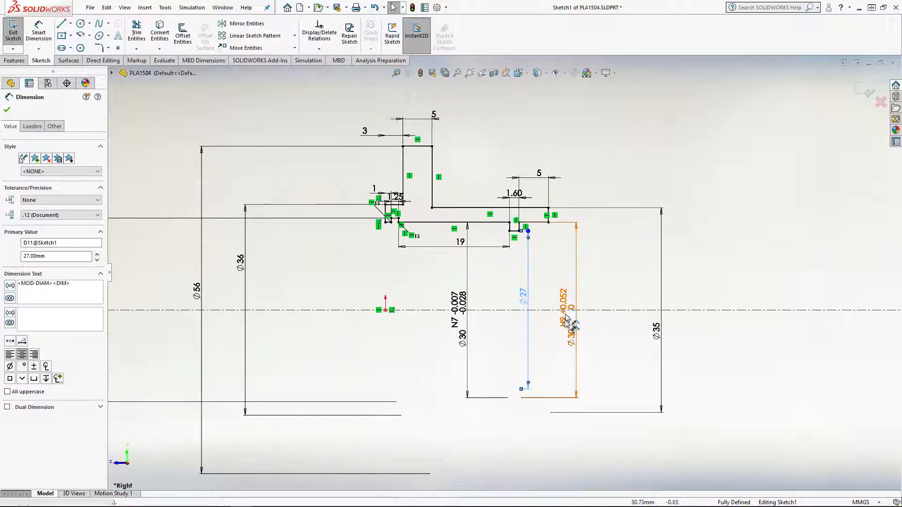
pyautogui.moveTo(565, 318)
pyautogui.mouseDown()
pyautogui.moveTo(575, 301)
pyautogui.moveTo(576, 310)
pyautogui.mouseUp()
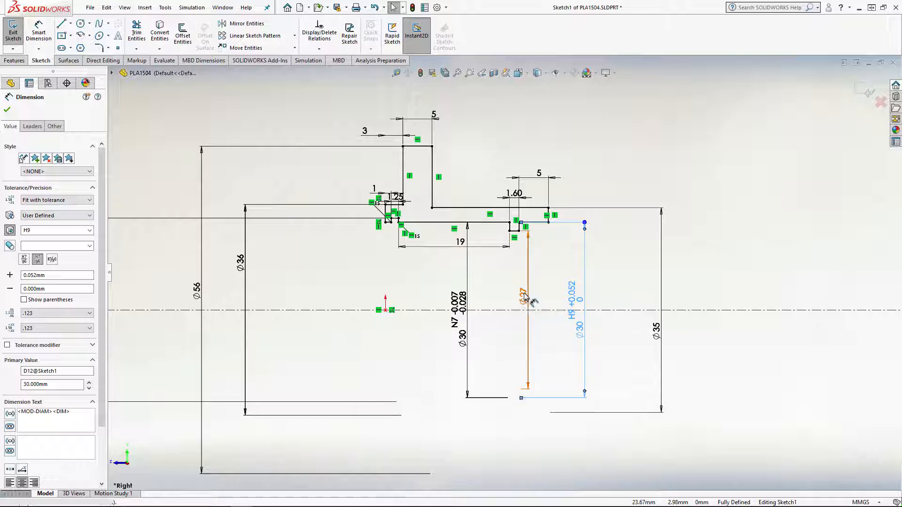
pyautogui.press('Escape')
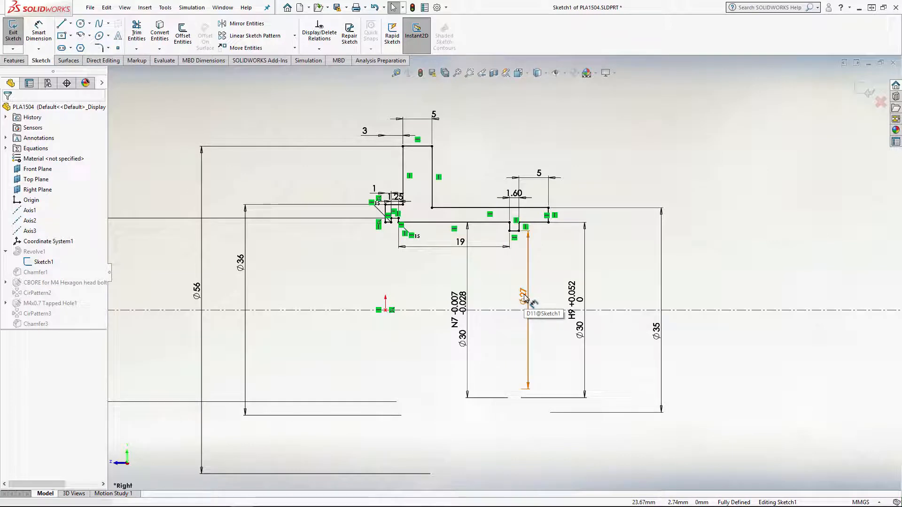
# Apply a Basic tolerance to the 27 mm diameter dimension
pyautogui.click(529, 262)
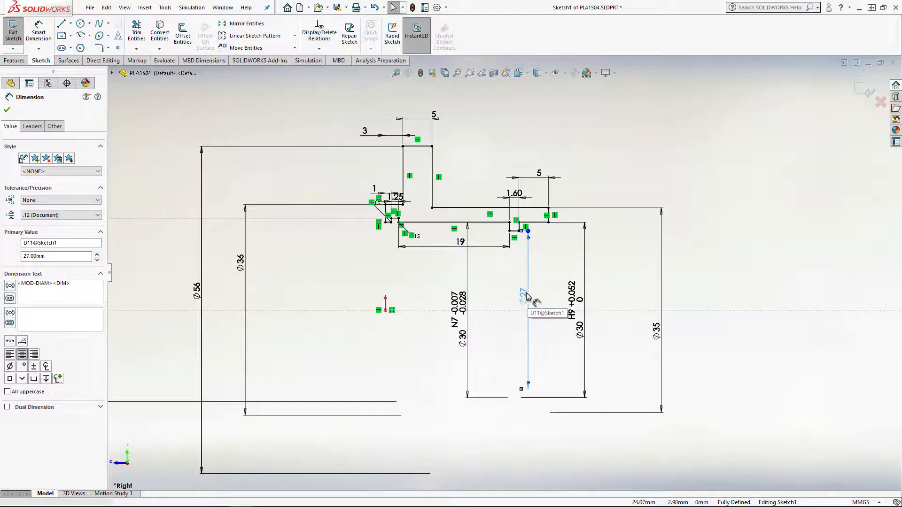
pyautogui.click(31, 201)
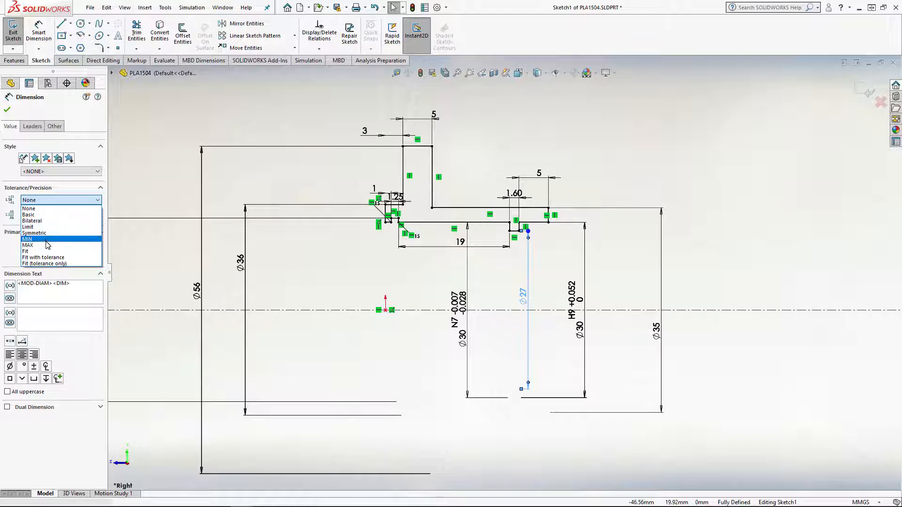
pyautogui.click(48, 215)
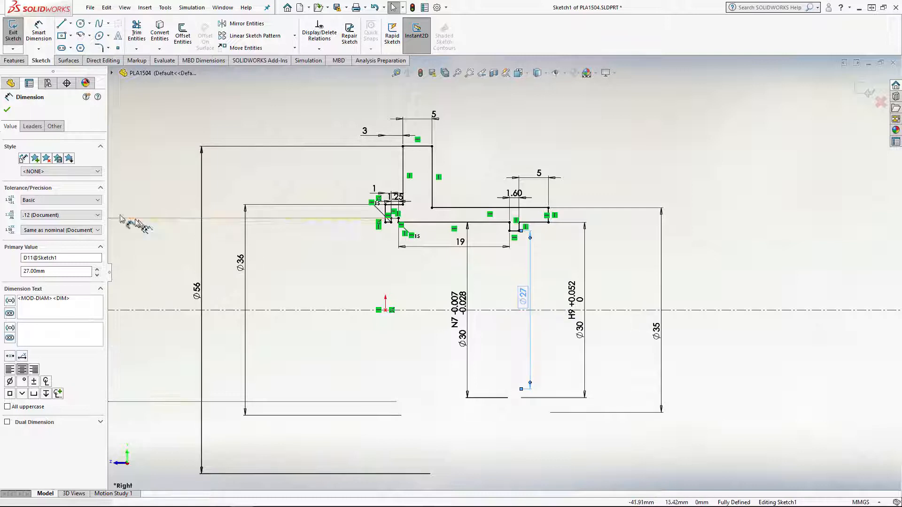
# Give the 27 mm diameter dimension a Bilateral tolerance of +0.10 mm and -0.05 mm
pyautogui.click(94, 201)
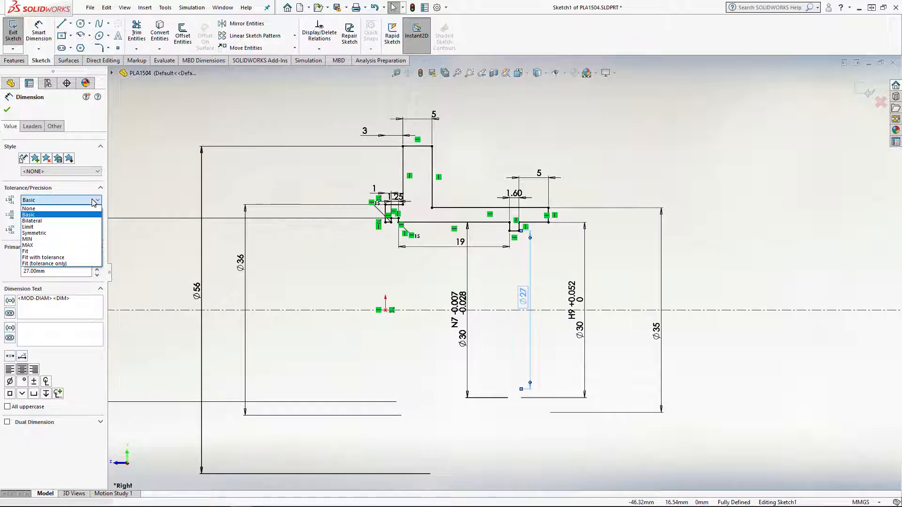
pyautogui.click(61, 221)
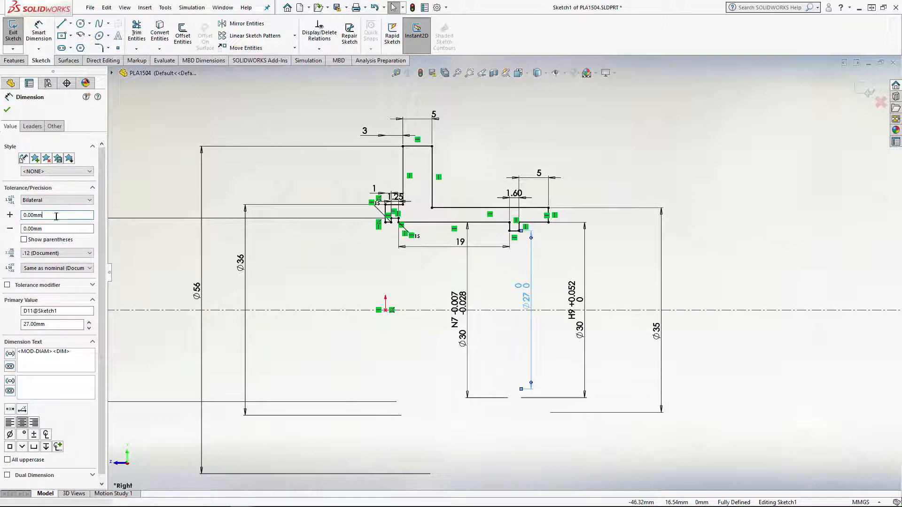
pyautogui.moveTo(55, 216); pyautogui.dragTo(13, 219)
pyautogui.write('0')
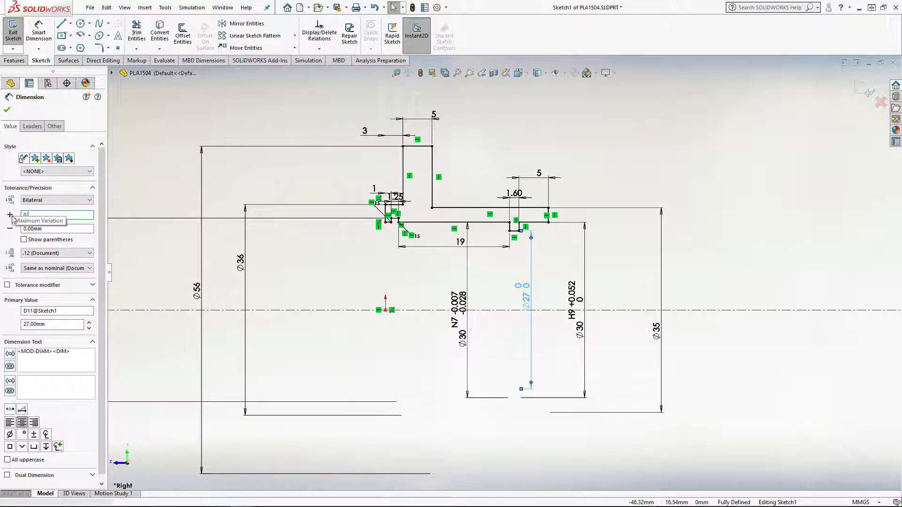
pyautogui.write('.10mm')
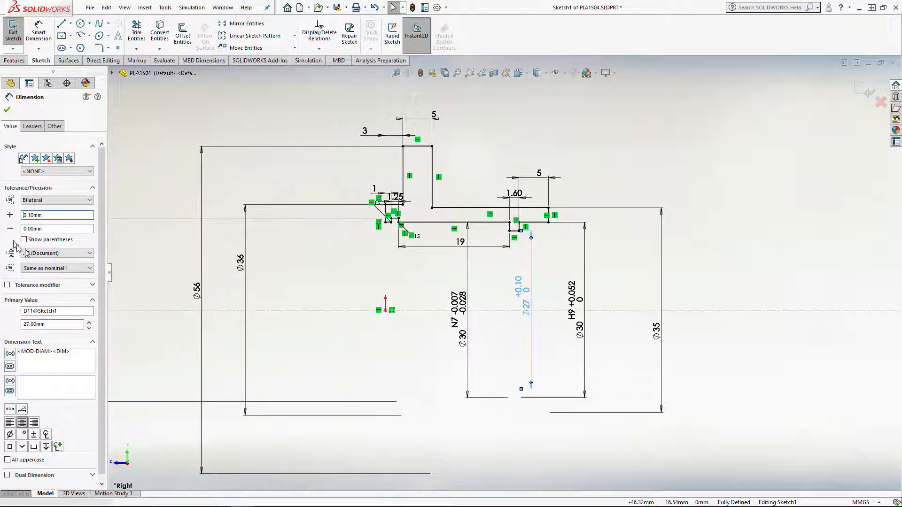
pyautogui.click(60, 230)
pyautogui.moveTo(60, 229); pyautogui.dragTo(21, 229)
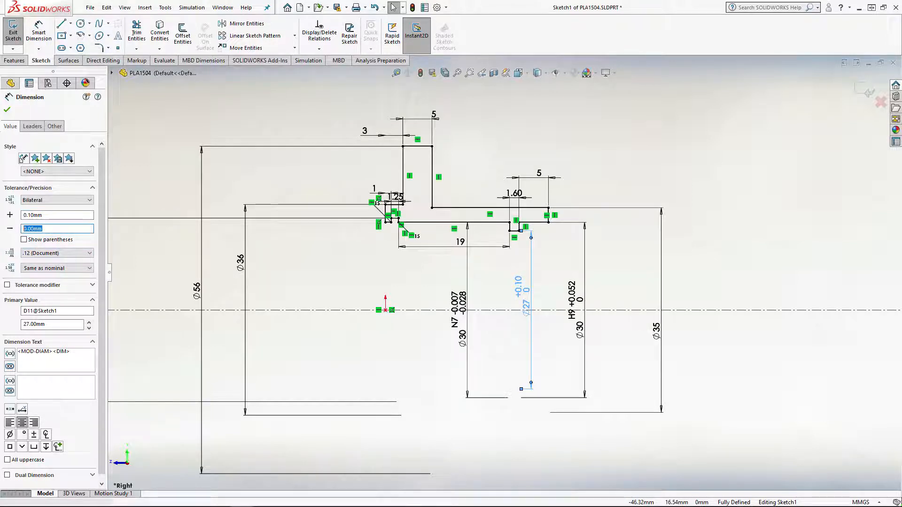
pyautogui.write('0.')
pyautogui.press('Return')
pyautogui.click(56, 216)
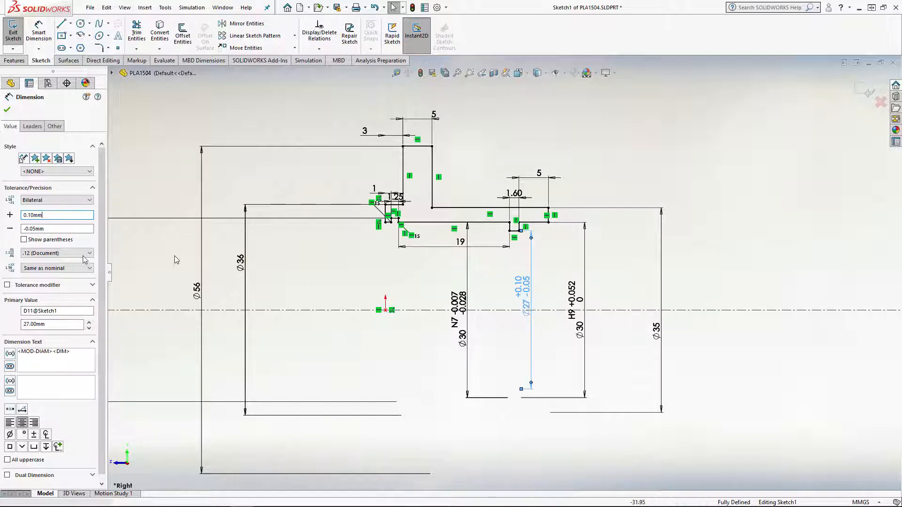
# Change the tolerance type of the 27 mm diameter dimension to Limit
pyautogui.click(63, 201)
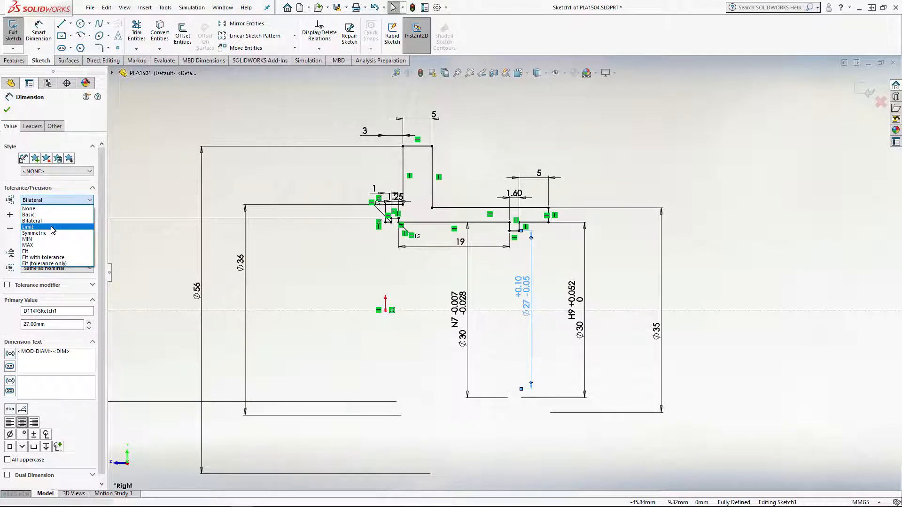
pyautogui.click(32, 221)
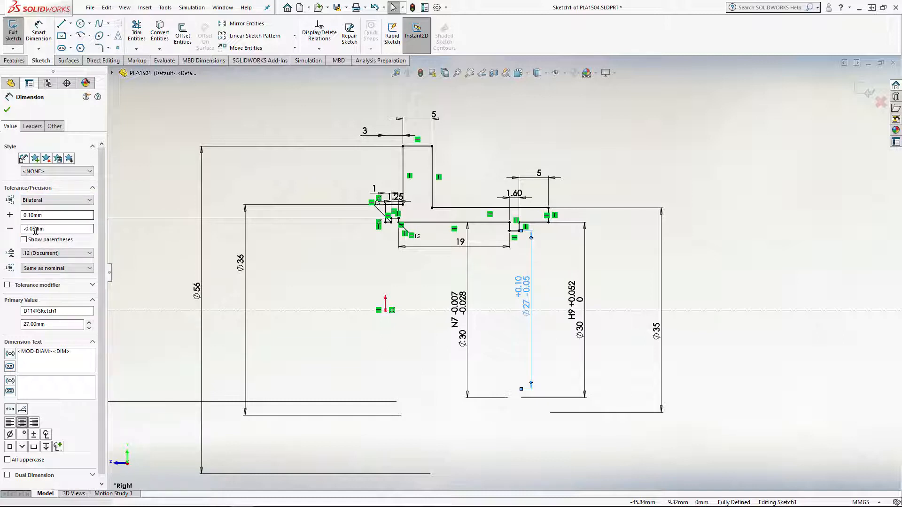
pyautogui.click(42, 201)
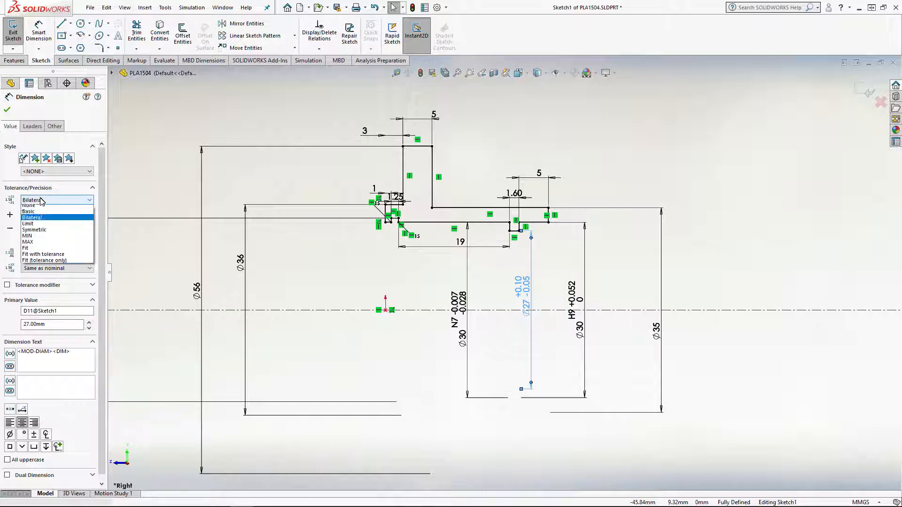
pyautogui.click(29, 227)
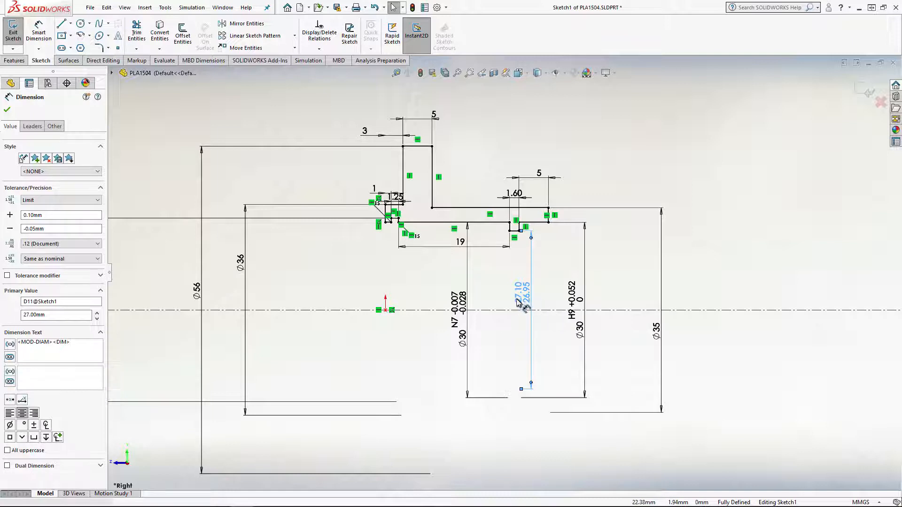
pyautogui.click(29, 215)
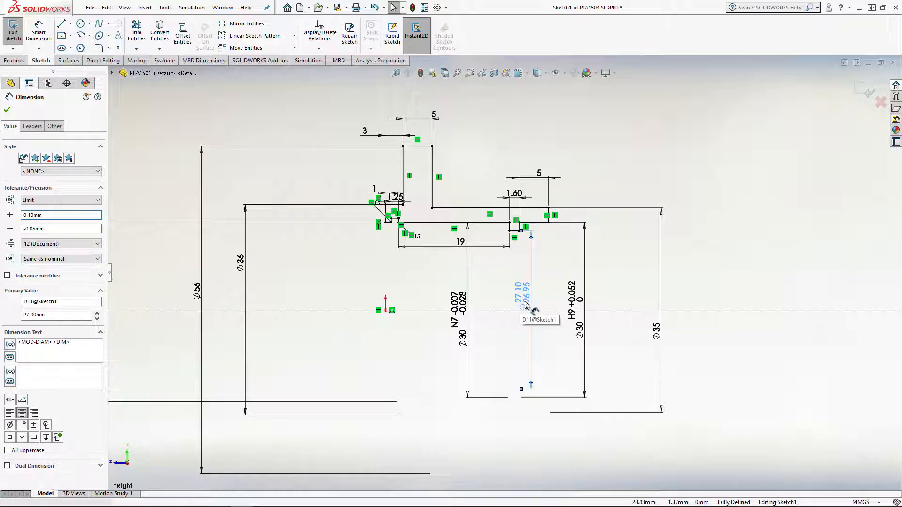
pyautogui.press('Escape')
# Set the limit-toleranced inner diameter to 26 mm
pyautogui.doubleClick(525, 295)
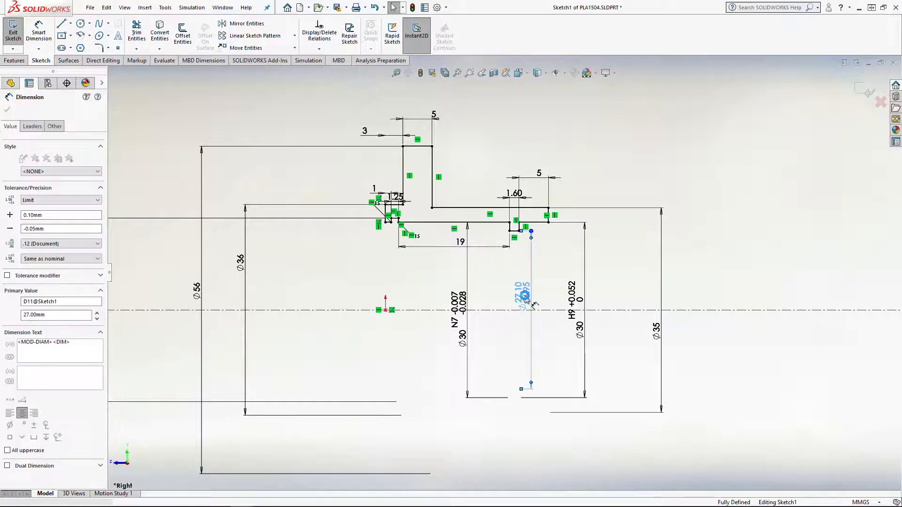
pyautogui.moveTo(516, 271); pyautogui.dragTo(596, 241)
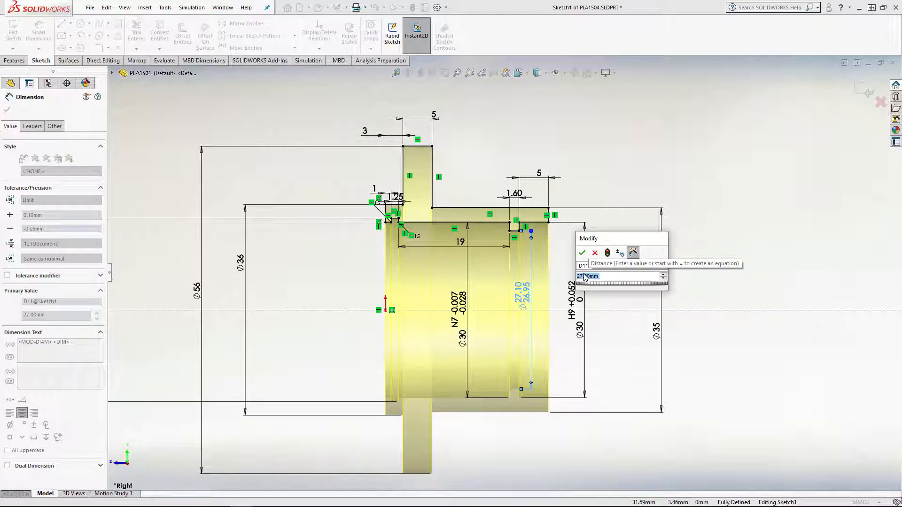
pyautogui.write('26')
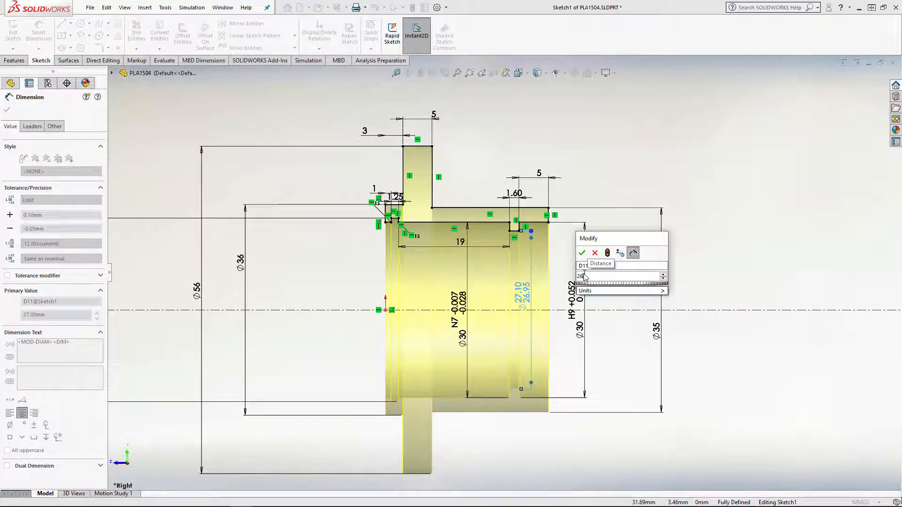
pyautogui.press('Return')
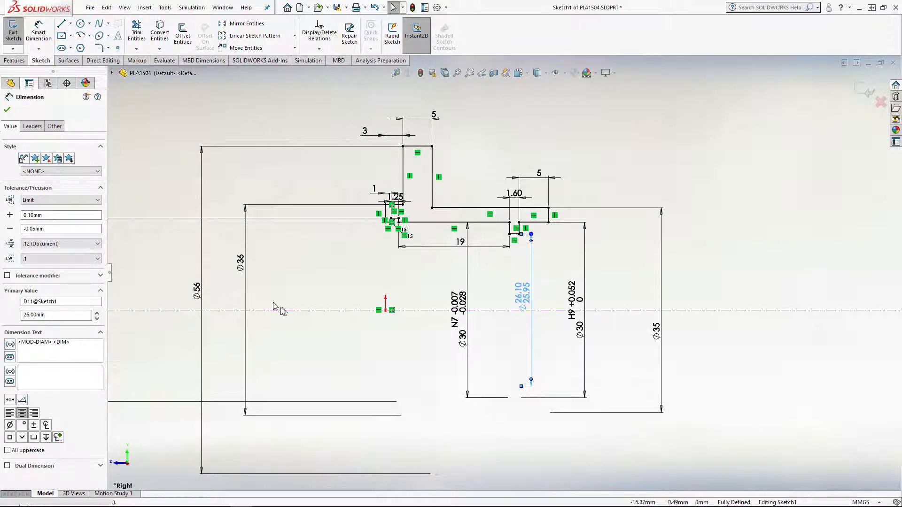
# Set the limit-toleranced inner diameter to 27 mm
pyautogui.click(29, 215)
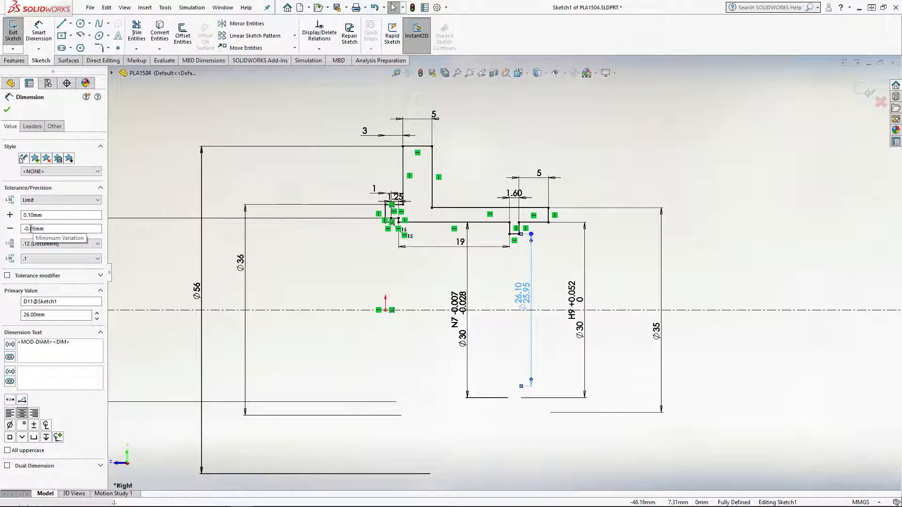
pyautogui.doubleClick(524, 290)
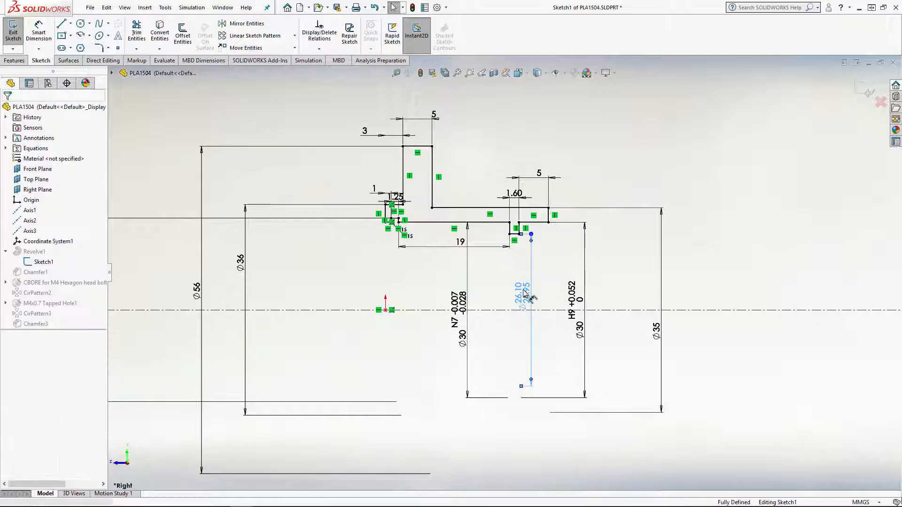
pyautogui.doubleClick(524, 293)
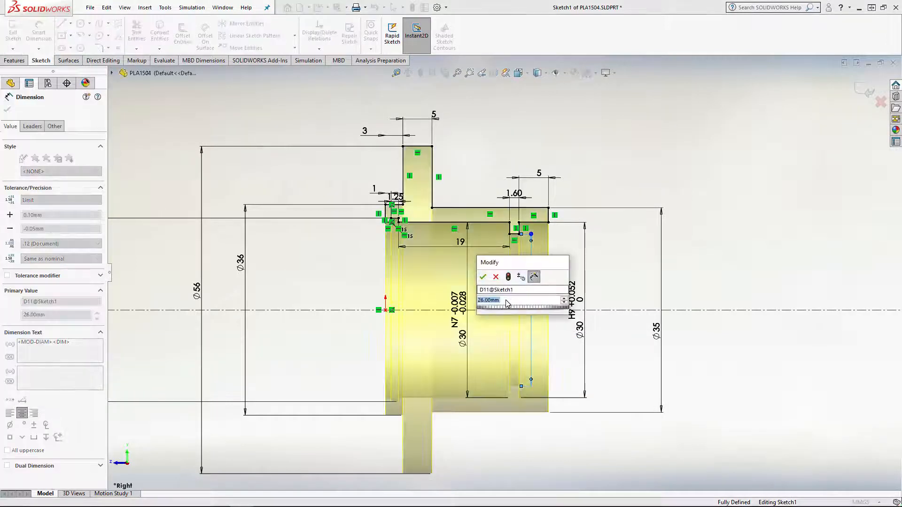
pyautogui.press('Return')
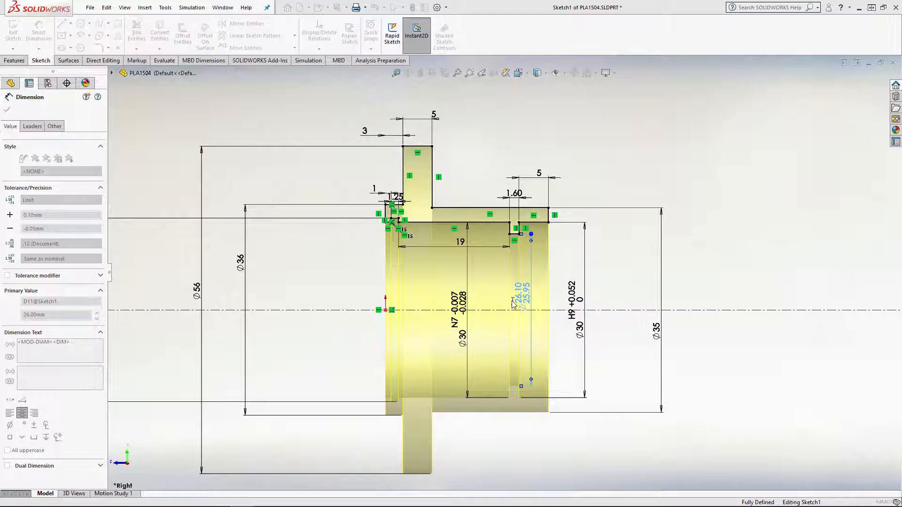
# Change the tolerance type of the 27 mm diameter dimension to Symmetric with a variation of 0.10 mm
pyautogui.click(66, 200)
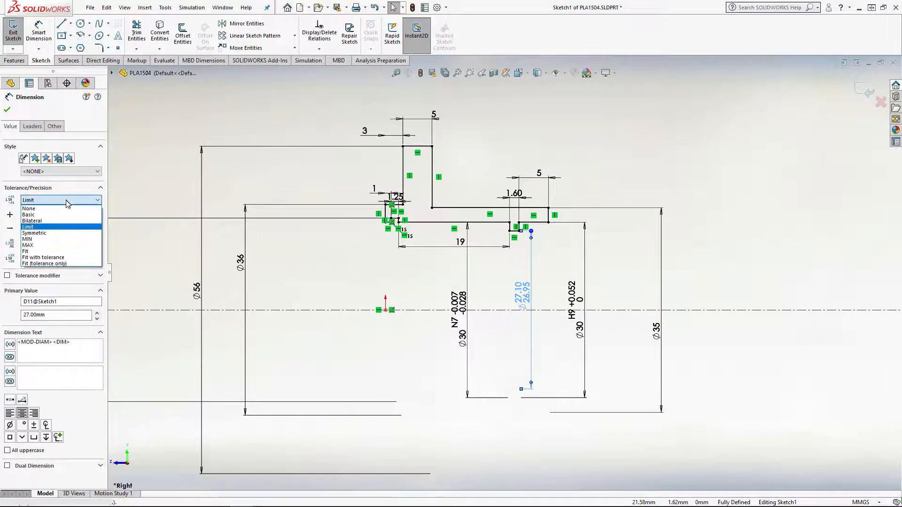
pyautogui.click(60, 234)
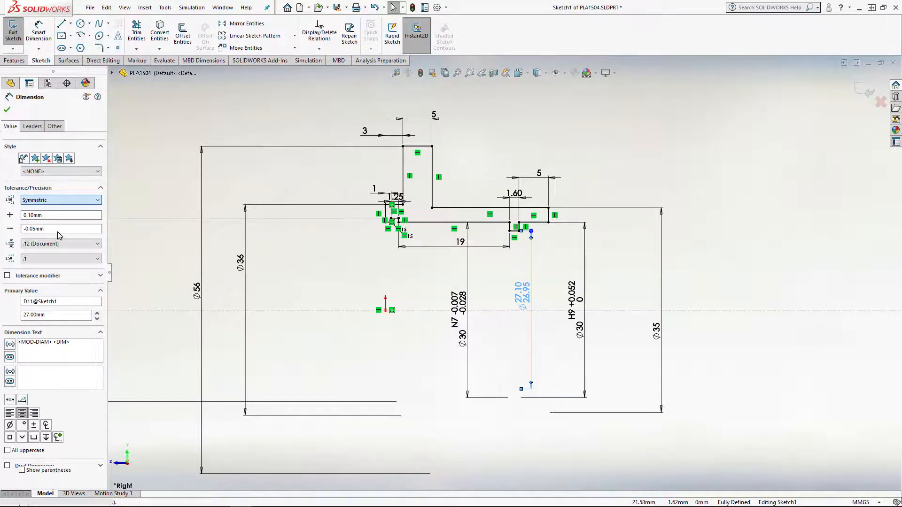
pyautogui.click(50, 215)
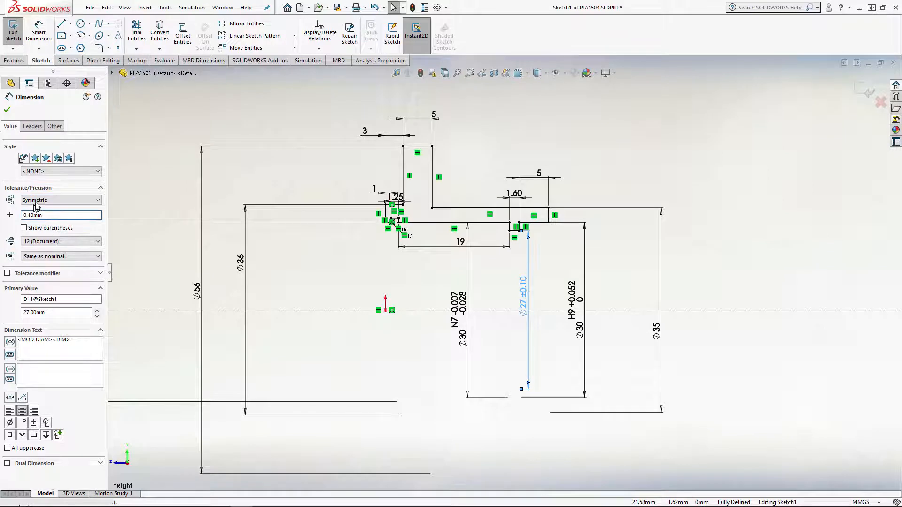
pyautogui.click(37, 201)
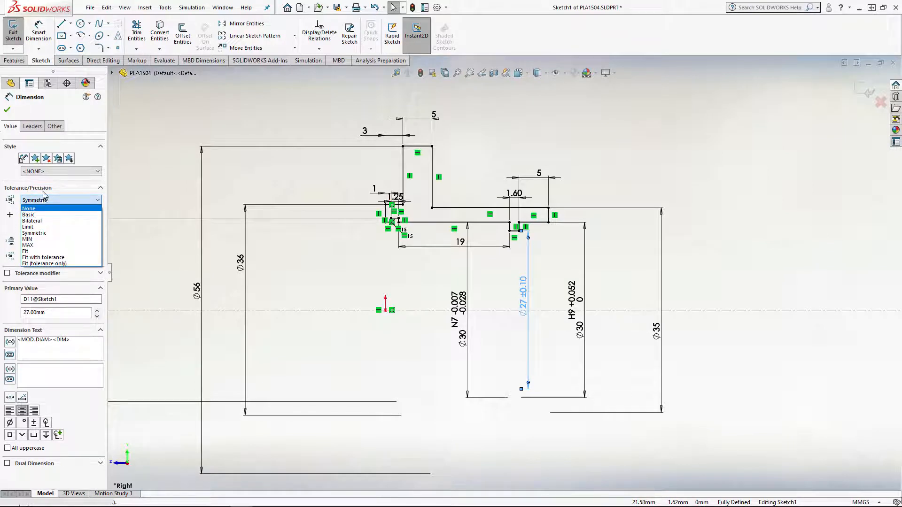
pyautogui.click(45, 200)
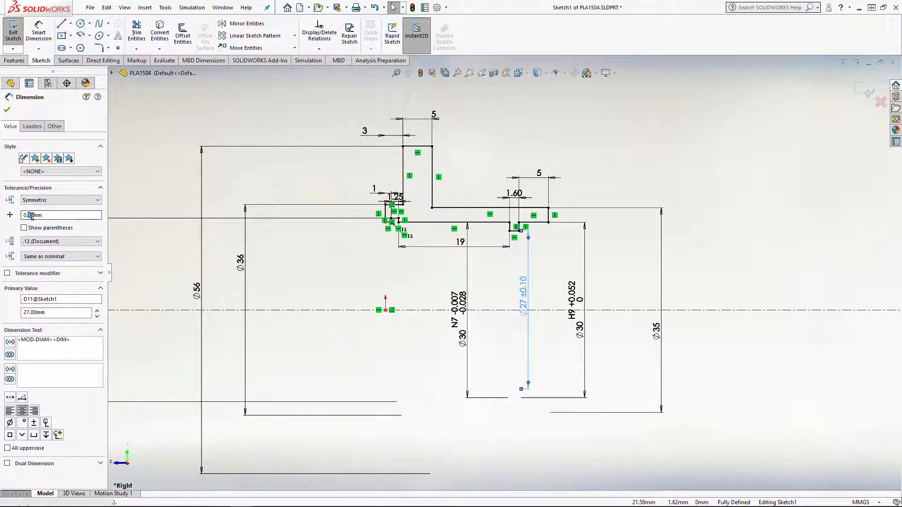
pyautogui.moveTo(28, 216); pyautogui.dragTo(65, 215)
# Switch the tolerance type of the 27 mm diameter dimension to MIN and afterwards to MAX
pyautogui.click(42, 201)
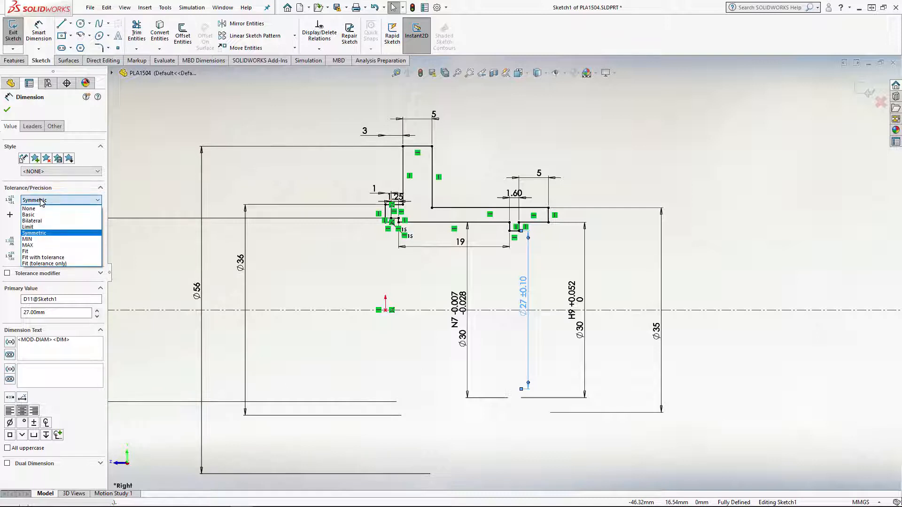
pyautogui.click(46, 240)
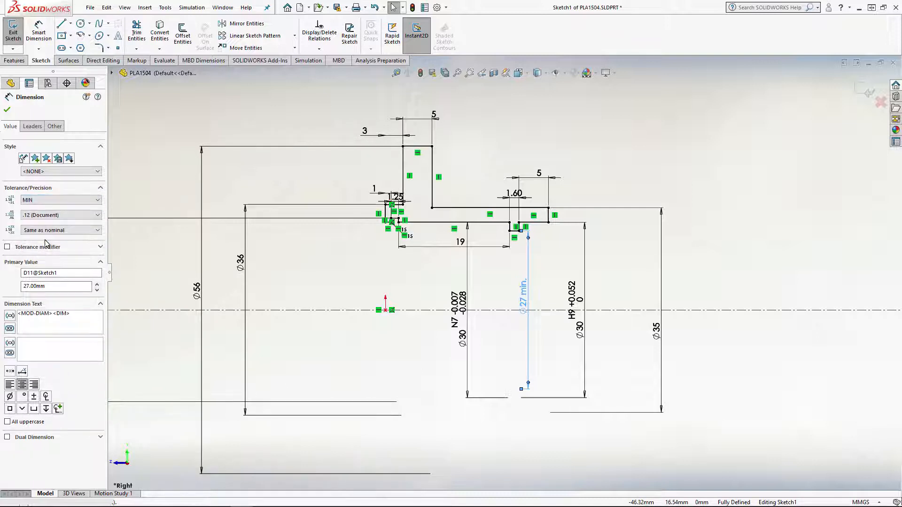
pyautogui.click(49, 199)
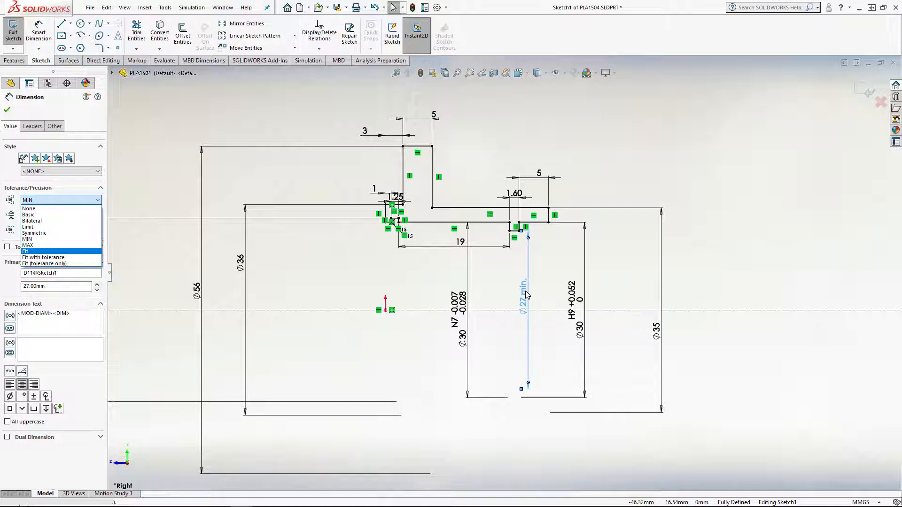
pyautogui.click(33, 247)
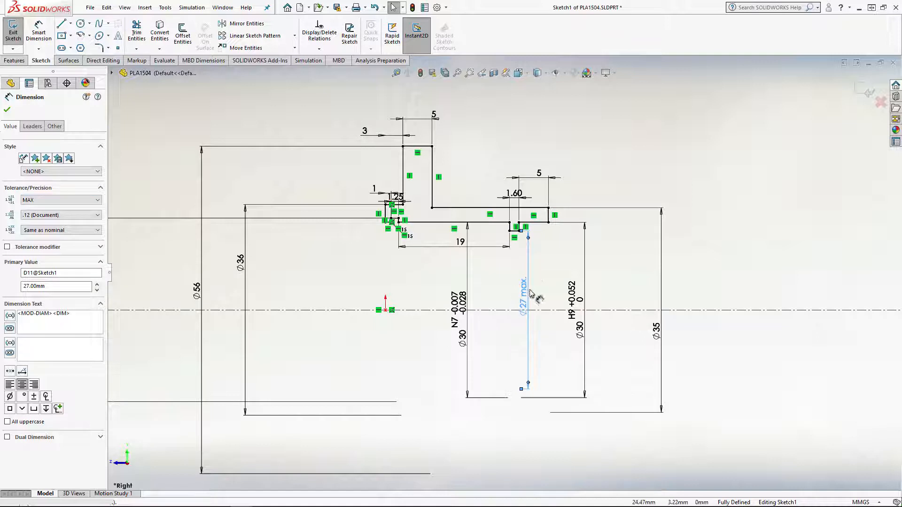
# Change the tolerance type of the 27 mm diameter dimension to Fit and assign the H7 hole fit
pyautogui.click(55, 201)
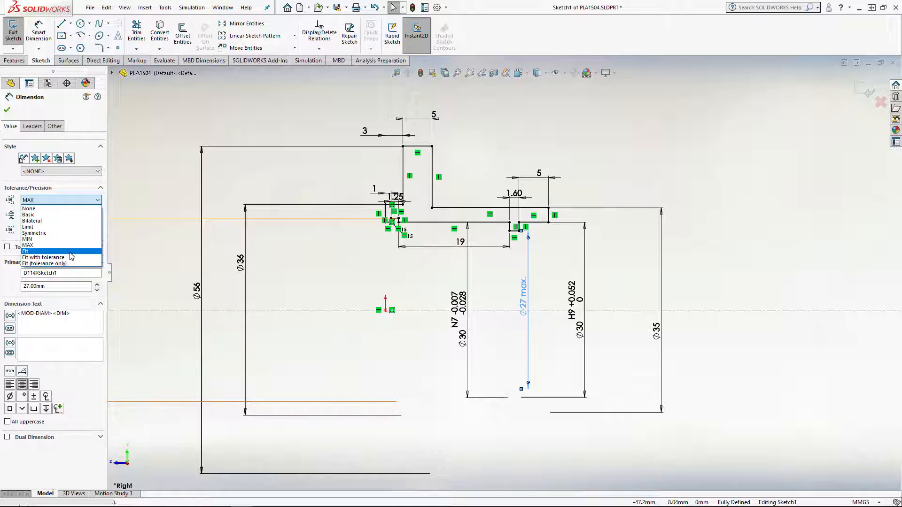
pyautogui.click(44, 252)
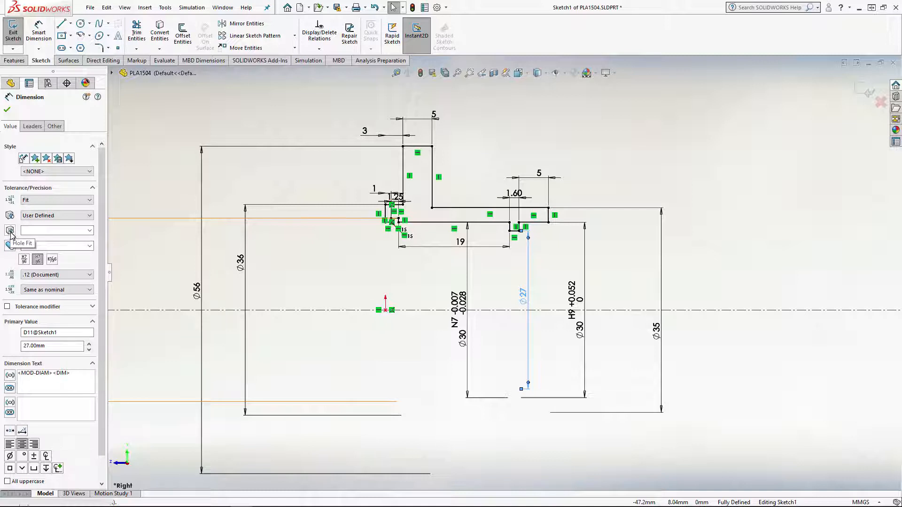
pyautogui.click(90, 231)
pyautogui.click(90, 231)
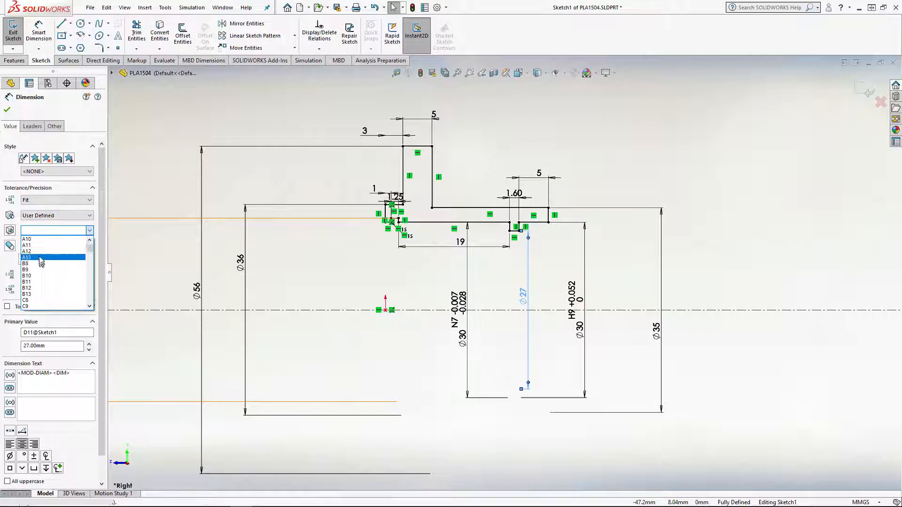
pyautogui.click(18, 223)
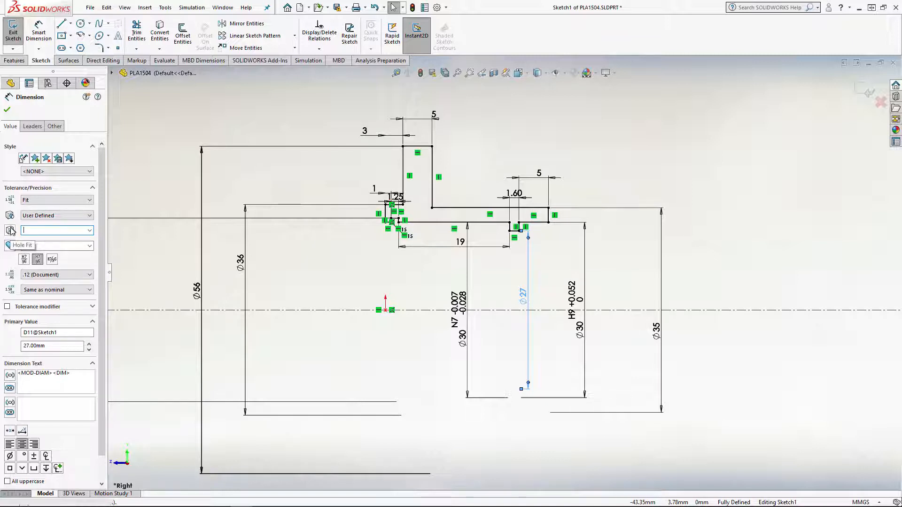
pyautogui.click(89, 230)
pyautogui.scroll(-10, 66, 282)
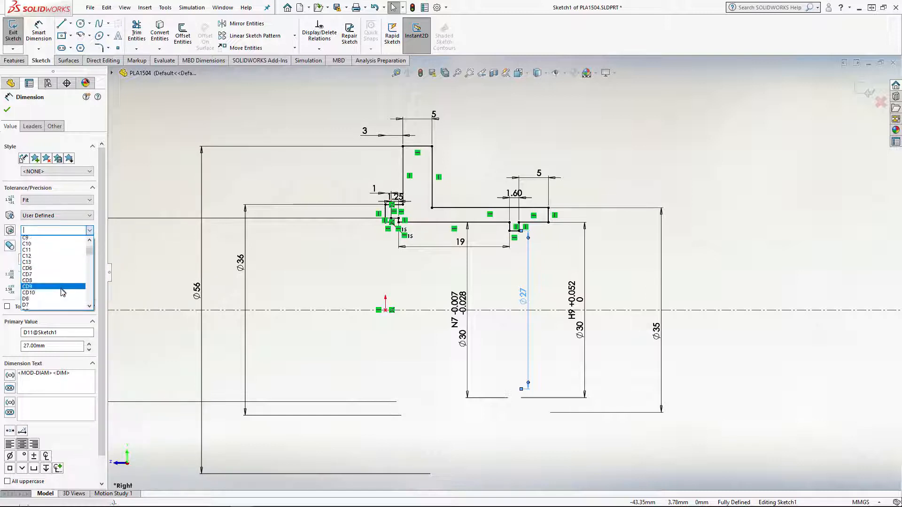
pyautogui.scroll(-5, 66, 289)
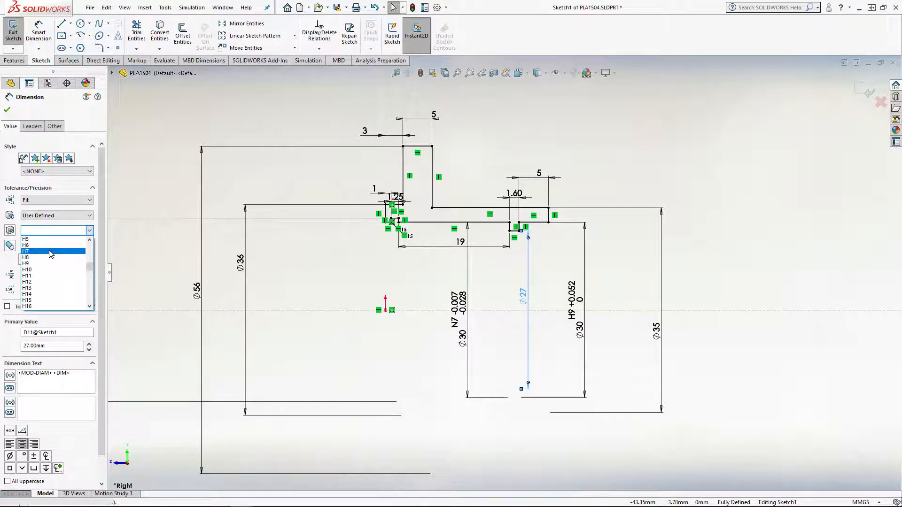
pyautogui.click(50, 252)
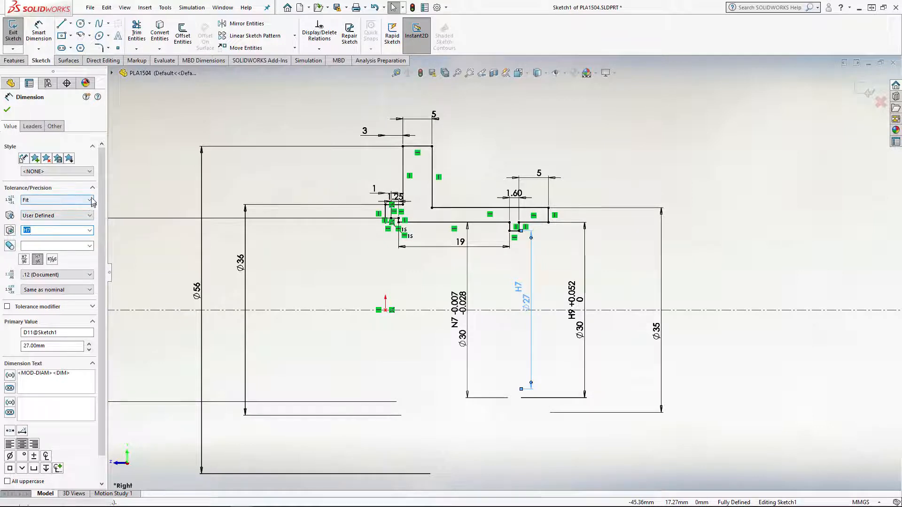
# Change the H7 diameter dimension's tolerance type to Fit with tolerance and set its unit precision to .123
pyautogui.click(65, 200)
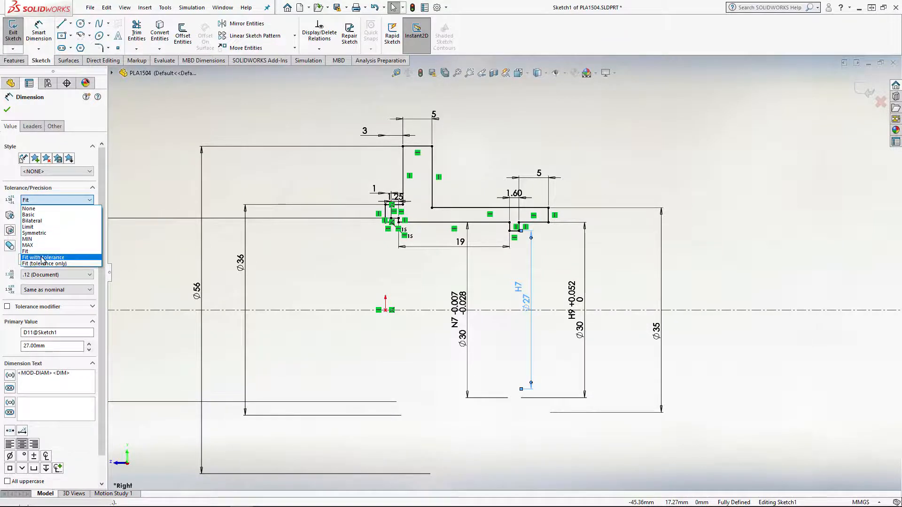
pyautogui.click(43, 258)
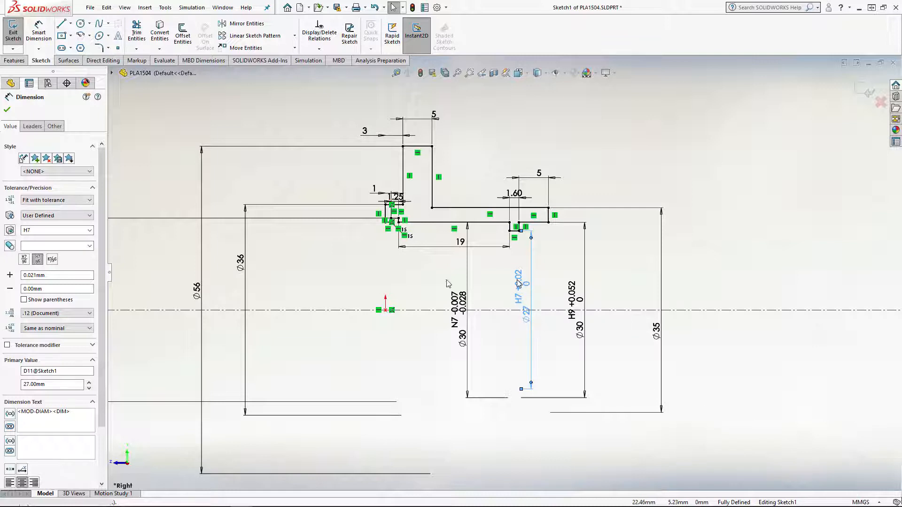
pyautogui.click(67, 315)
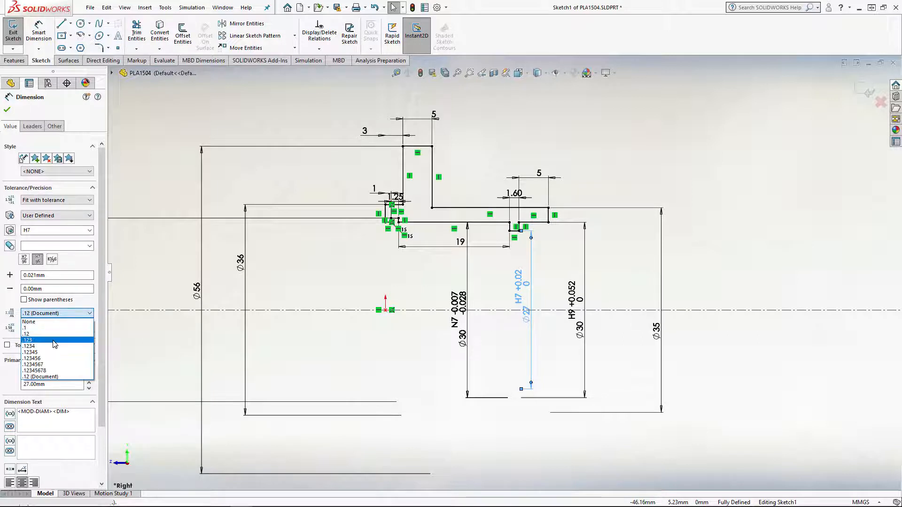
pyautogui.click(55, 344)
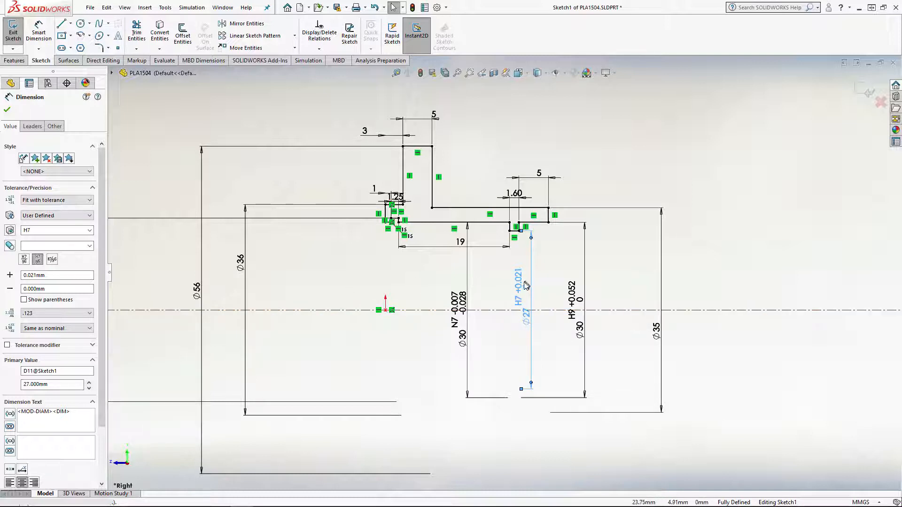
# Try unit precisions of .12, .1 and .1234 on the 27 mm H7 diameter dimension and return it to .123
pyautogui.click(47, 314)
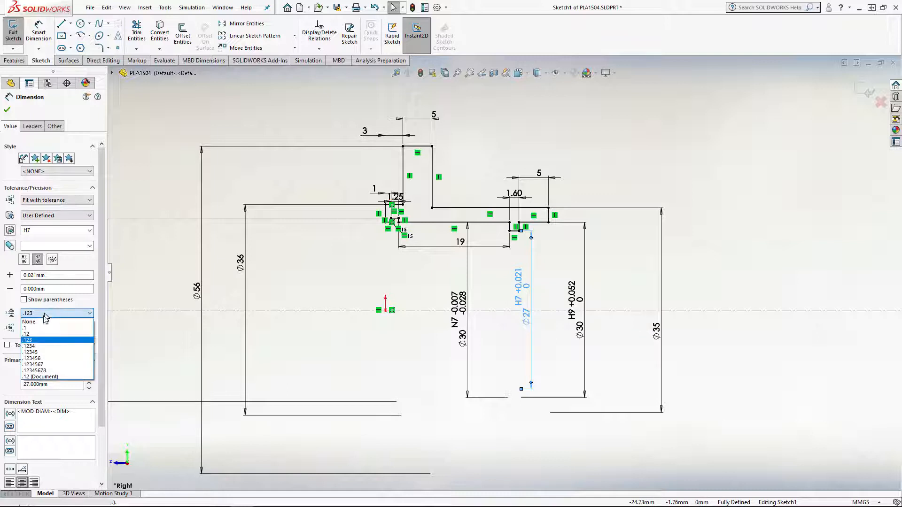
pyautogui.click(43, 334)
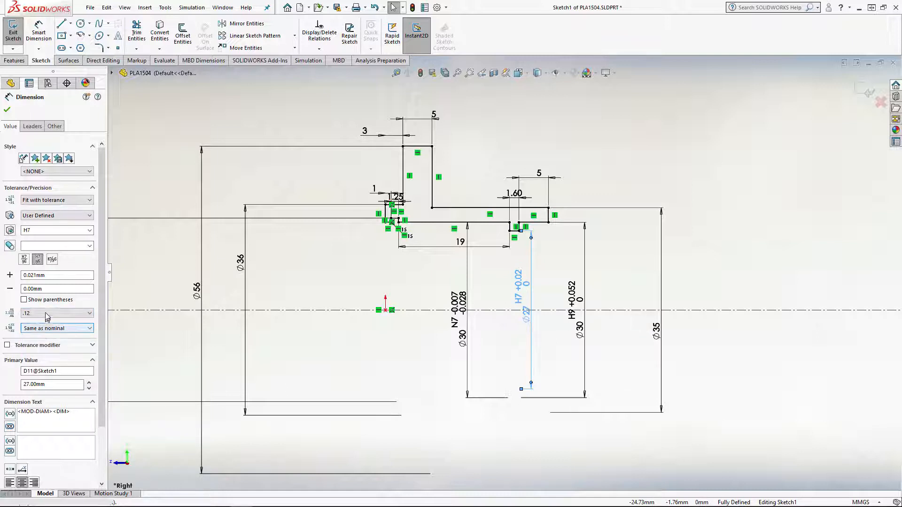
pyautogui.click(47, 313)
pyautogui.click(40, 328)
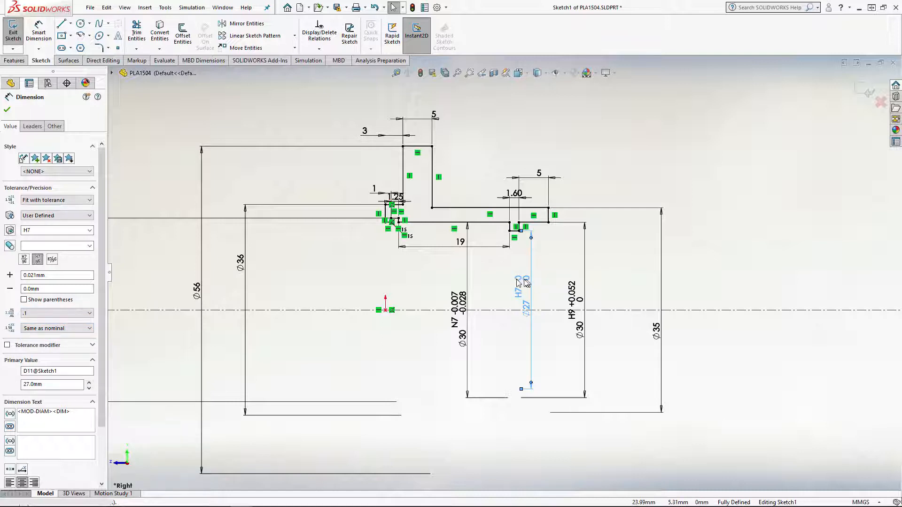
pyautogui.click(60, 313)
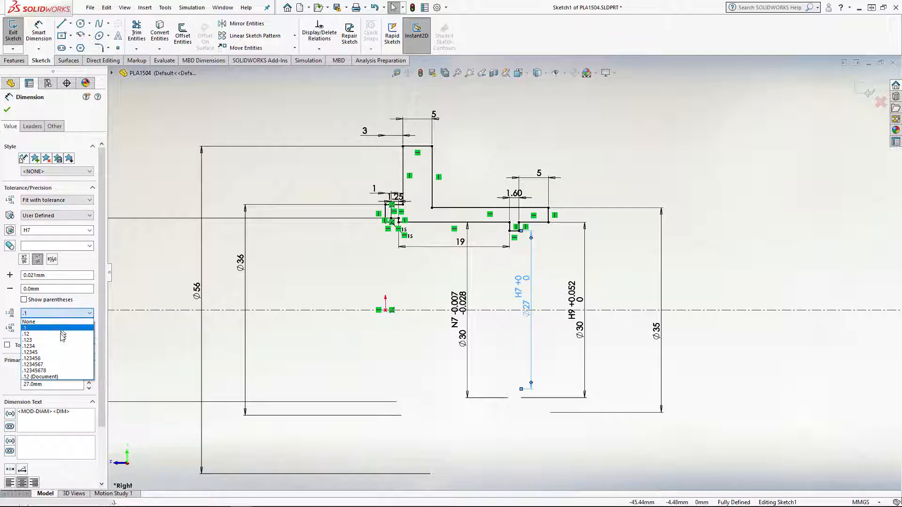
pyautogui.click(65, 347)
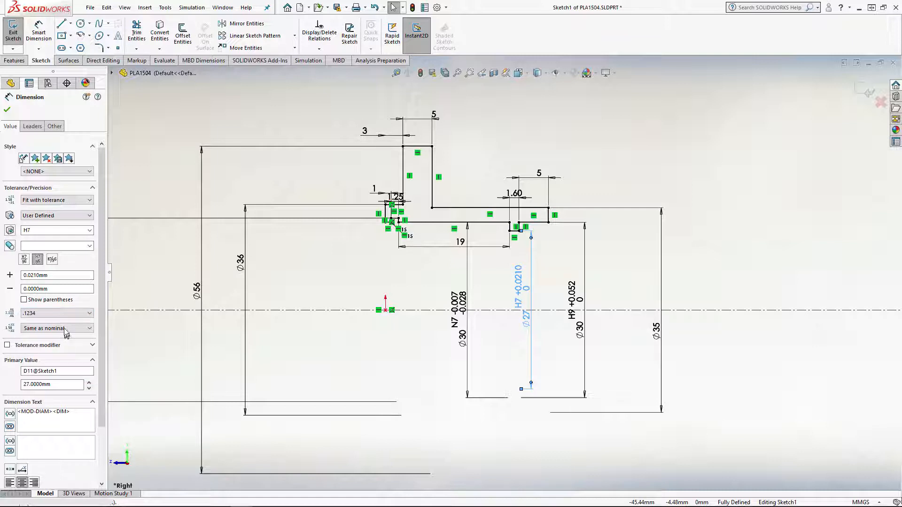
pyautogui.click(66, 313)
pyautogui.click(56, 343)
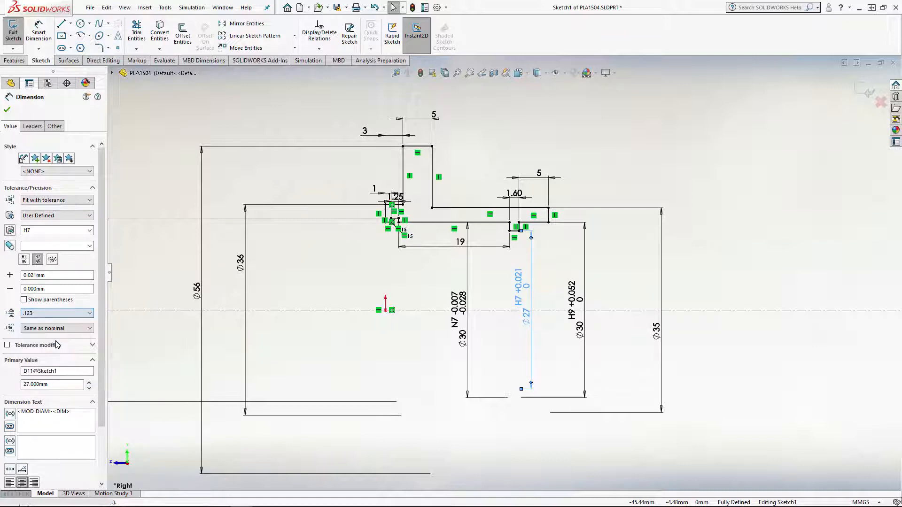
pyautogui.click(63, 316)
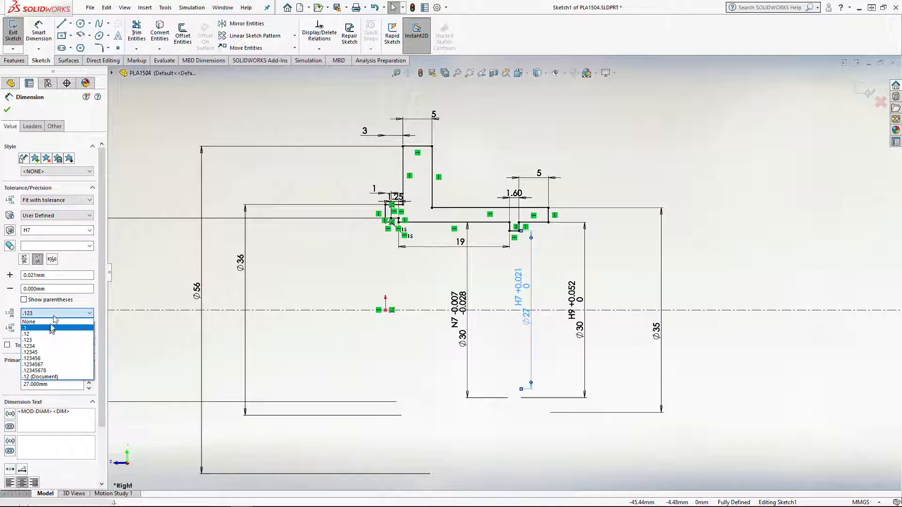
pyautogui.click(57, 313)
# Try the Fit (tolerance only) and Fit types on the 27 mm H7 diameter dimension and return it to Fit with tolerance
pyautogui.click(64, 201)
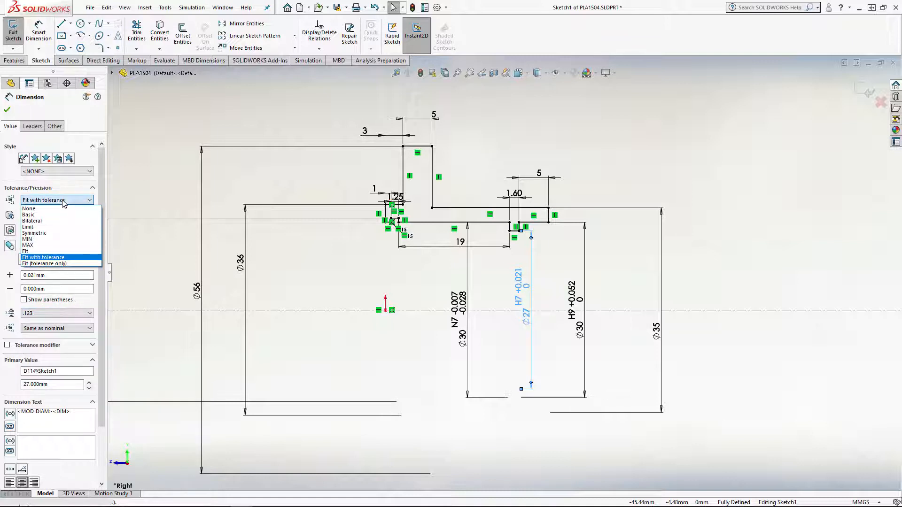
pyautogui.click(56, 264)
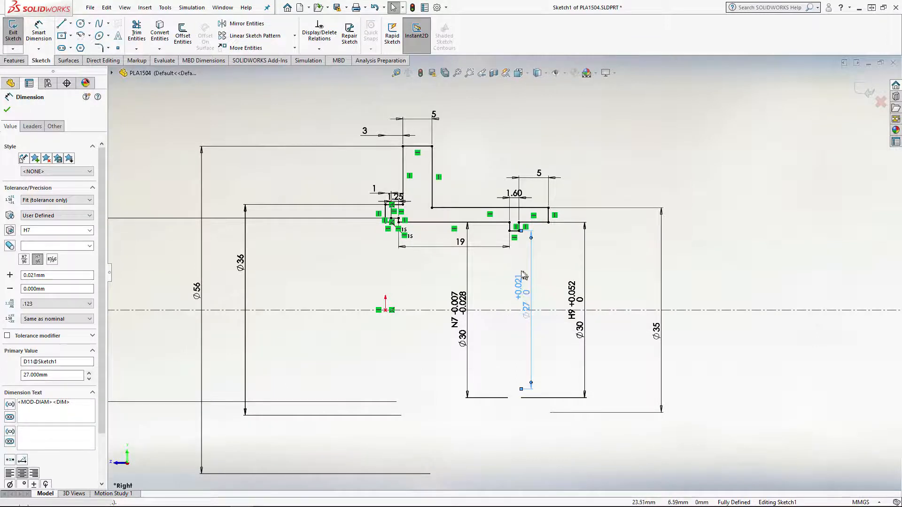
pyautogui.click(53, 205)
pyautogui.click(63, 256)
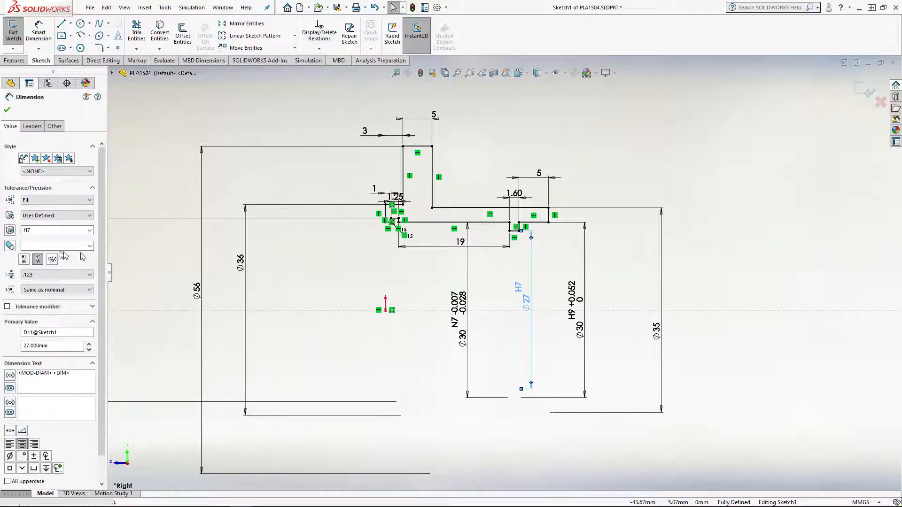
pyautogui.click(56, 200)
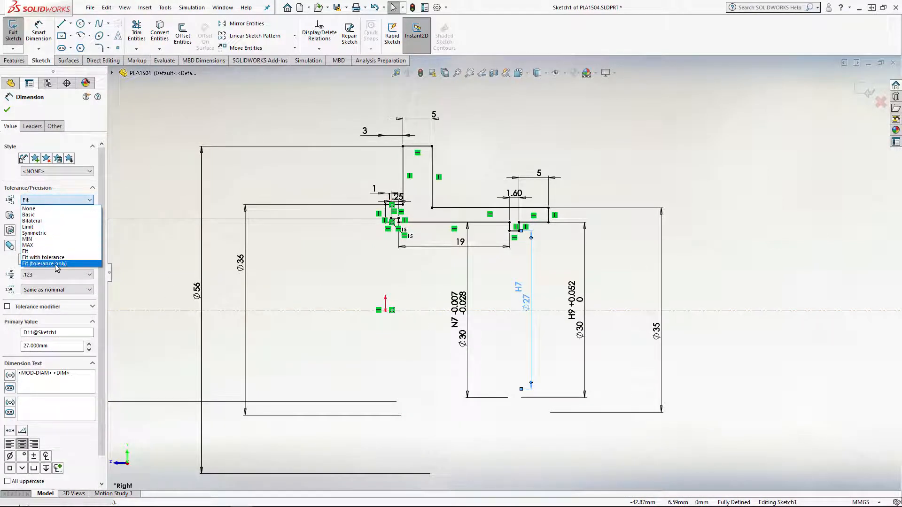
pyautogui.click(58, 258)
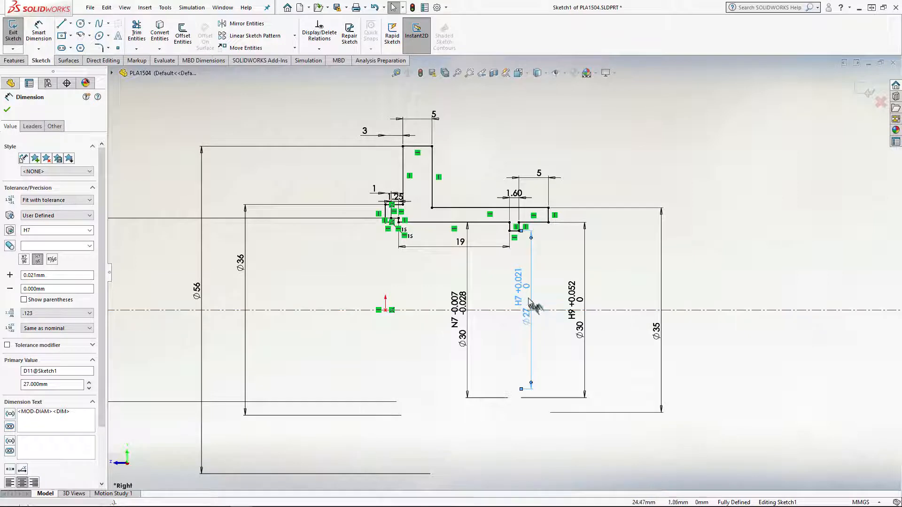
pyautogui.click(52, 200)
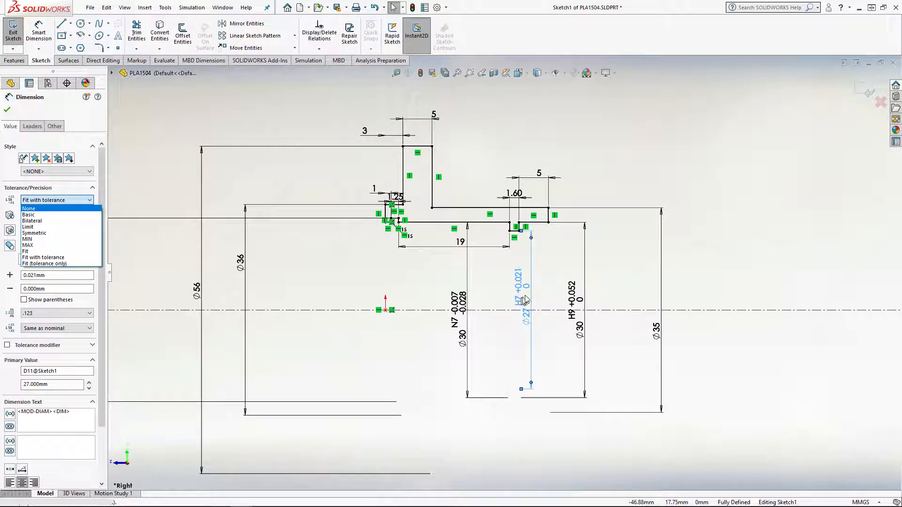
pyautogui.click(745, 278)
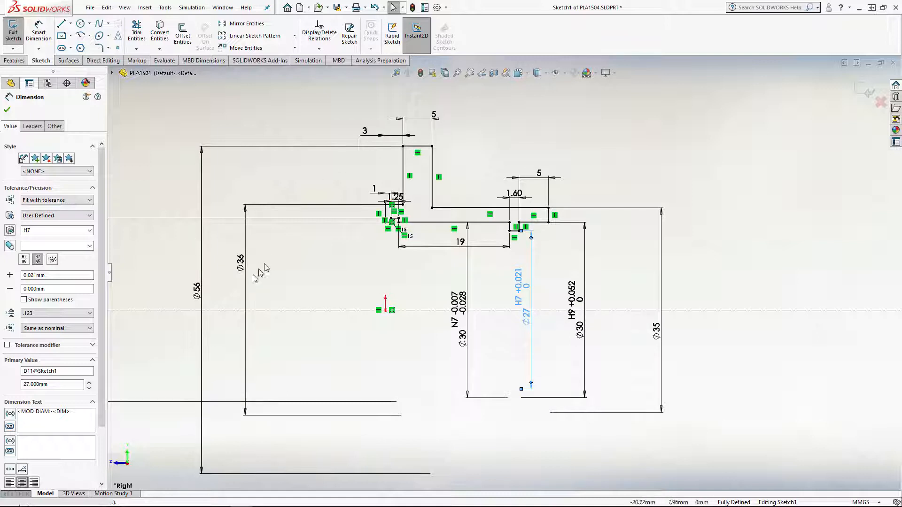
# Reposition the 5 mm and 1.60 mm width dimensions above the sleeve end, placing the 1.60 mm one higher
pyautogui.click(540, 176)
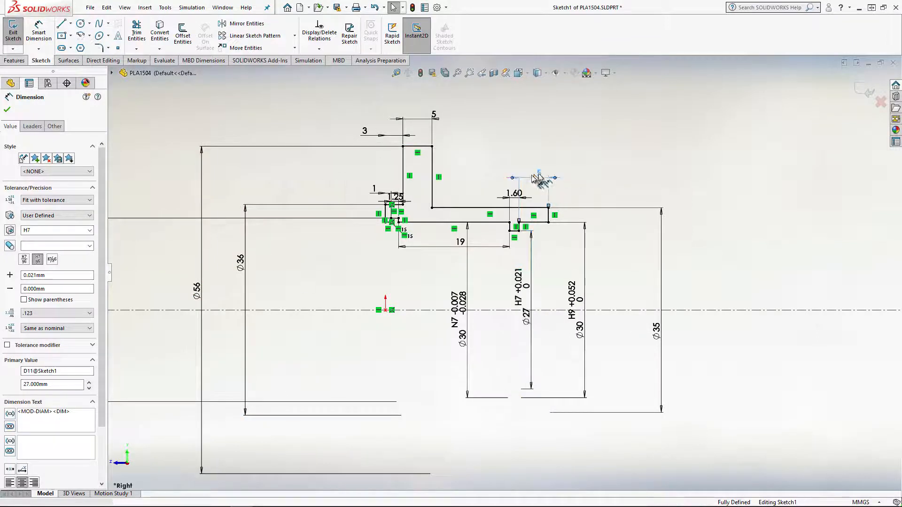
pyautogui.moveTo(540, 176); pyautogui.dragTo(536, 173)
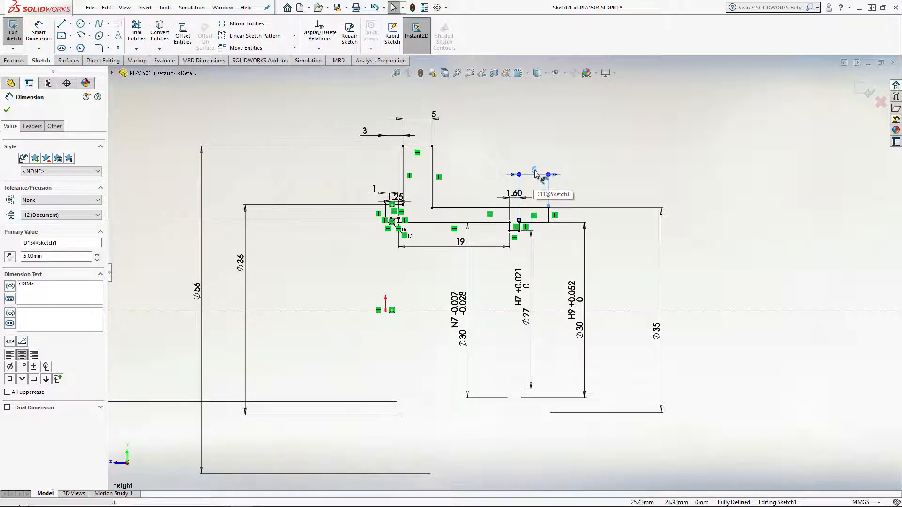
pyautogui.moveTo(536, 178)
pyautogui.mouseDown()
pyautogui.moveTo(535, 198)
pyautogui.moveTo(539, 184)
pyautogui.moveTo(519, 195)
pyautogui.moveTo(517, 165)
pyautogui.mouseUp()
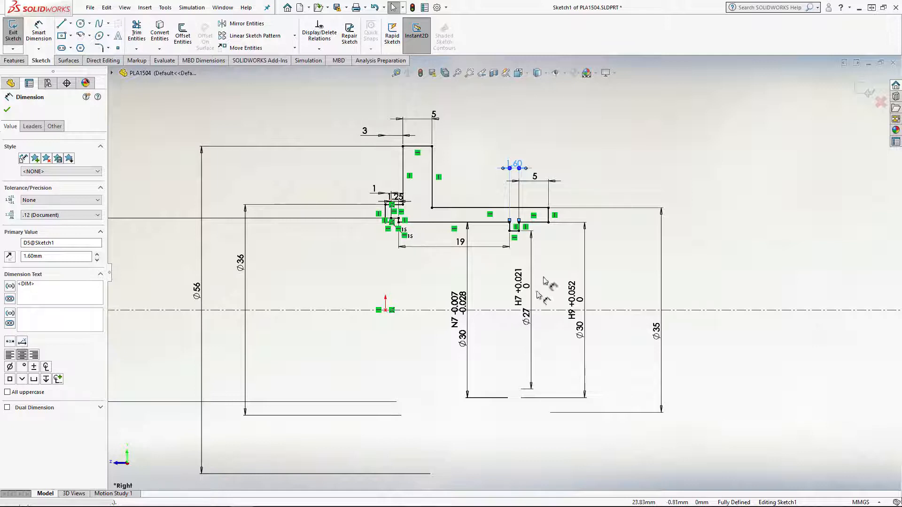
# Give the 5 mm dimension at the sleeve end a Bilateral tolerance of +0.05 mm and 0.00 mm
pyautogui.click(536, 177)
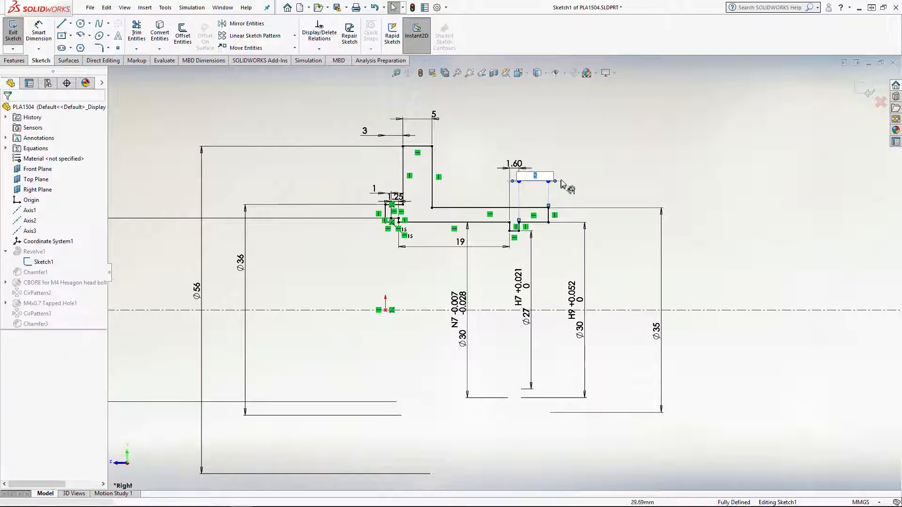
pyautogui.click(586, 173)
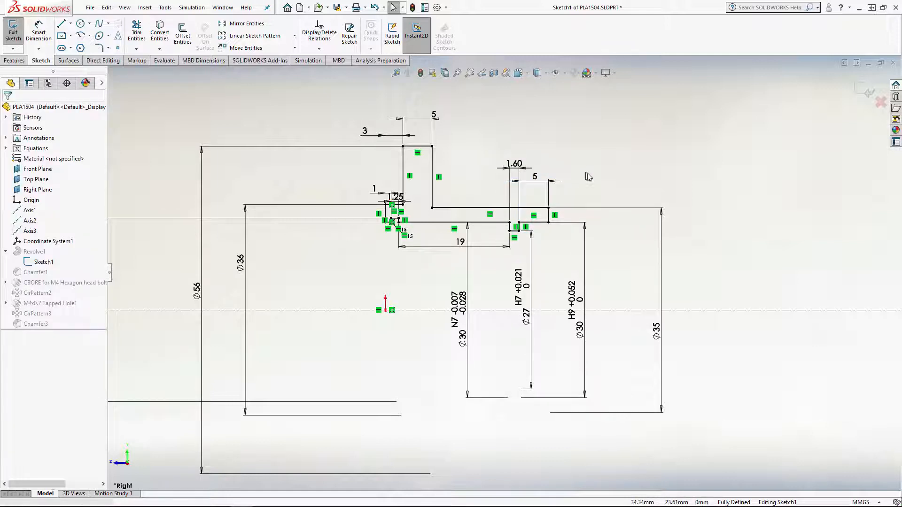
pyautogui.click(543, 182)
pyautogui.click(559, 195)
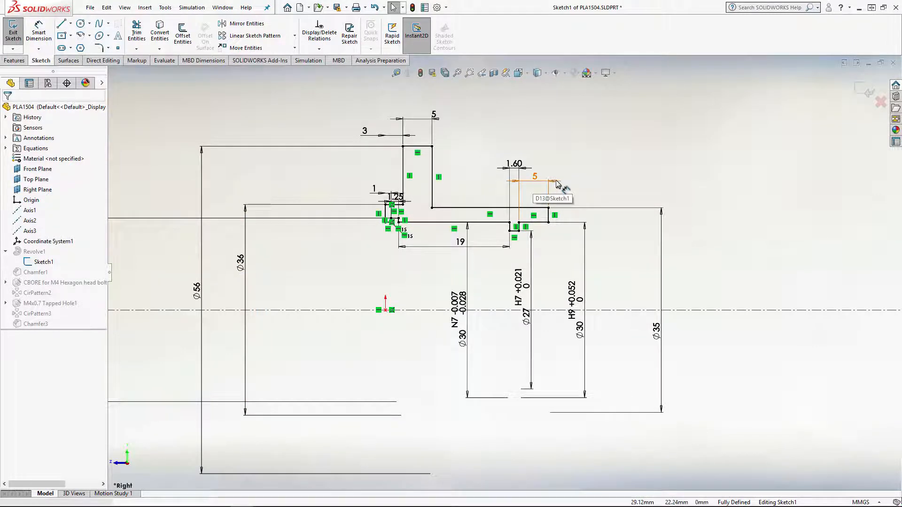
pyautogui.click(556, 184)
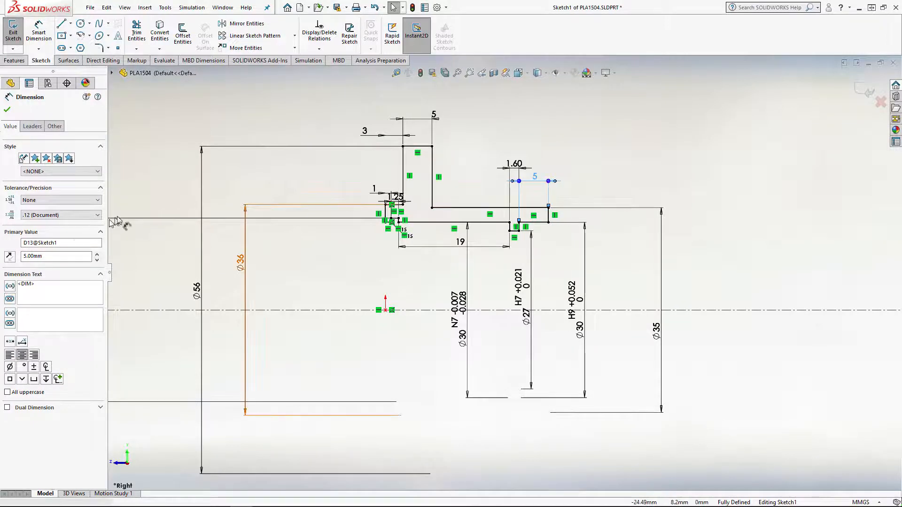
pyautogui.click(65, 204)
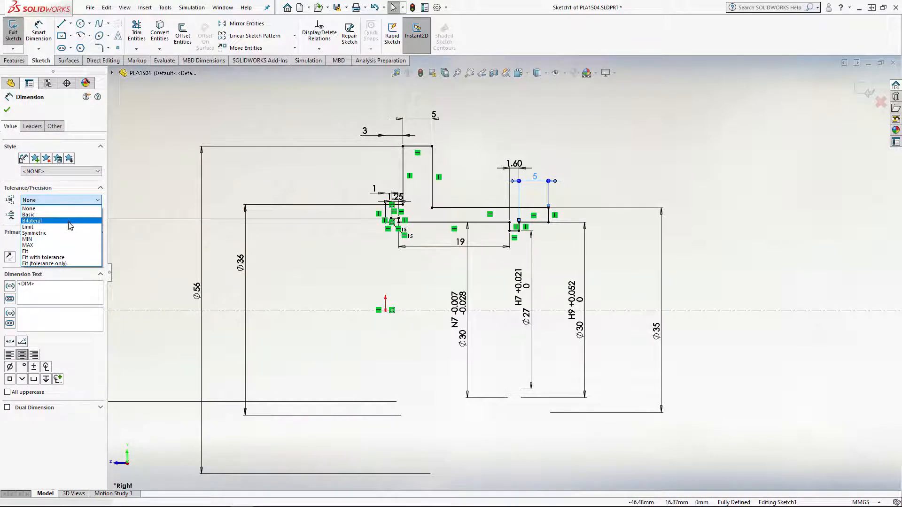
pyautogui.click(70, 226)
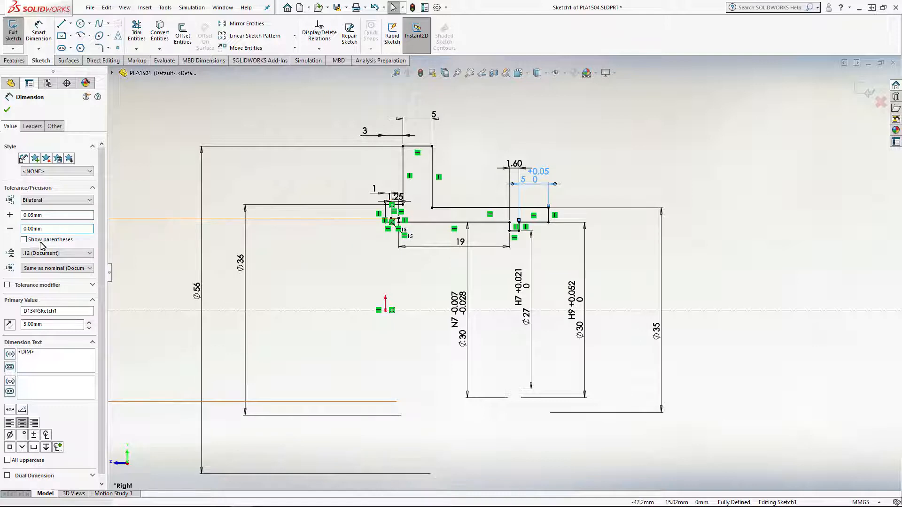
# Move the toleranced 5 mm text outside its extension lines and the 1.25 mm dimension below the profile
pyautogui.click(572, 147)
pyautogui.moveTo(540, 172); pyautogui.dragTo(593, 173)
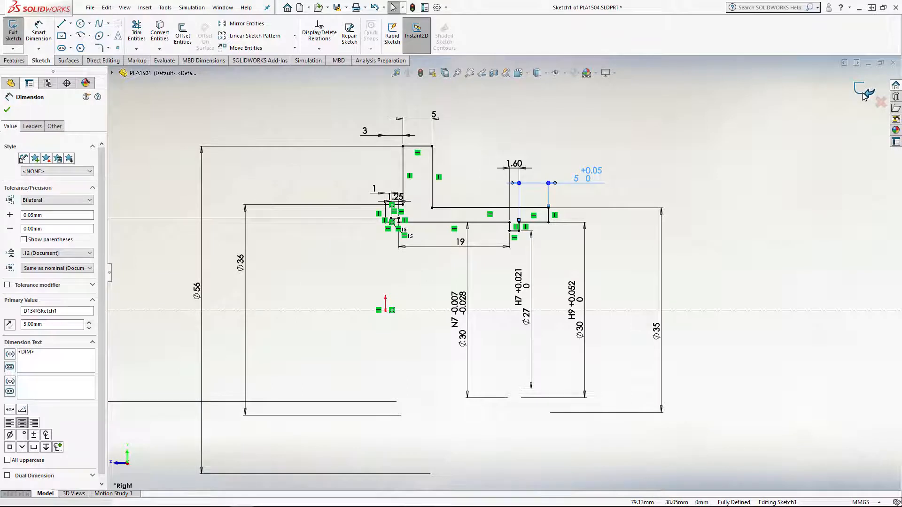
pyautogui.moveTo(396, 197)
pyautogui.mouseDown()
pyautogui.moveTo(383, 234)
pyautogui.moveTo(369, 240)
pyautogui.mouseUp()
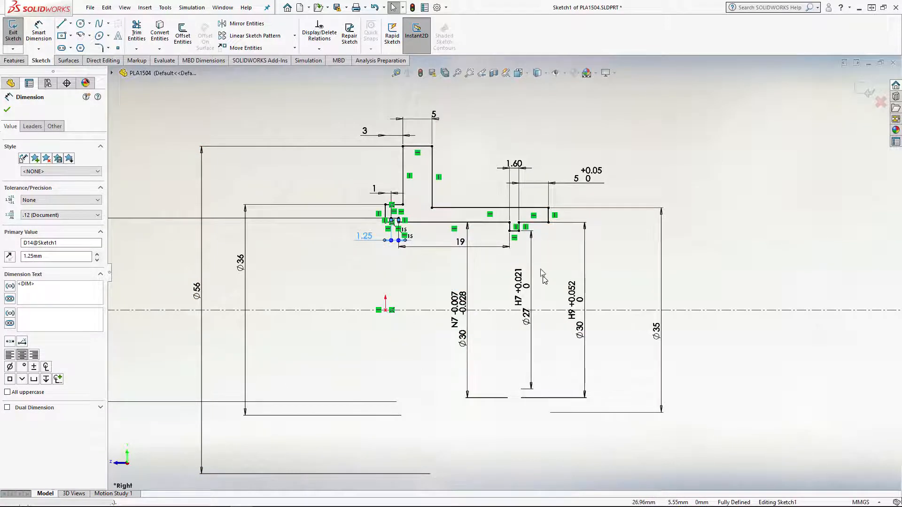
# Exit the revolve sketch and force a rebuild of the part, dismissing the What's Wrong reports
pyautogui.click(867, 89)
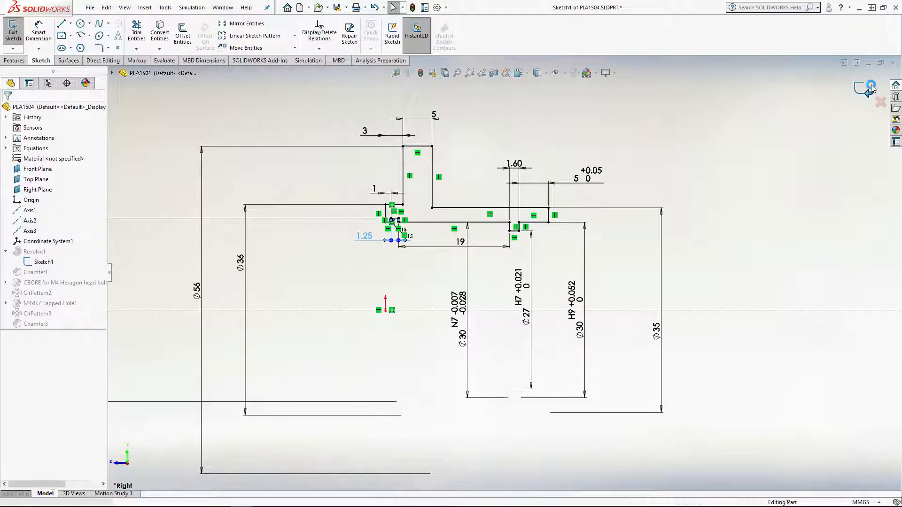
pyautogui.click(444, 260)
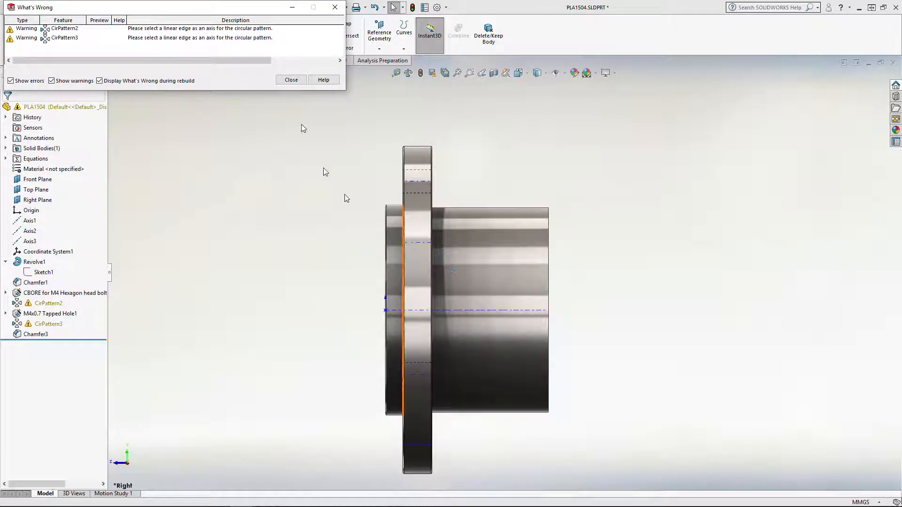
pyautogui.click(291, 80)
pyautogui.hotkey('ctrl', 'q')
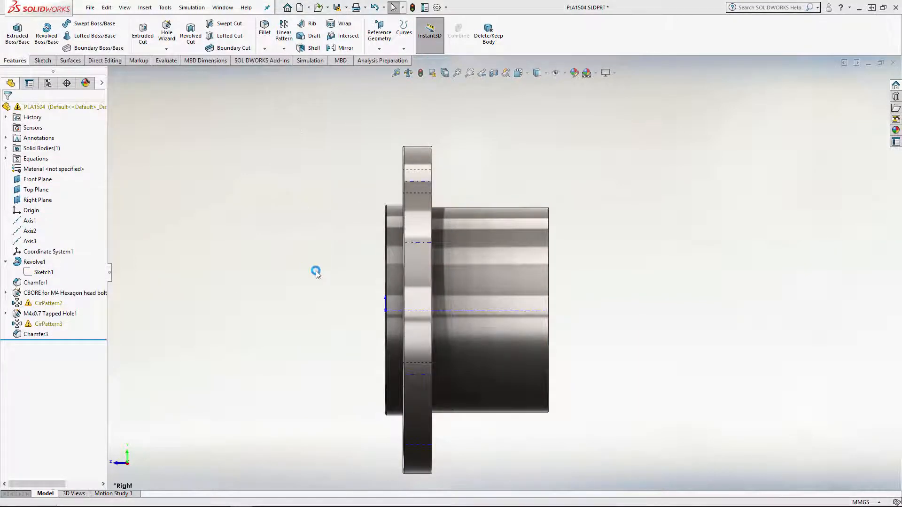
pyautogui.click(452, 262)
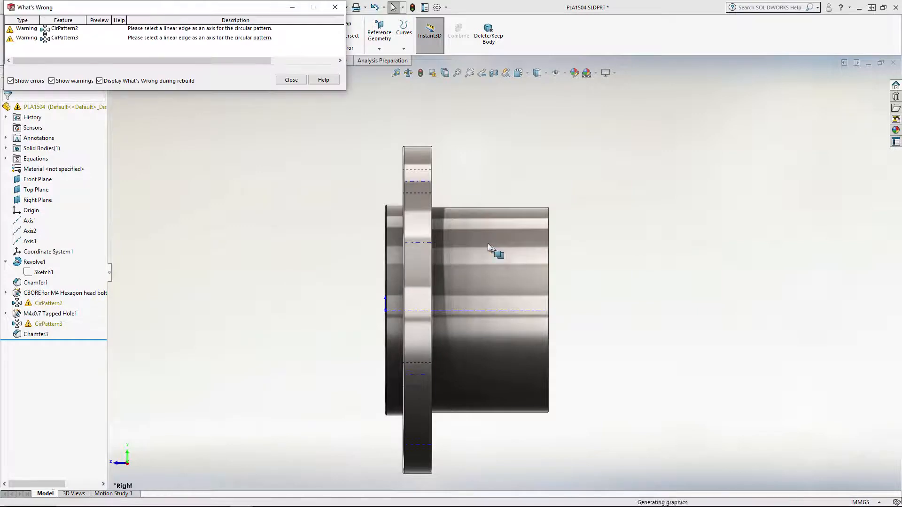
pyautogui.click(292, 81)
# Edit CirPattern2 of the counterbored M4 holes and select the housing's central axis as its pattern axis
pyautogui.moveTo(540, 227); pyautogui.dragTo(477, 244, button='middle')
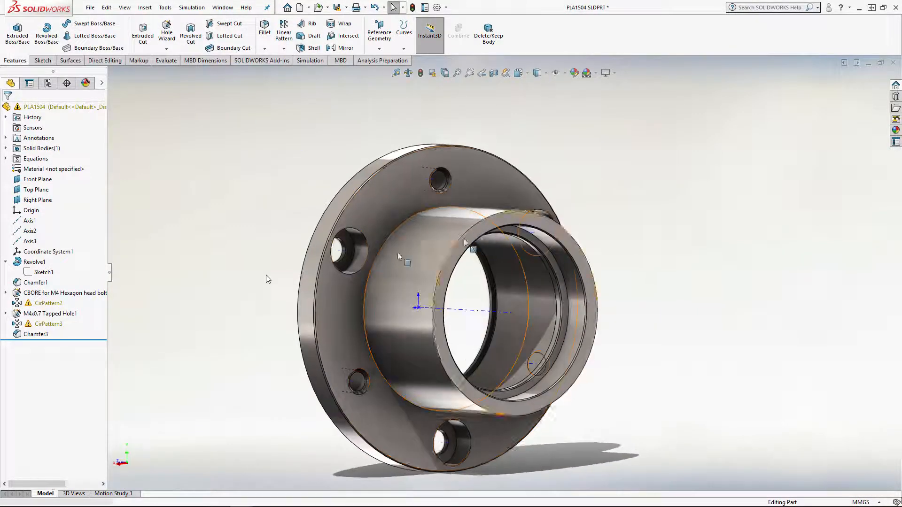
pyautogui.click(40, 303)
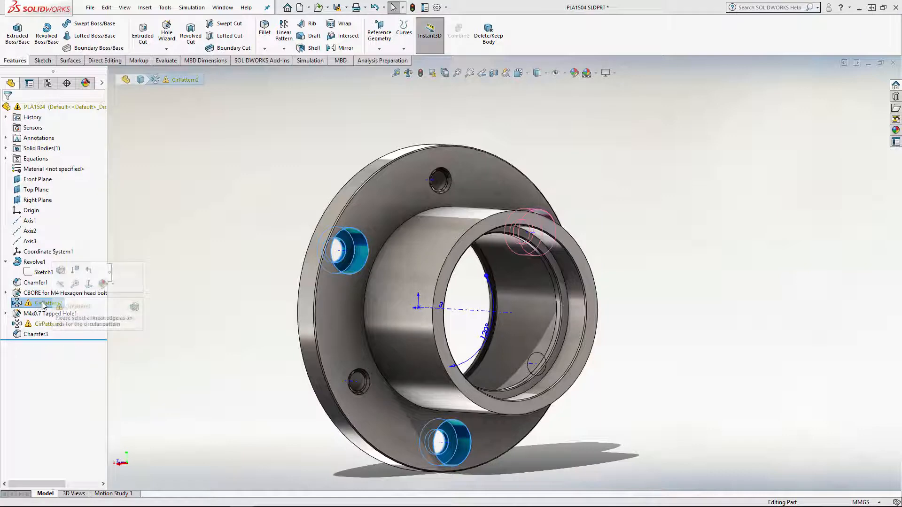
pyautogui.rightClick(43, 304)
pyautogui.click(53, 236)
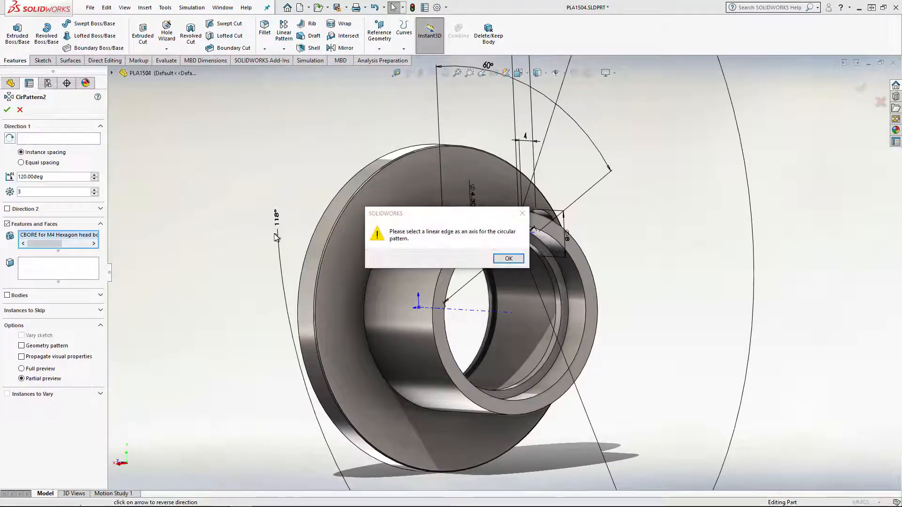
pyautogui.click(508, 259)
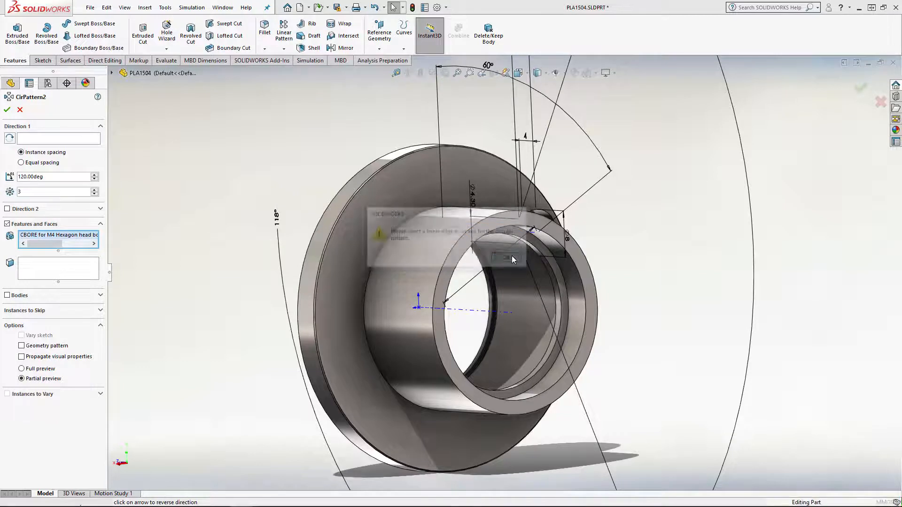
pyautogui.click(486, 319)
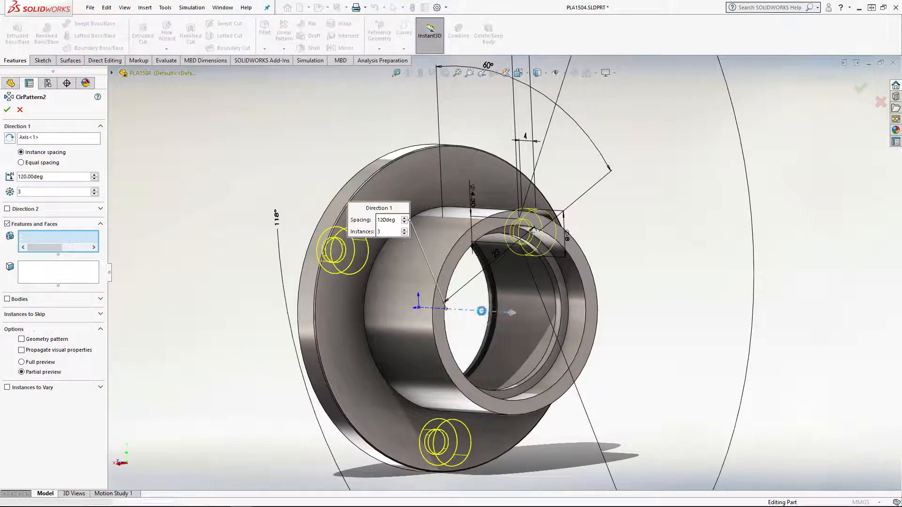
pyautogui.rightClick(481, 311)
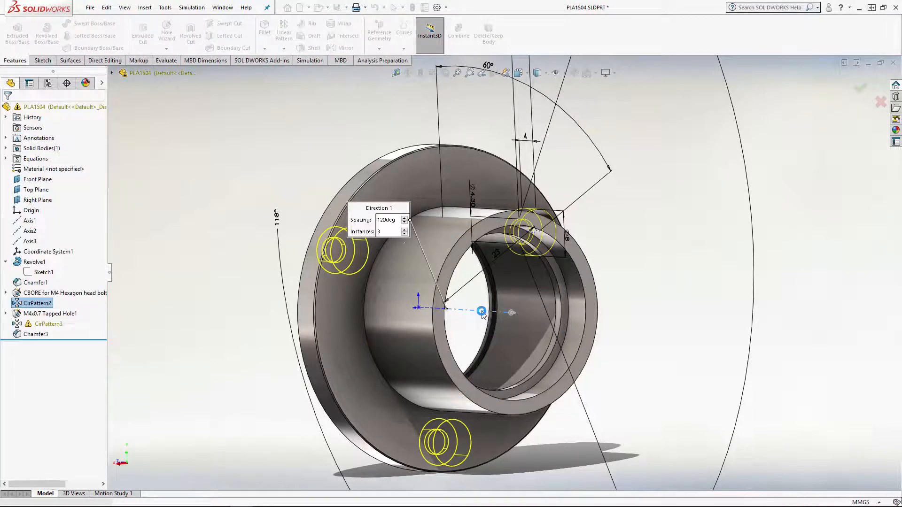
# Edit CirPattern3 of the M4x0.7 tapped holes and select the housing's central axis as its pattern axis
pyautogui.click(44, 324)
pyautogui.click(51, 294)
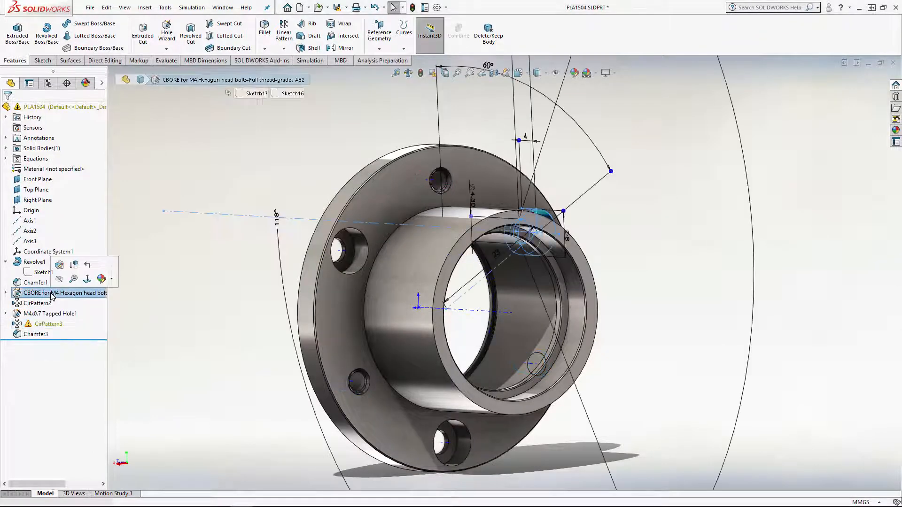
pyautogui.click(43, 325)
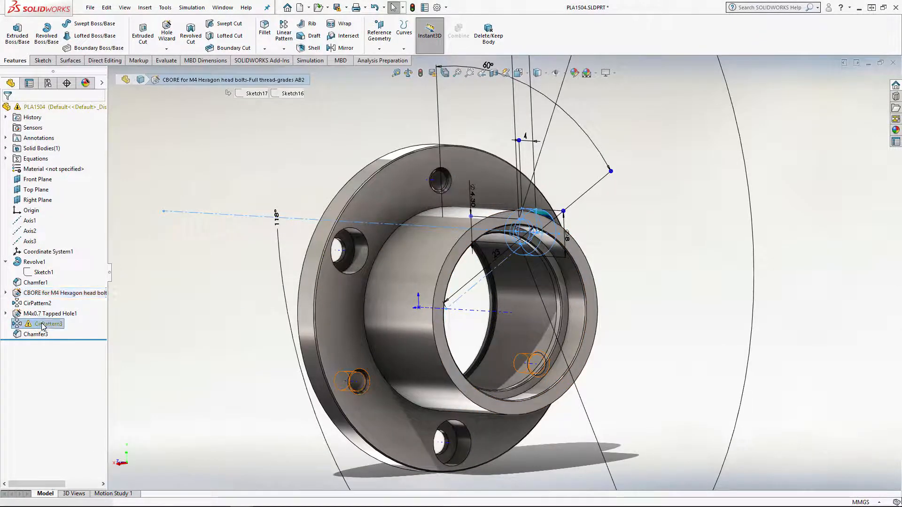
pyautogui.click(50, 299)
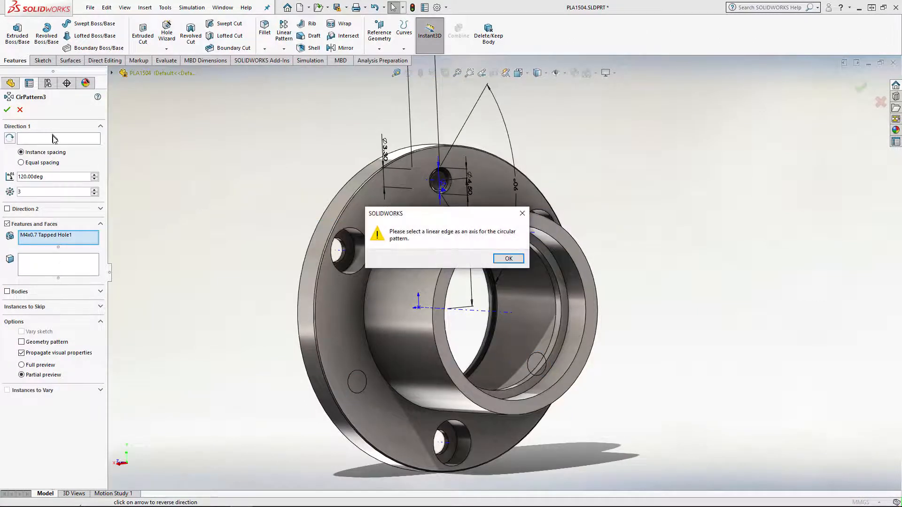
pyautogui.click(509, 259)
pyautogui.click(69, 141)
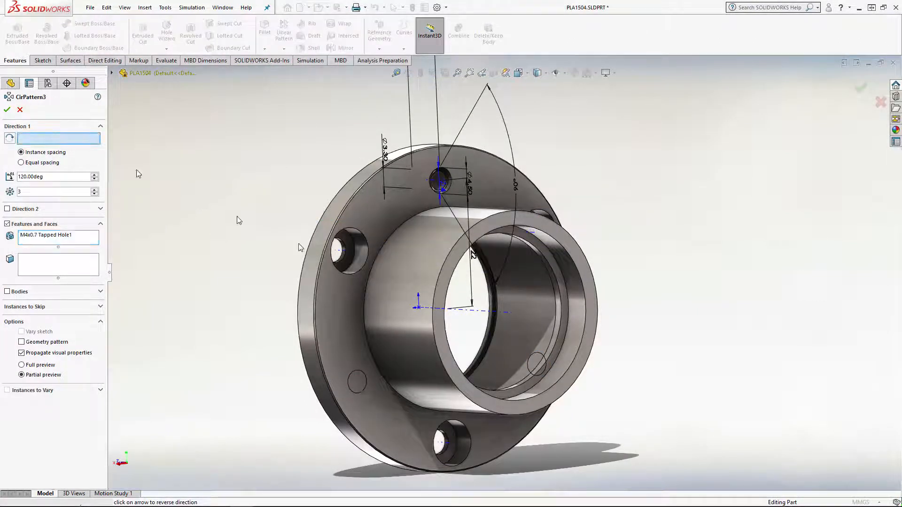
pyautogui.click(483, 315)
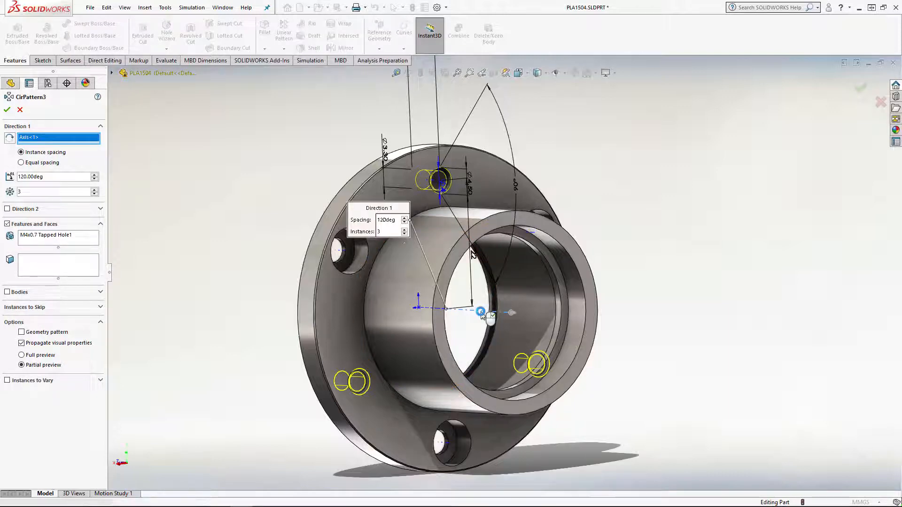
pyautogui.press('Return')
# Select Sketch1 under Revolve1 to examine its toleranced dimensions on the housing model
pyautogui.click(137, 224)
pyautogui.moveTo(185, 246); pyautogui.dragTo(211, 225, button='middle')
pyautogui.moveTo(371, 332); pyautogui.dragTo(525, 317, button='middle')
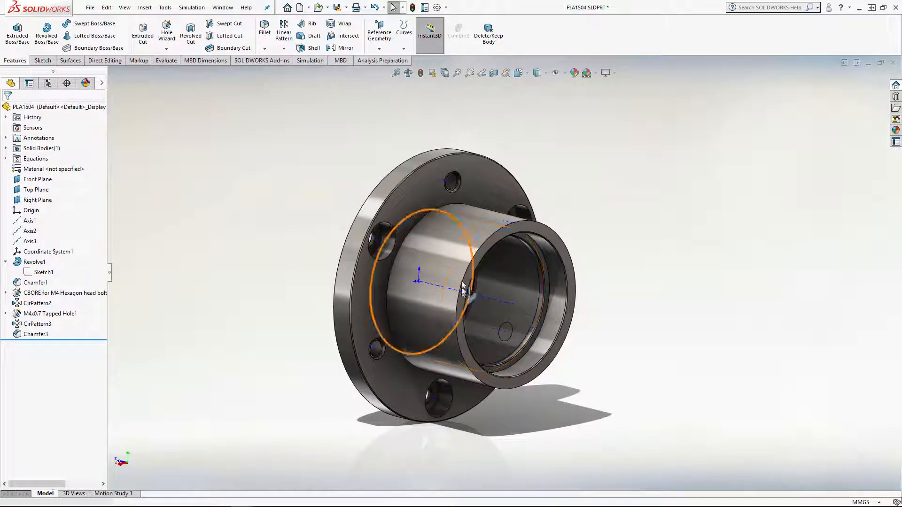
pyautogui.click(40, 272)
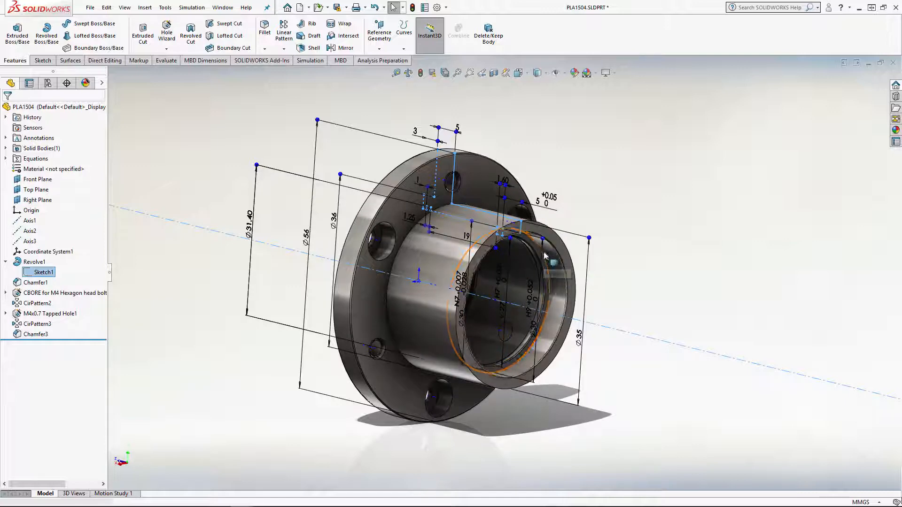
pyautogui.click(703, 257)
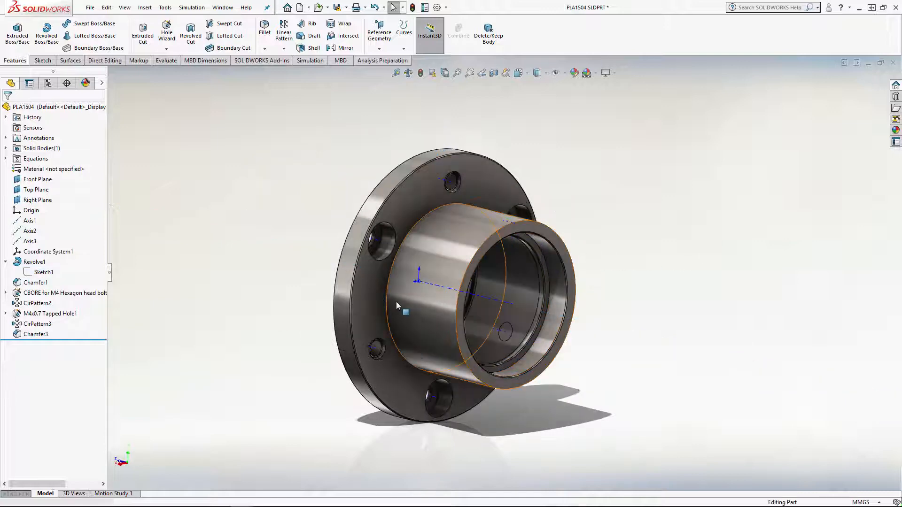
pyautogui.moveTo(396, 302)
pyautogui.mouseDown(button='middle')
pyautogui.moveTo(413, 301)
pyautogui.moveTo(404, 306)
pyautogui.mouseUp(button='middle')
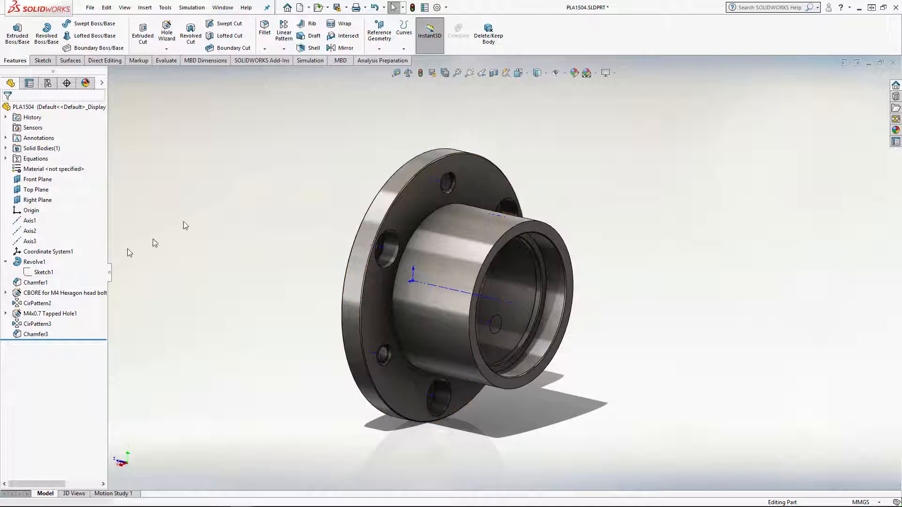
pyautogui.moveTo(324, 197); pyautogui.dragTo(298, 182, button='middle')
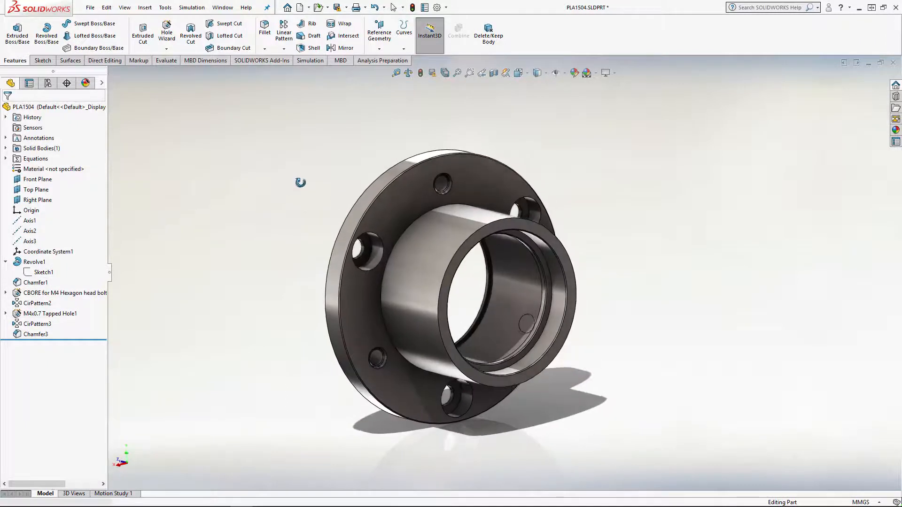
# Sketch a 5 mm diameter circle on the flange's flat rear face and extrude it 10 mm as a blind, merged boss
pyautogui.moveTo(407, 188); pyautogui.dragTo(531, 188, button='middle')
pyautogui.scroll(-5, 307, 139)
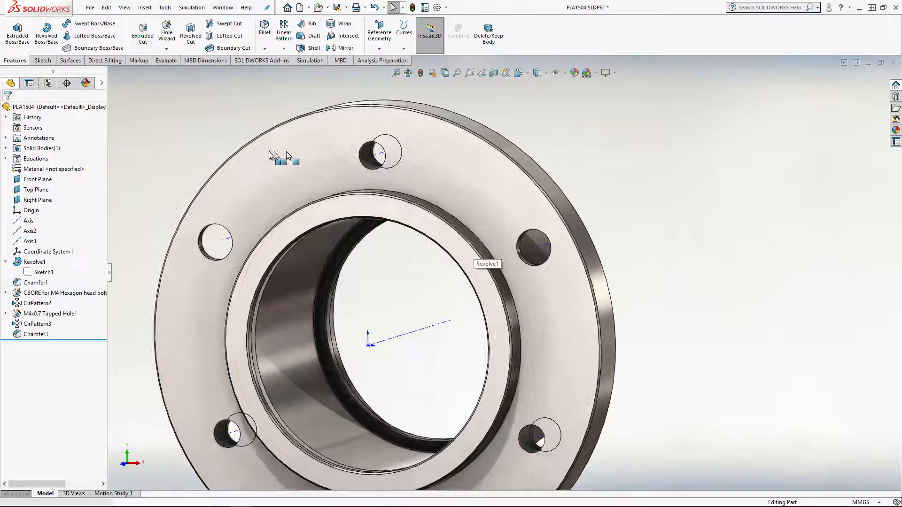
pyautogui.click(311, 147)
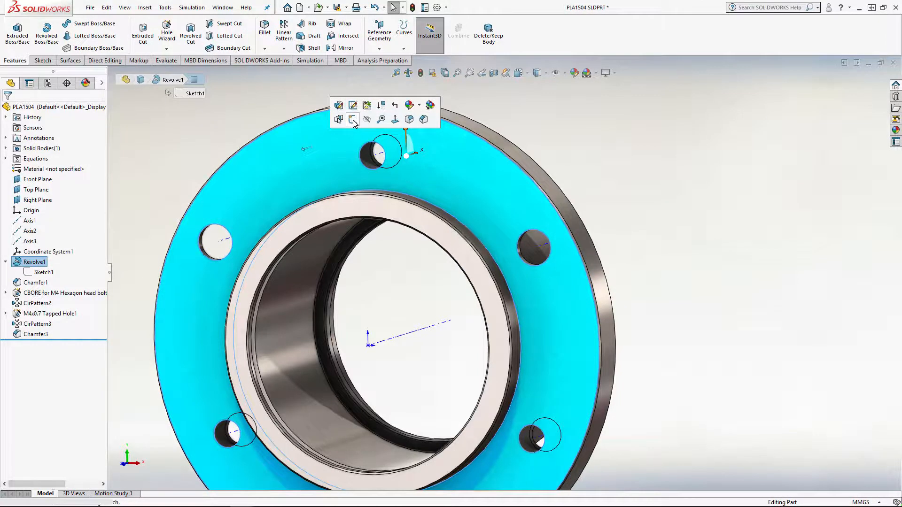
pyautogui.click(354, 120)
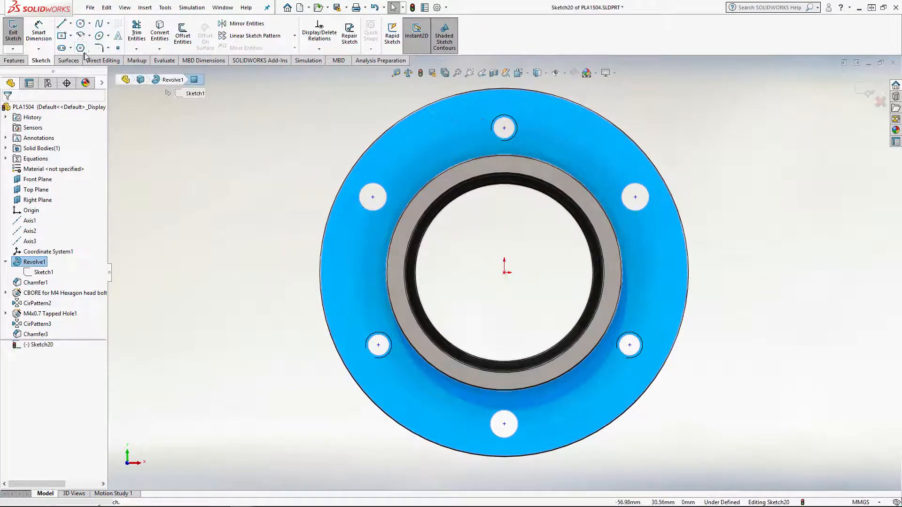
pyautogui.click(81, 23)
pyautogui.click(584, 144)
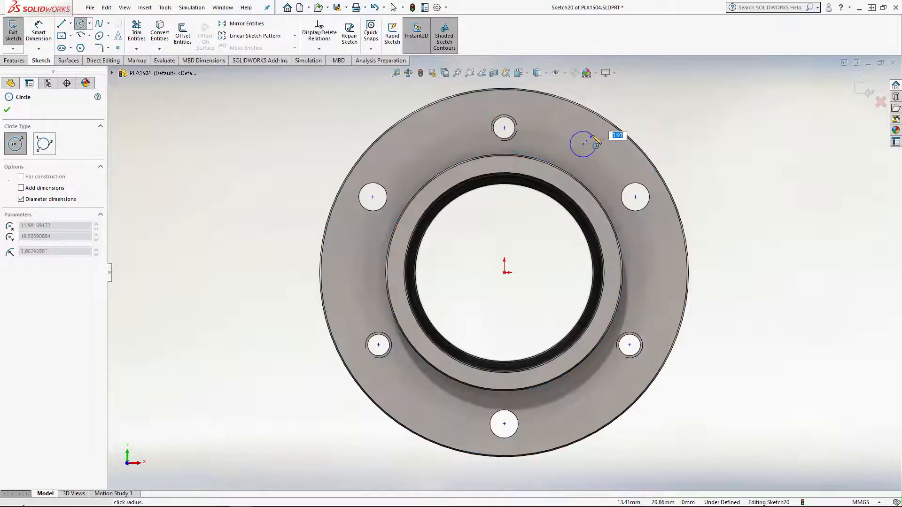
pyautogui.write('5')
pyautogui.press('Return')
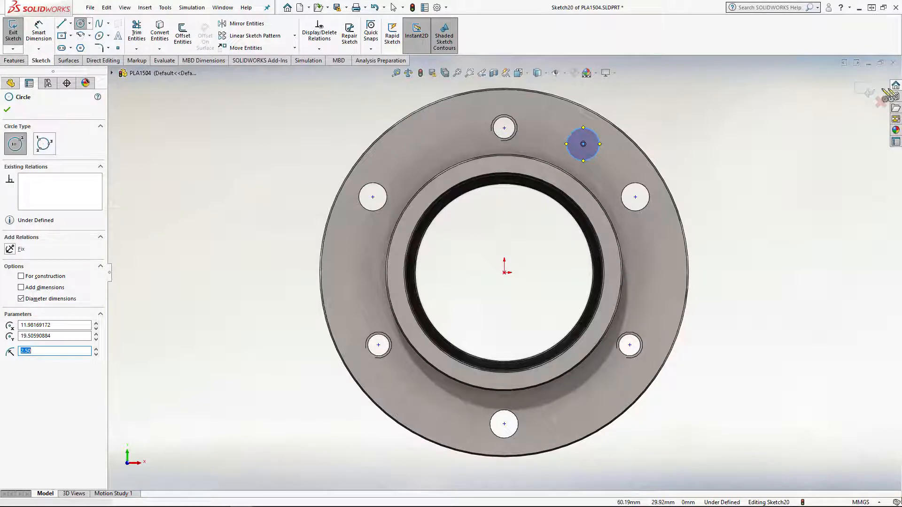
pyautogui.click(867, 92)
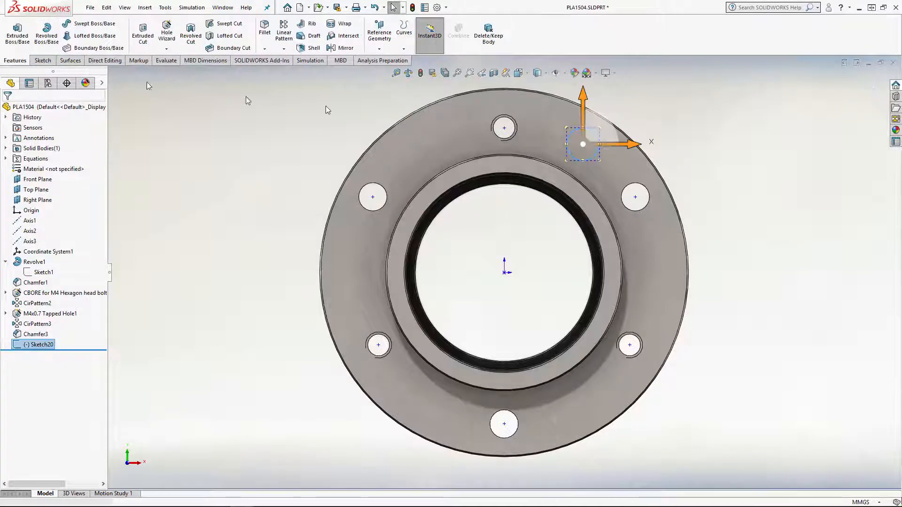
pyautogui.click(17, 33)
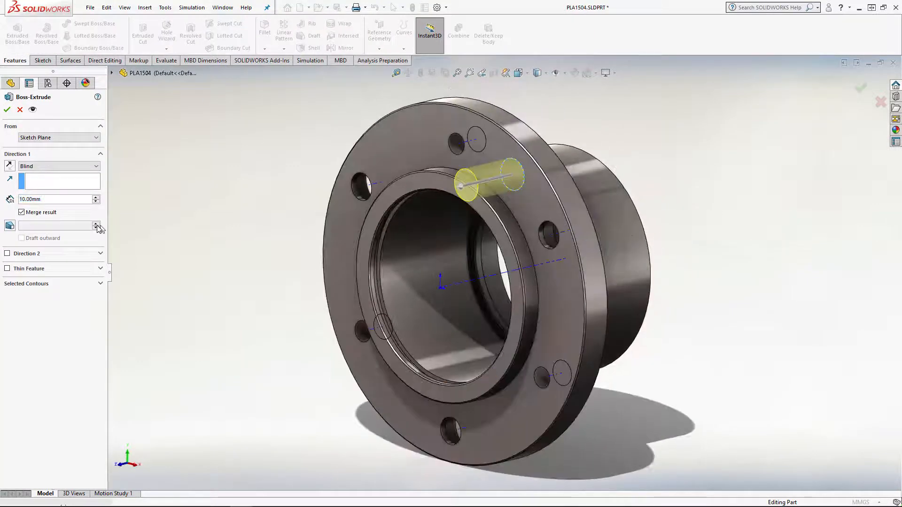
pyautogui.click(7, 109)
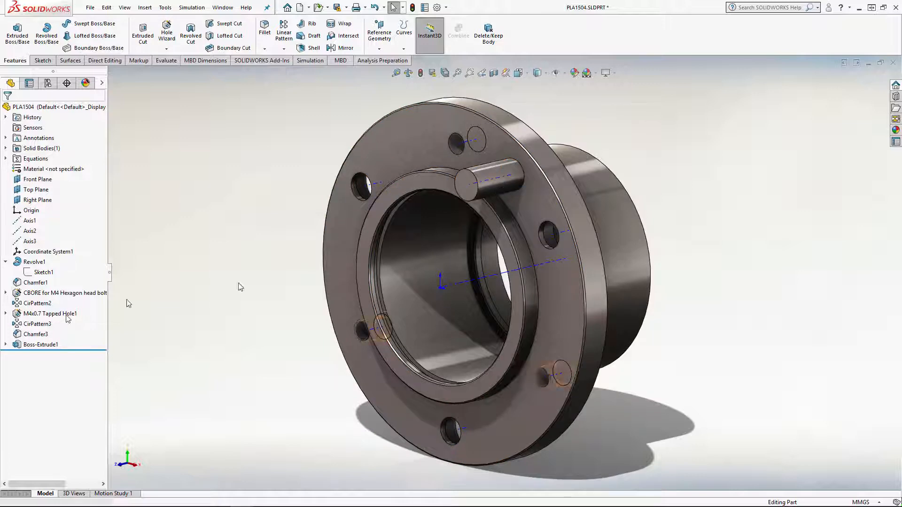
# Select the cylindrical boss's end face and side face in turn to examine the dimensions they display
pyautogui.scroll(-3, 525, 197)
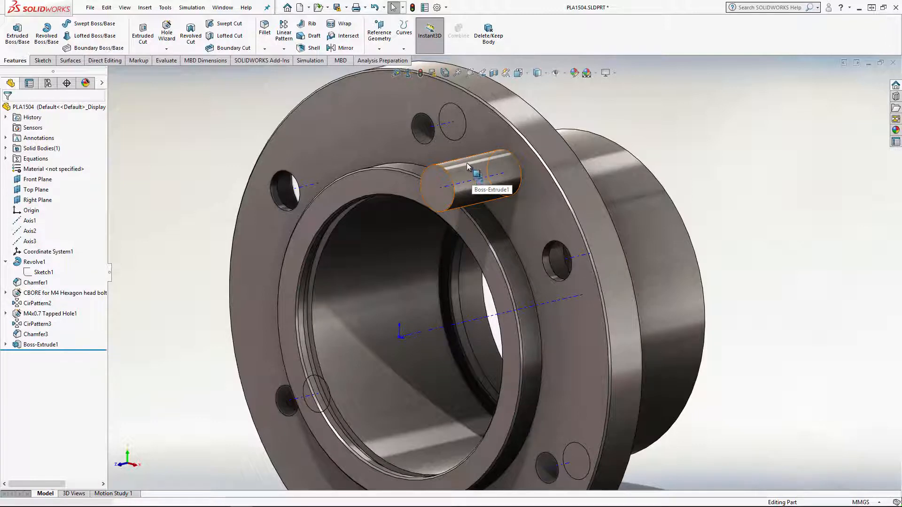
pyautogui.click(433, 180)
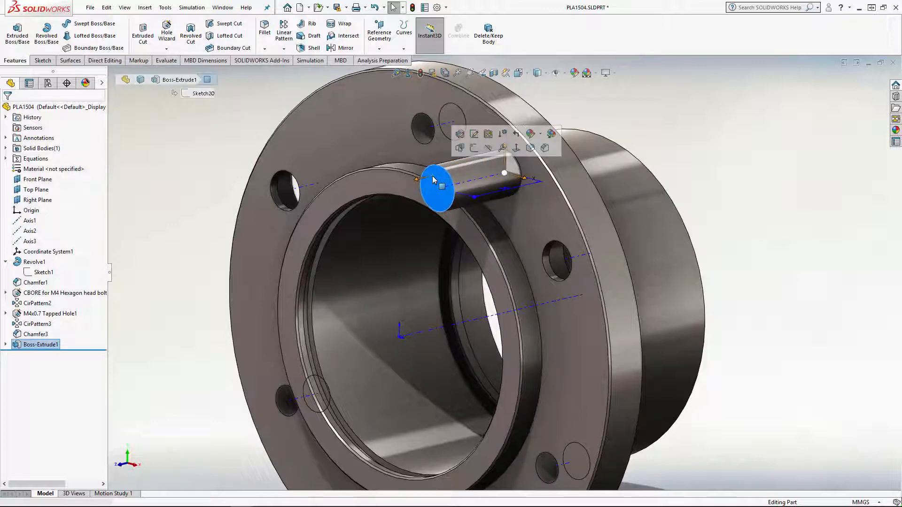
pyautogui.press('Escape')
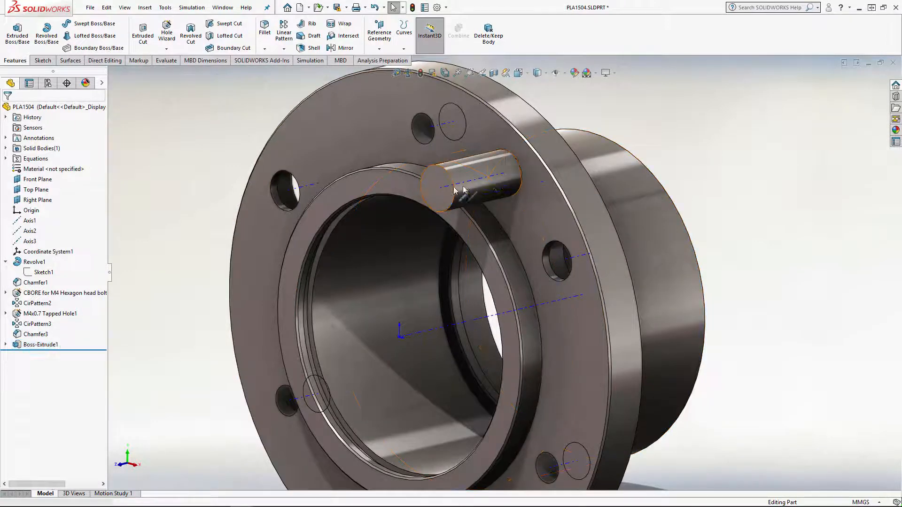
pyautogui.click(475, 170)
pyautogui.click(791, 168)
pyautogui.click(463, 169)
pyautogui.moveTo(476, 179); pyautogui.dragTo(569, 278, button='middle')
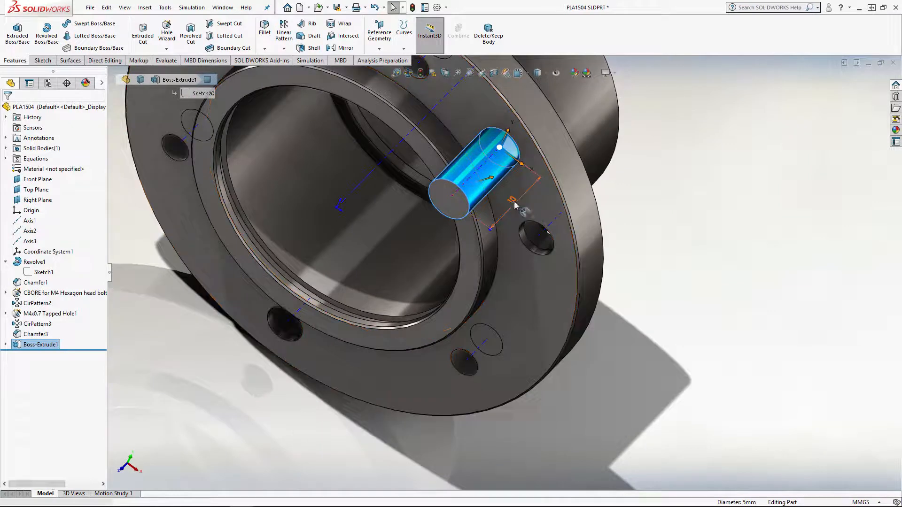
pyautogui.click(766, 220)
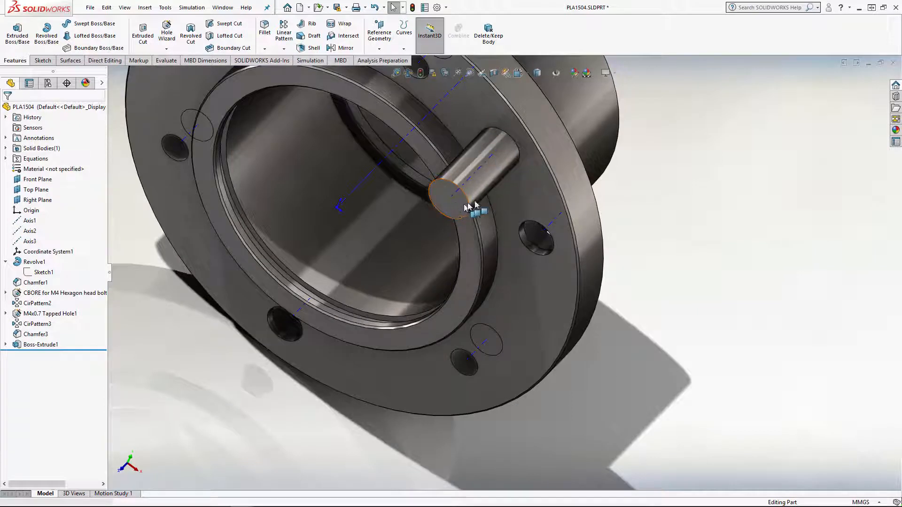
# Give the cylindrical boss's extrusion depth dimension a Bilateral tolerance of +0.20 mm and -0.10 mm
pyautogui.click(38, 344)
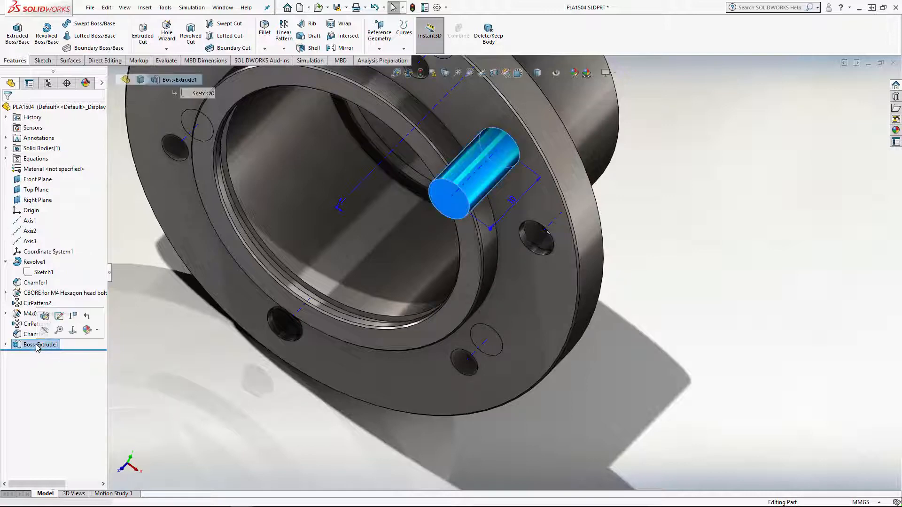
pyautogui.click(503, 215)
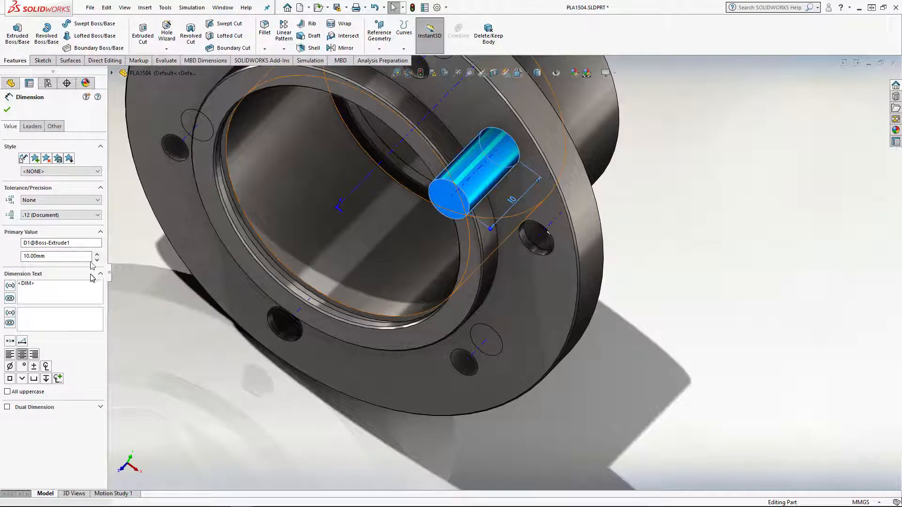
pyautogui.click(64, 201)
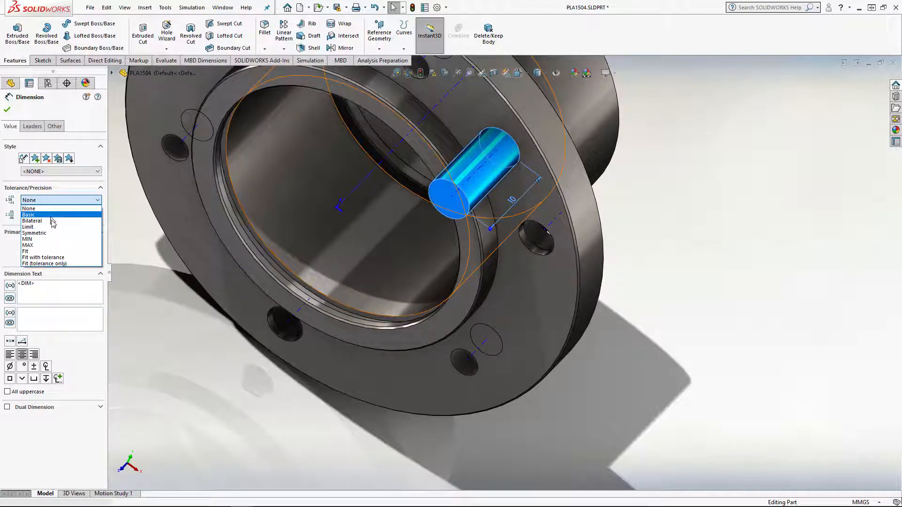
pyautogui.click(52, 220)
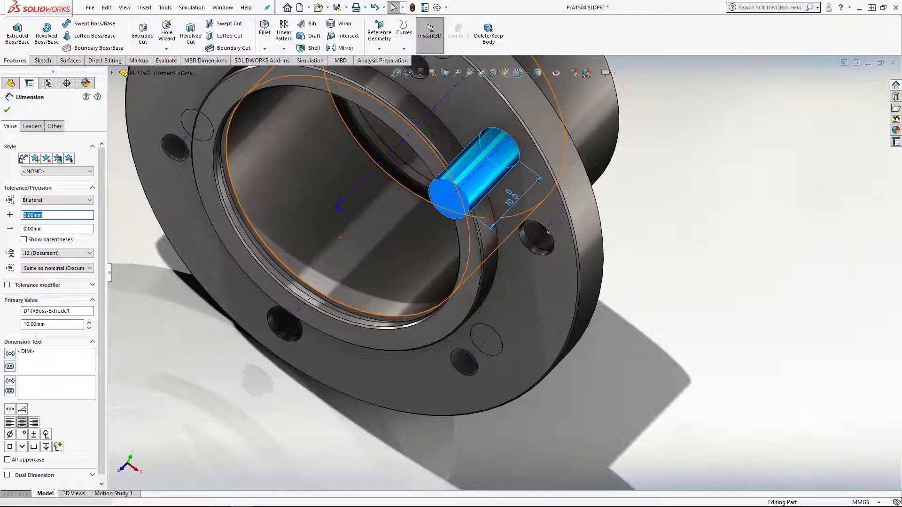
pyautogui.write('0.2')
pyautogui.press('Return')
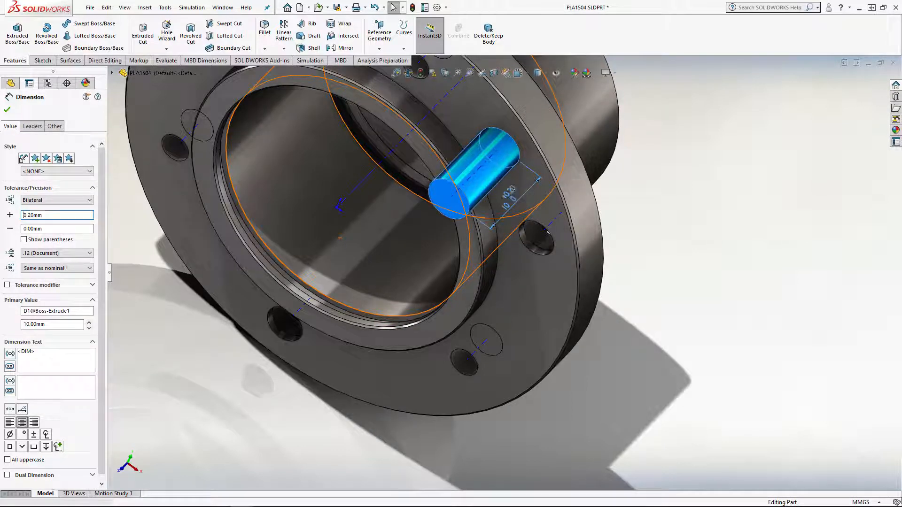
pyautogui.doubleClick(49, 231)
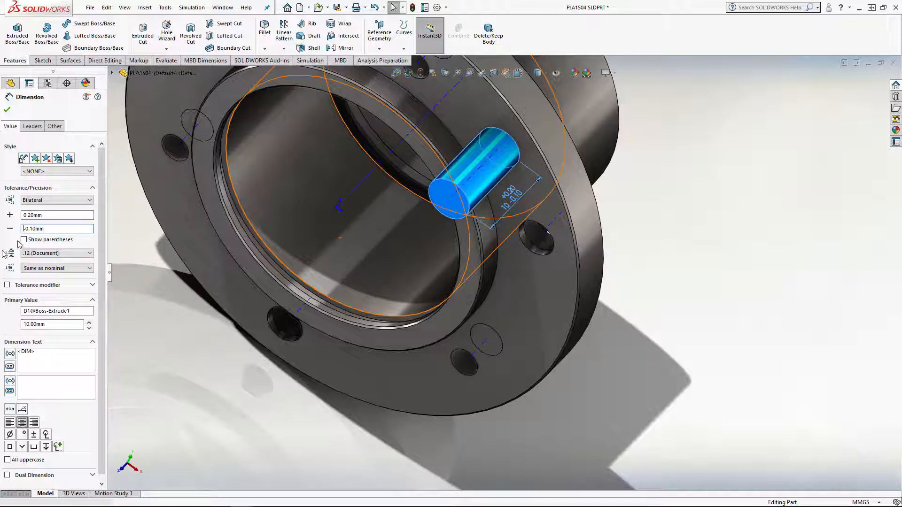
pyautogui.click(30, 201)
pyautogui.click(30, 201)
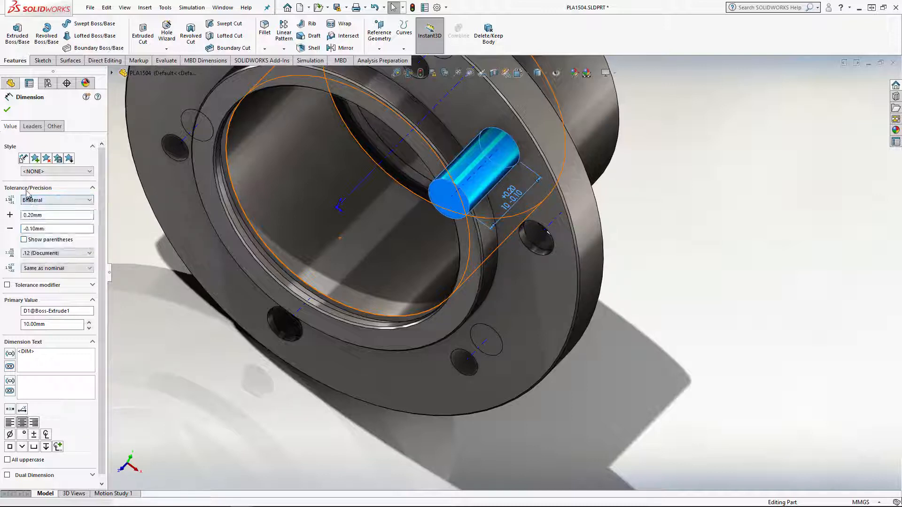
pyautogui.click(26, 189)
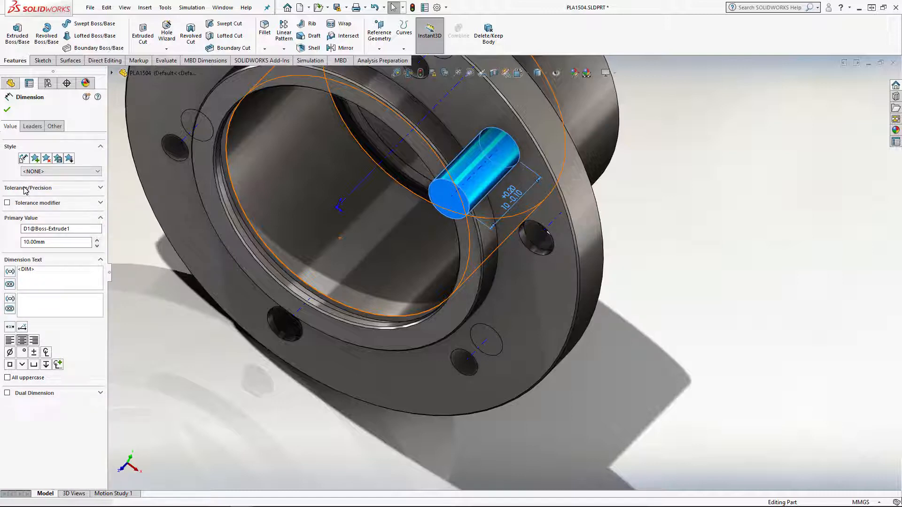
pyautogui.click(7, 109)
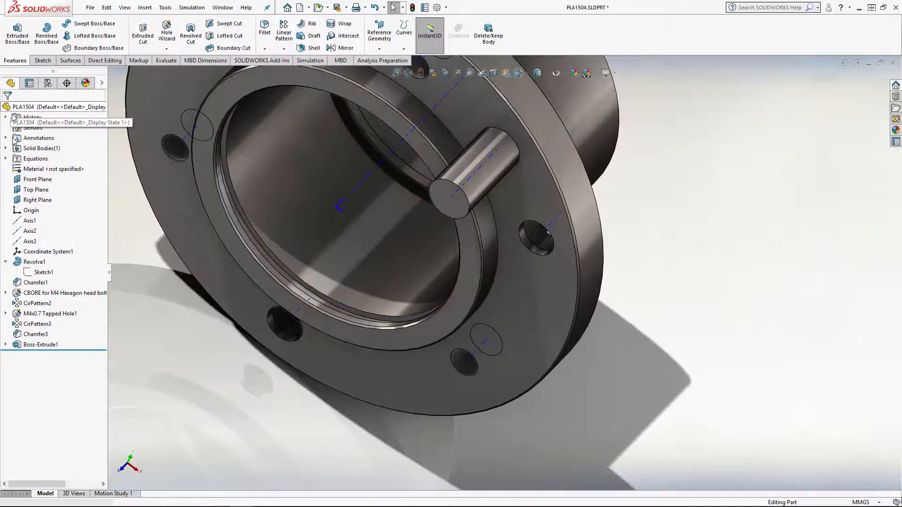
# Delete the cylindrical boss feature from the flange together with its absorbed sketch
pyautogui.rightClick(38, 347)
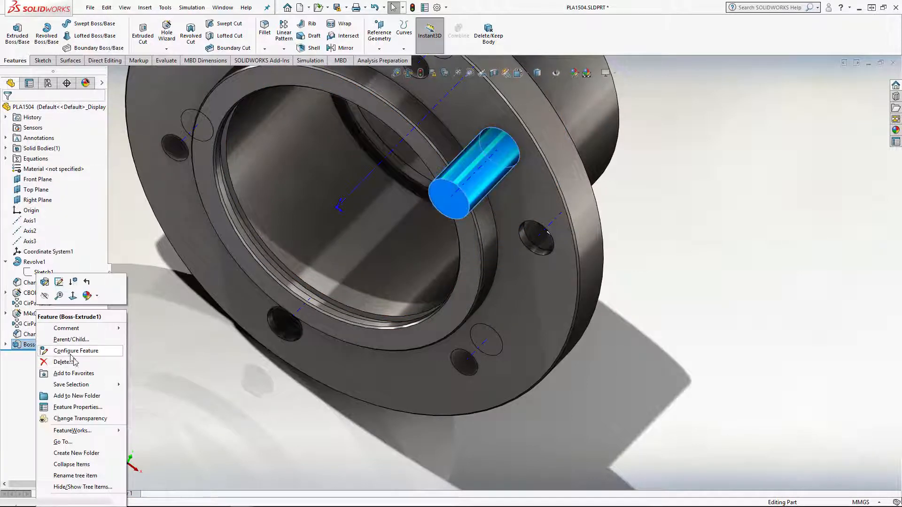
pyautogui.click(29, 367)
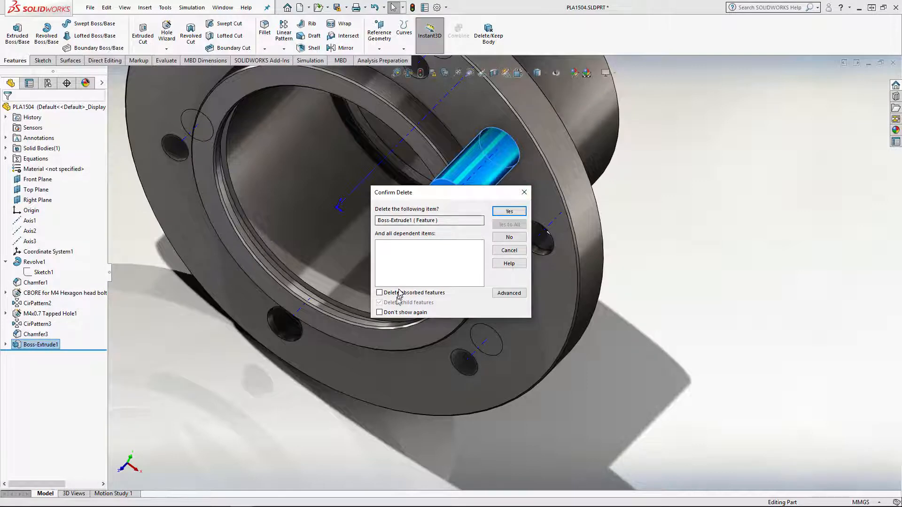
pyautogui.click(416, 293)
pyautogui.click(510, 213)
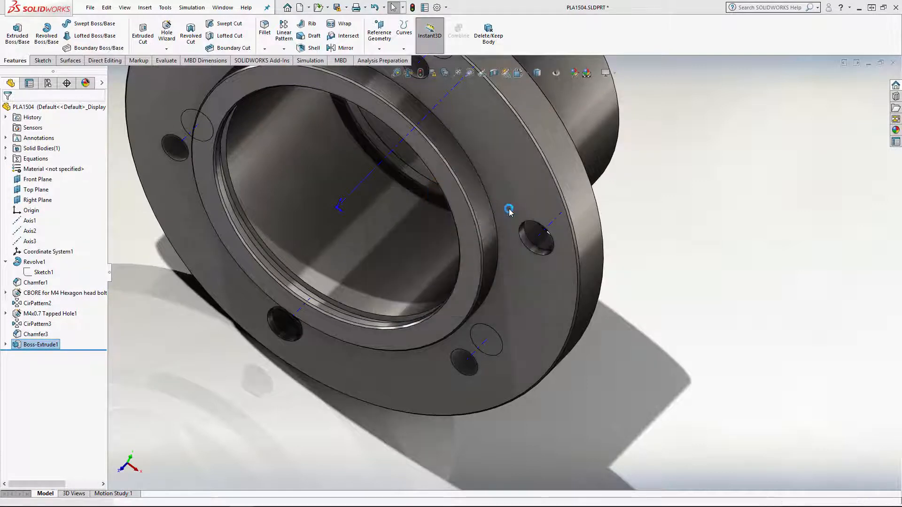
# Switch to the open BEARING HOUSING drawing and examine the dimensioned views on Sheet 1
pyautogui.press('f')
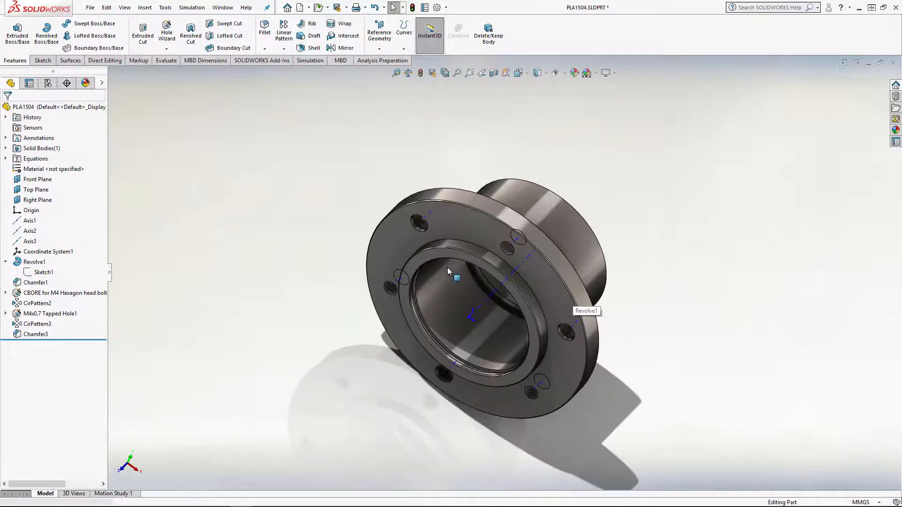
pyautogui.moveTo(447, 267); pyautogui.dragTo(455, 444, button='middle')
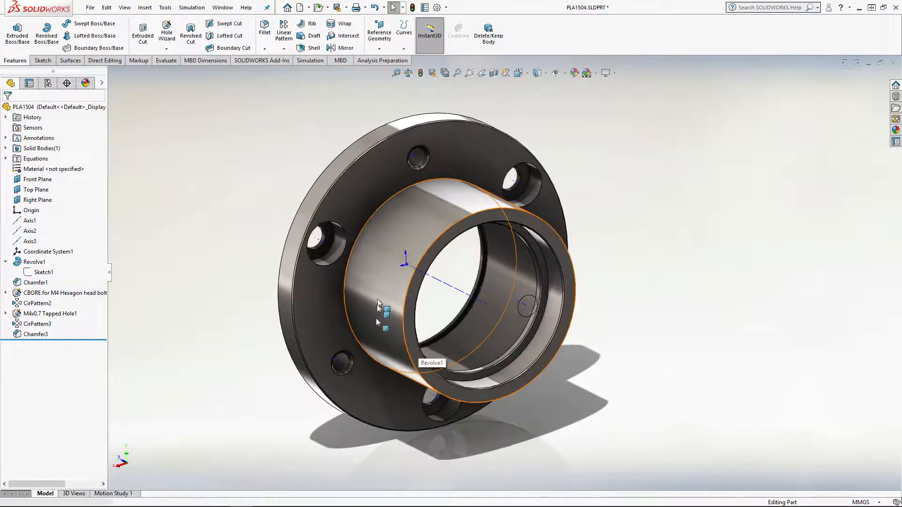
pyautogui.moveTo(362, 291); pyautogui.dragTo(474, 285, button='middle')
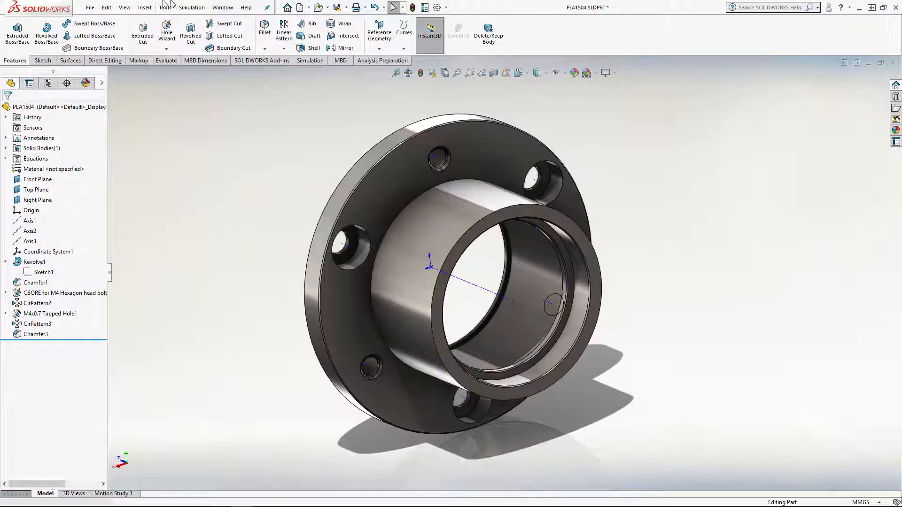
pyautogui.click(229, 5)
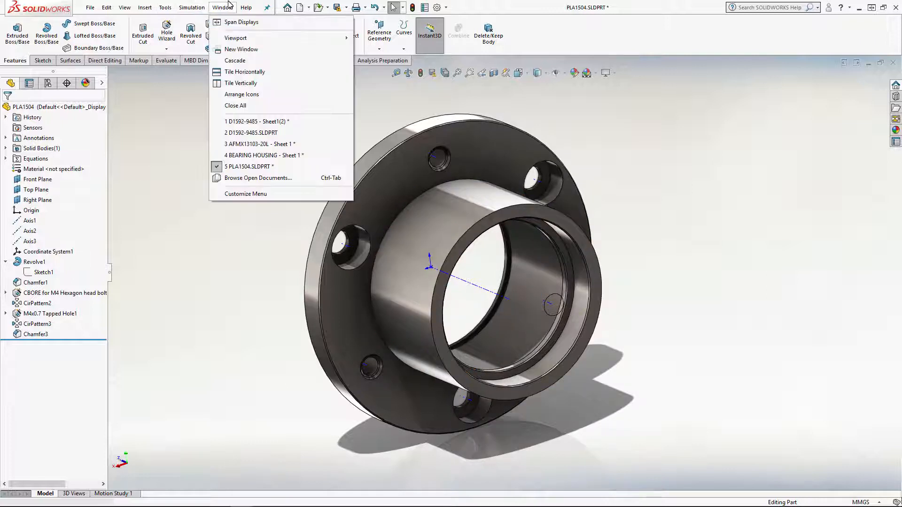
pyautogui.click(269, 156)
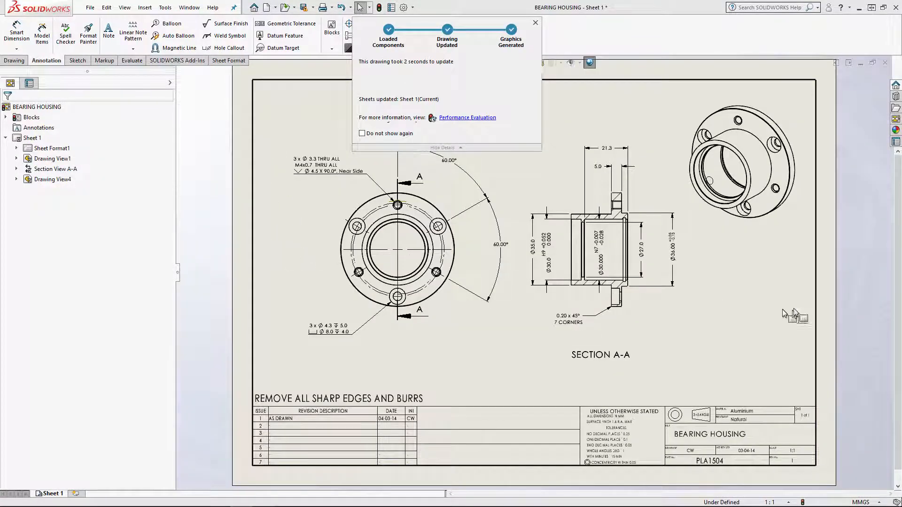
pyautogui.scroll(1, 728, 295)
pyautogui.click(735, 300)
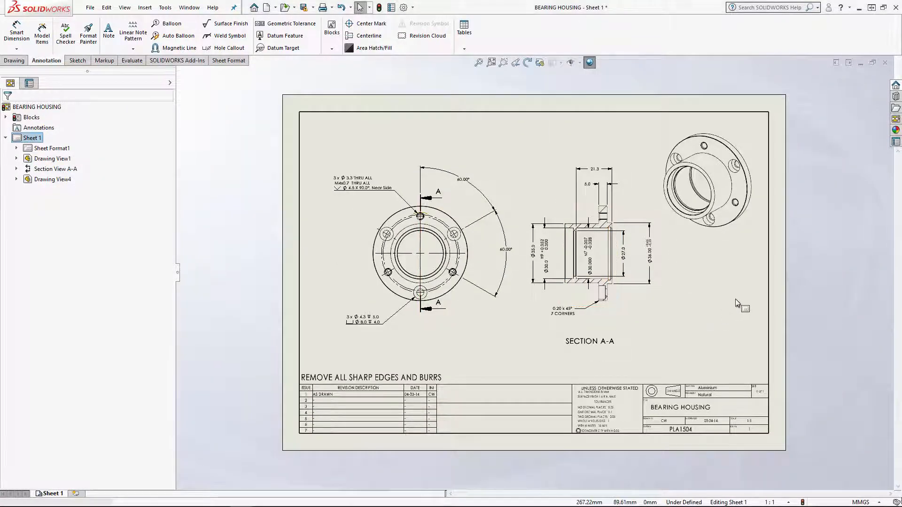
pyautogui.scroll(-1, 735, 299)
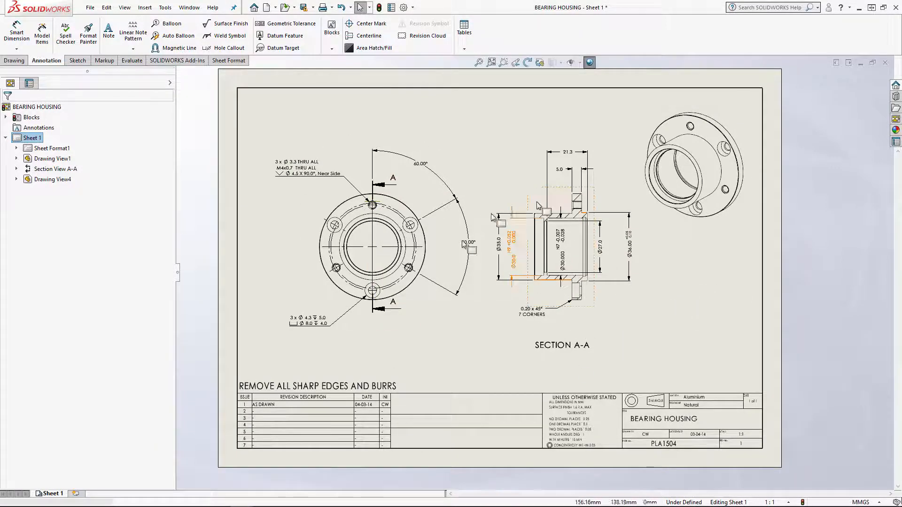
pyautogui.click(80, 493)
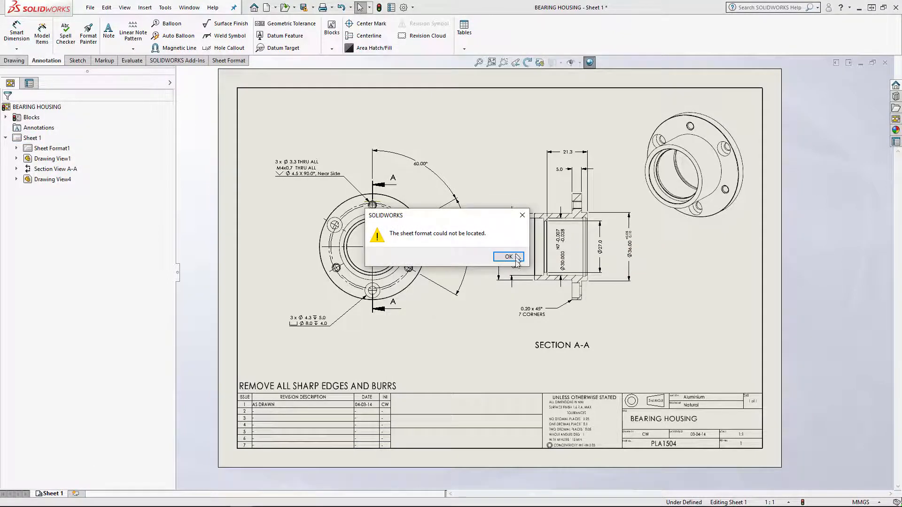
pyautogui.click(515, 254)
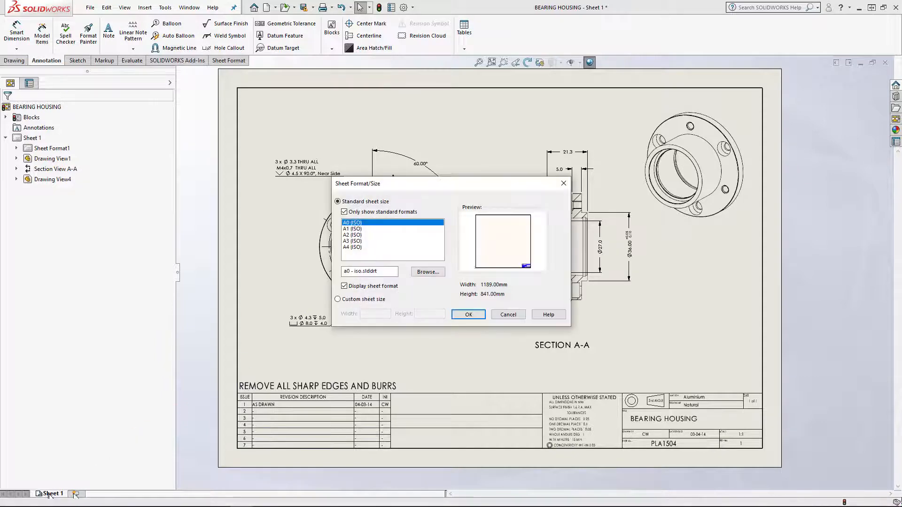
pyautogui.click(507, 314)
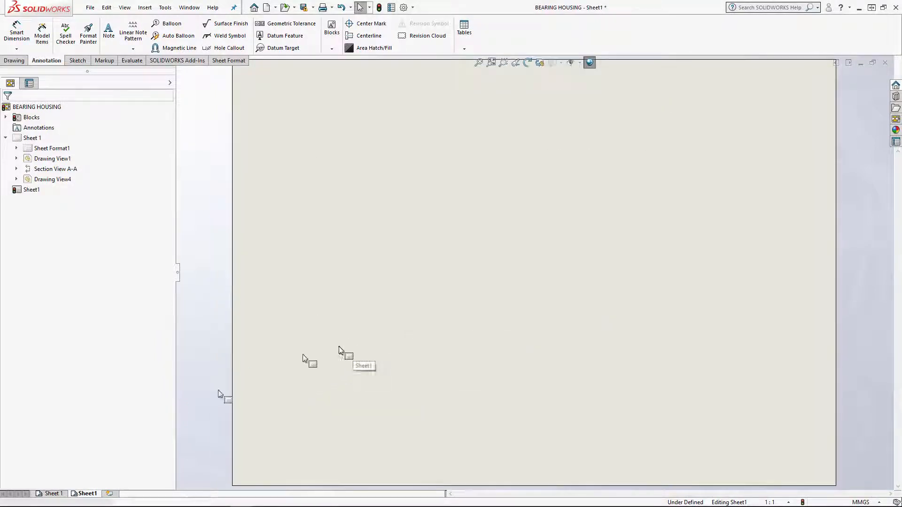
pyautogui.rightClick(88, 494)
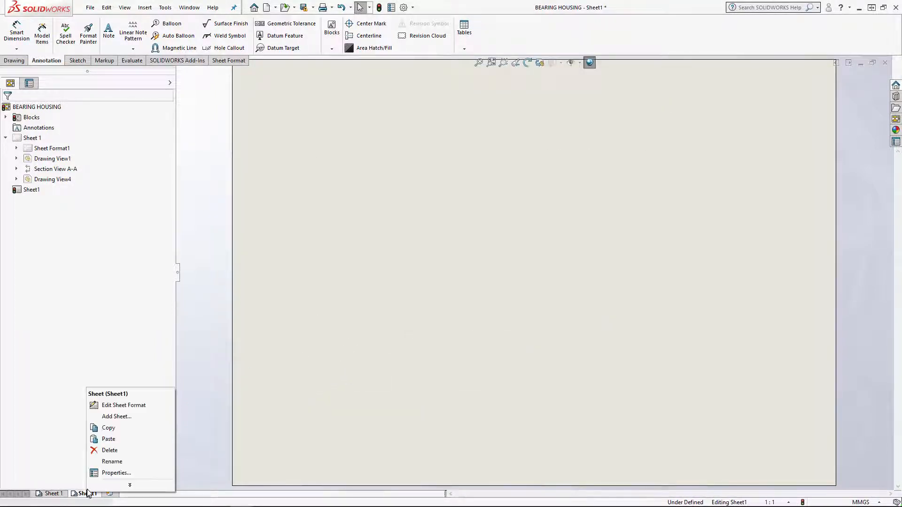
pyautogui.click(112, 451)
pyautogui.click(514, 224)
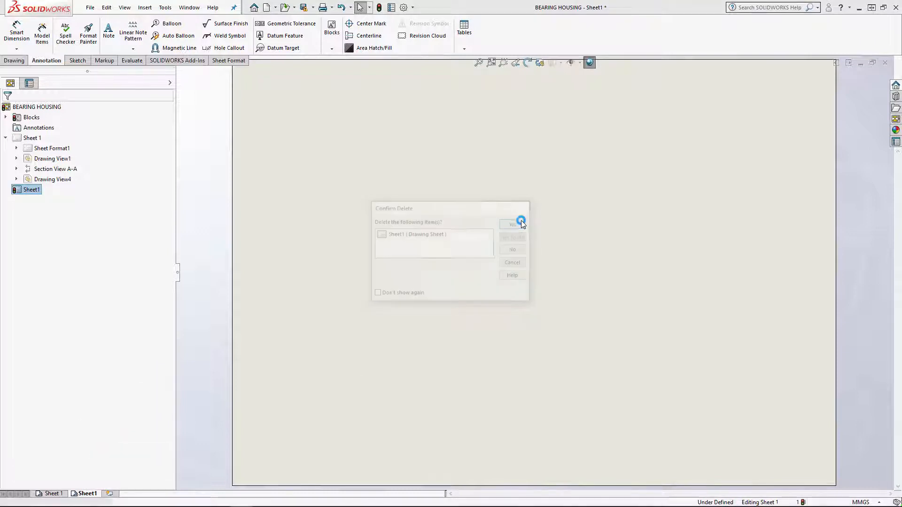
# Copy Sheet 1 and paste the duplicate after the selected sheet
pyautogui.rightClick(50, 495)
pyautogui.click(84, 427)
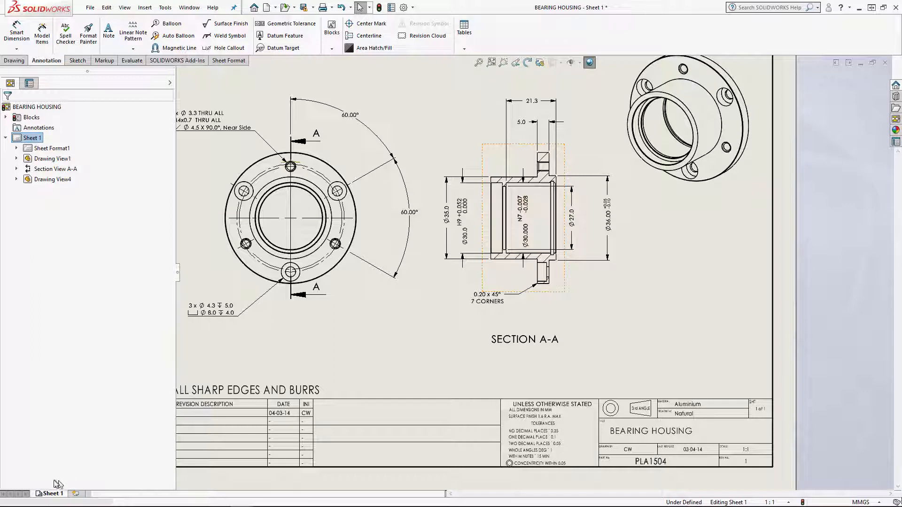
pyautogui.rightClick(55, 495)
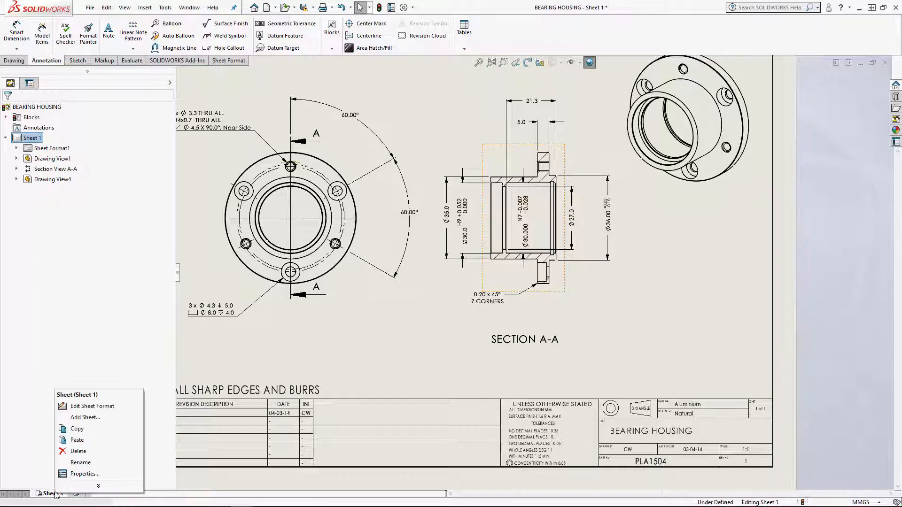
pyautogui.click(83, 442)
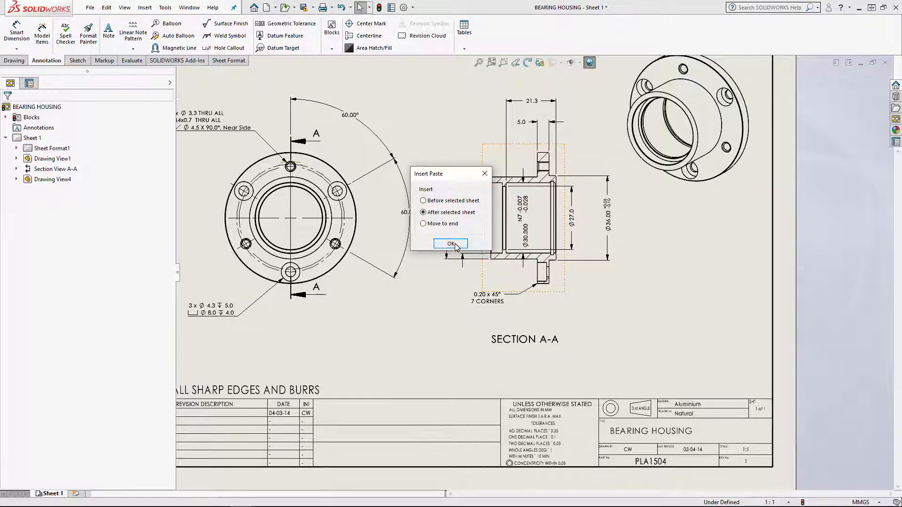
pyautogui.click(455, 246)
pyautogui.click(458, 221)
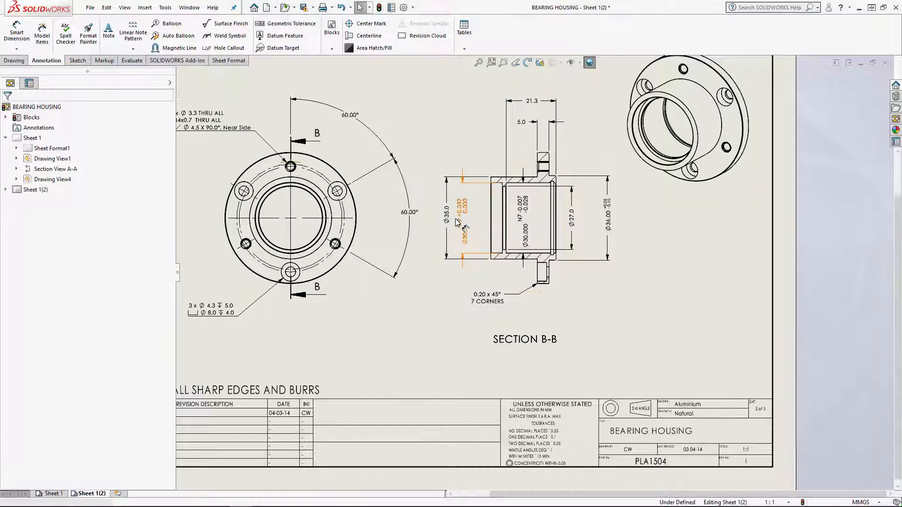
# Delete all dimensions, hole callouts and annotations from the views on the copied sheet
pyautogui.press('f')
pyautogui.moveTo(295, 121); pyautogui.dragTo(721, 326)
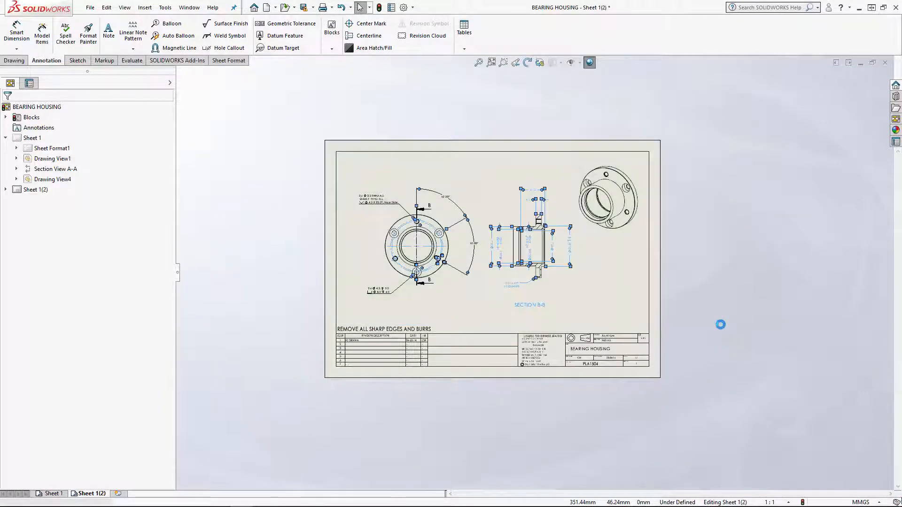
pyautogui.press('Delete')
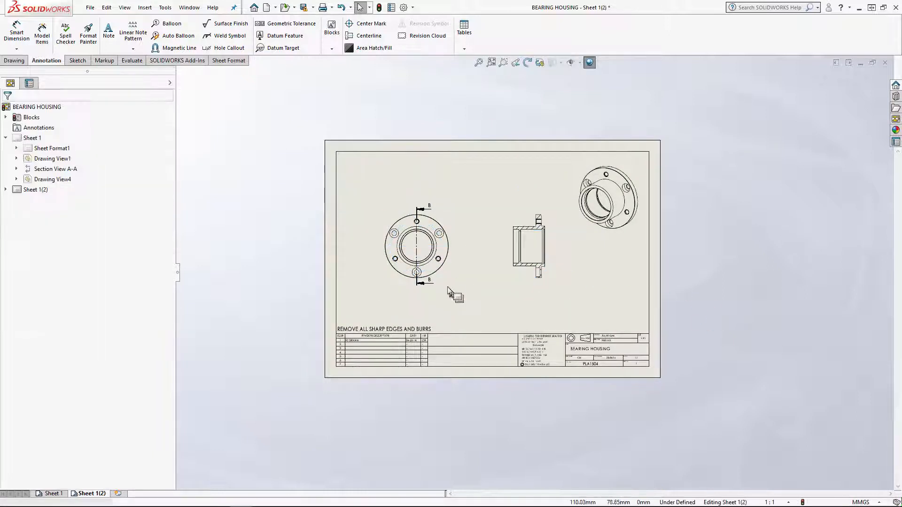
# Delete the circular flange view with its dependent section view, and the isometric view, from the copied sheet
pyautogui.click(449, 288)
pyautogui.press('Delete')
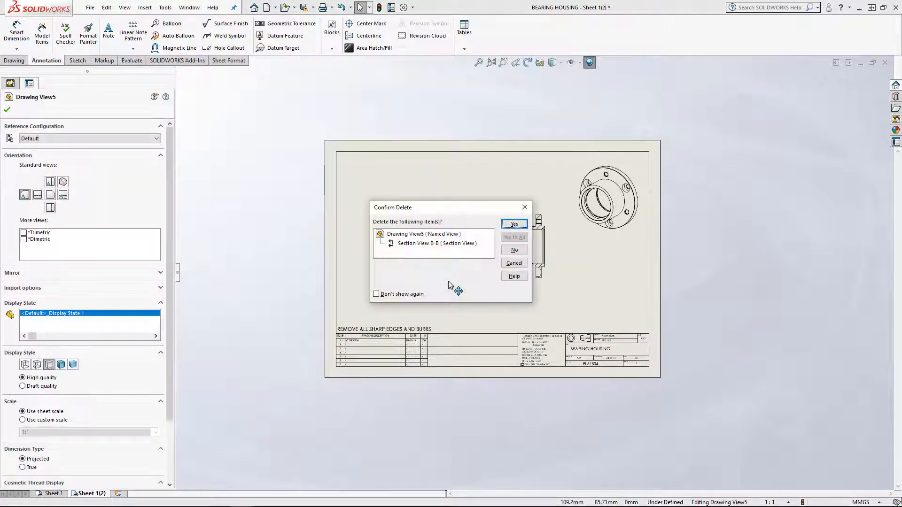
pyautogui.click(514, 224)
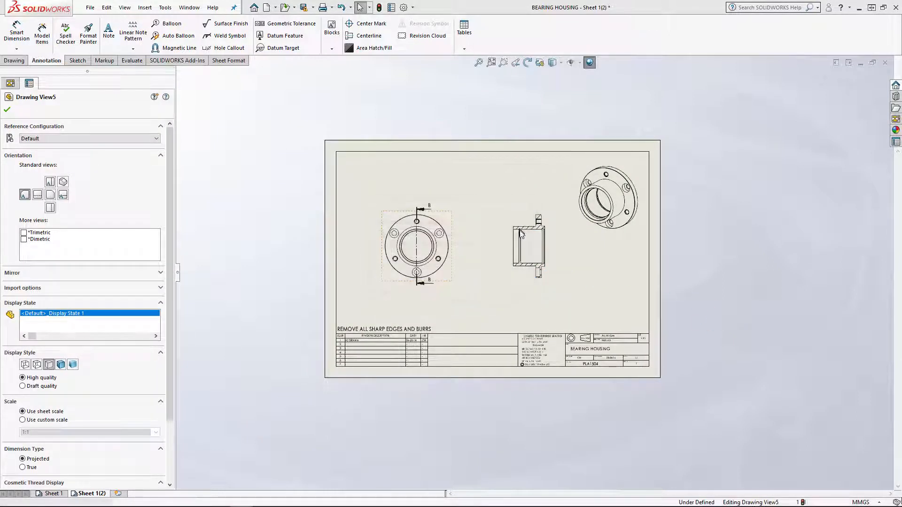
pyautogui.click(620, 240)
pyautogui.press('Delete')
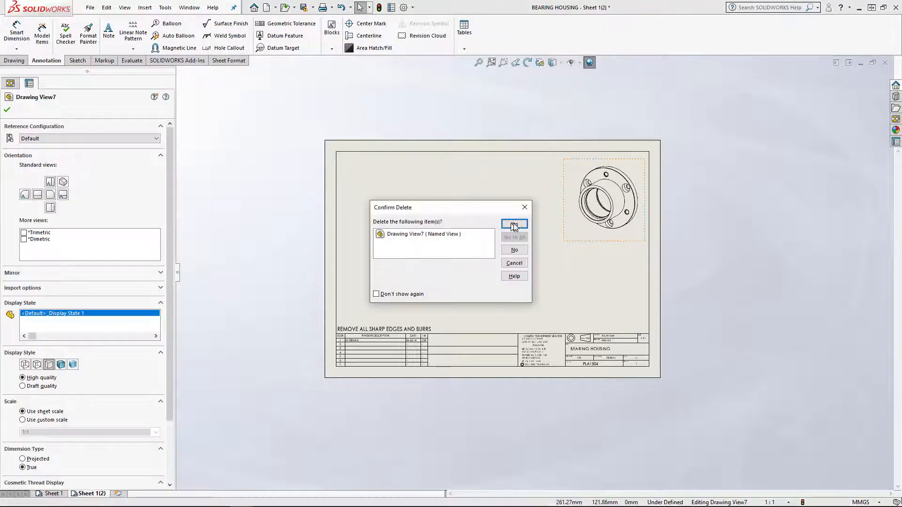
pyautogui.click(514, 224)
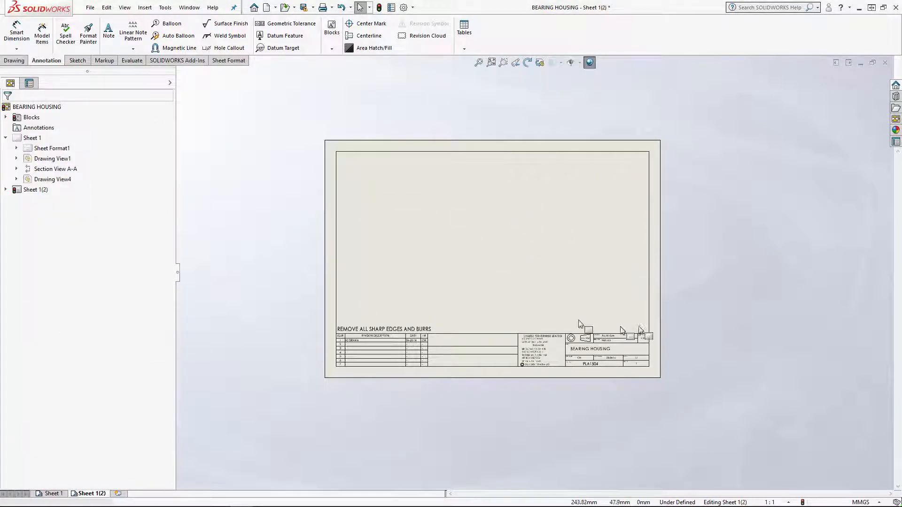
# Examine the emptied copied sheet and switch back and forth between it and Sheet 1
pyautogui.scroll(-2, 620, 300)
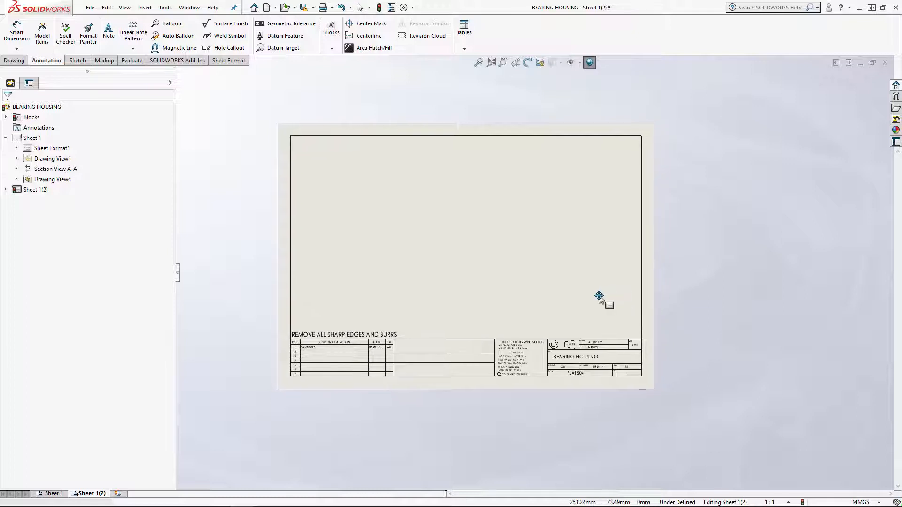
pyautogui.scroll(-1, 539, 296)
pyautogui.scroll(-2, 540, 301)
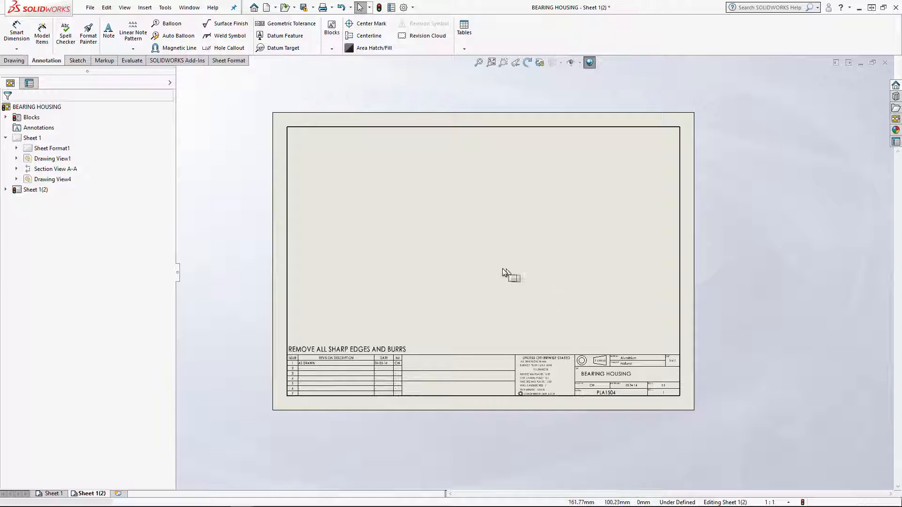
pyautogui.scroll(-2, 503, 269)
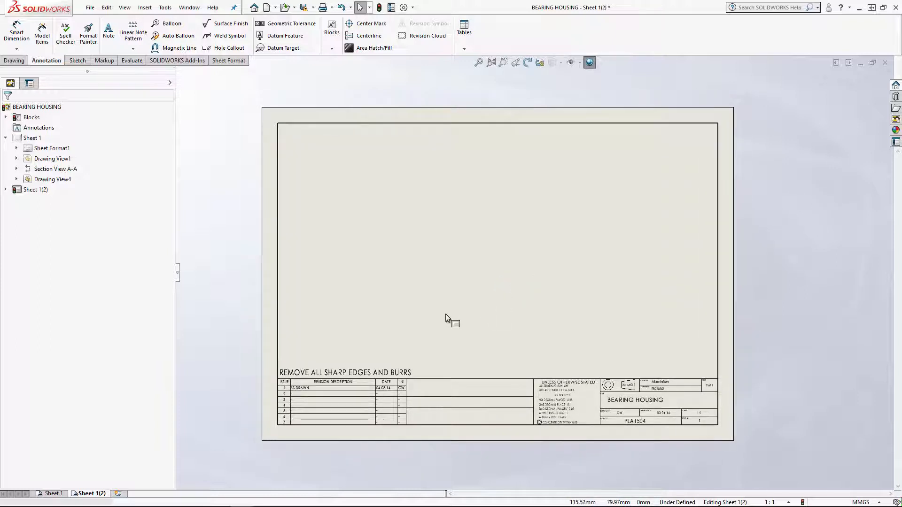
pyautogui.click(55, 496)
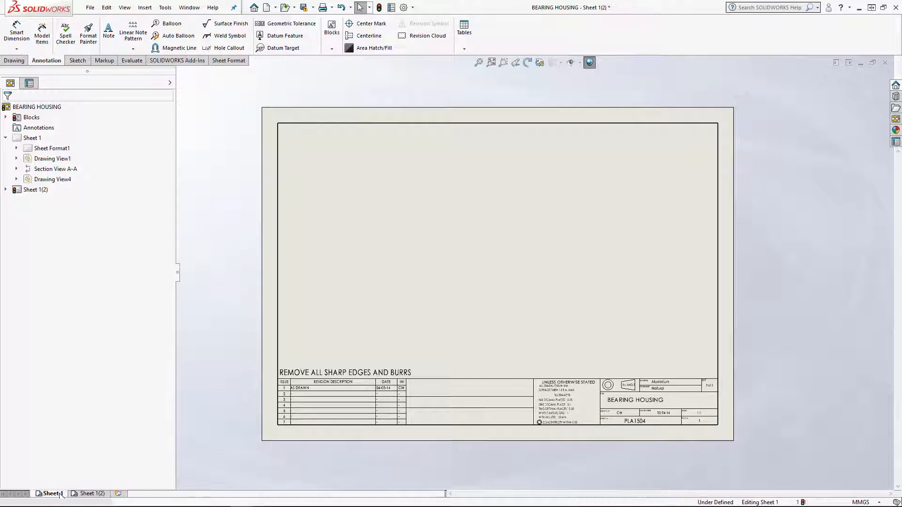
pyautogui.click(89, 496)
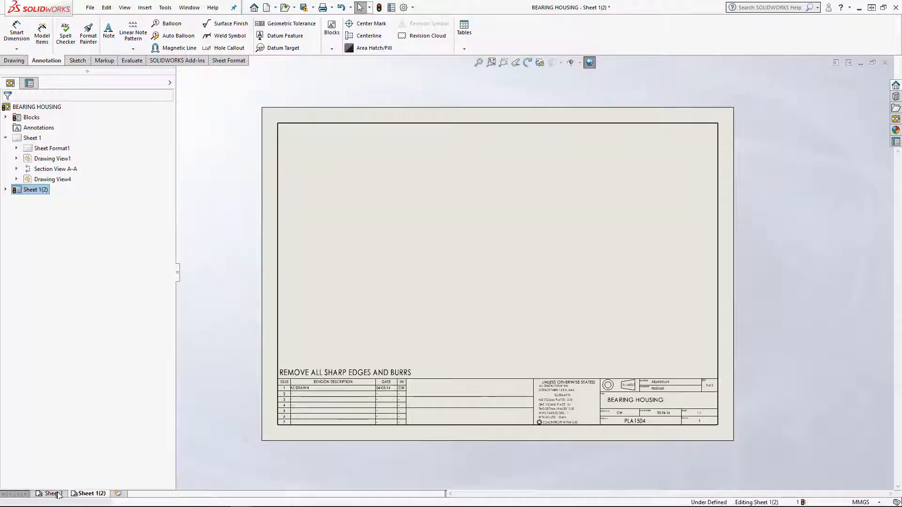
pyautogui.click(60, 494)
pyautogui.click(84, 494)
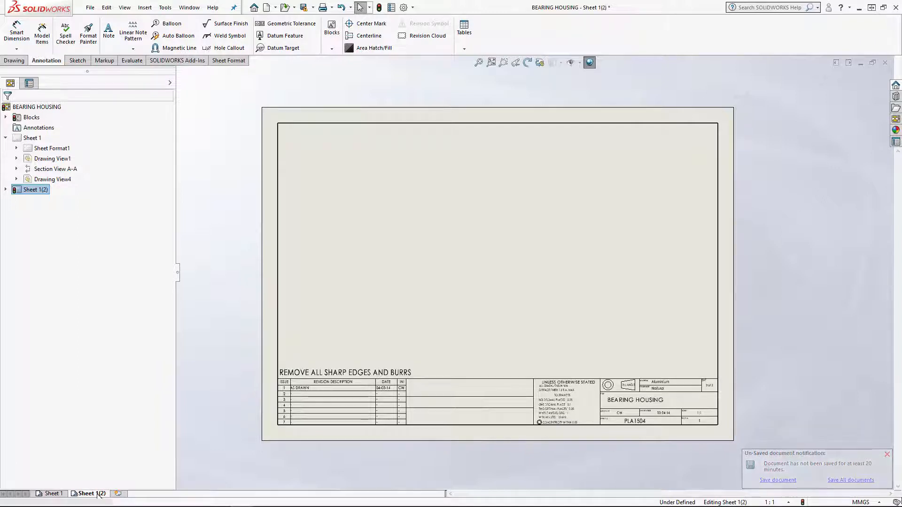
# Rename the copied sheet as Sheet 2
pyautogui.rightClick(93, 494)
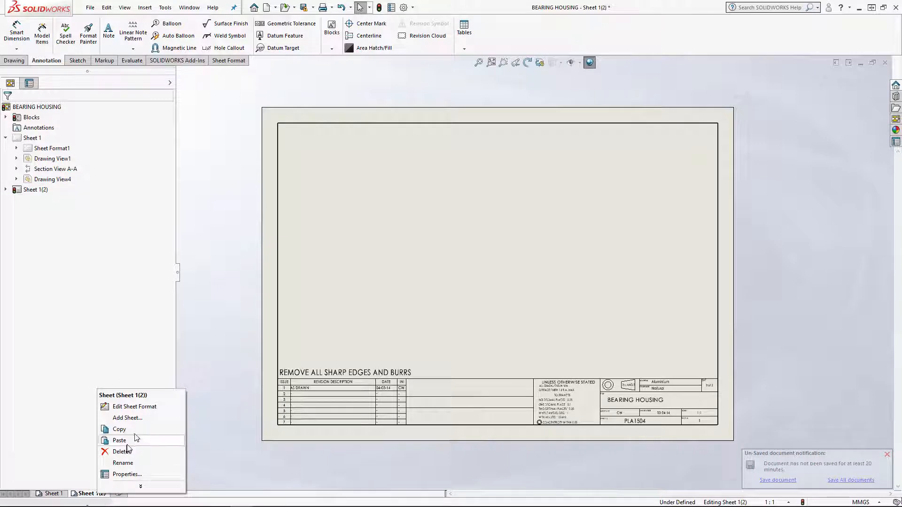
pyautogui.click(135, 464)
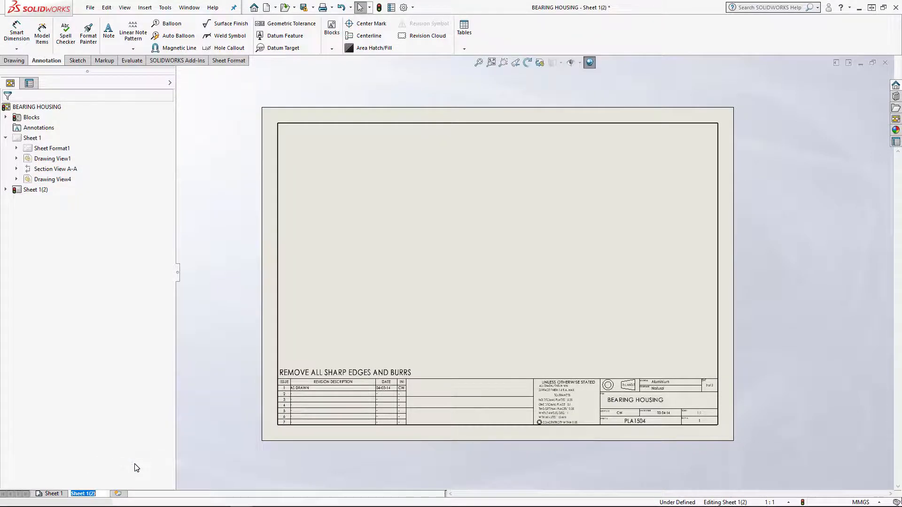
pyautogui.press('Return')
pyautogui.press('BackSpace')
pyautogui.press('BackSpace')
pyautogui.press('Return')
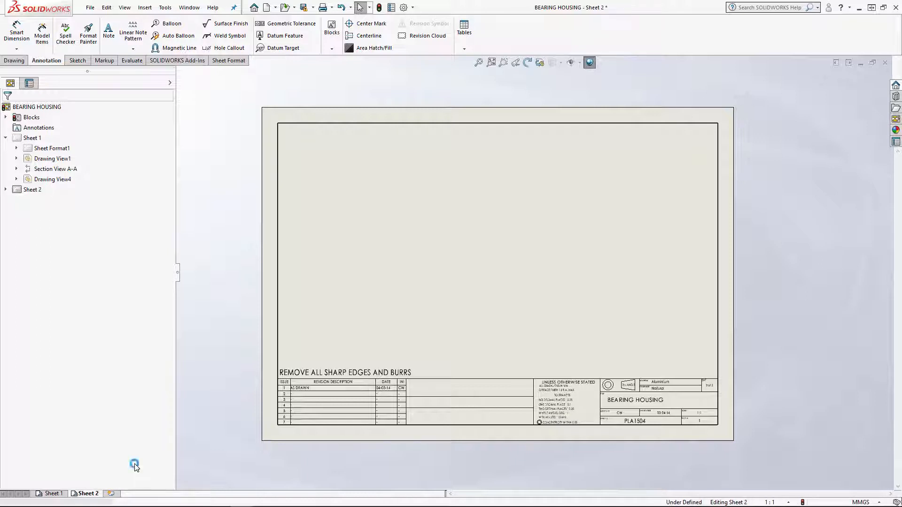
pyautogui.click(487, 266)
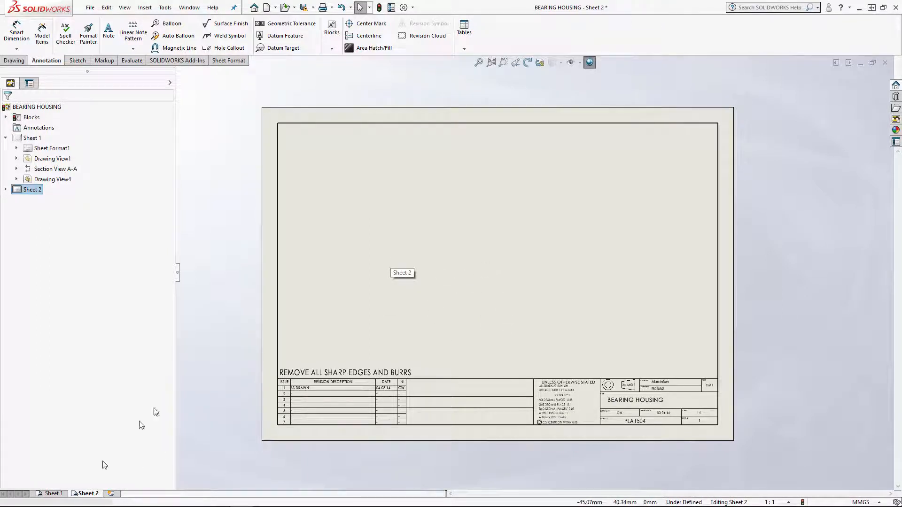
# Look over the dimensioned views on Sheet 1 and return to Sheet 2
pyautogui.click(51, 494)
pyautogui.scroll(5, 367, 331)
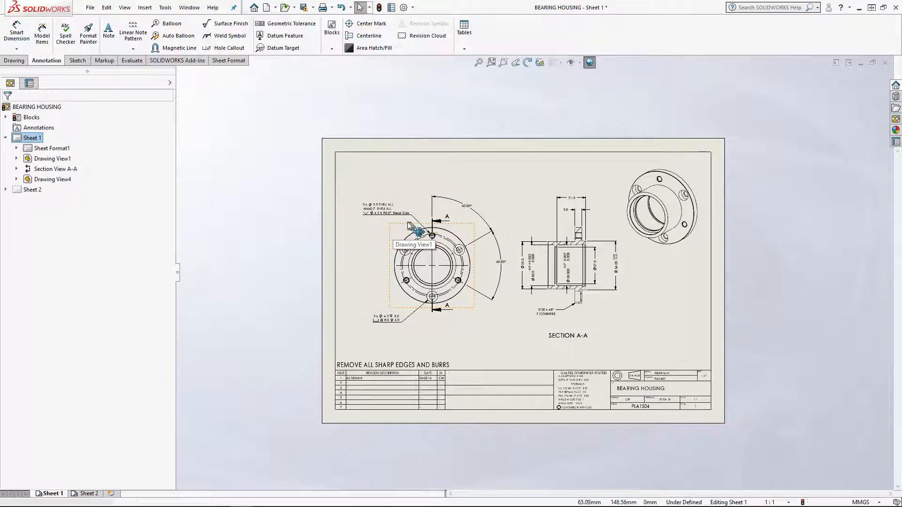
pyautogui.click(89, 494)
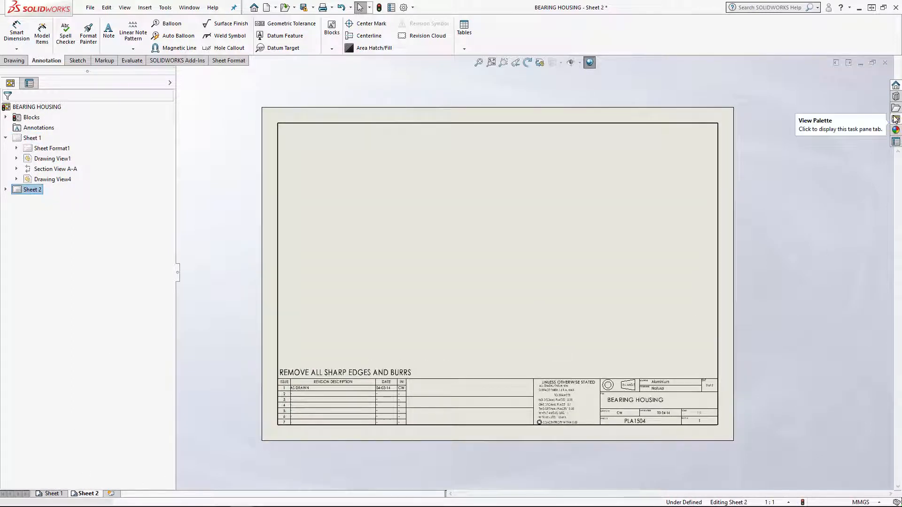
# Refresh the available model views of PLA1504.SLDPRT and place the (A) Back view on Sheet 2 without any projected views
pyautogui.click(896, 119)
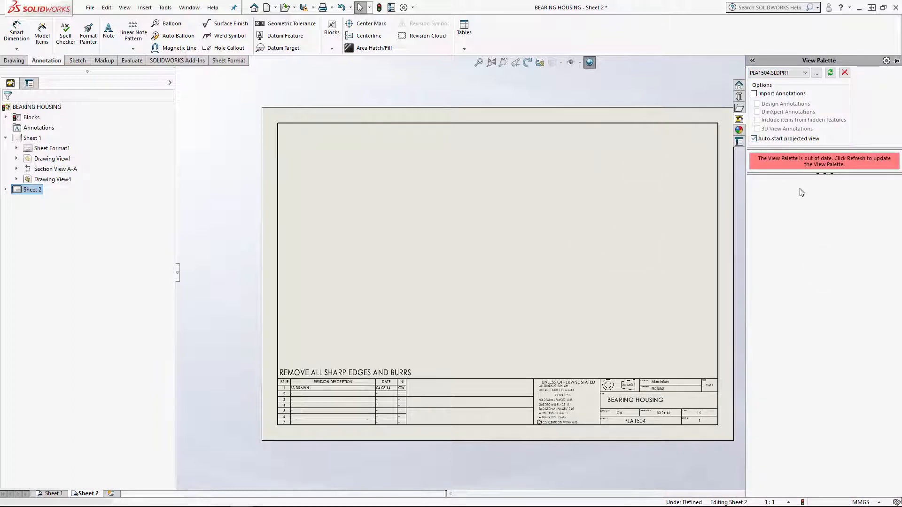
pyautogui.click(831, 73)
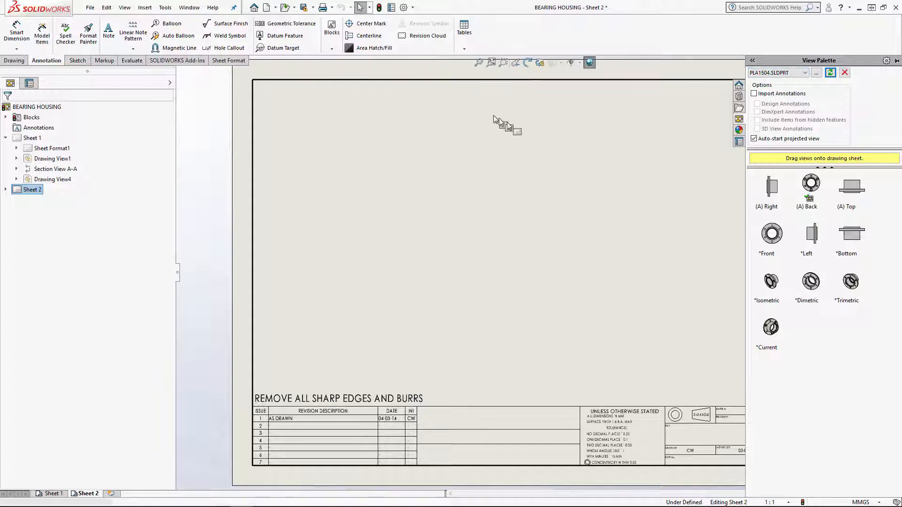
pyautogui.scroll(1, 515, 203)
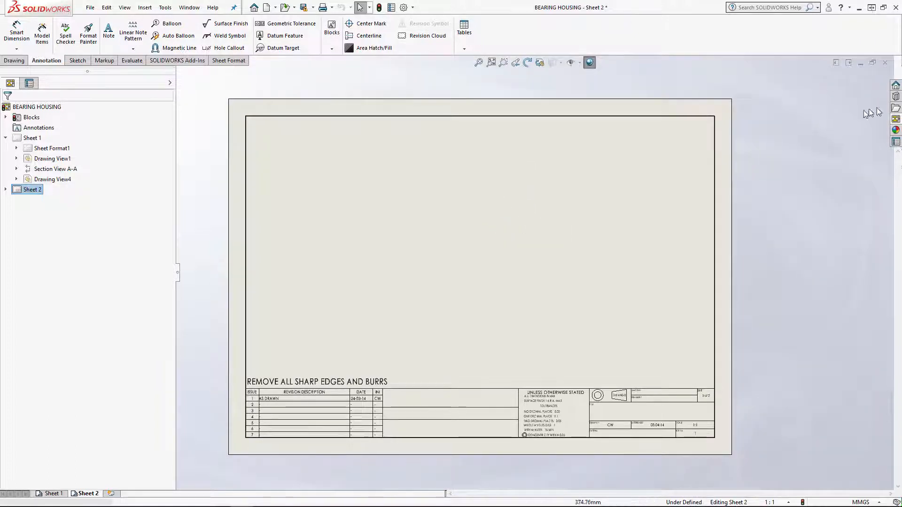
pyautogui.click(896, 119)
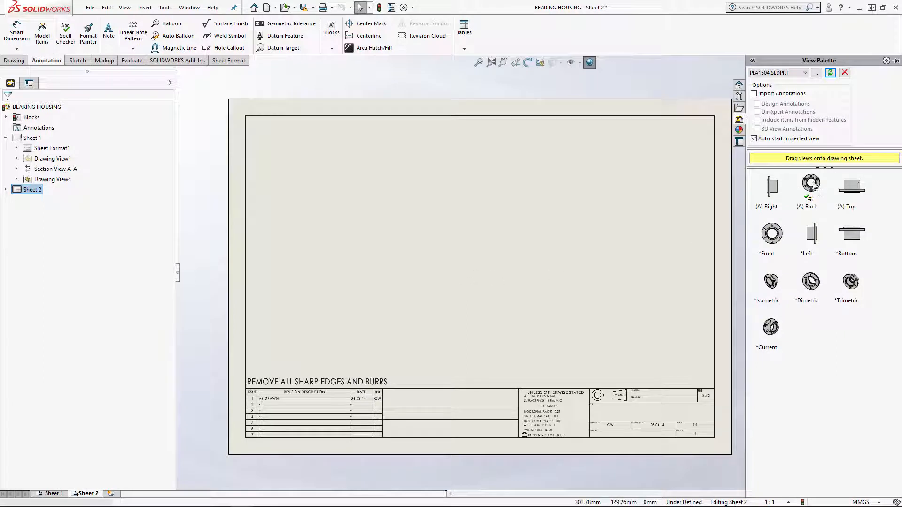
pyautogui.click(778, 240)
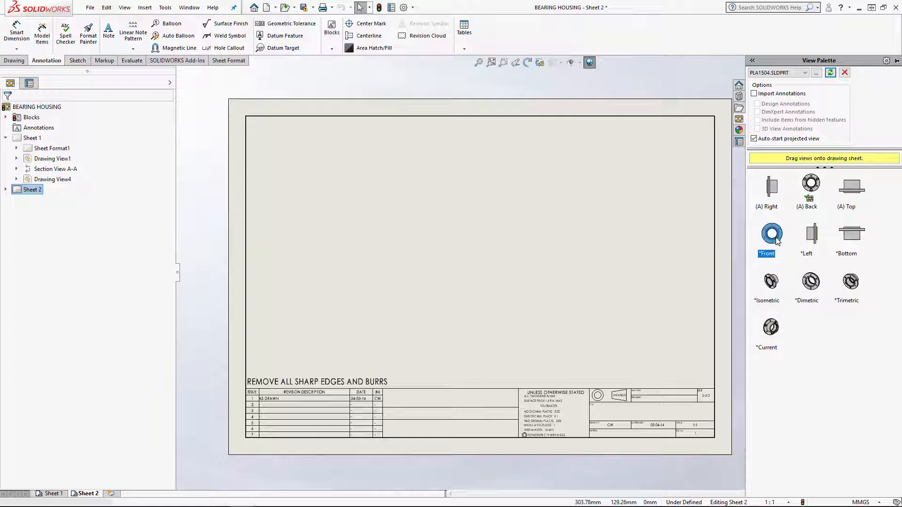
pyautogui.click(818, 184)
pyautogui.moveTo(818, 188)
pyautogui.mouseDown()
pyautogui.moveTo(686, 256)
pyautogui.moveTo(356, 262)
pyautogui.moveTo(383, 256)
pyautogui.moveTo(376, 258)
pyautogui.mouseUp()
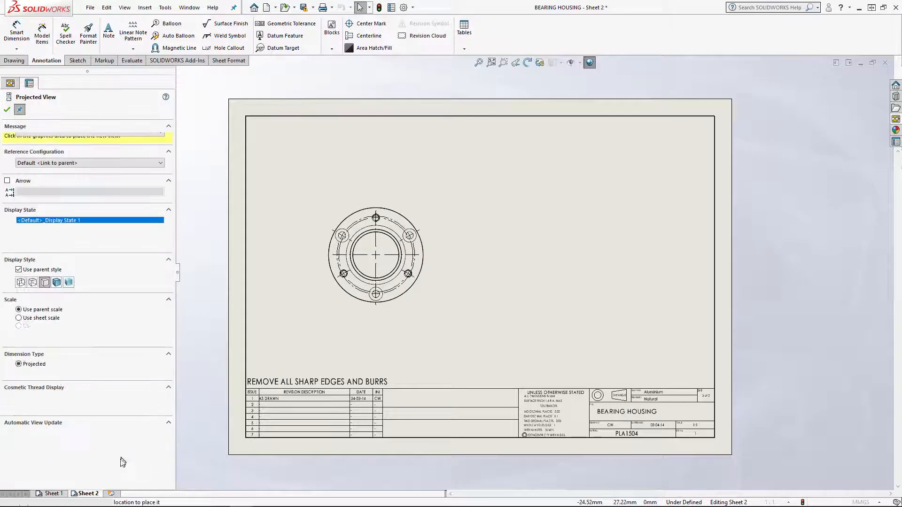
pyautogui.click(7, 111)
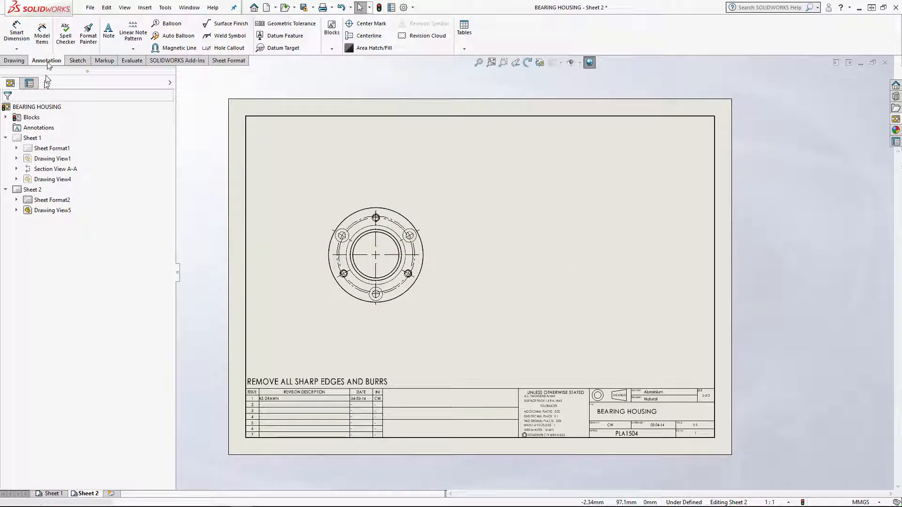
# Check the orientation of the flange view on Sheet 1 and return to Sheet 2
pyautogui.click(57, 495)
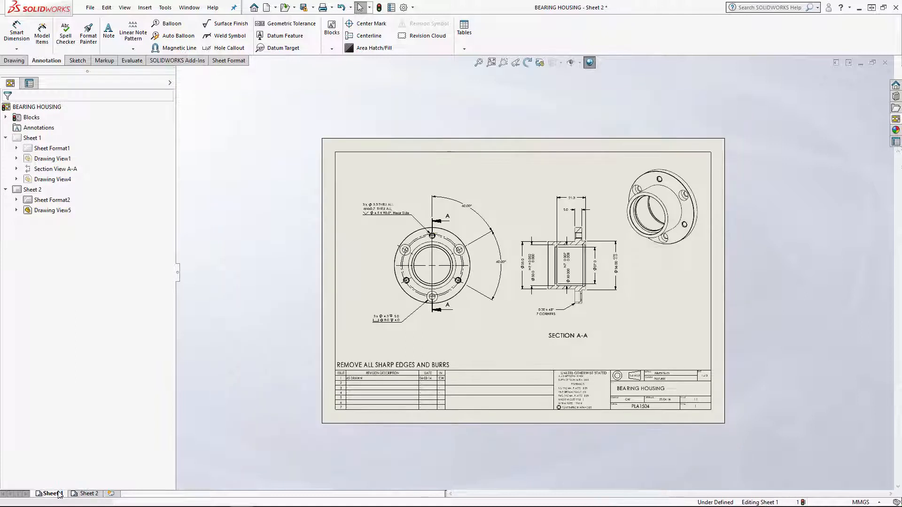
pyautogui.click(390, 232)
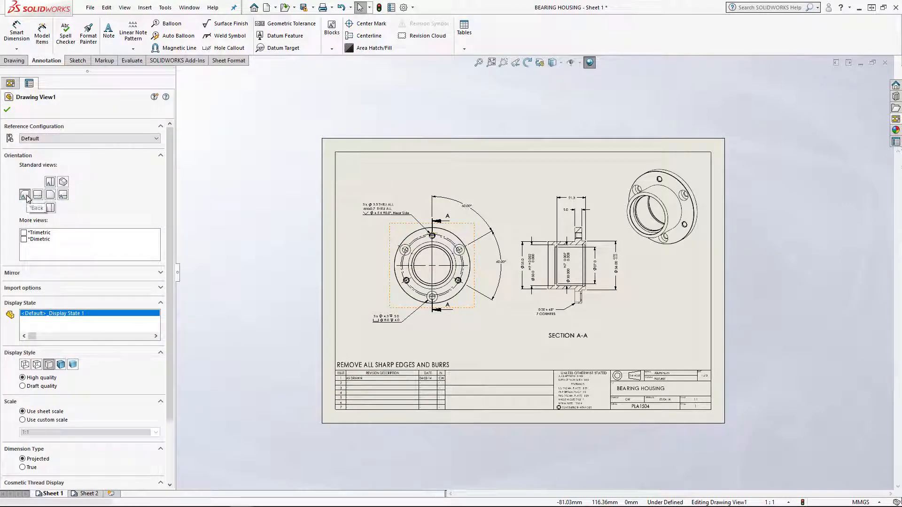
pyautogui.click(9, 111)
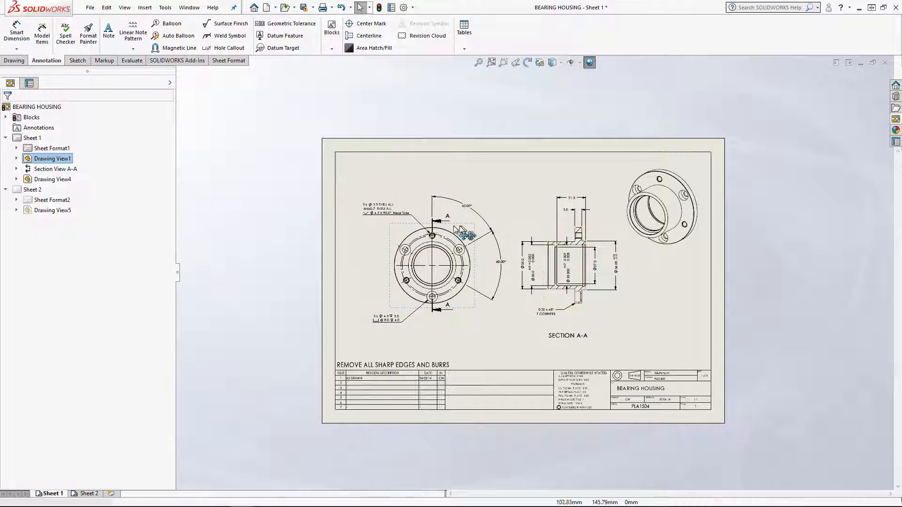
pyautogui.click(87, 494)
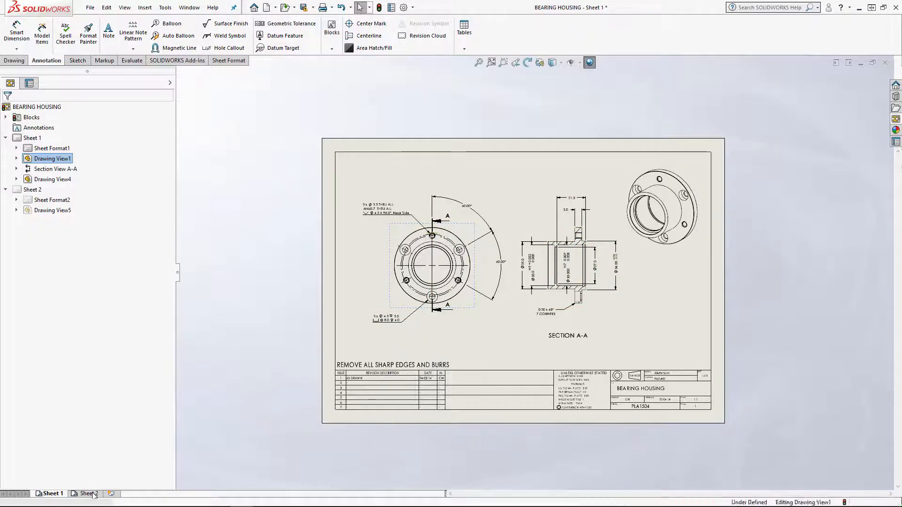
# Create a section view with a vertical cutting line through the flange view's centre and place it to the right of that view
pyautogui.click(19, 62)
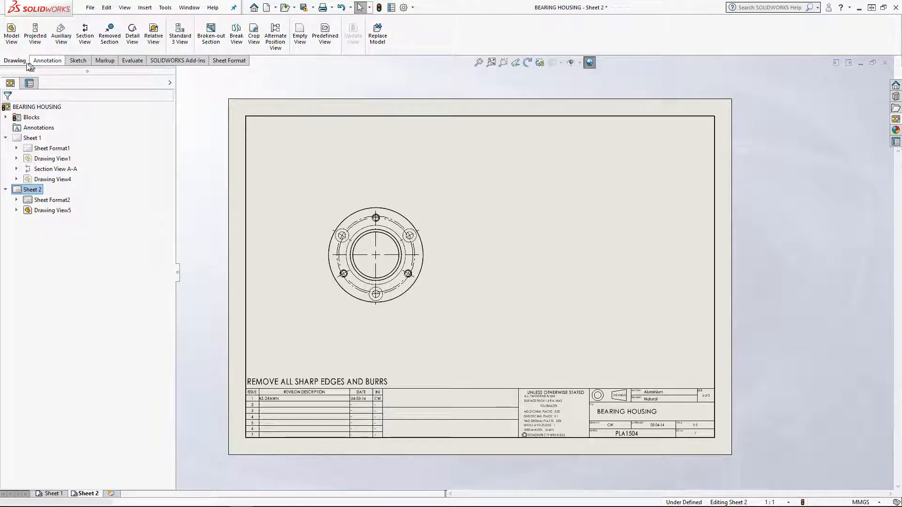
pyautogui.click(85, 36)
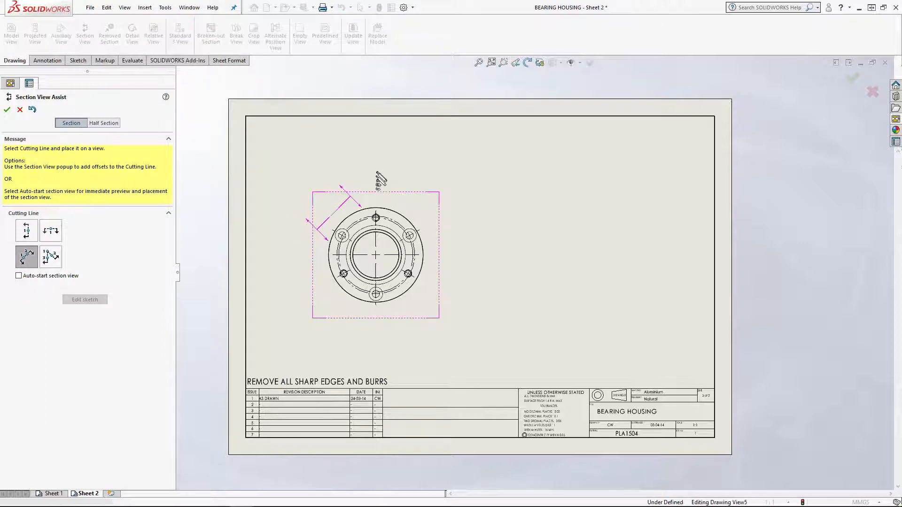
pyautogui.click(29, 235)
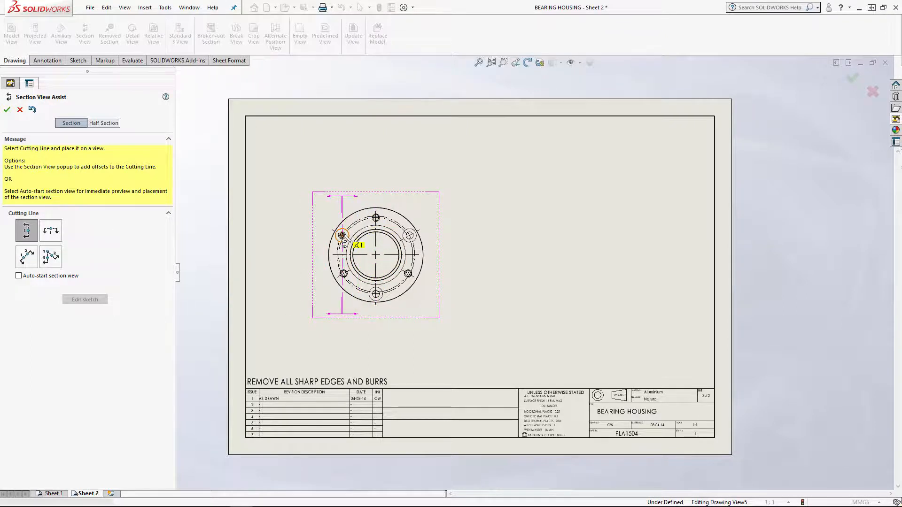
pyautogui.click(376, 255)
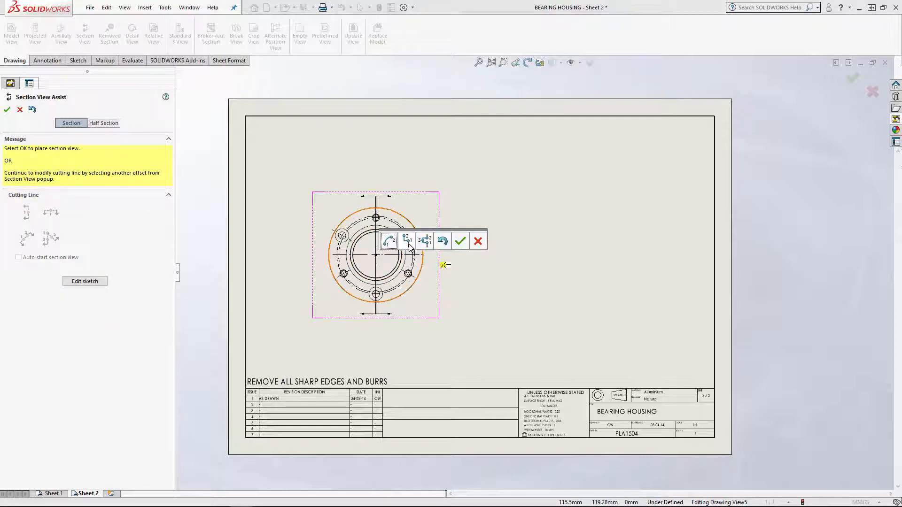
pyautogui.click(461, 242)
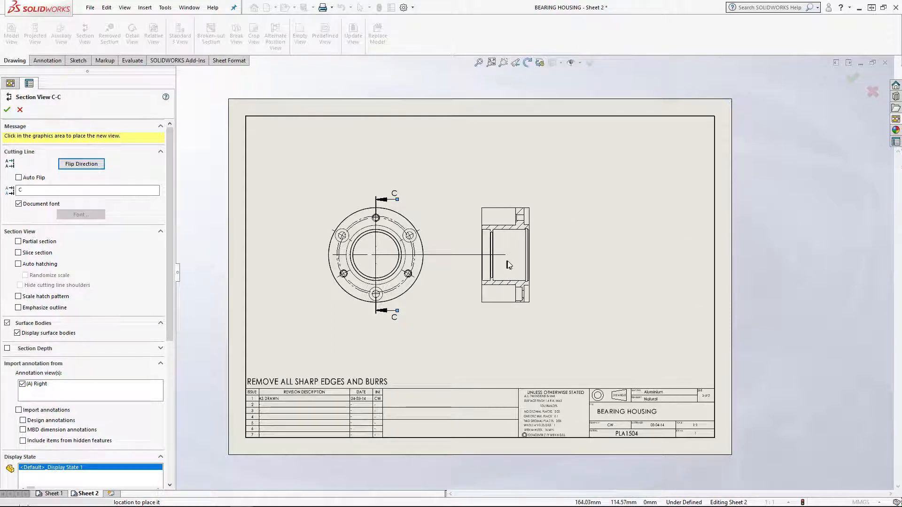
pyautogui.click(507, 261)
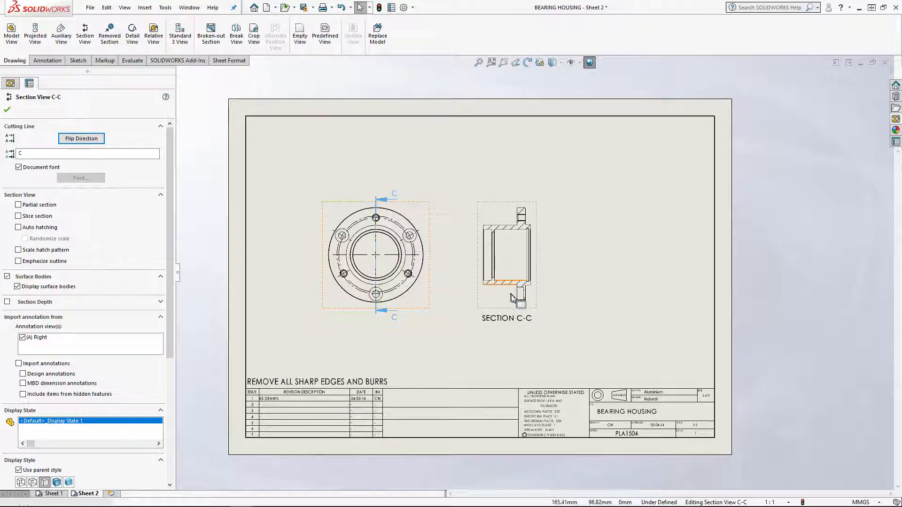
pyautogui.click(34, 153)
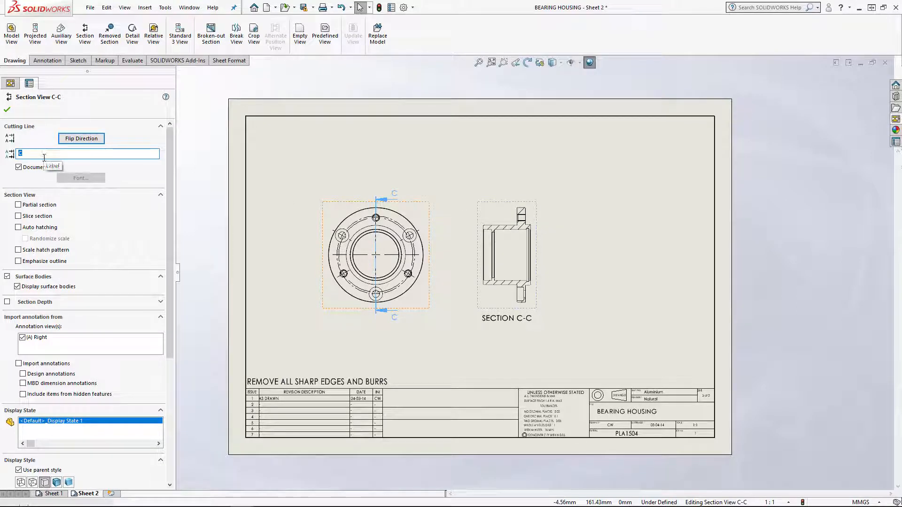
pyautogui.write('a')
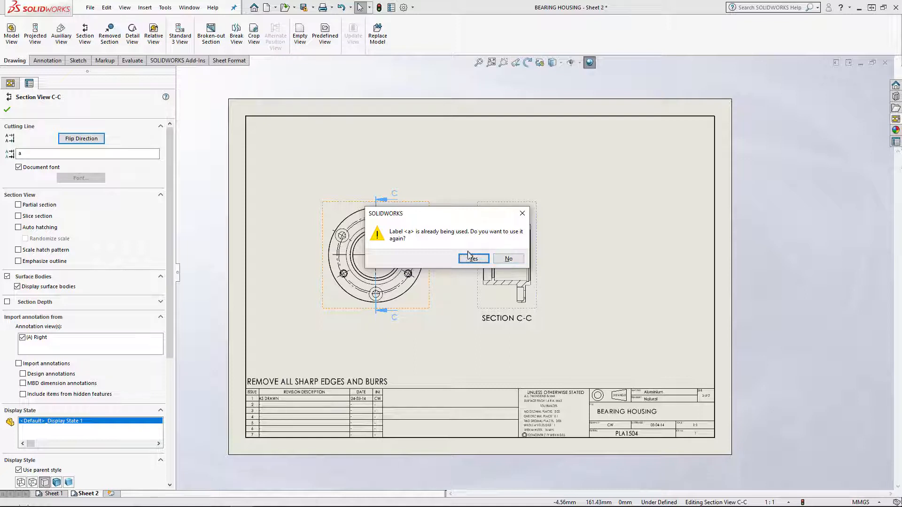
pyautogui.click(507, 259)
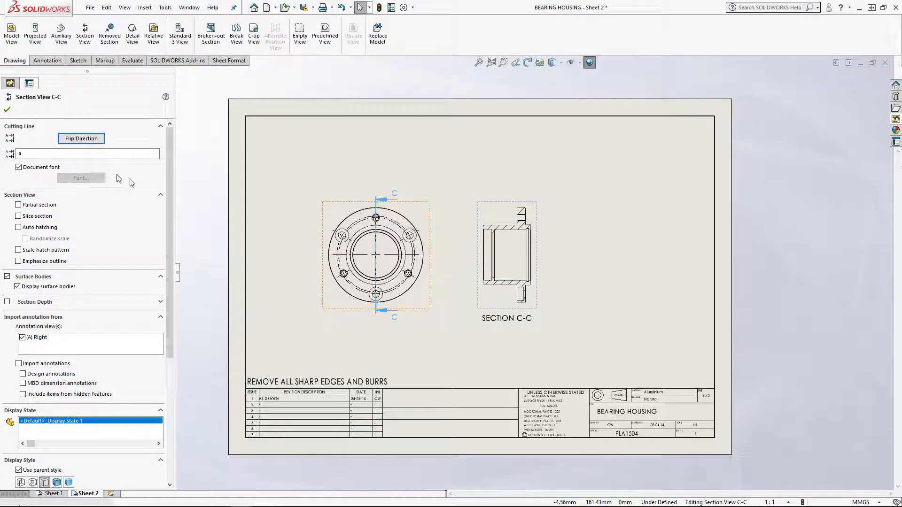
# Set the section view's cutting line label to X
pyautogui.doubleClick(32, 149)
pyautogui.write('X')
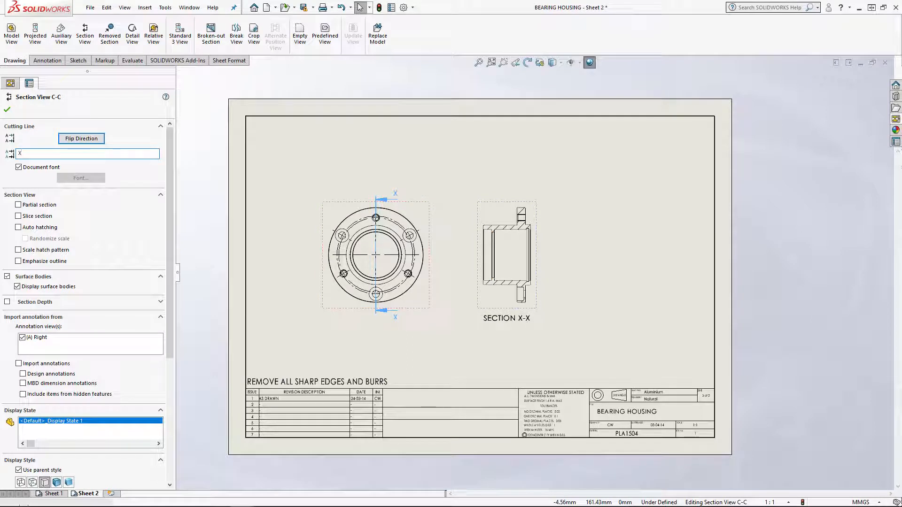
pyautogui.click(7, 111)
# Look over the pictorial view on Sheet 1 and return to Sheet 2
pyautogui.scroll(-2, 517, 217)
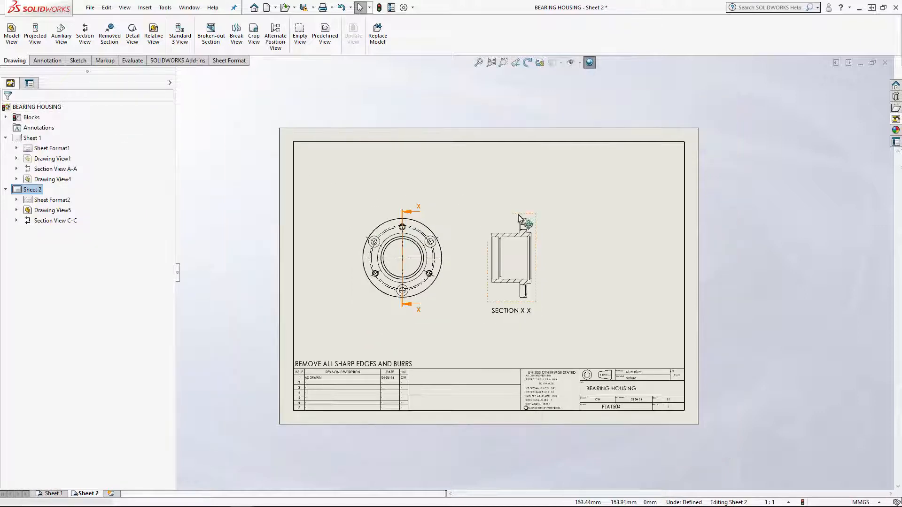
pyautogui.moveTo(516, 217); pyautogui.dragTo(475, 208, button='middle')
pyautogui.click(53, 494)
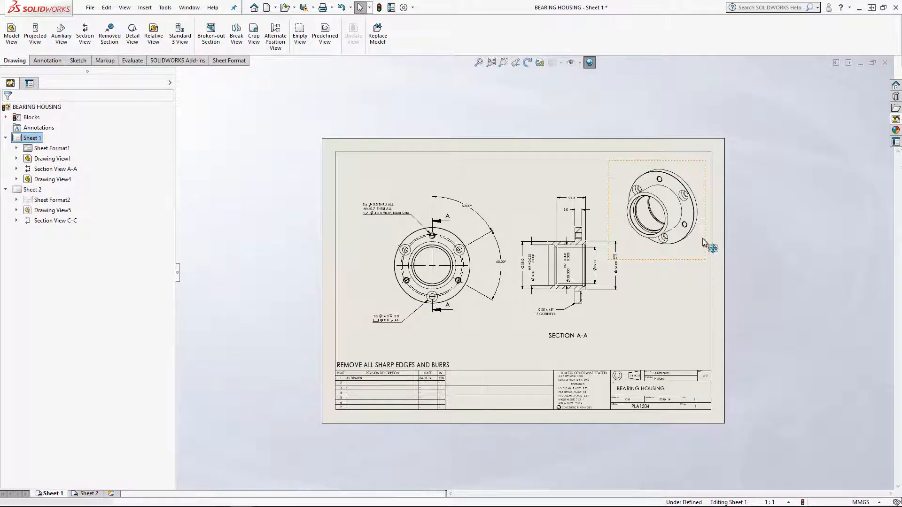
pyautogui.scroll(1, 711, 247)
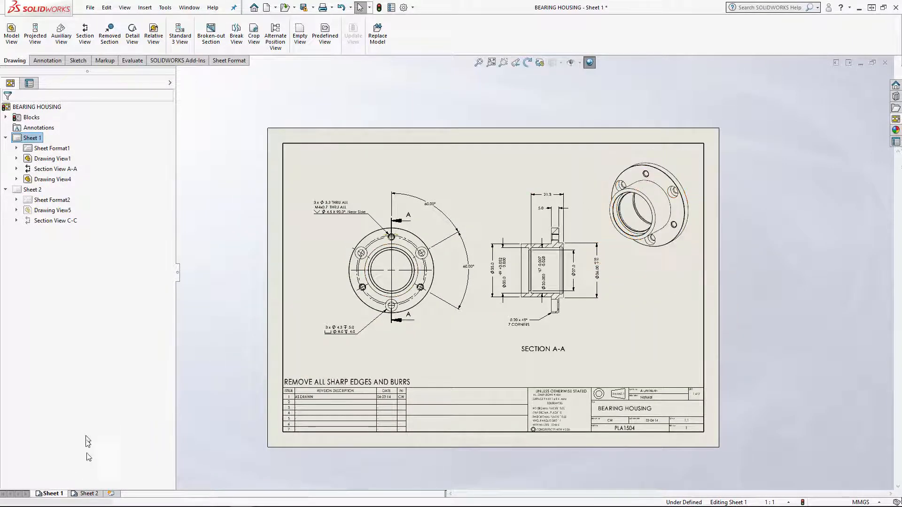
pyautogui.click(88, 494)
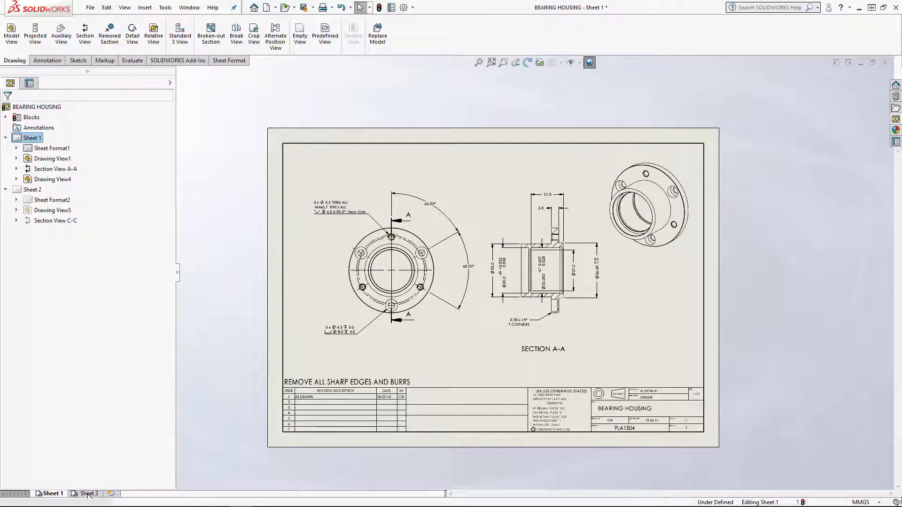
# Place the *Current view of PLA1504.SLDPRT in the upper right corner of Sheet 2
pyautogui.click(896, 121)
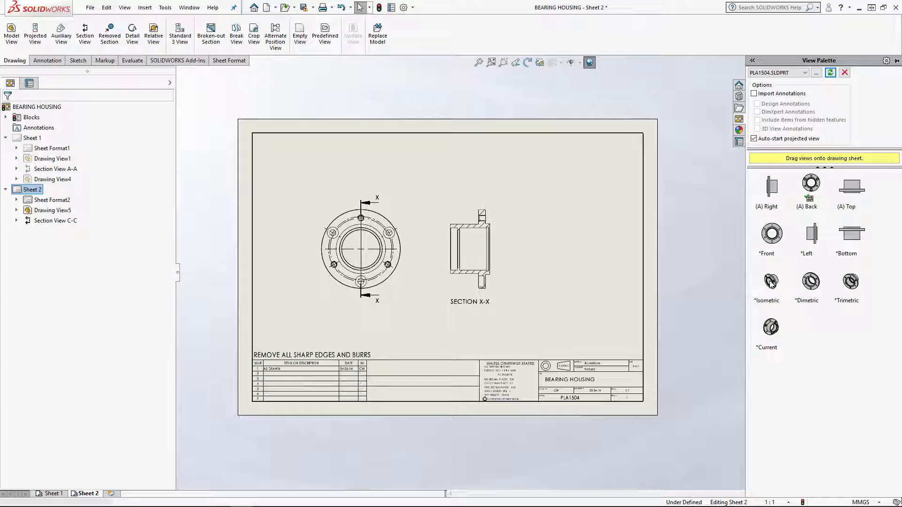
pyautogui.click(772, 329)
pyautogui.moveTo(773, 329)
pyautogui.mouseDown()
pyautogui.moveTo(676, 296)
pyautogui.moveTo(600, 193)
pyautogui.mouseUp()
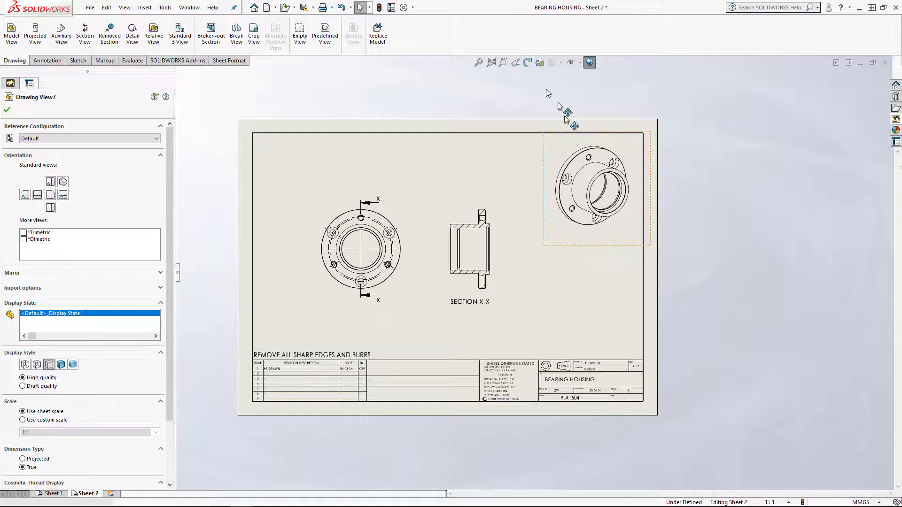
# Rotate the pictorial view in 3D so the bore faces lower left, and shift the view slightly up and left
pyautogui.click(540, 63)
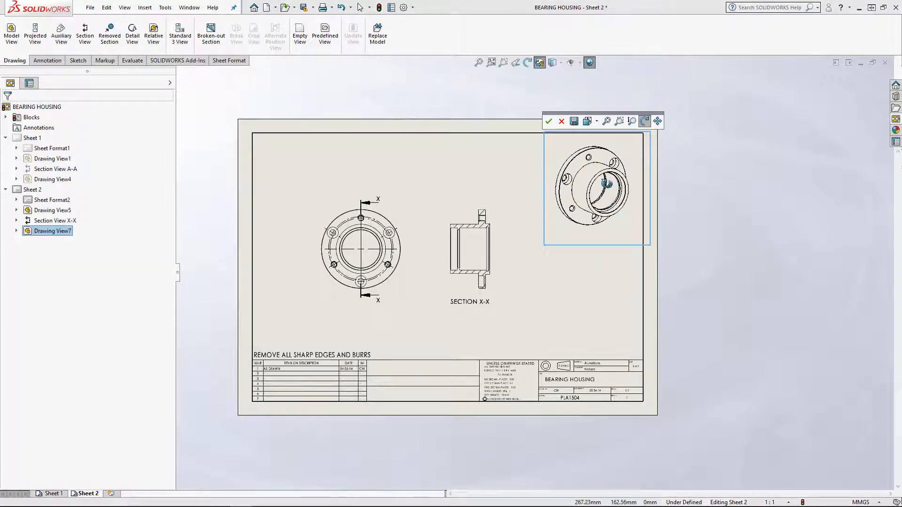
pyautogui.moveTo(606, 183)
pyautogui.mouseDown()
pyautogui.moveTo(568, 177)
pyautogui.moveTo(559, 190)
pyautogui.mouseUp()
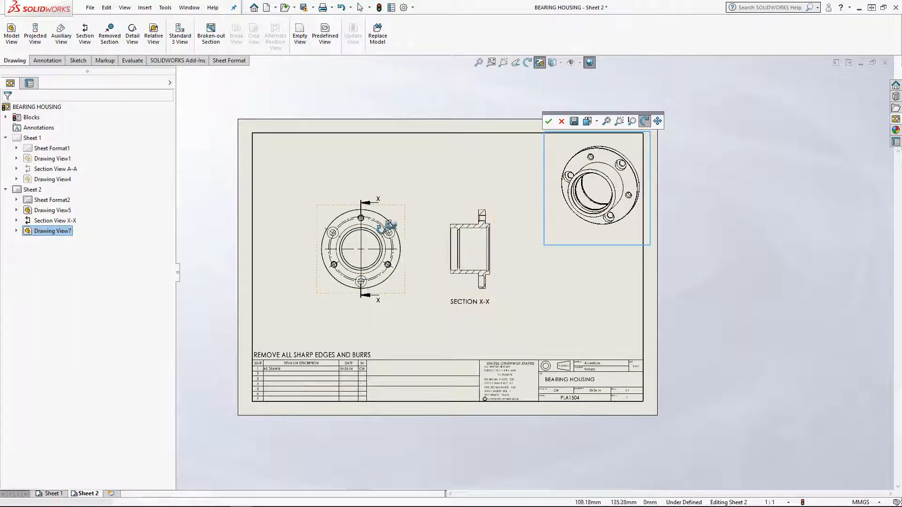
pyautogui.click(548, 123)
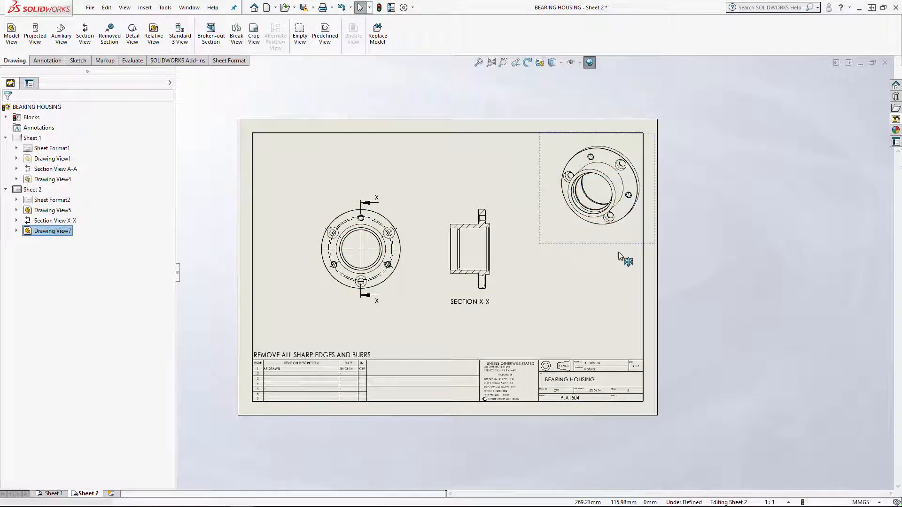
pyautogui.moveTo(620, 246); pyautogui.dragTo(612, 237)
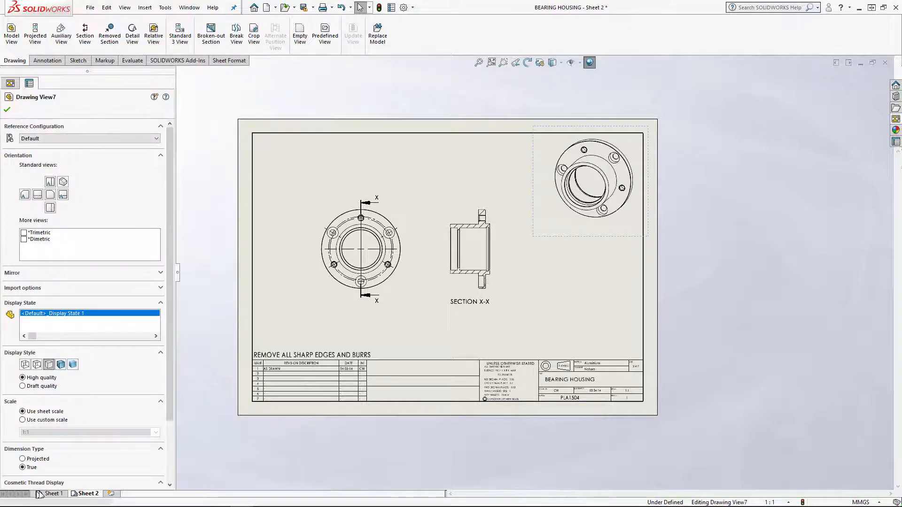
# Compare the dimensioned views on Sheet 1 with Sheet 2 and return to Sheet 2 with the annotation tools available
pyautogui.moveTo(52, 495)
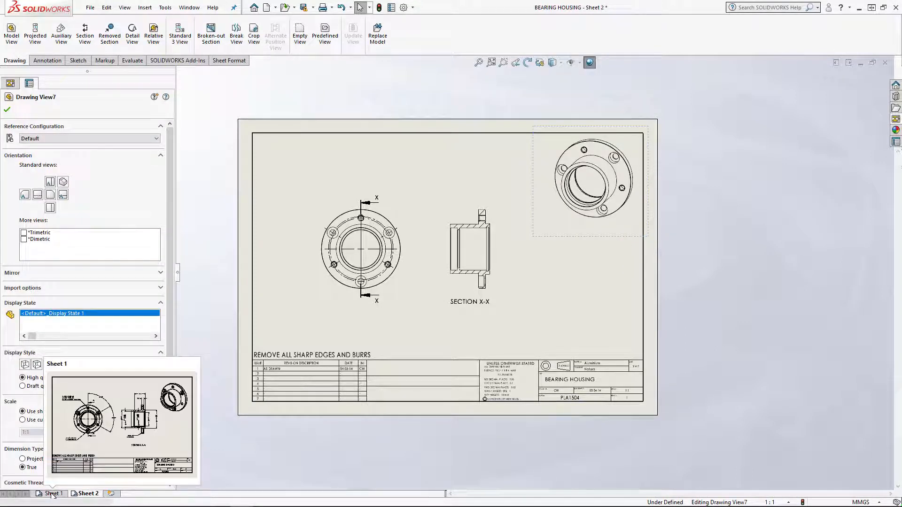
pyautogui.click(52, 495)
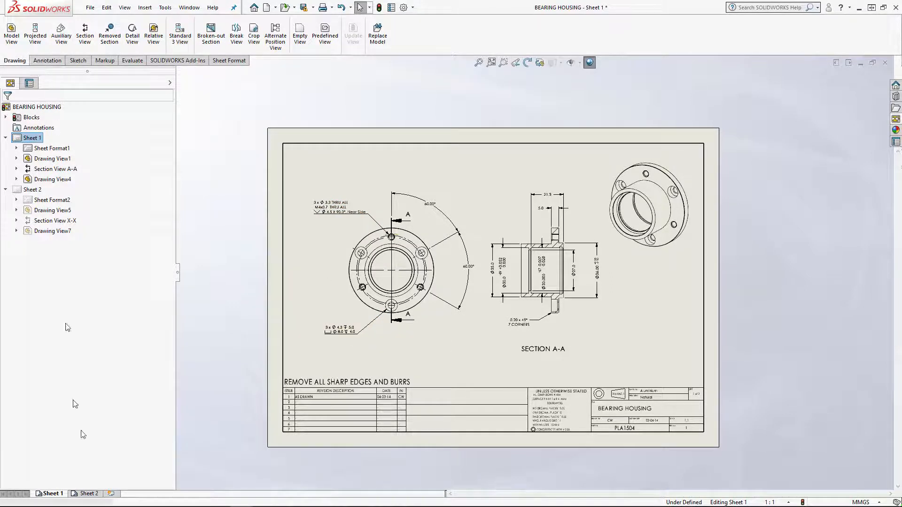
pyautogui.click(47, 60)
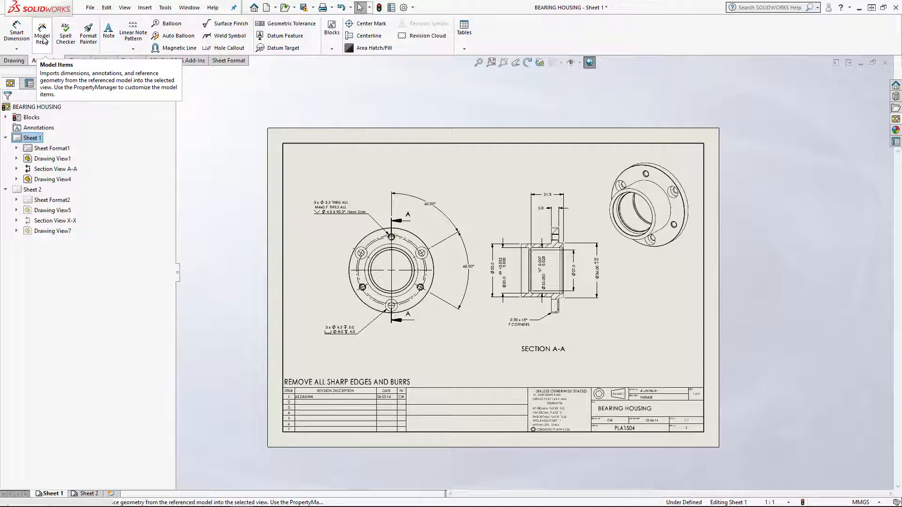
pyautogui.click(89, 494)
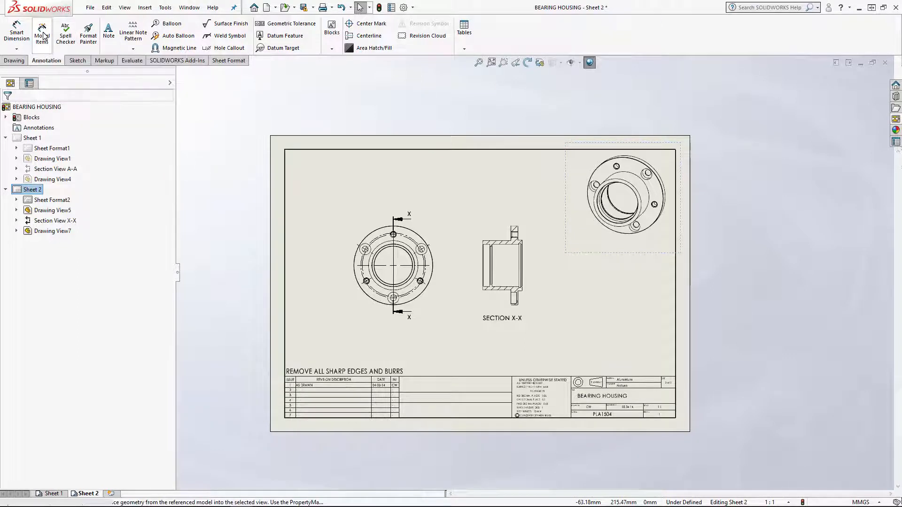
# Set up a model items import from the entire model with hole callouts as the only dimension type
pyautogui.click(42, 35)
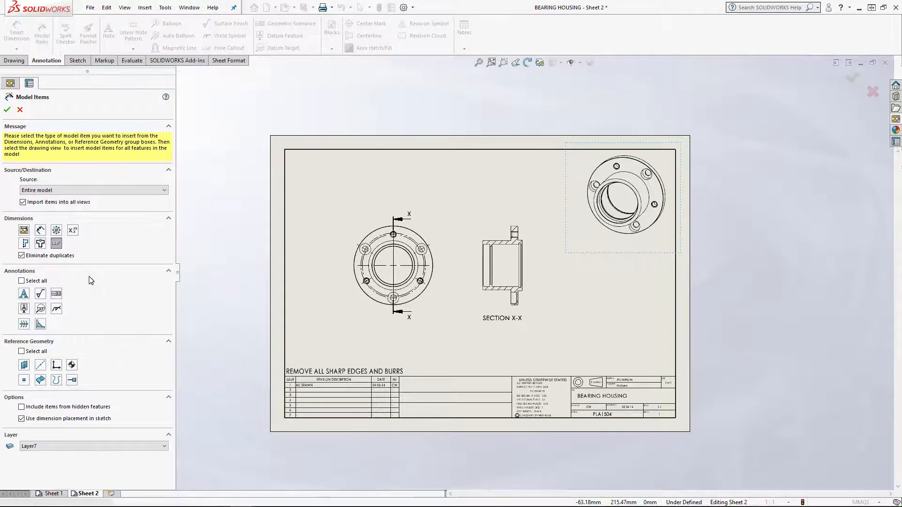
pyautogui.click(58, 245)
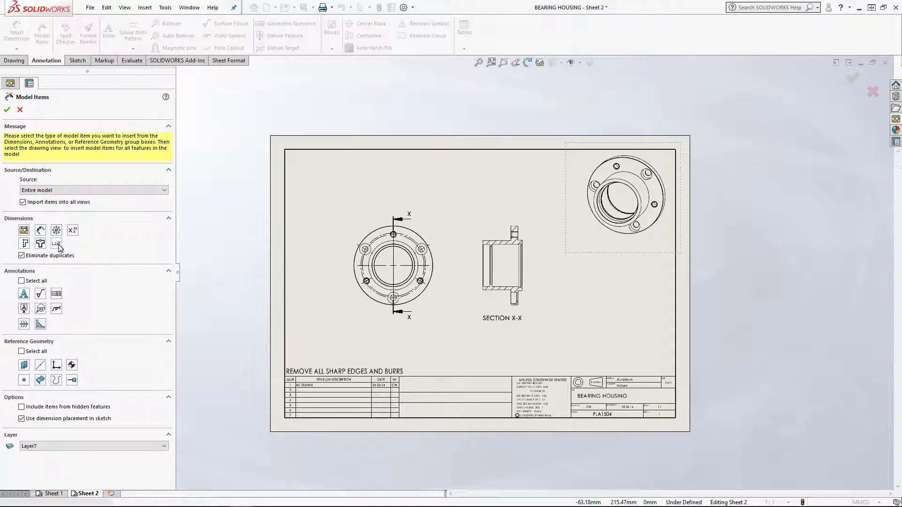
pyautogui.click(57, 244)
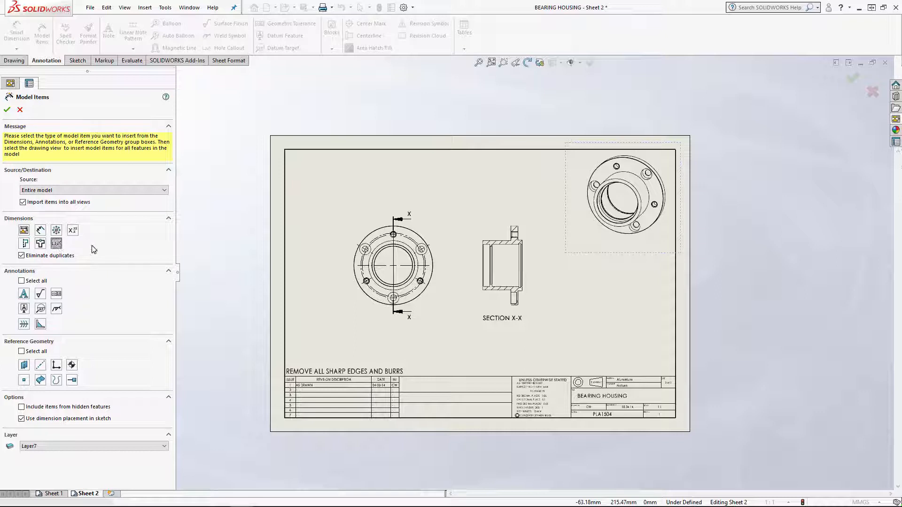
pyautogui.click(24, 230)
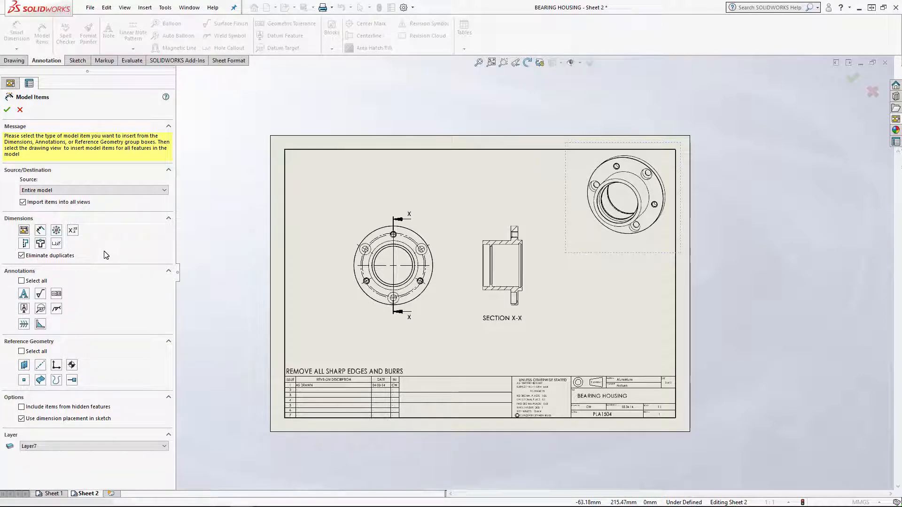
pyautogui.click(57, 244)
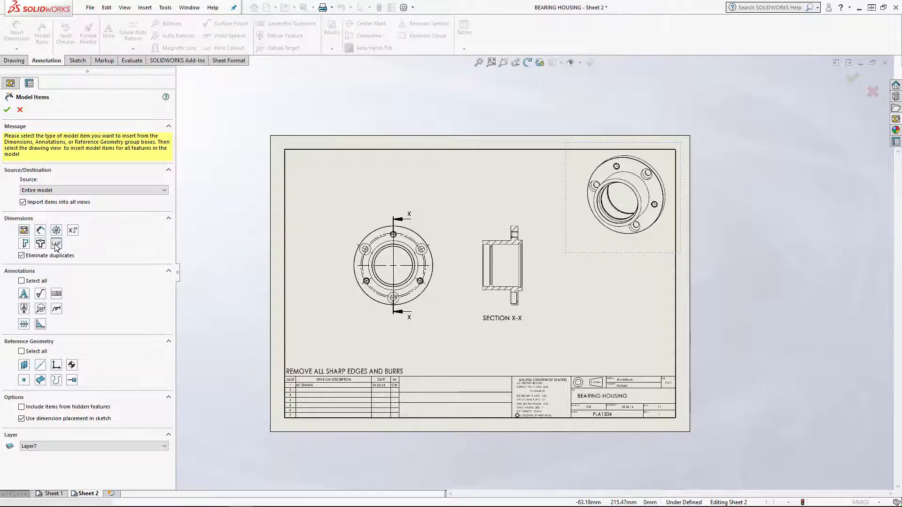
pyautogui.click(60, 191)
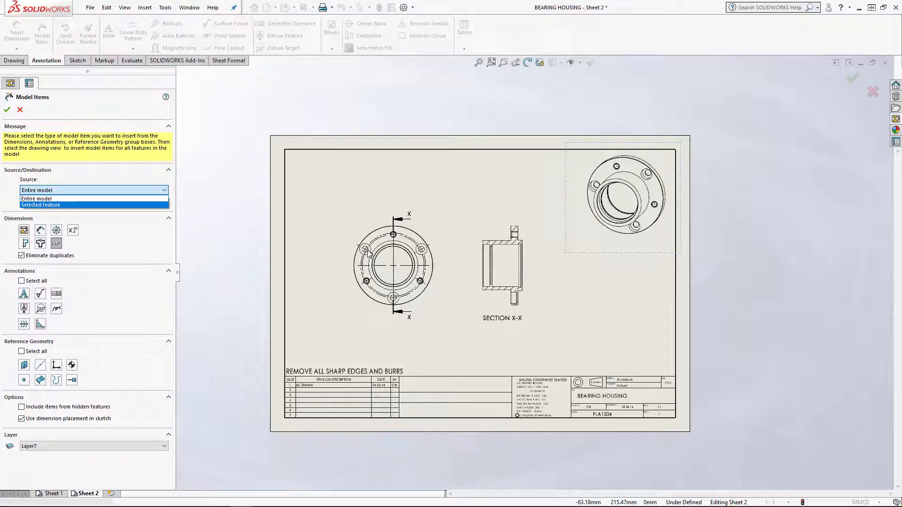
pyautogui.click(48, 199)
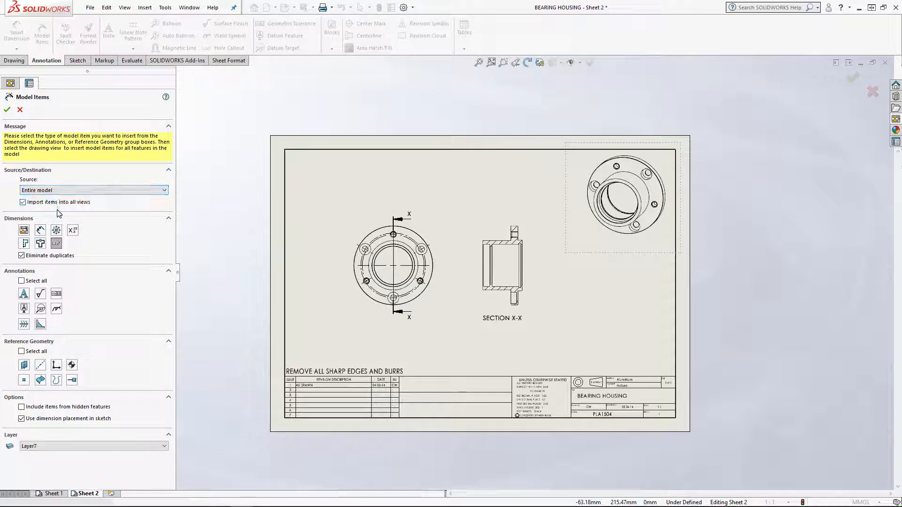
pyautogui.click(56, 244)
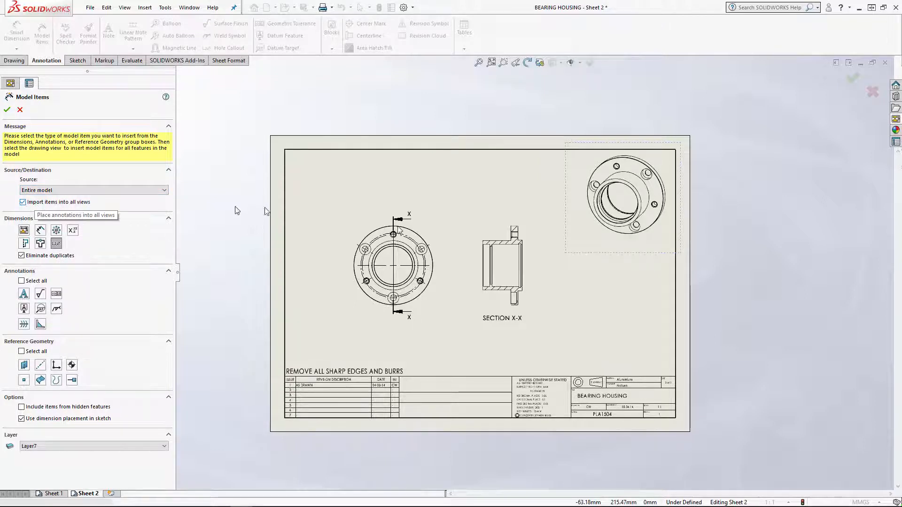
# Turn off importing into all views and insert the hole callouts only into the circular front view on Sheet 2
pyautogui.click(23, 202)
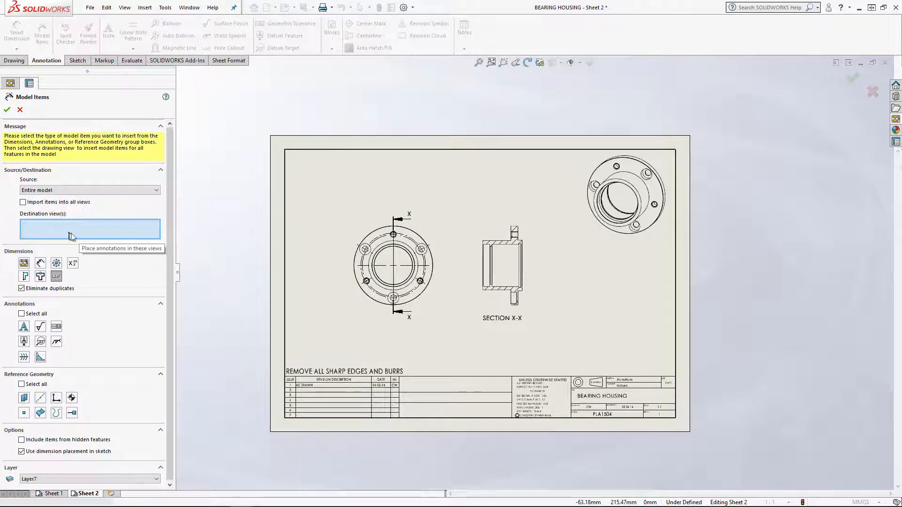
pyautogui.click(57, 277)
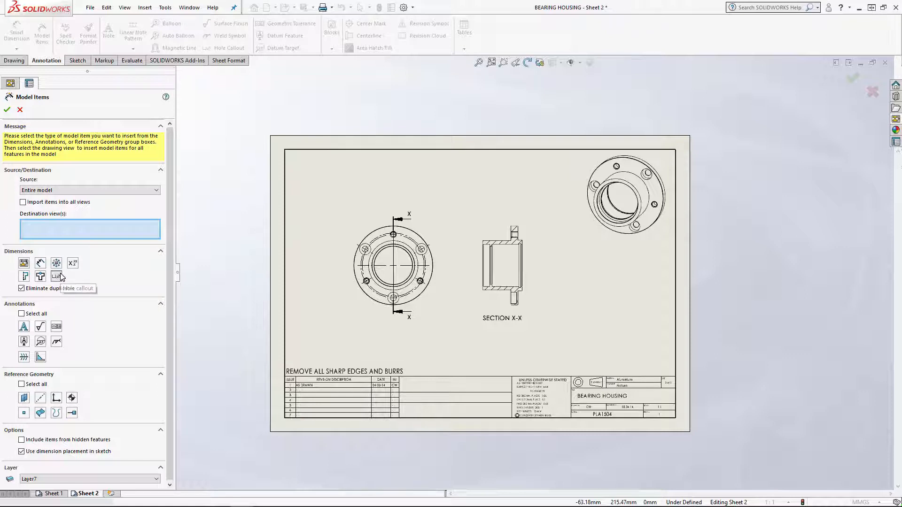
pyautogui.click(369, 226)
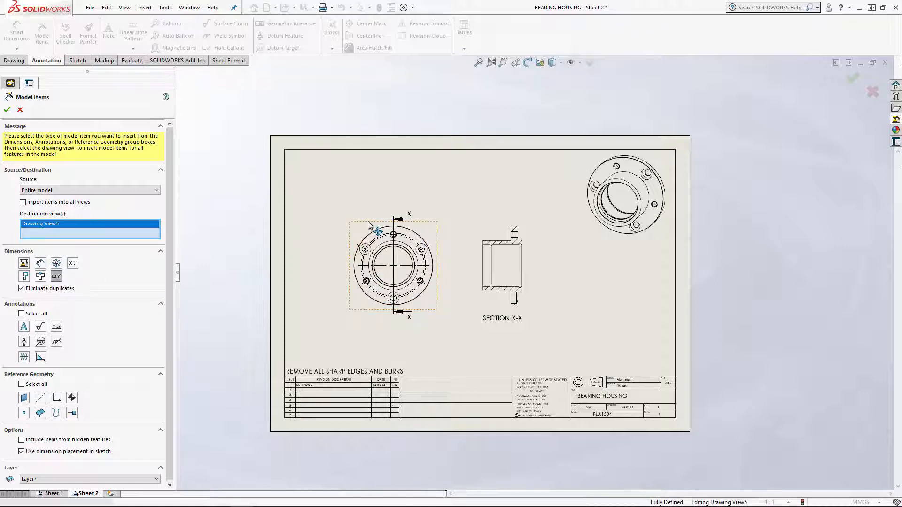
pyautogui.click(7, 110)
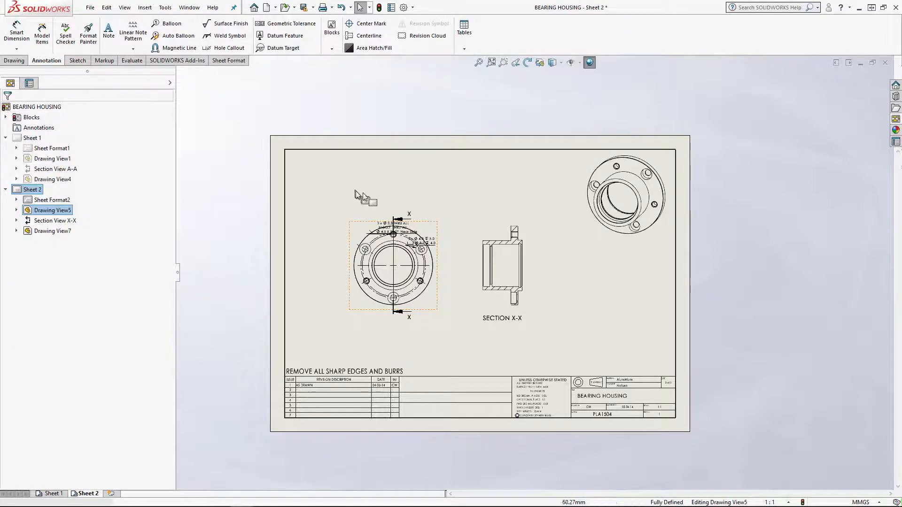
# Spread the imported callouts outside the front view, the M4x0.7 tapped hole callout upper left and the counterbore callout upper right
pyautogui.scroll(-2, 367, 245)
pyautogui.scroll(-3, 416, 254)
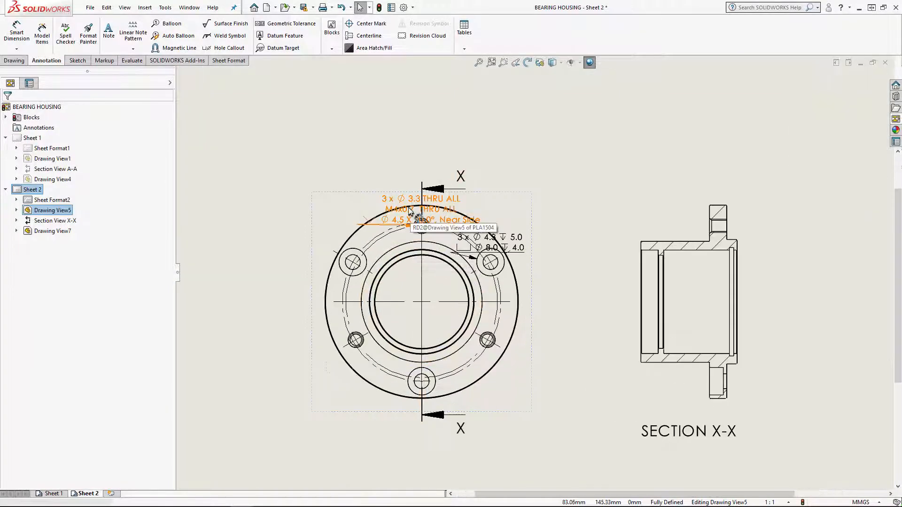
pyautogui.moveTo(409, 207)
pyautogui.mouseDown()
pyautogui.moveTo(347, 197)
pyautogui.moveTo(280, 167)
pyautogui.mouseUp()
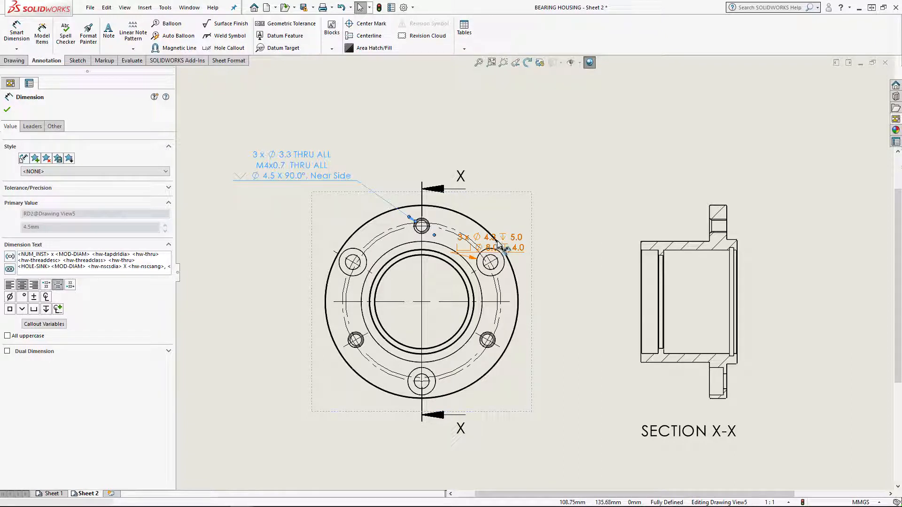
pyautogui.moveTo(504, 249); pyautogui.dragTo(599, 180)
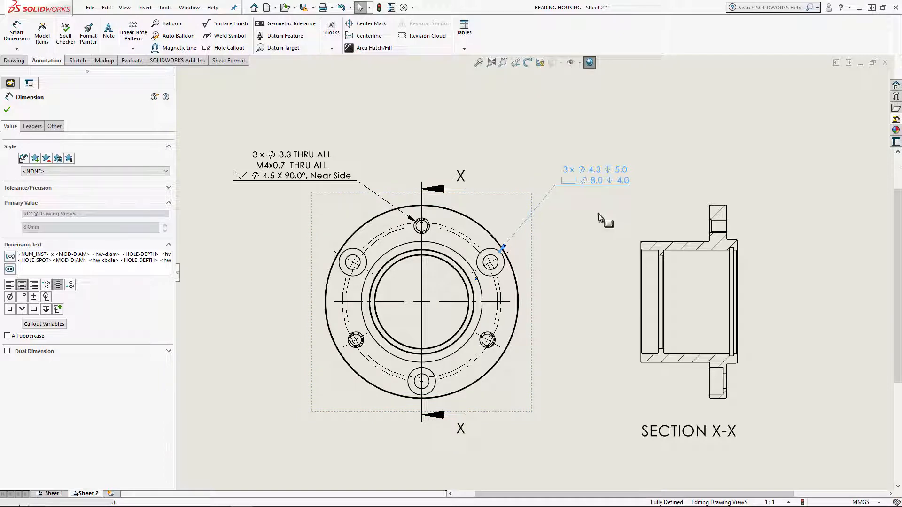
# Following the Sheet 1 layout, move the counterbore callout below left of the front view and attach its leader to the bottom counterbored hole
pyautogui.click(53, 494)
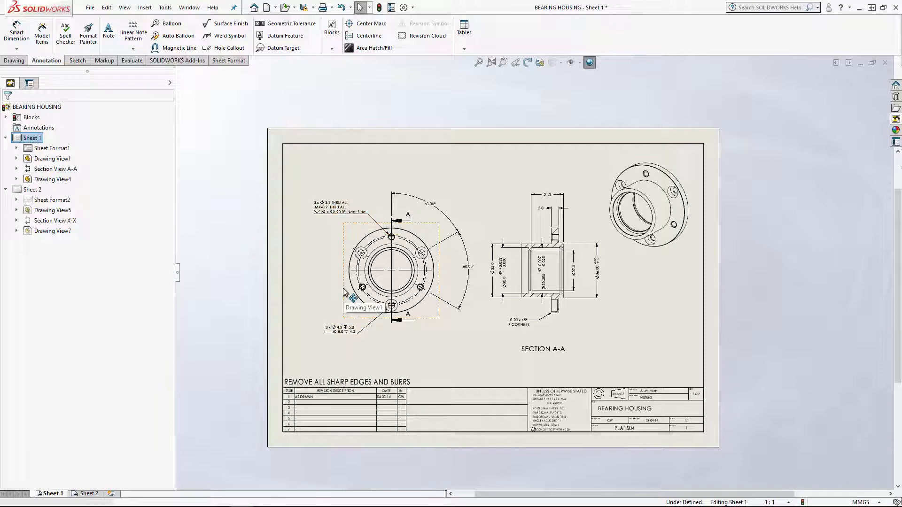
pyautogui.click(89, 494)
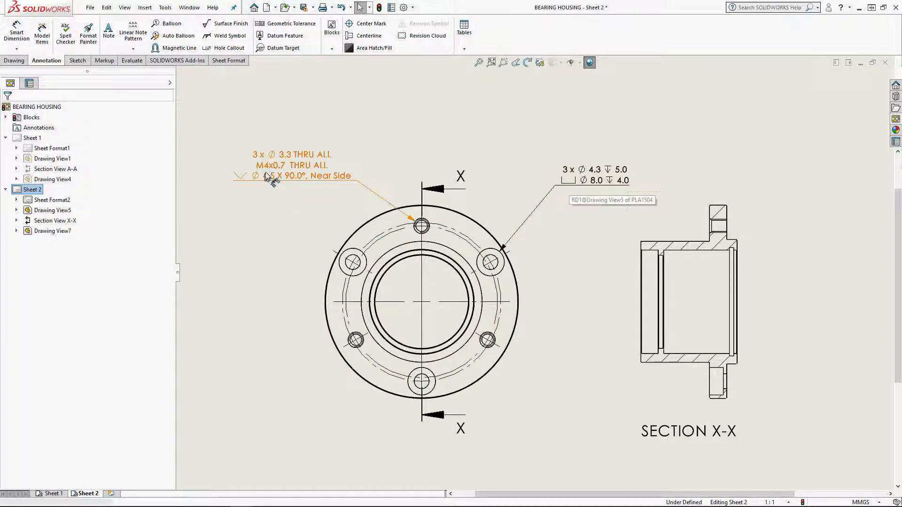
pyautogui.moveTo(586, 174)
pyautogui.mouseDown()
pyautogui.moveTo(265, 361)
pyautogui.moveTo(259, 405)
pyautogui.mouseUp()
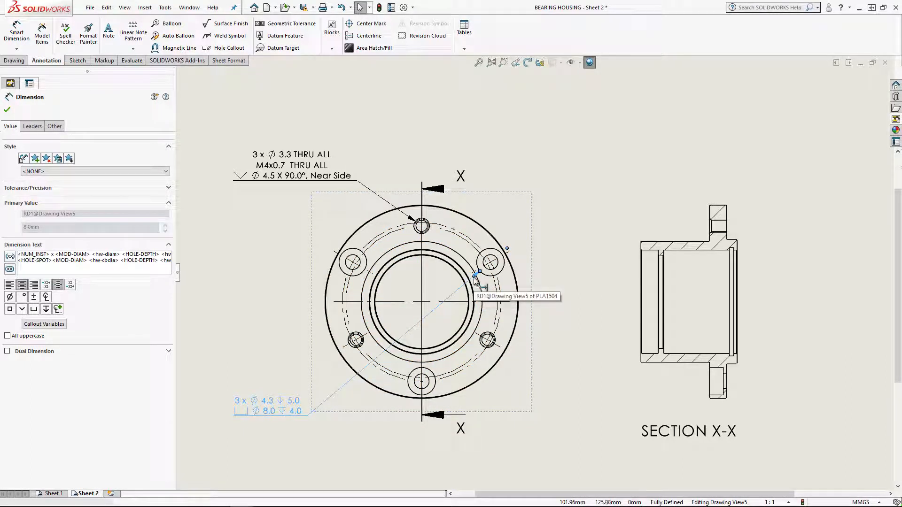
pyautogui.click(473, 277)
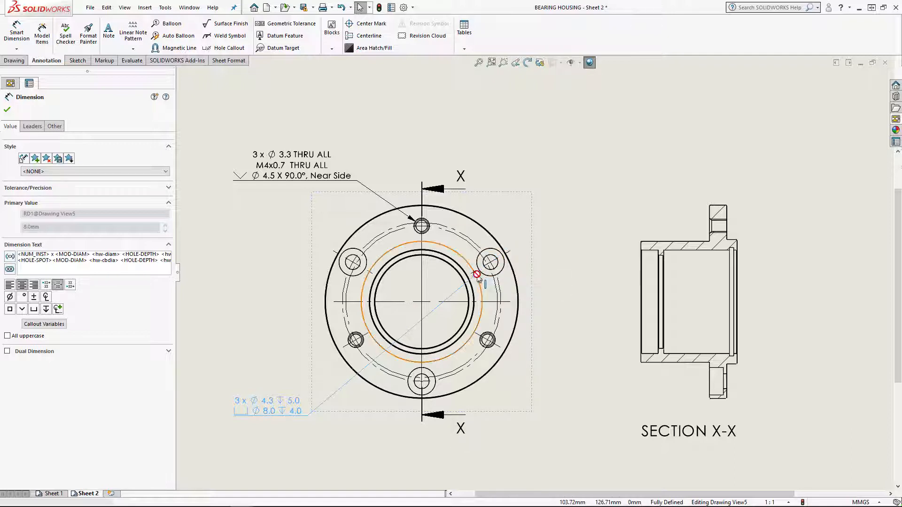
pyautogui.click(412, 376)
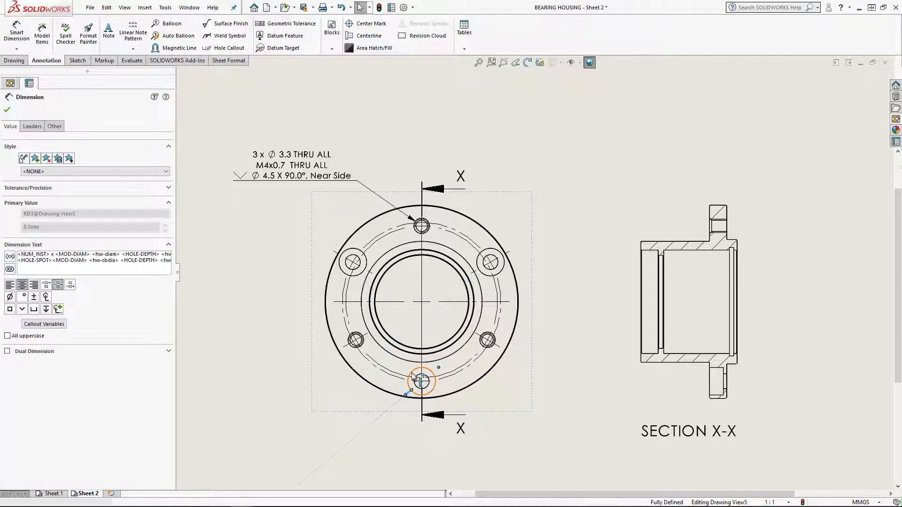
pyautogui.scroll(3, 346, 471)
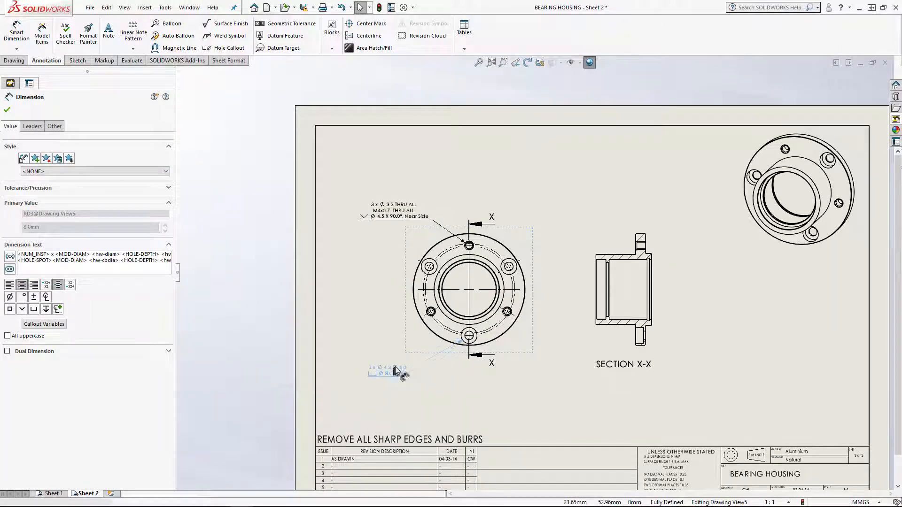
pyautogui.click(410, 356)
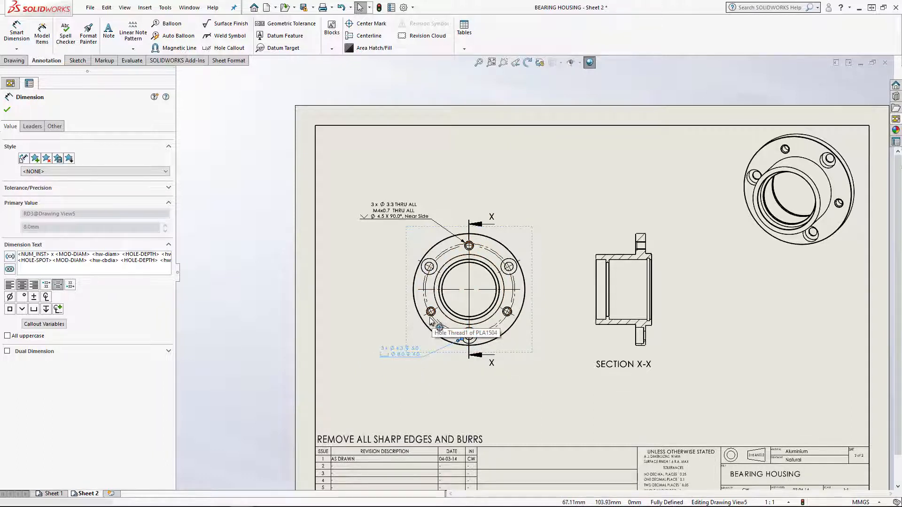
# Fine-tune the positions of the counterbore callout and the M4x0.7 tapped hole callout beside the front view
pyautogui.scroll(3, 431, 319)
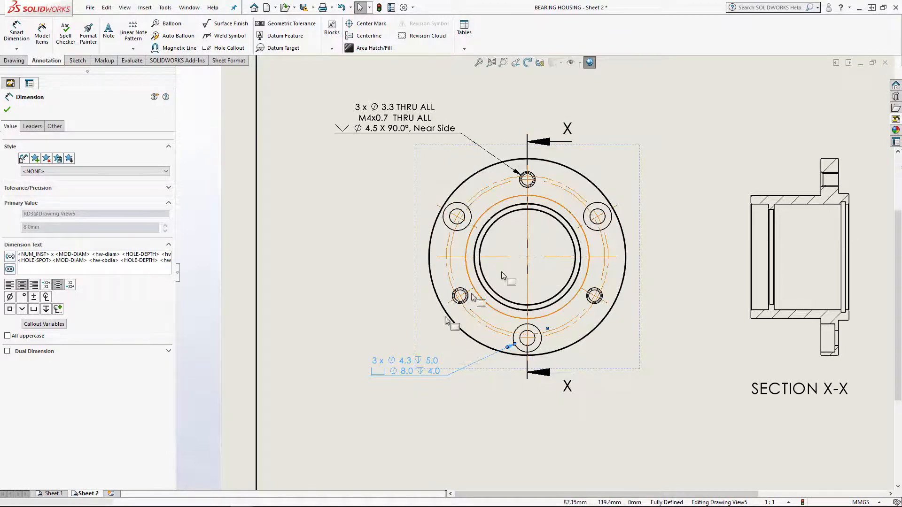
pyautogui.scroll(3, 501, 272)
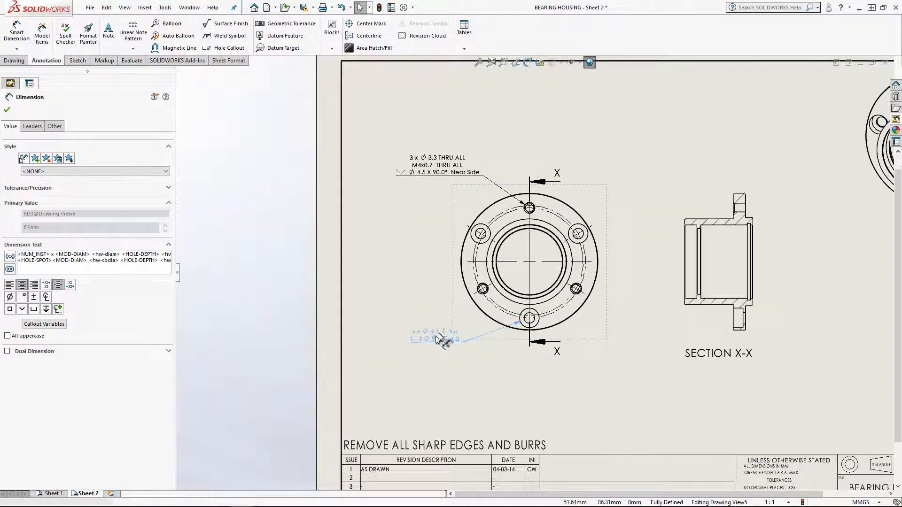
pyautogui.click(437, 338)
pyautogui.click(432, 364)
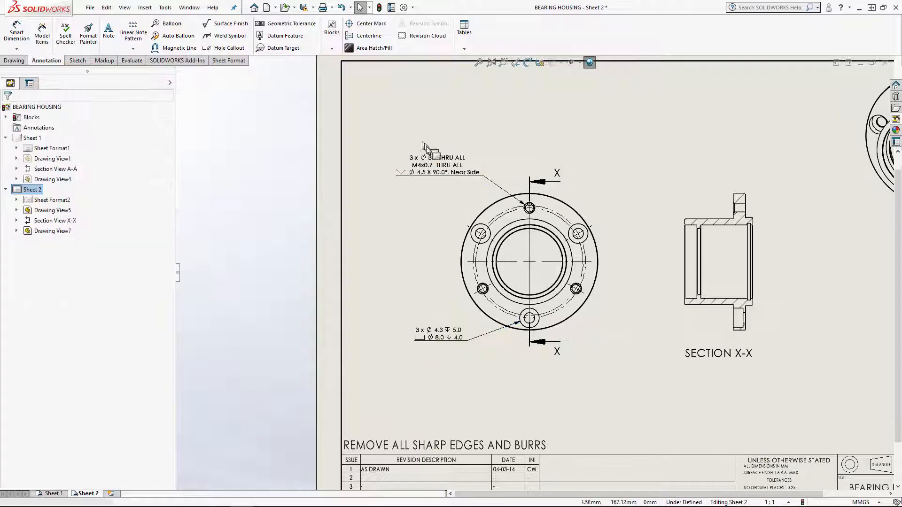
pyautogui.scroll(-2, 438, 145)
pyautogui.click(441, 182)
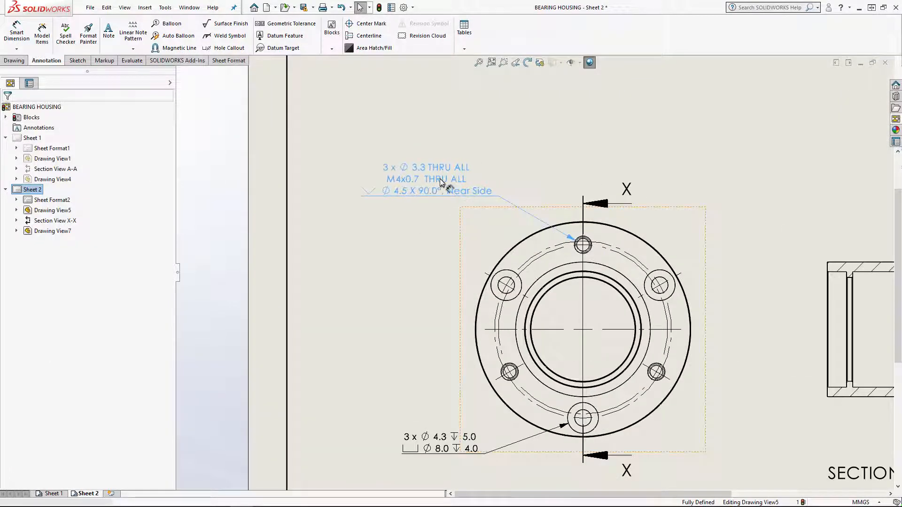
pyautogui.moveTo(434, 179); pyautogui.dragTo(436, 179)
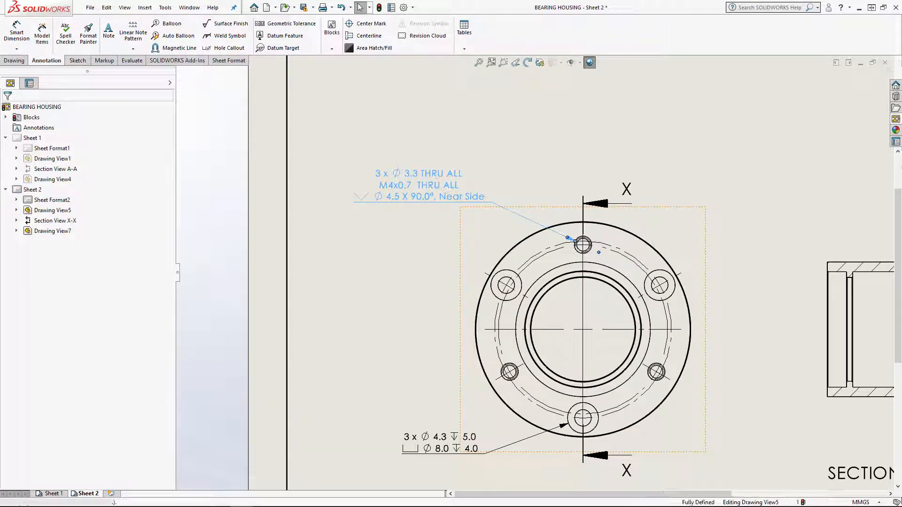
# Open part PLA1504 from the front view and review the standards available for the M4 counterbore hole without changing it
pyautogui.click(564, 194)
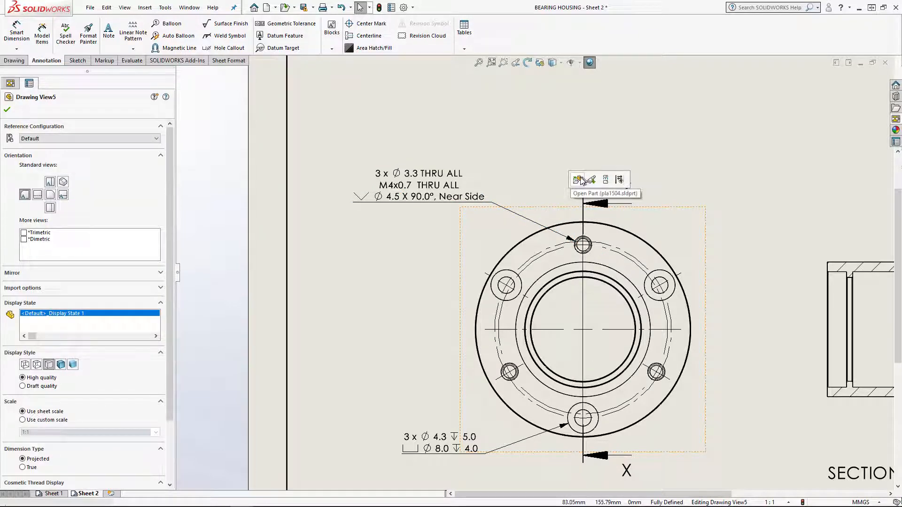
pyautogui.click(577, 180)
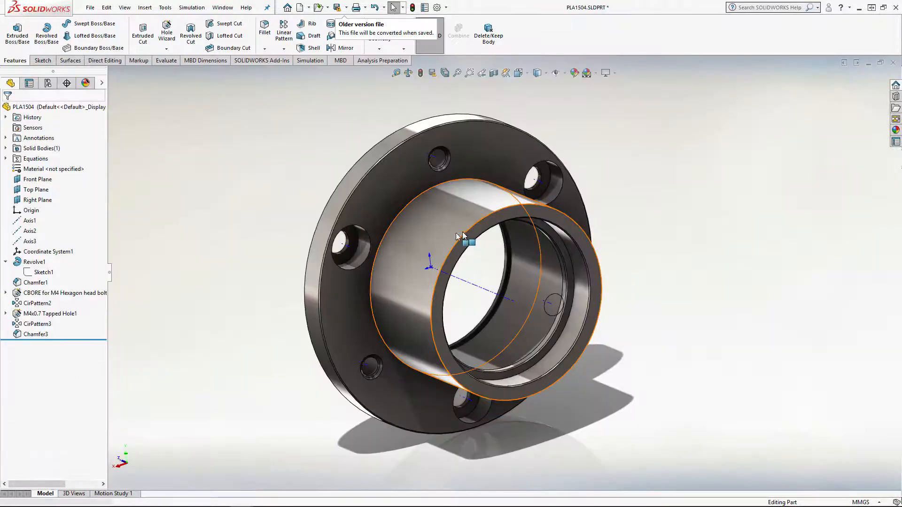
pyautogui.click(43, 294)
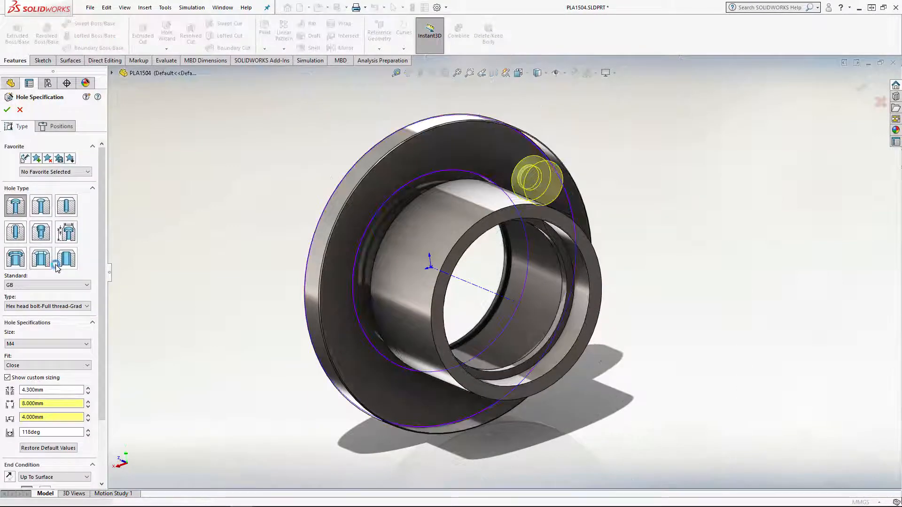
pyautogui.click(26, 285)
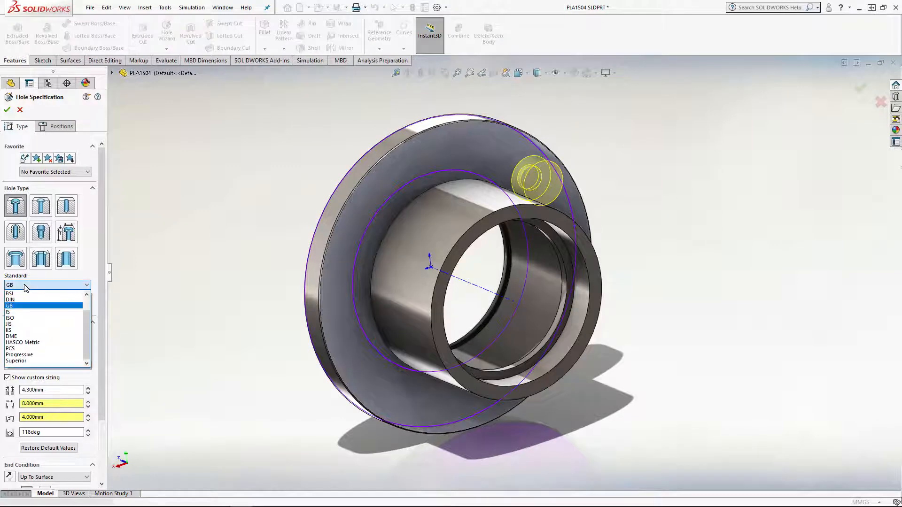
pyautogui.click(25, 286)
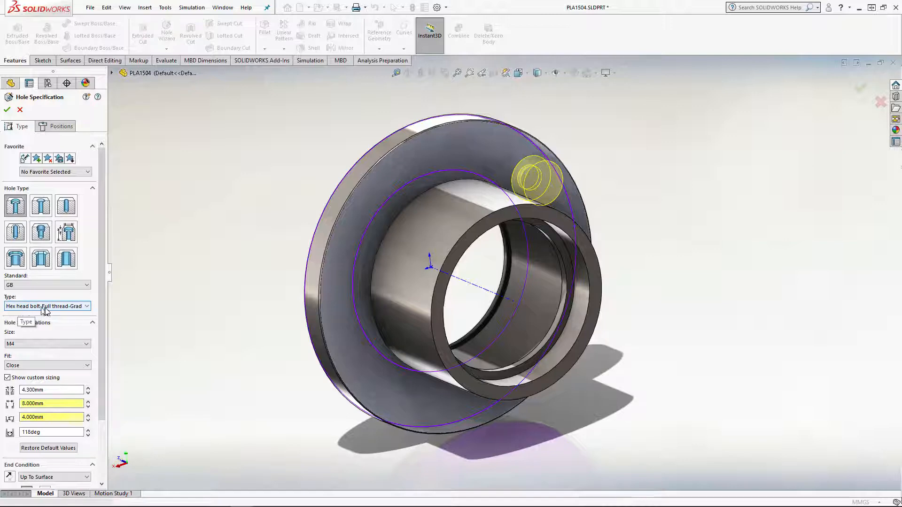
pyautogui.click(20, 111)
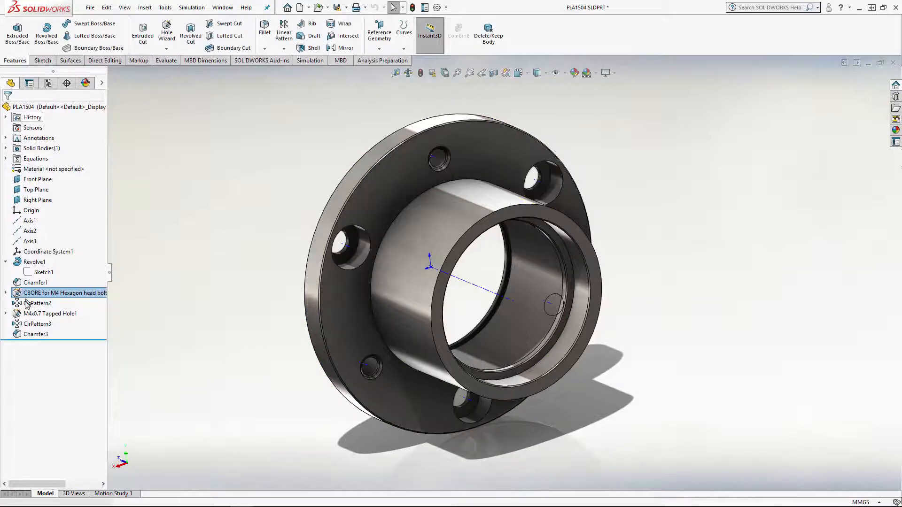
# Review the standards available for the M4x0.7 tapped hole in its hole definition and leave it unchanged
pyautogui.click(56, 315)
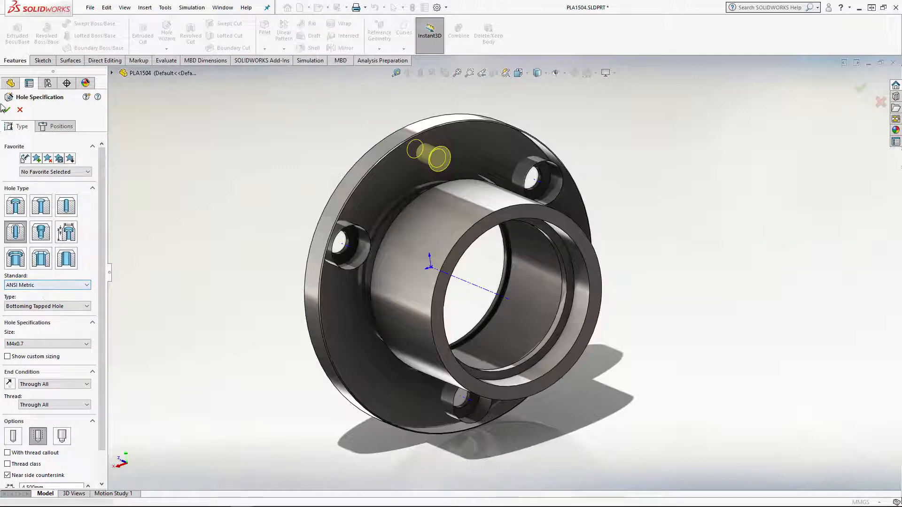
pyautogui.click(75, 285)
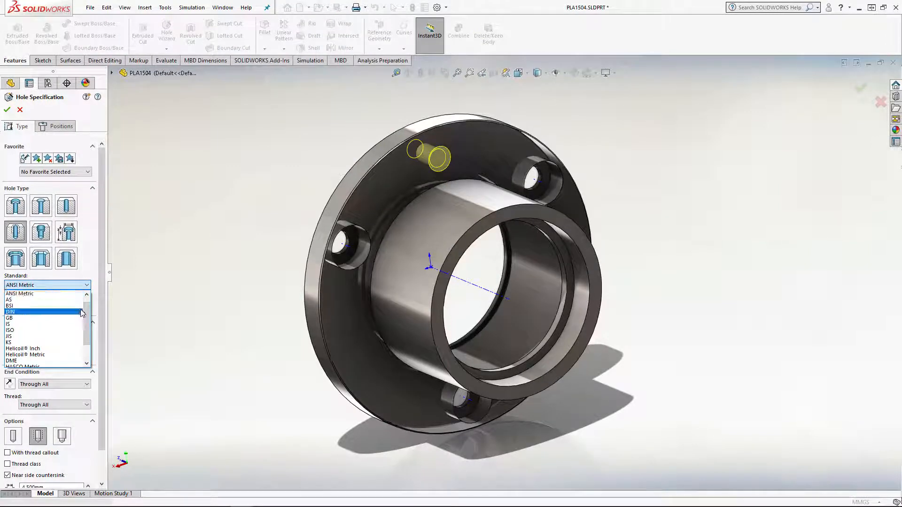
pyautogui.scroll(1, 47, 297)
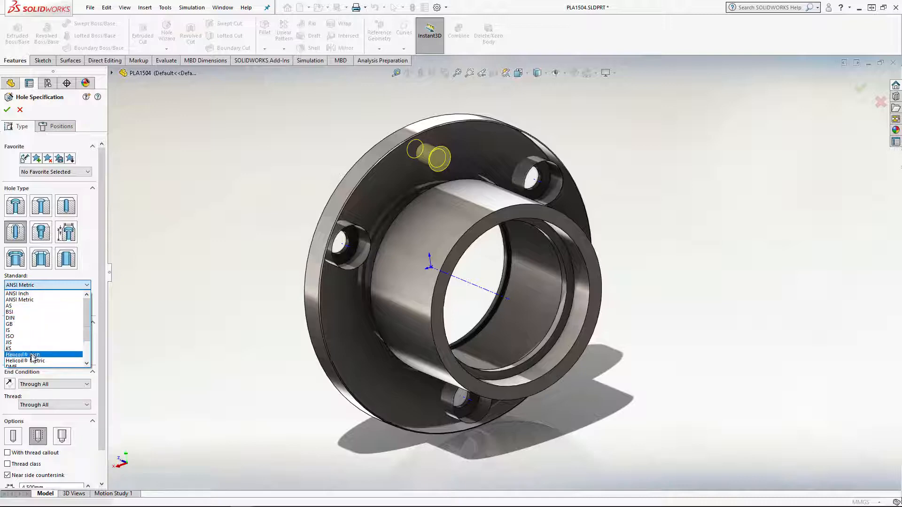
pyautogui.scroll(-2, 38, 359)
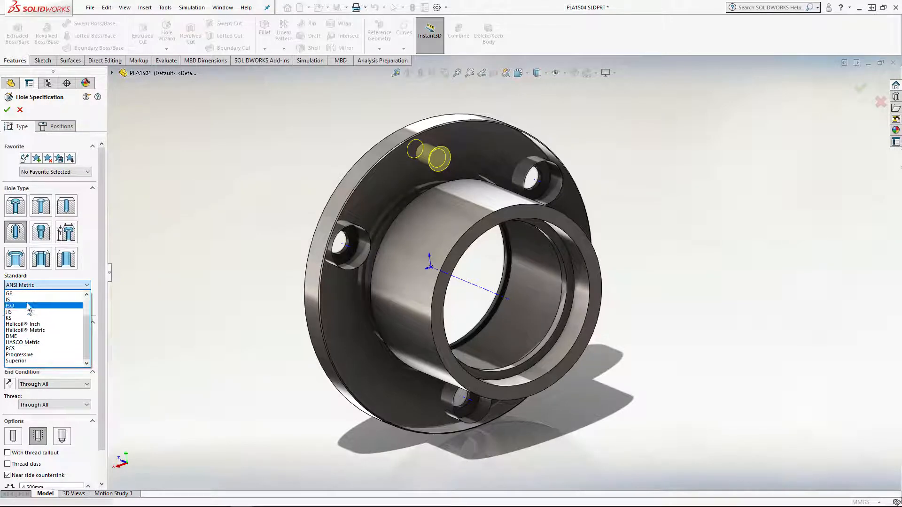
pyautogui.scroll(2, 26, 294)
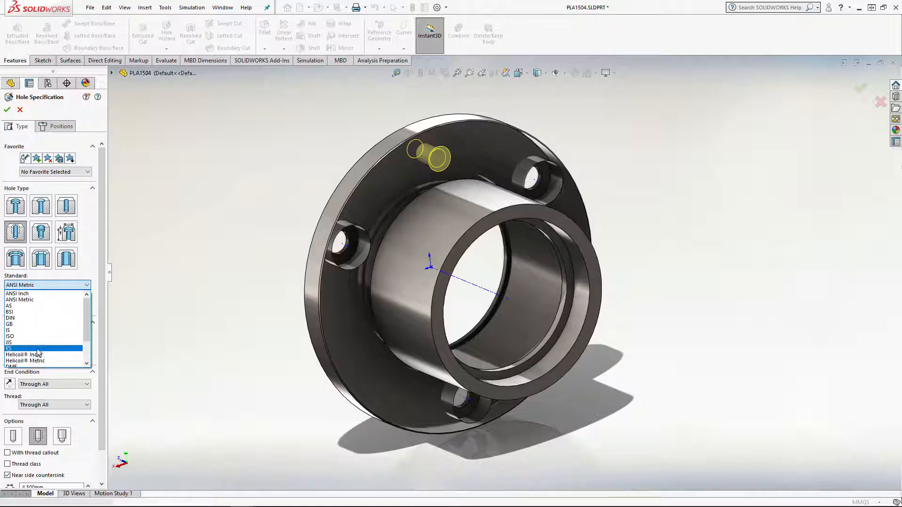
pyautogui.click(22, 111)
pyautogui.click(21, 109)
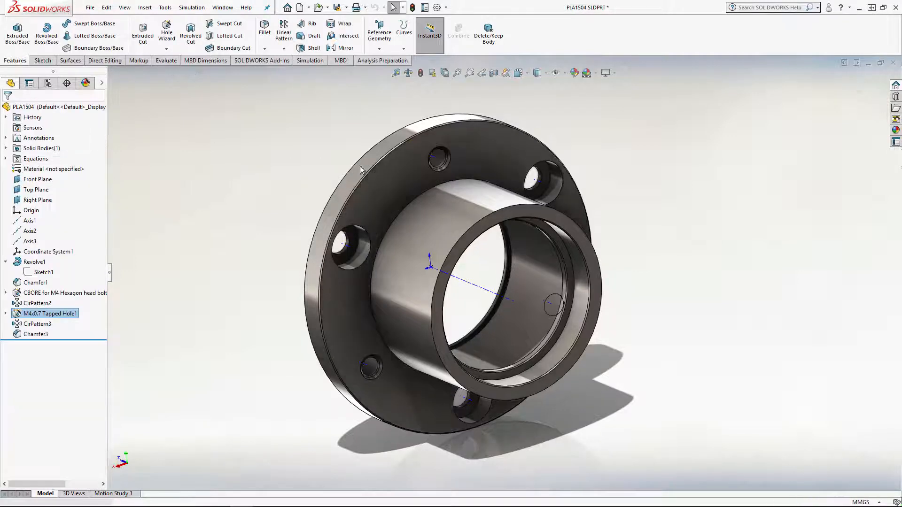
# Return to Sheet 2 of the BEARING HOUSING drawing and shift the M4x0.7 tapped hole callout slightly upward
pyautogui.click(223, 8)
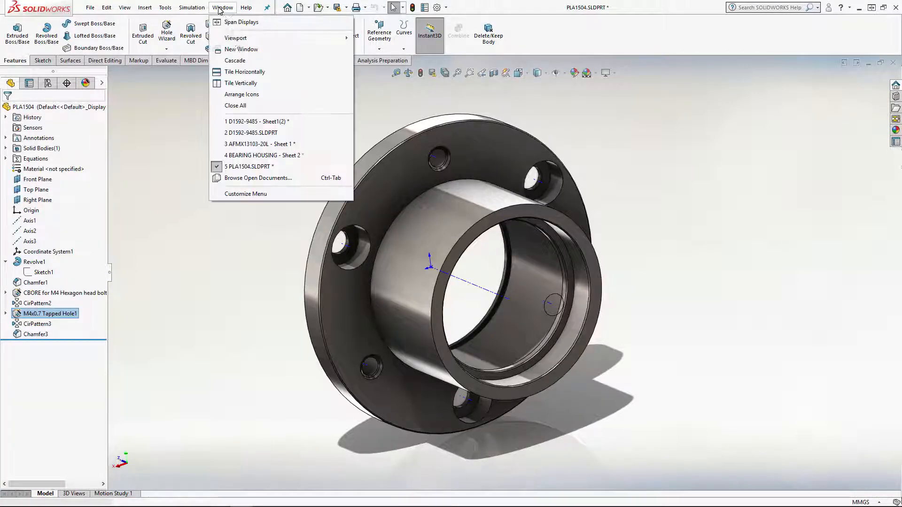
pyautogui.click(269, 156)
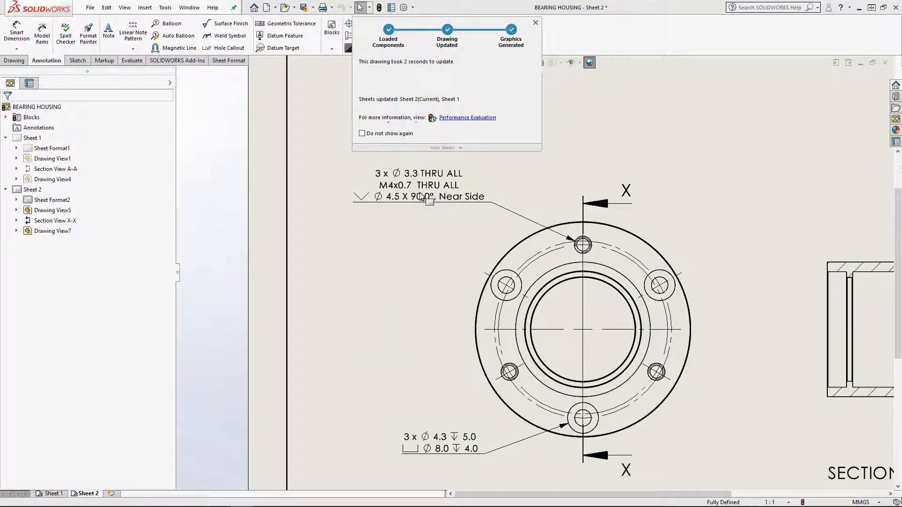
pyautogui.moveTo(421, 187)
pyautogui.mouseDown()
pyautogui.moveTo(430, 172)
pyautogui.moveTo(410, 181)
pyautogui.mouseUp()
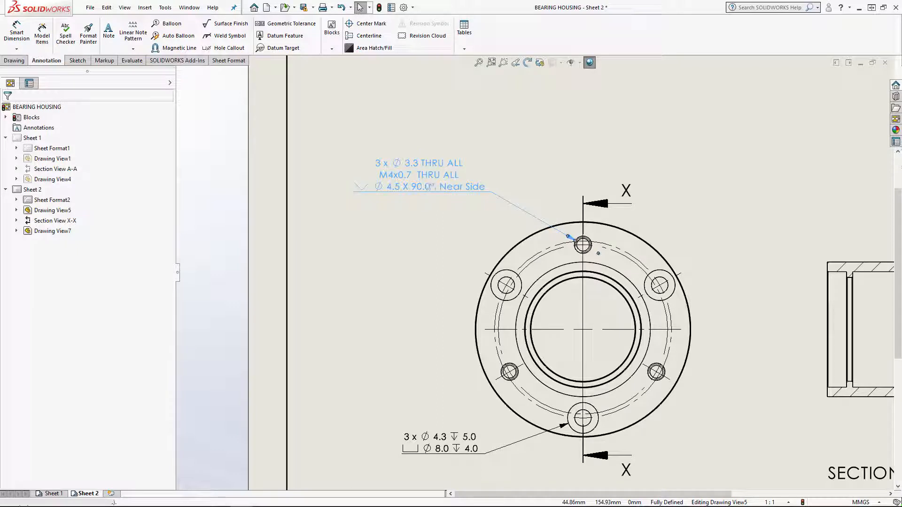
# Examine the linked variables in the M4x0.7 tapped hole callout's dimension text, widening the text area to show complete lines
pyautogui.click(428, 185)
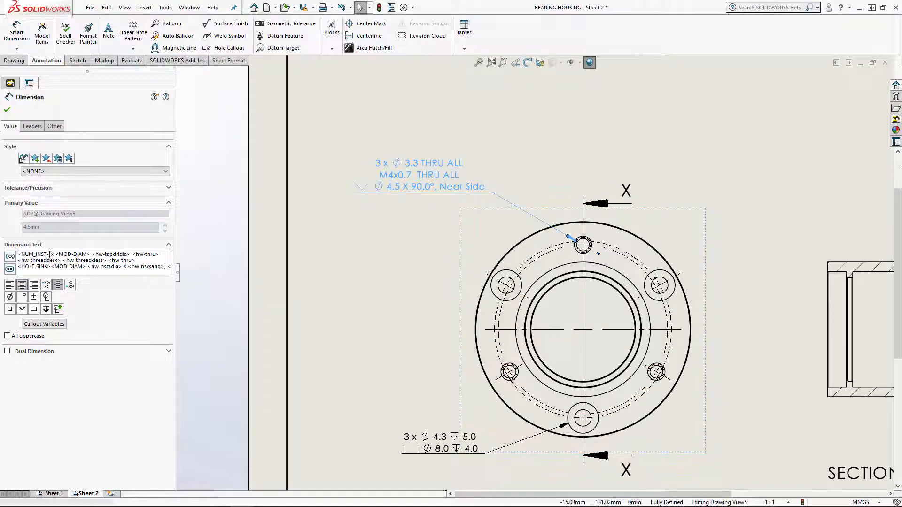
pyautogui.moveTo(44, 255); pyautogui.dragTo(22, 256)
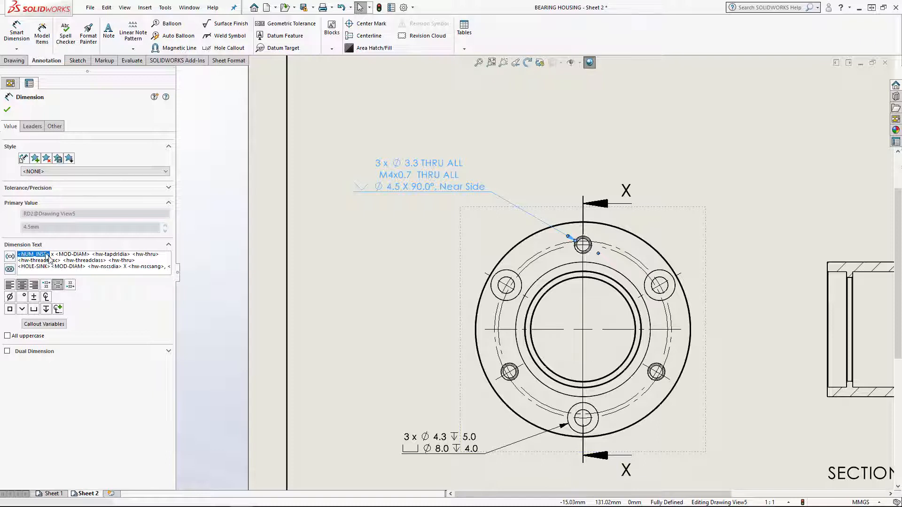
pyautogui.click(169, 266)
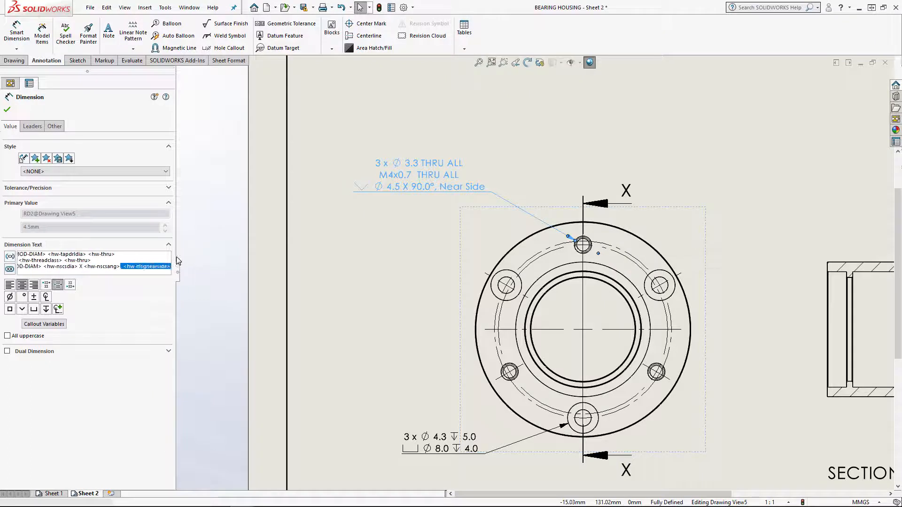
pyautogui.moveTo(175, 254); pyautogui.dragTo(254, 255)
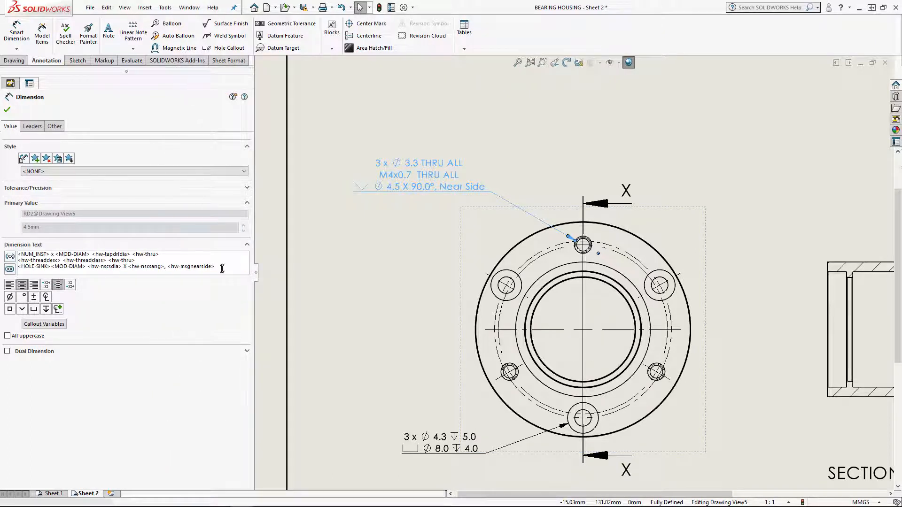
# Add a line to the M4x0.7 tapped hole callout with the Count variable followed by PLS, accepting manual changes to the text
pyautogui.press('BackSpace')
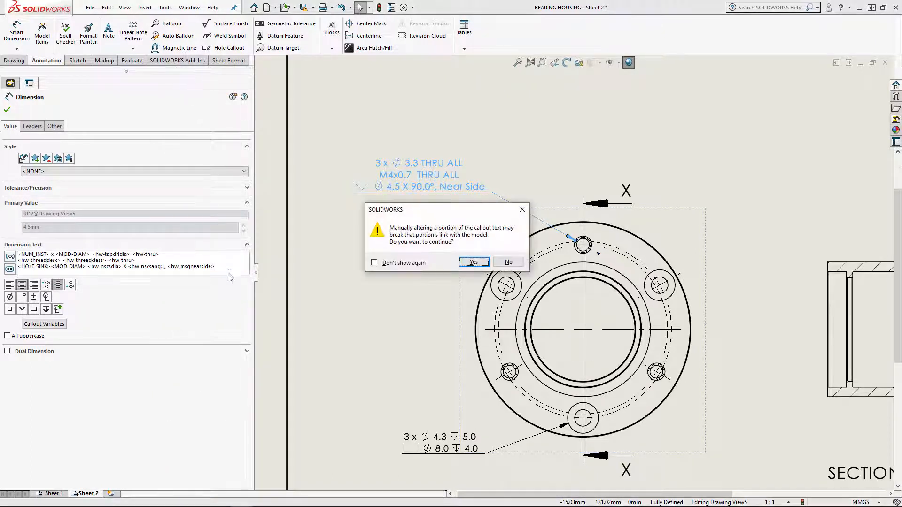
pyautogui.click(474, 263)
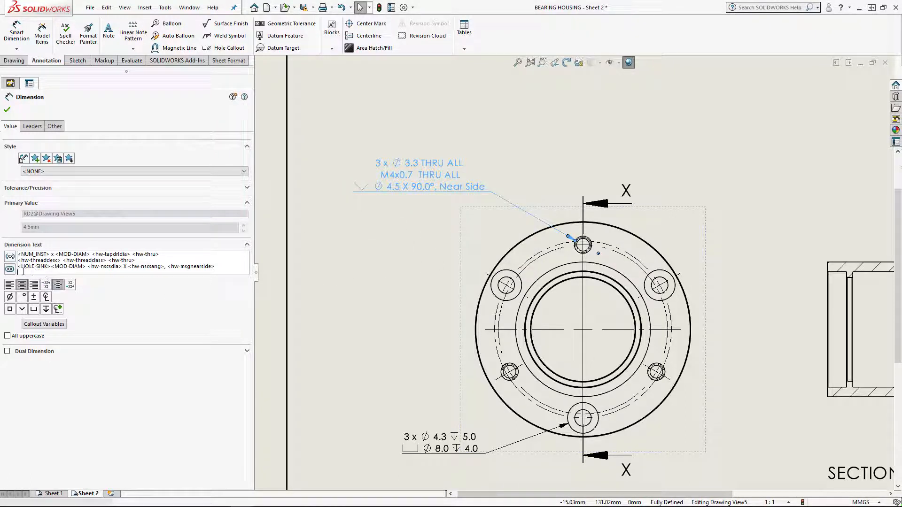
pyautogui.click(53, 325)
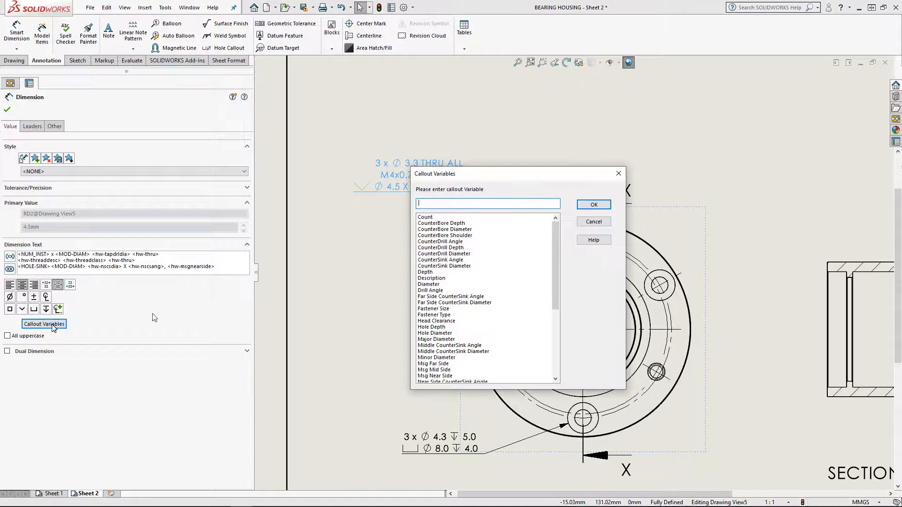
pyautogui.moveTo(478, 176); pyautogui.dragTo(163, 282)
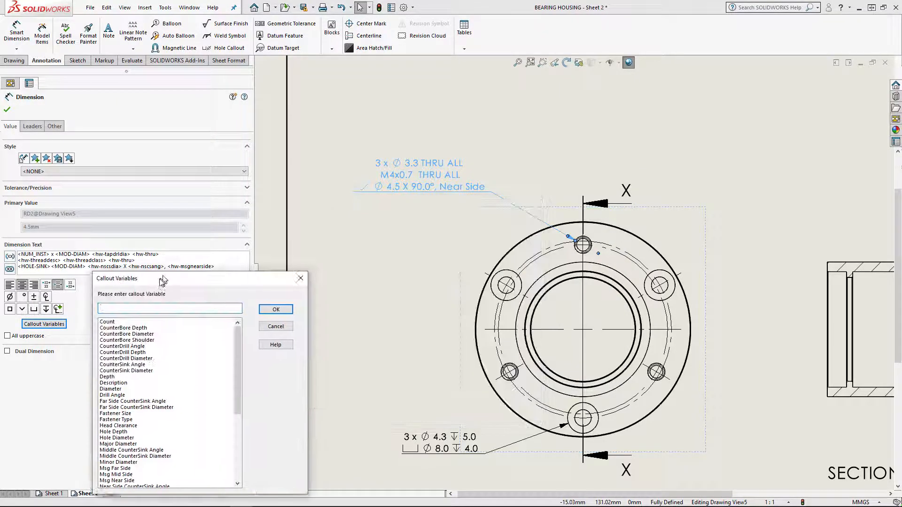
pyautogui.click(110, 324)
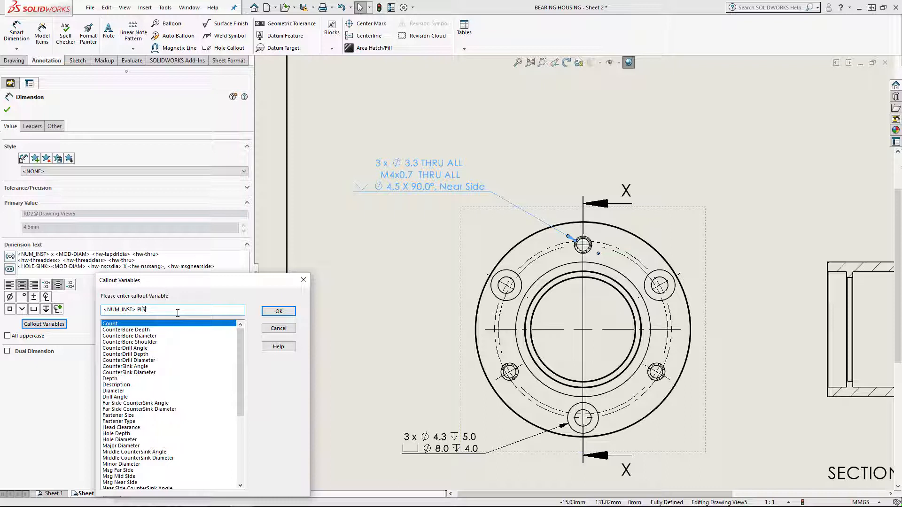
pyautogui.click(279, 312)
pyautogui.click(473, 261)
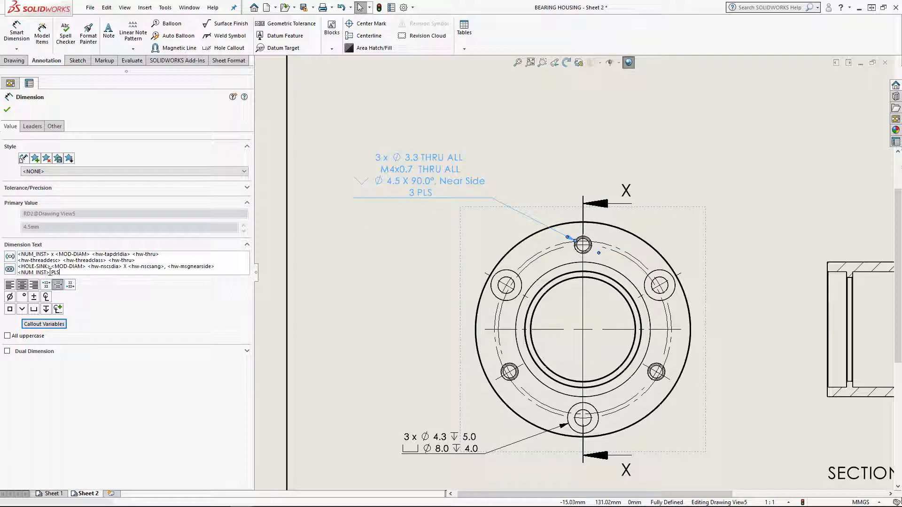
# Highlight the instance count variable in the added PLS line, and undo that addition to the tapped hole callout
pyautogui.moveTo(50, 272); pyautogui.dragTo(21, 275)
pyautogui.click(109, 8)
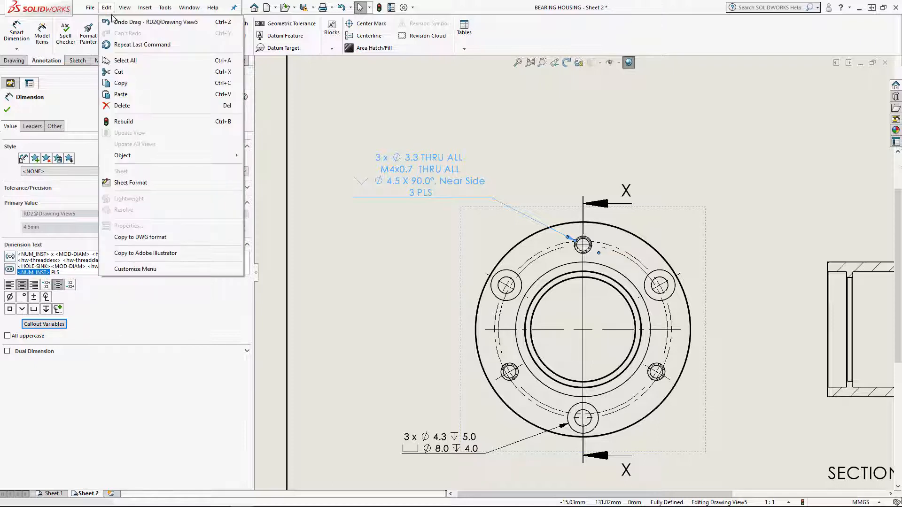
pyautogui.click(114, 22)
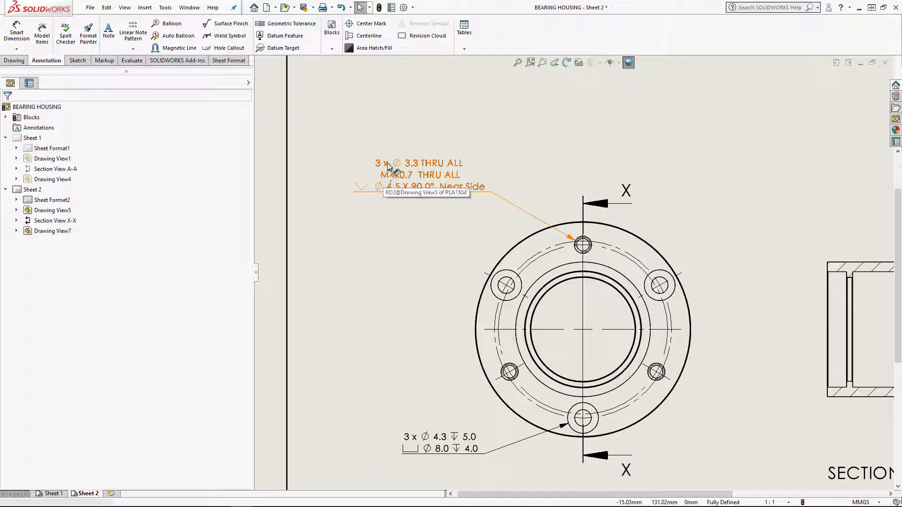
# Examine the instance count, diameter symbol, tap drill diameter and through variables in the first line of the M4x0.7 tapped hole callout
pyautogui.click(413, 170)
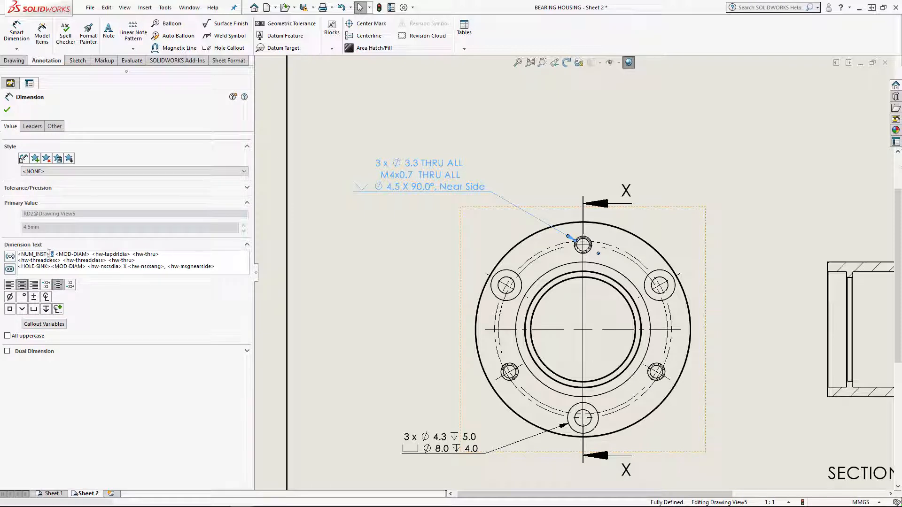
pyautogui.moveTo(30, 256); pyautogui.dragTo(9, 252)
pyautogui.click(57, 253)
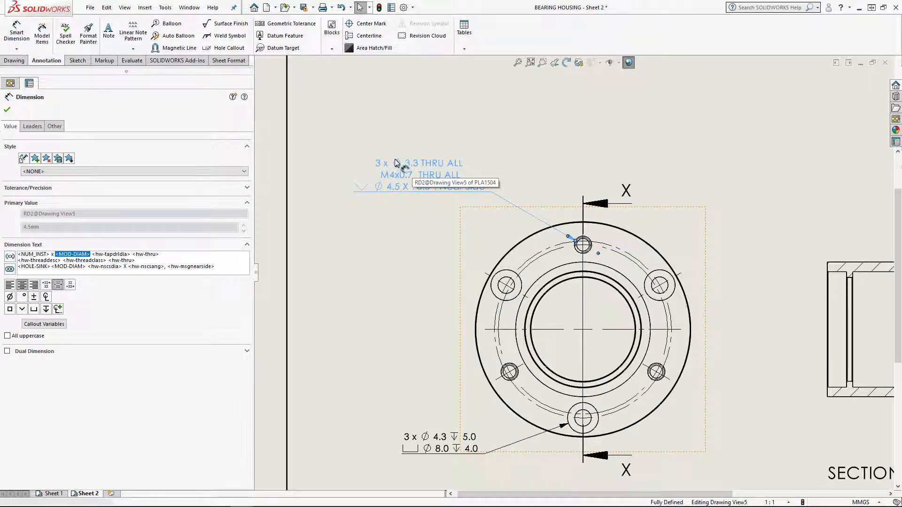
pyautogui.click(59, 254)
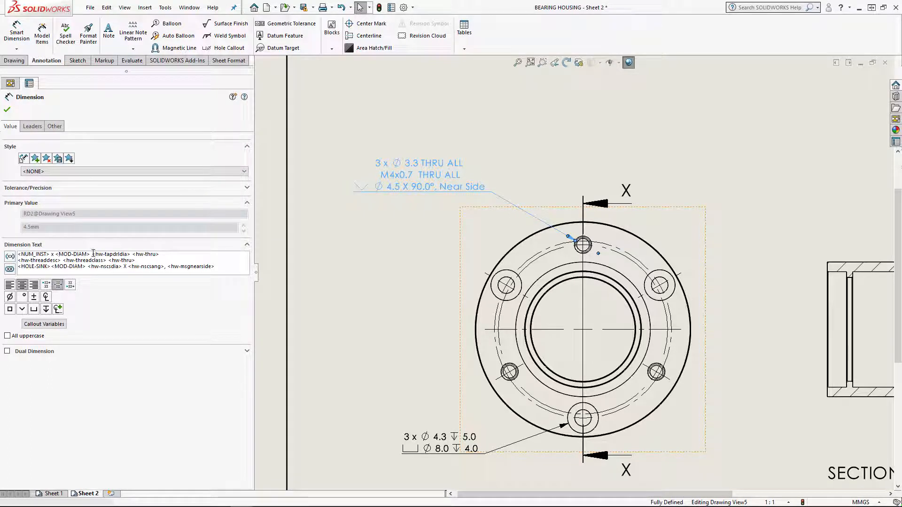
pyautogui.moveTo(93, 254); pyautogui.dragTo(162, 256)
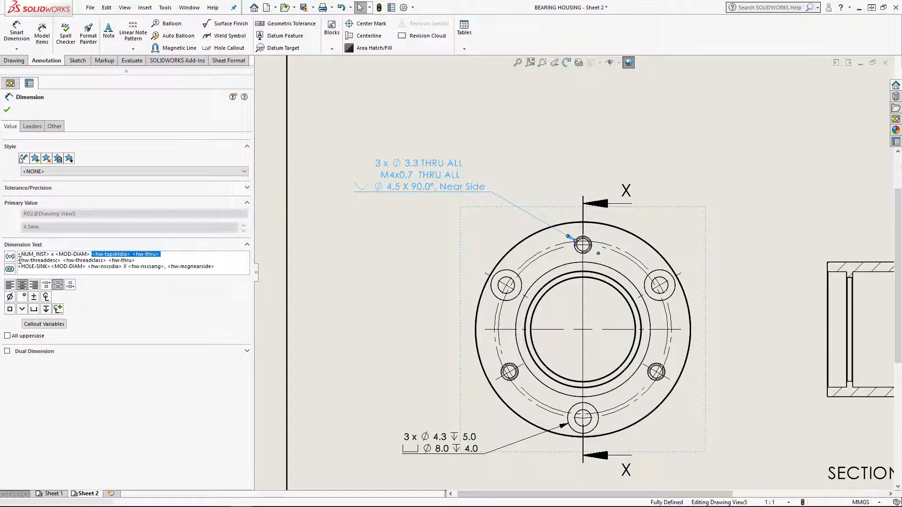
# Examine the thread description, thread class and countersink symbol variables in the M4x0.7 tapped hole callout's dimension text, and close the callout's properties
pyautogui.moveTo(18, 260); pyautogui.dragTo(34, 261)
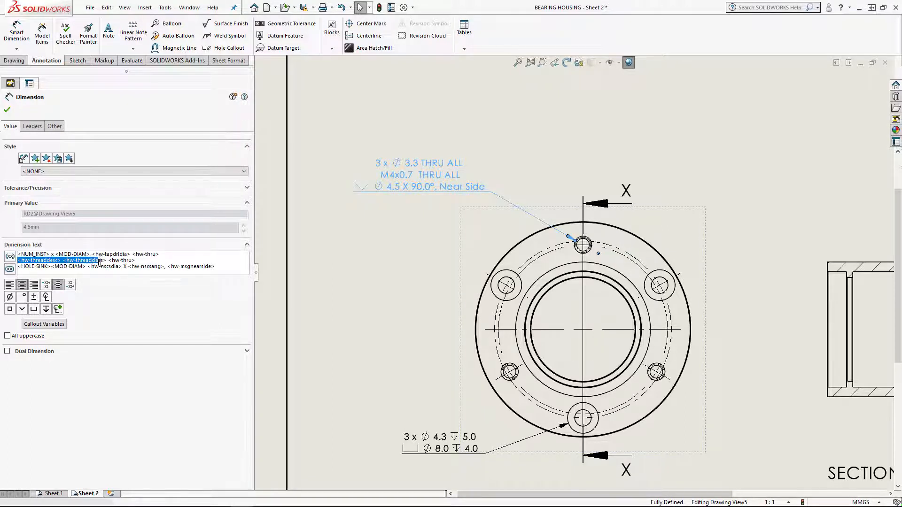
pyautogui.moveTo(99, 262); pyautogui.dragTo(107, 260)
pyautogui.moveTo(19, 266); pyautogui.dragTo(29, 267)
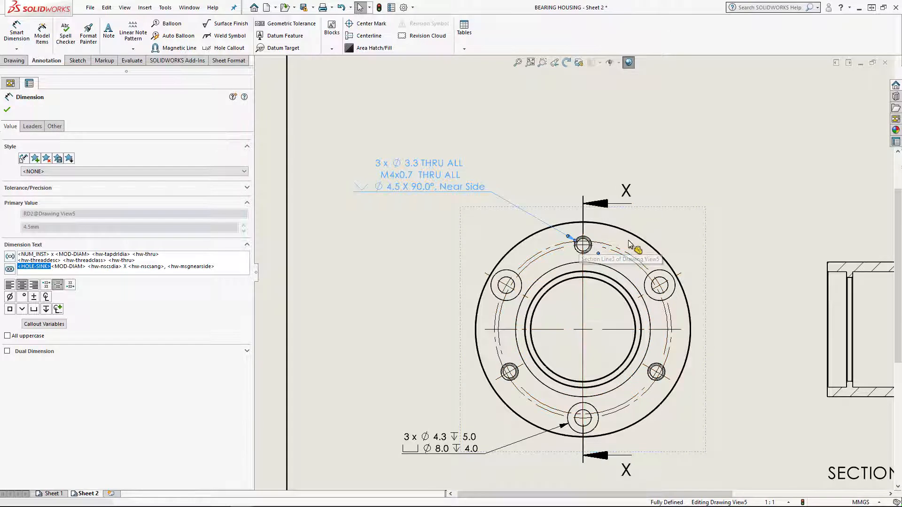
pyautogui.scroll(-1, 630, 246)
pyautogui.scroll(1, 553, 282)
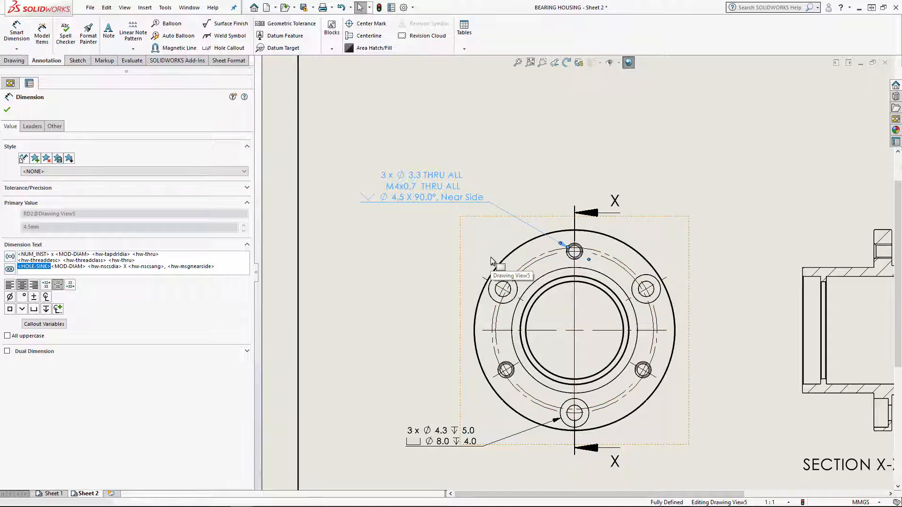
pyautogui.click(419, 248)
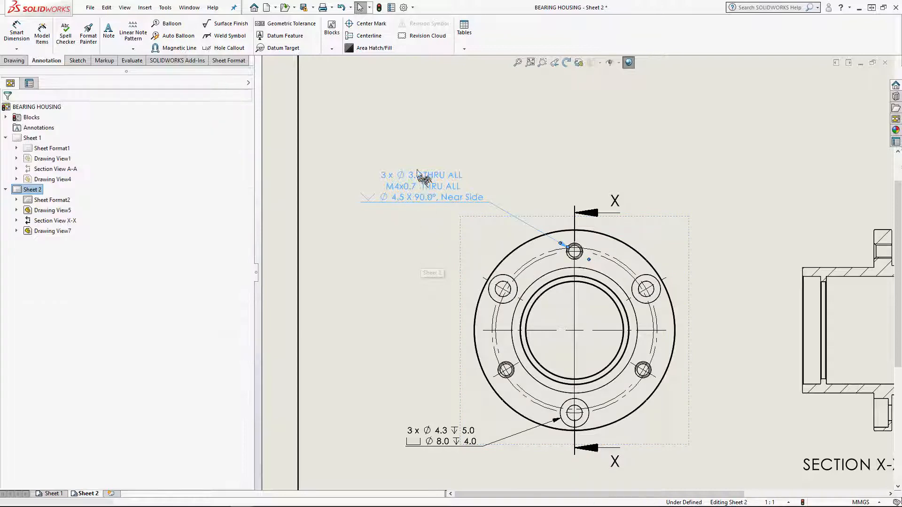
pyautogui.scroll(3, 431, 278)
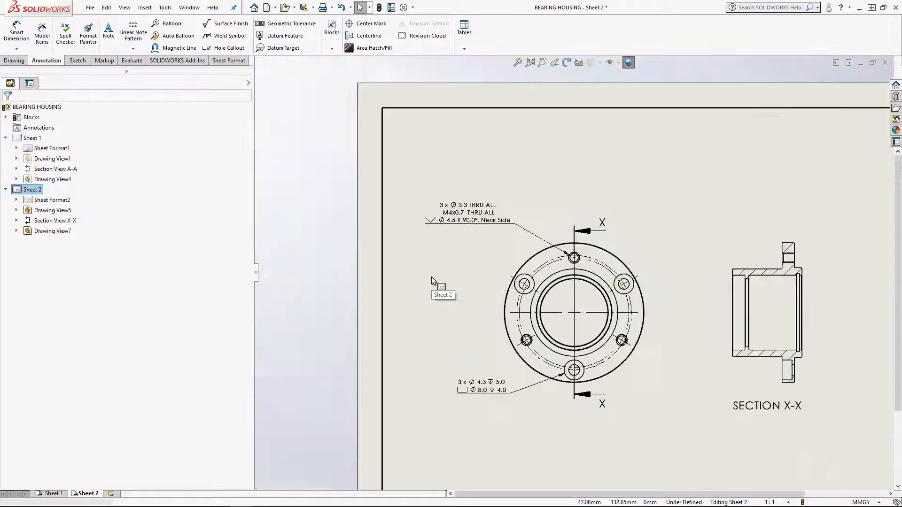
pyautogui.moveTo(454, 267); pyautogui.dragTo(444, 259, button='middle')
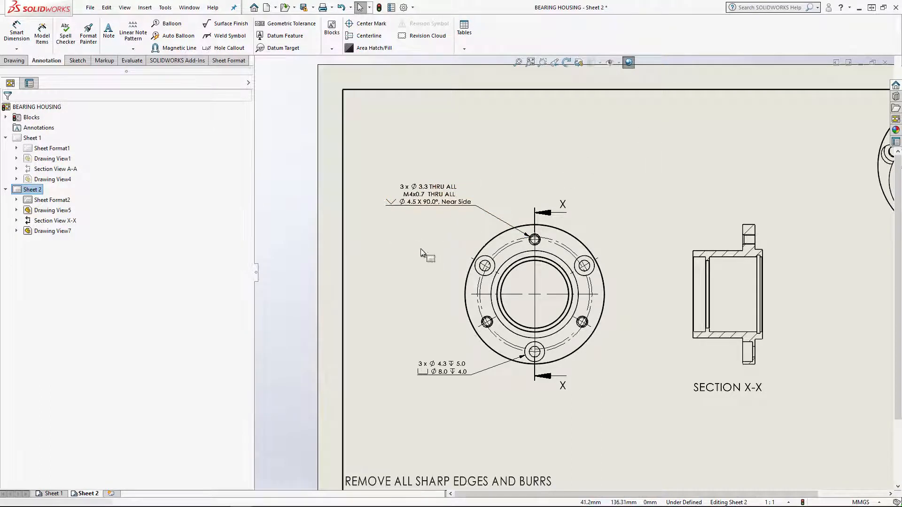
# Open the PLA1504 part from the front view of the housing and select its M4x0.7 tapped hole
pyautogui.click(520, 223)
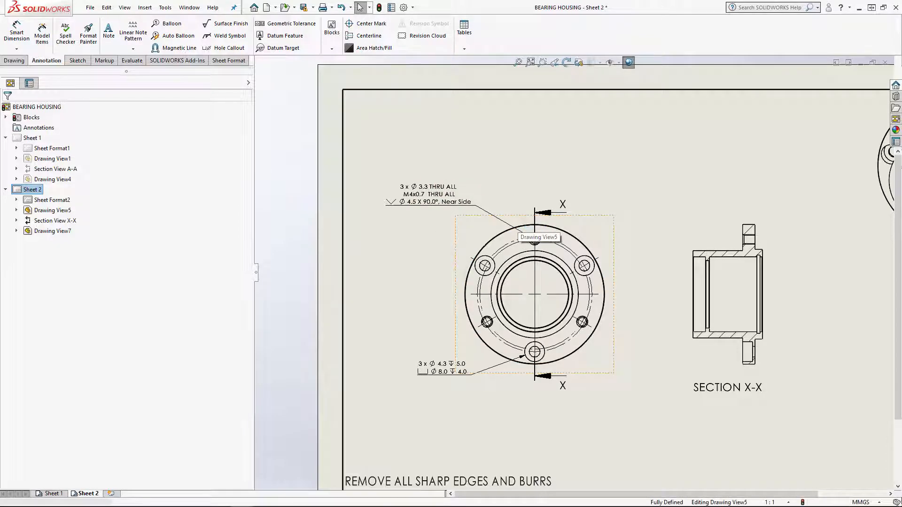
pyautogui.click(545, 188)
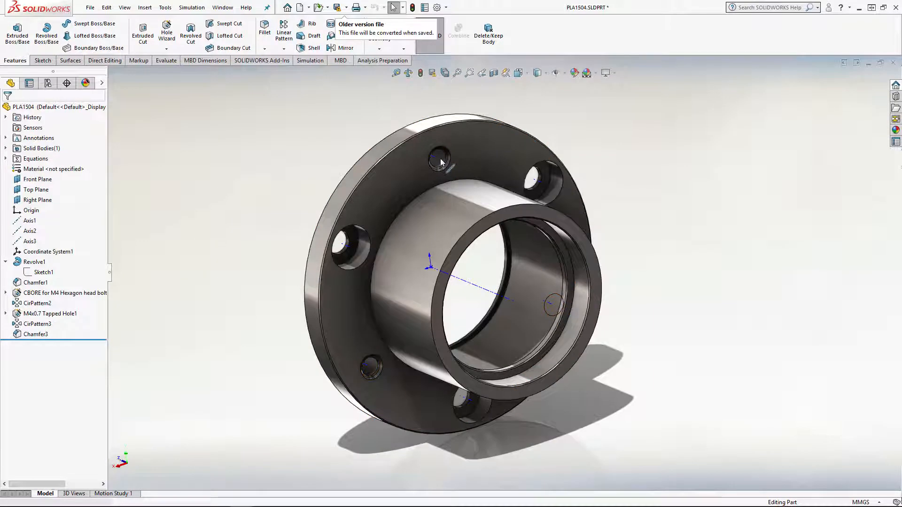
pyautogui.click(440, 160)
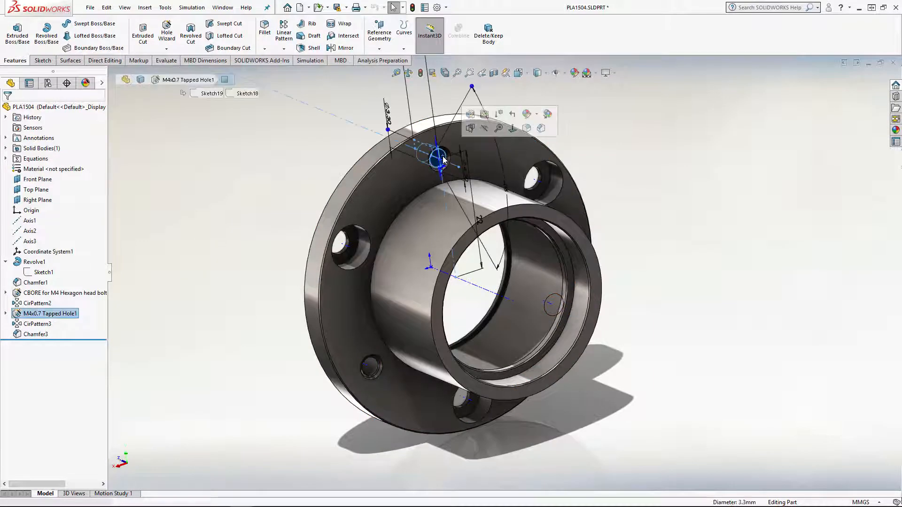
# Set the circular pattern of the M4x0.7 tapped hole to 4 instances and rebuild the part
pyautogui.click(41, 325)
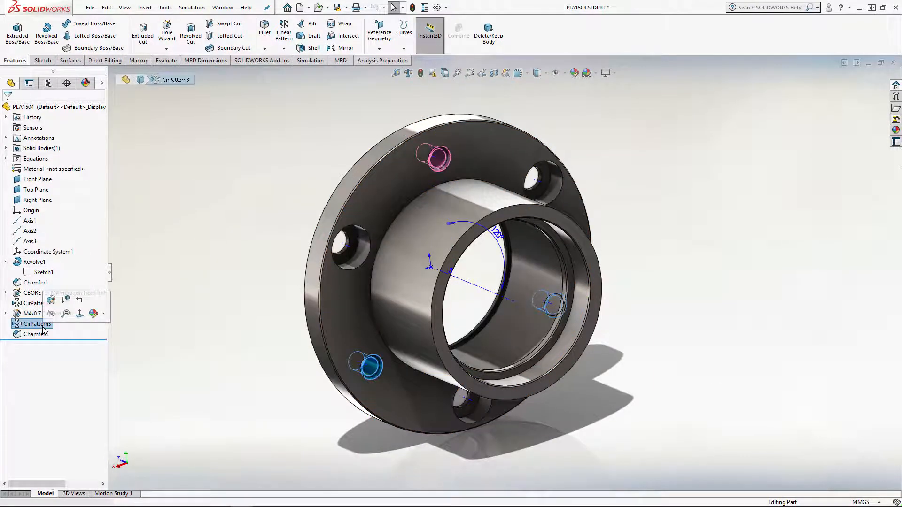
pyautogui.click(50, 300)
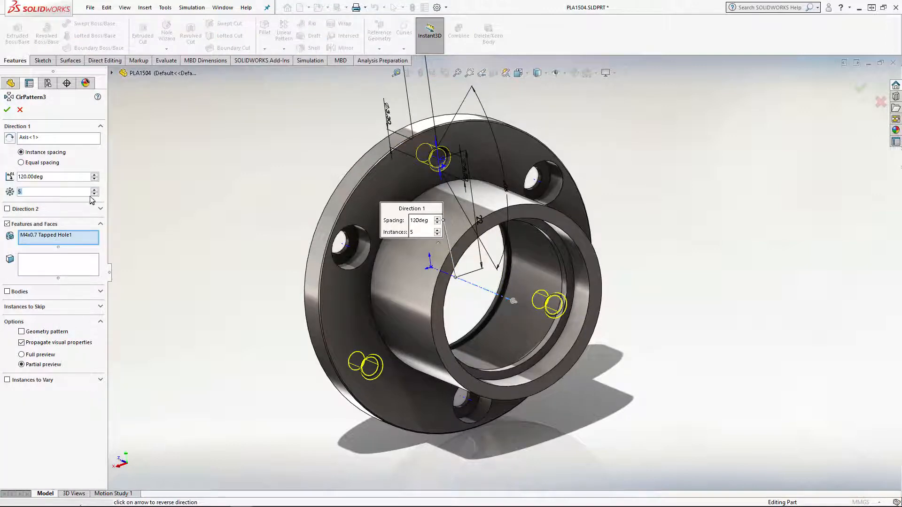
pyautogui.click(7, 109)
pyautogui.moveTo(289, 160)
pyautogui.mouseDown(button='middle')
pyautogui.moveTo(283, 147)
pyautogui.moveTo(303, 160)
pyautogui.mouseUp(button='middle')
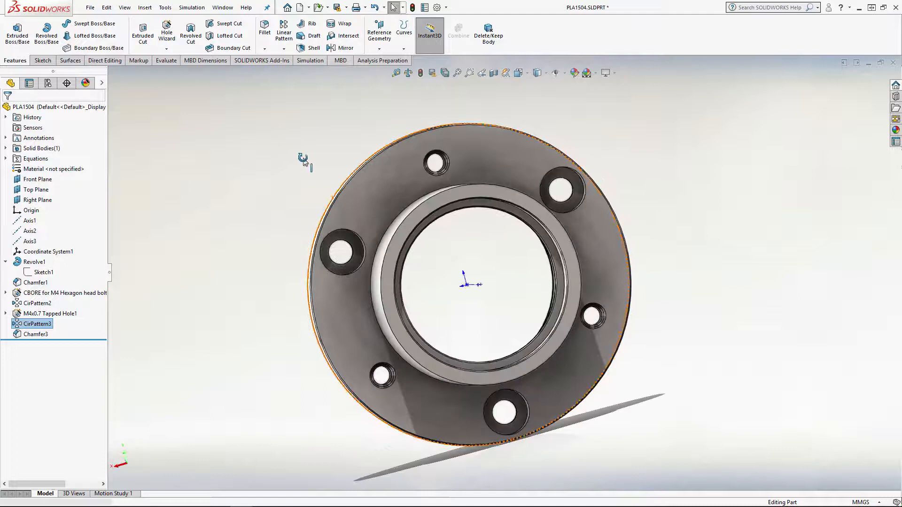
pyautogui.click(422, 73)
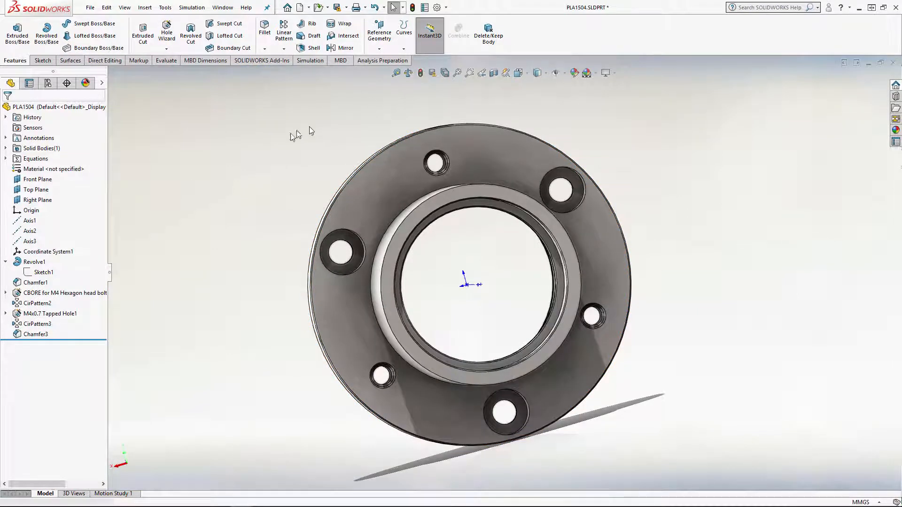
# Set the tapped hole's circular pattern to 5 instances and save the part, accepting conversion to the current version
pyautogui.rightClick(47, 313)
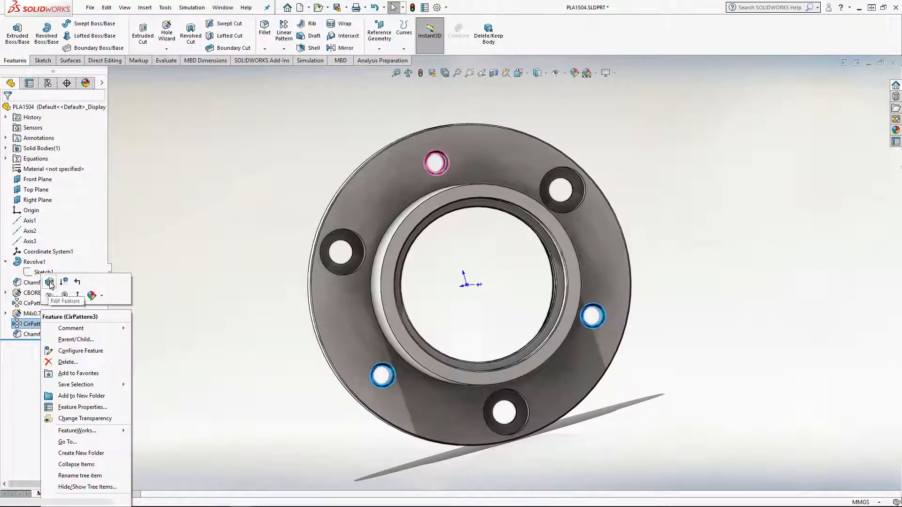
pyautogui.click(52, 285)
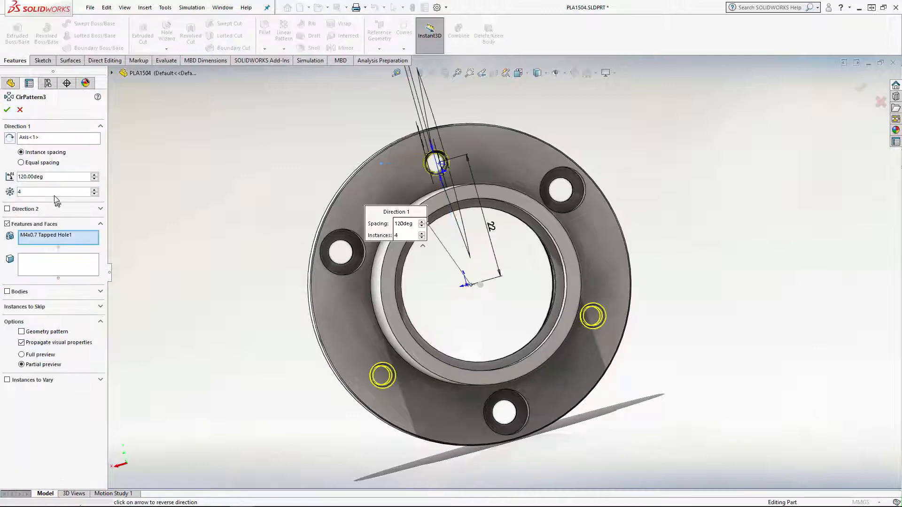
pyautogui.moveTo(208, 207); pyautogui.dragTo(235, 216, button='middle')
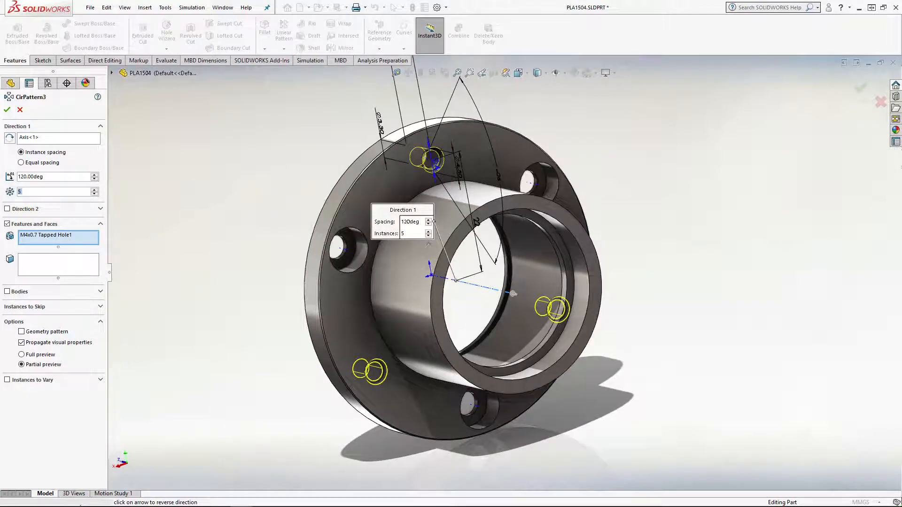
pyautogui.click(6, 111)
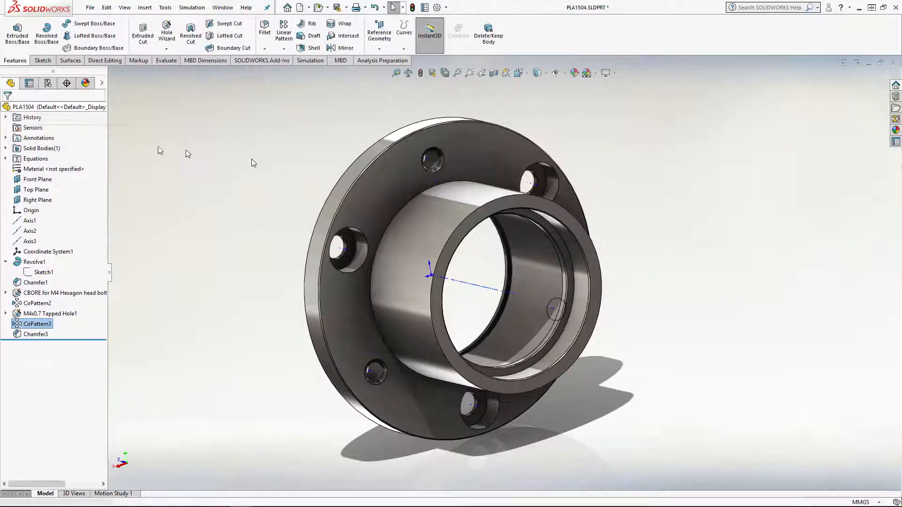
pyautogui.hotkey('ctrl', 's')
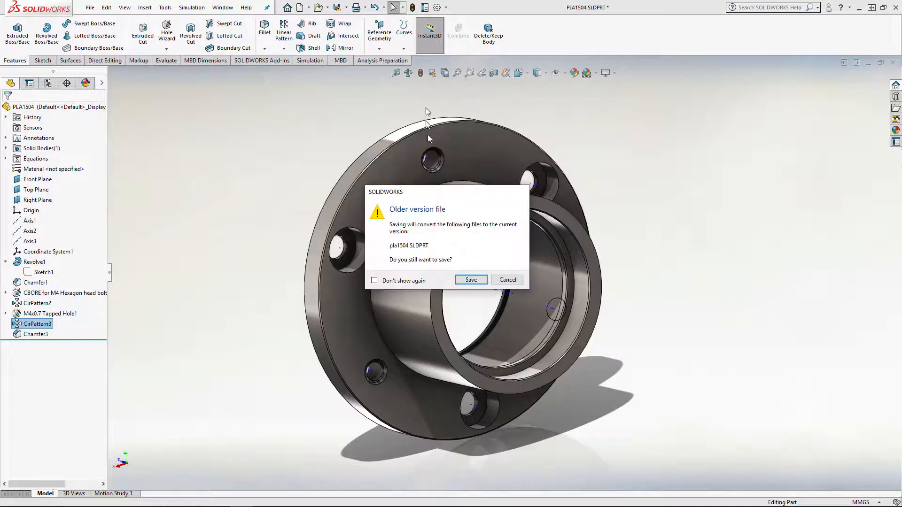
pyautogui.click(472, 280)
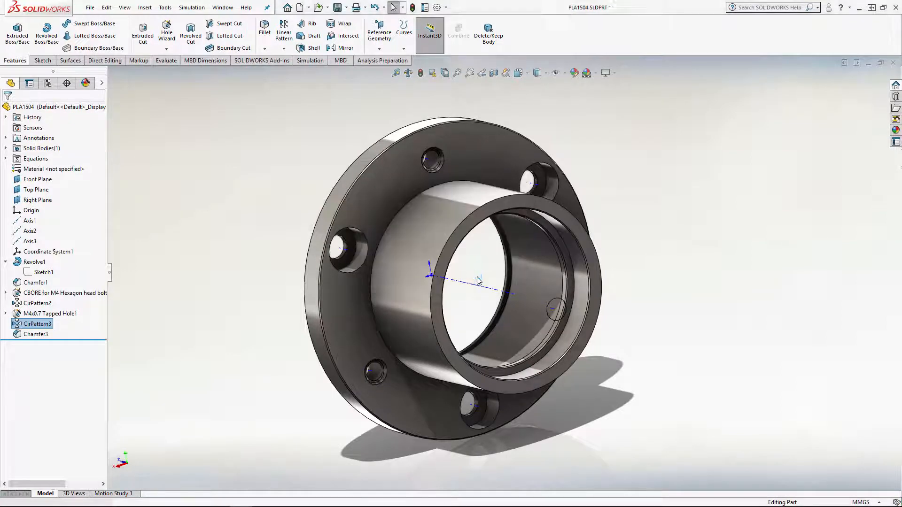
# Change the tapped hole's circular pattern to equal spacing over 360 degrees with 9 instances
pyautogui.moveTo(209, 271); pyautogui.dragTo(187, 257, button='middle')
pyautogui.click(218, 256)
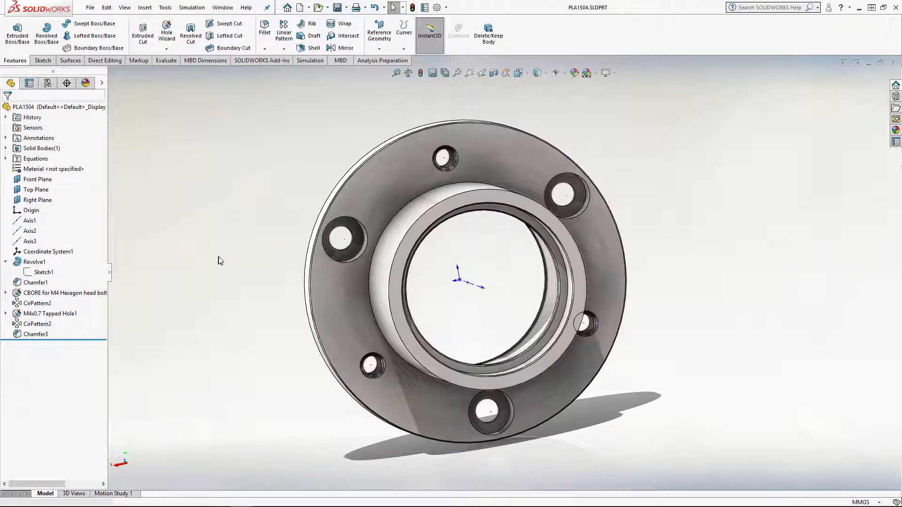
pyautogui.click(41, 325)
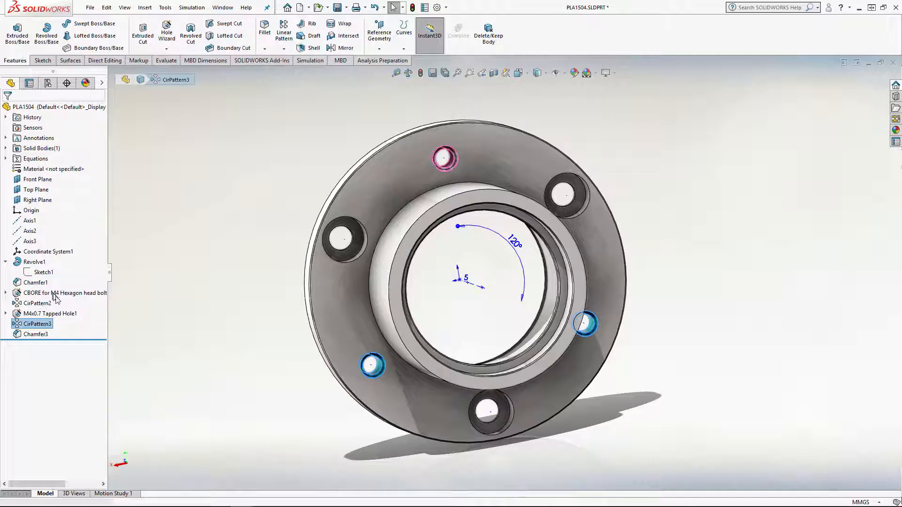
pyautogui.click(50, 294)
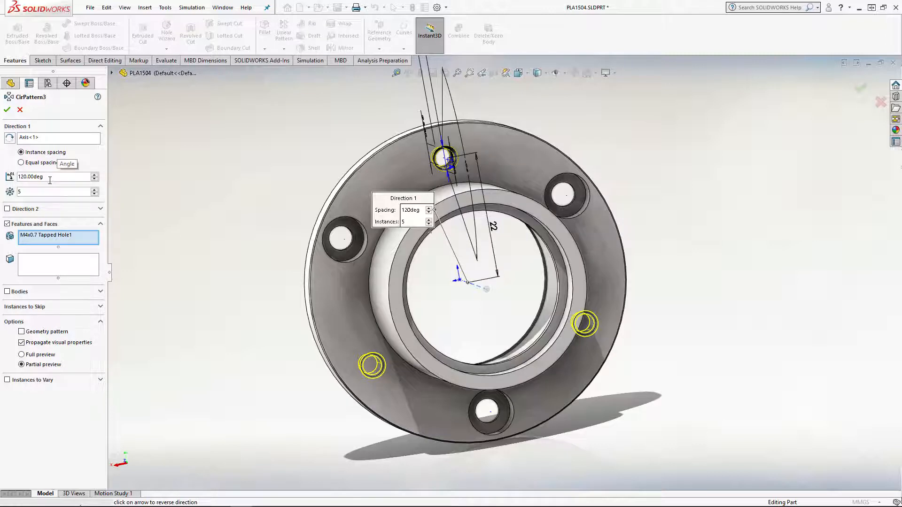
pyautogui.click(21, 163)
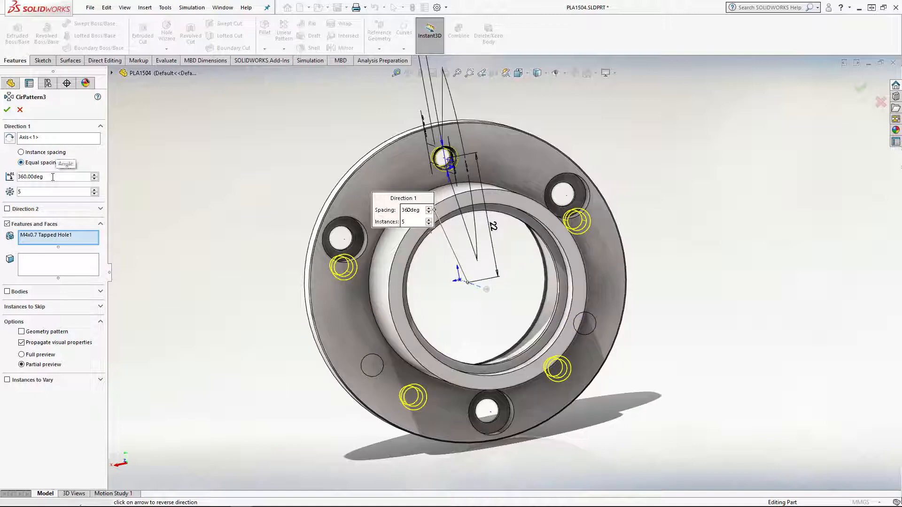
pyautogui.click(95, 194)
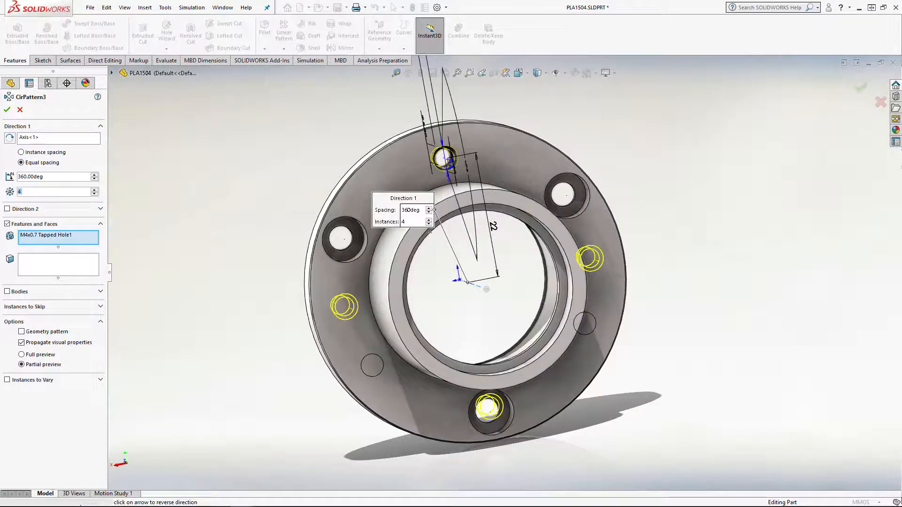
pyautogui.click(94, 190)
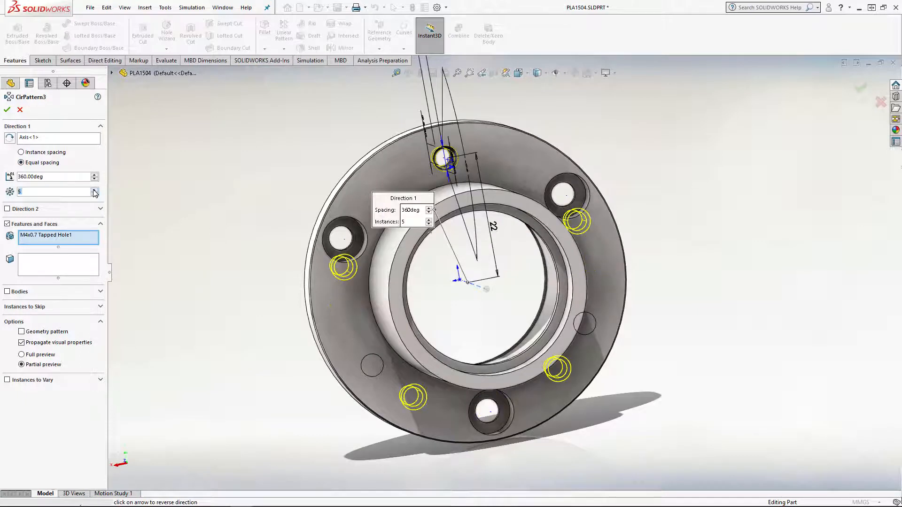
pyautogui.click(94, 190)
pyautogui.click(95, 190)
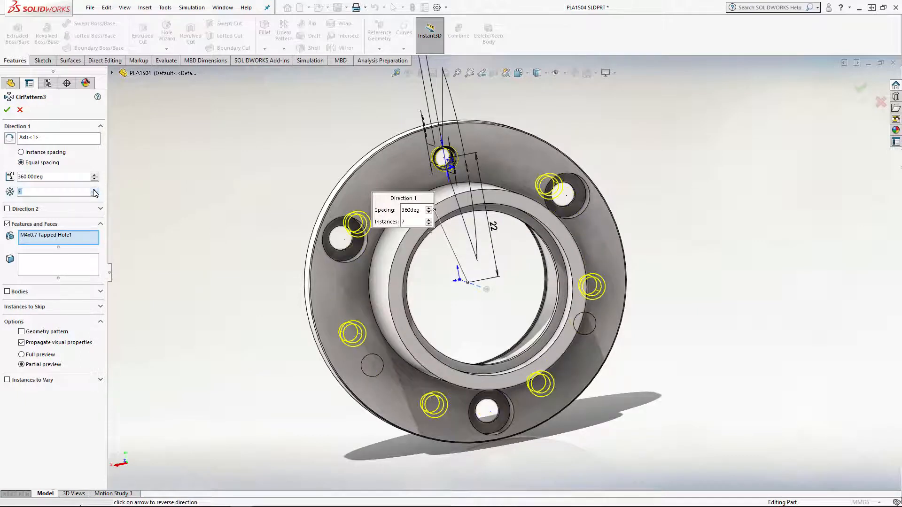
pyautogui.click(95, 190)
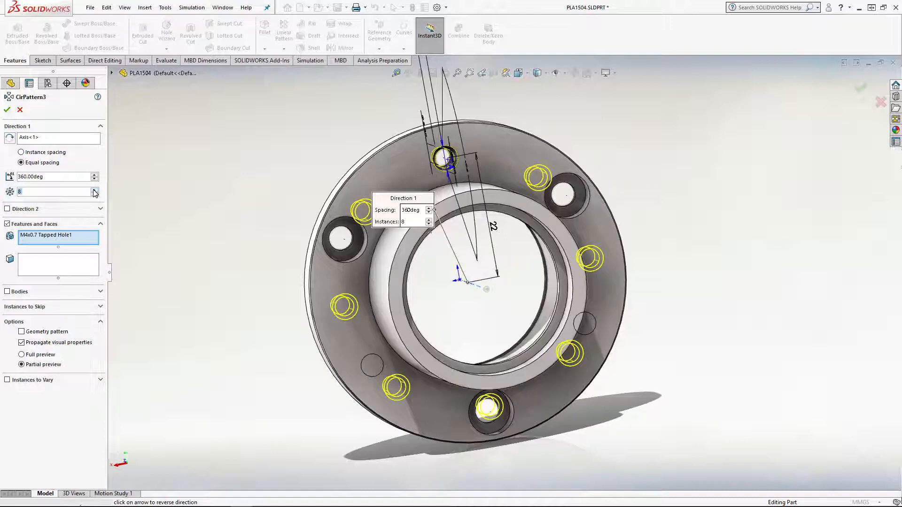
pyautogui.click(94, 190)
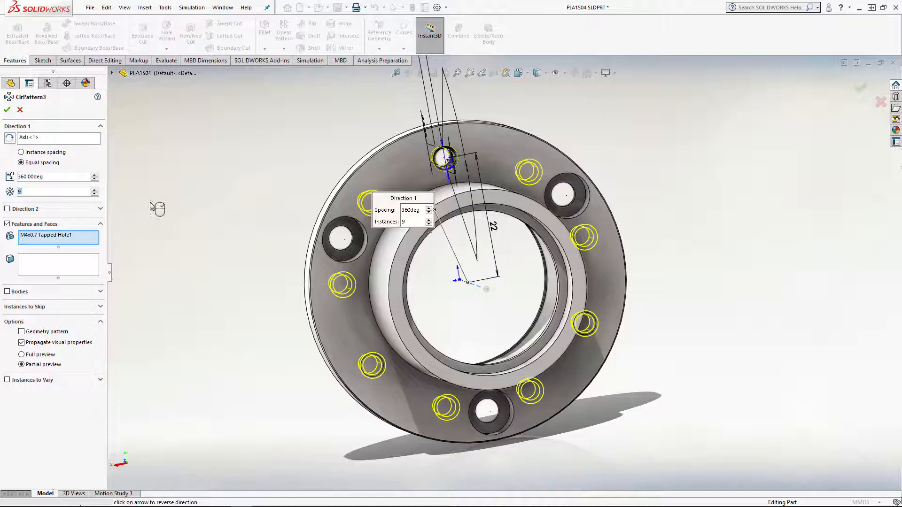
pyautogui.click(8, 110)
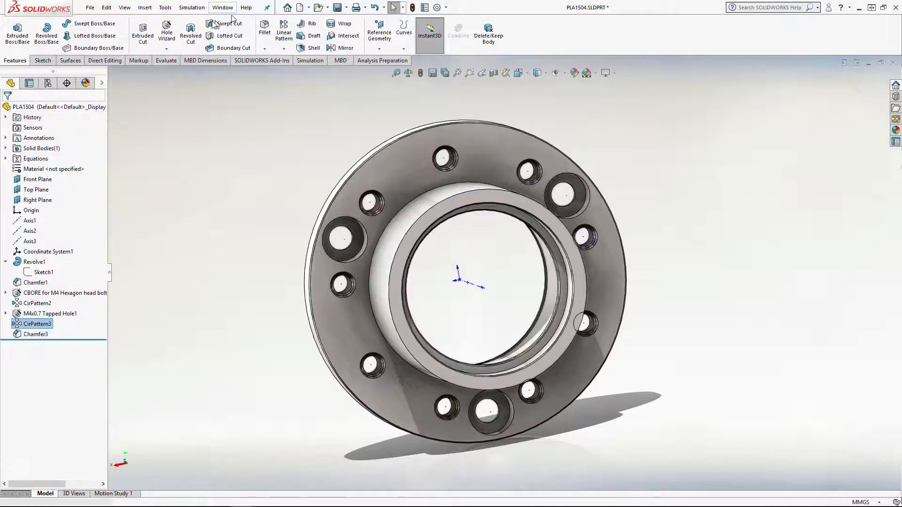
# Check the M4x0.7 tapped hole callout's instance count in the BEARING HOUSING drawing, and return to the PLA1504 part
pyautogui.click(224, 7)
pyautogui.click(263, 156)
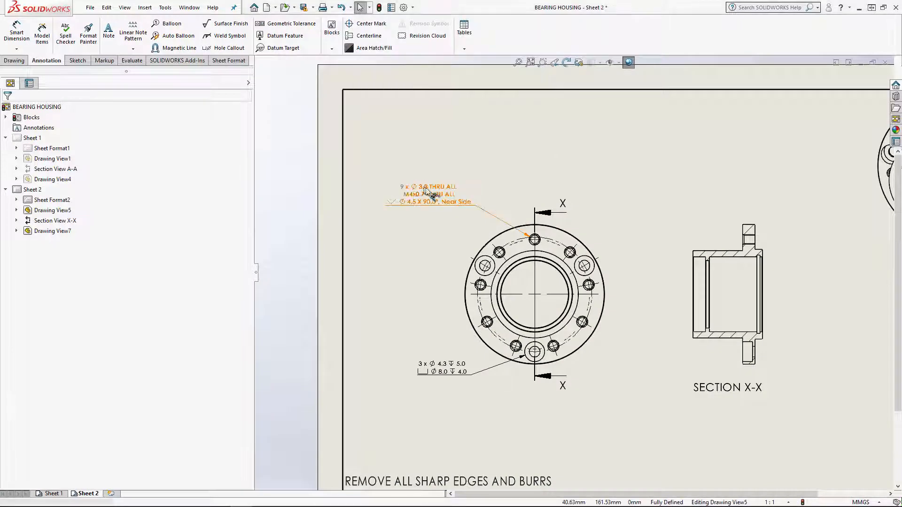
pyautogui.click(189, 8)
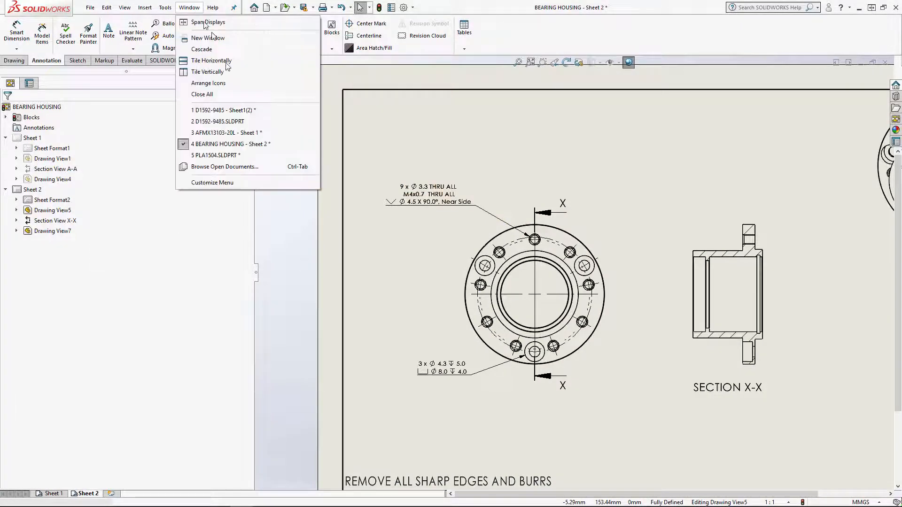
pyautogui.click(258, 155)
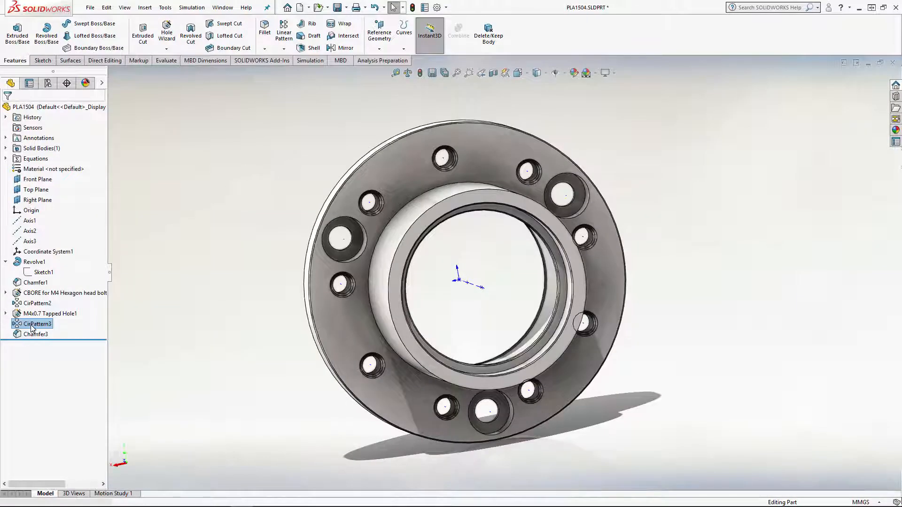
# Set the equally spaced circular pattern of the M4x0.7 tapped hole to 3 instances
pyautogui.rightClick(32, 326)
pyautogui.click(39, 284)
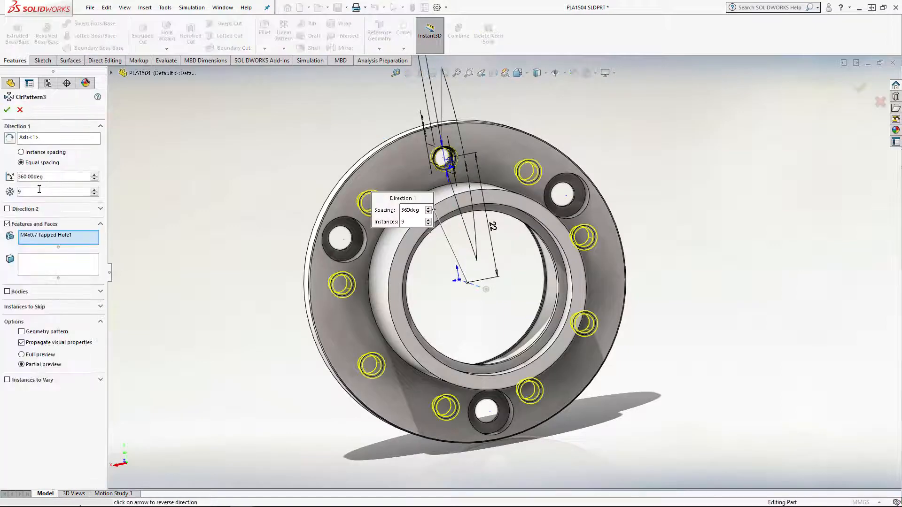
pyautogui.click(44, 192)
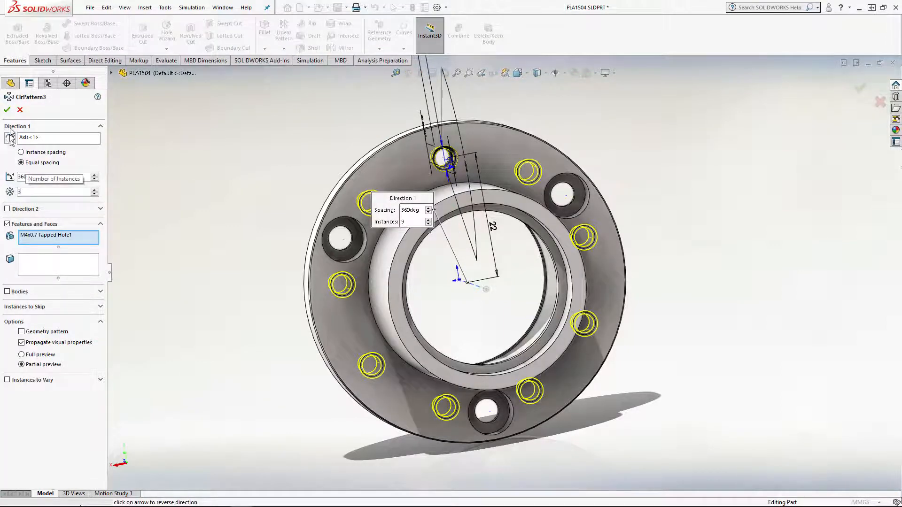
pyautogui.press('Return')
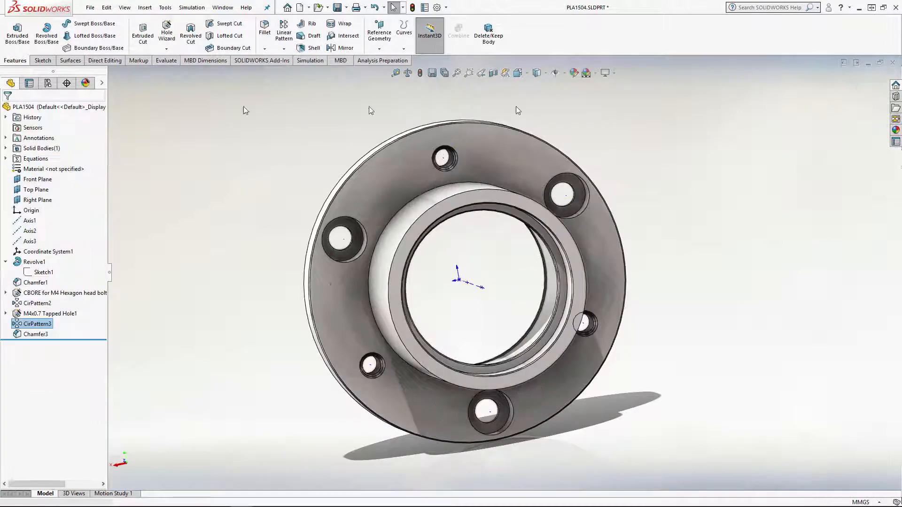
# Switch to Sheet 2 of the BEARING HOUSING drawing and bring its front and section views into view
pyautogui.click(222, 7)
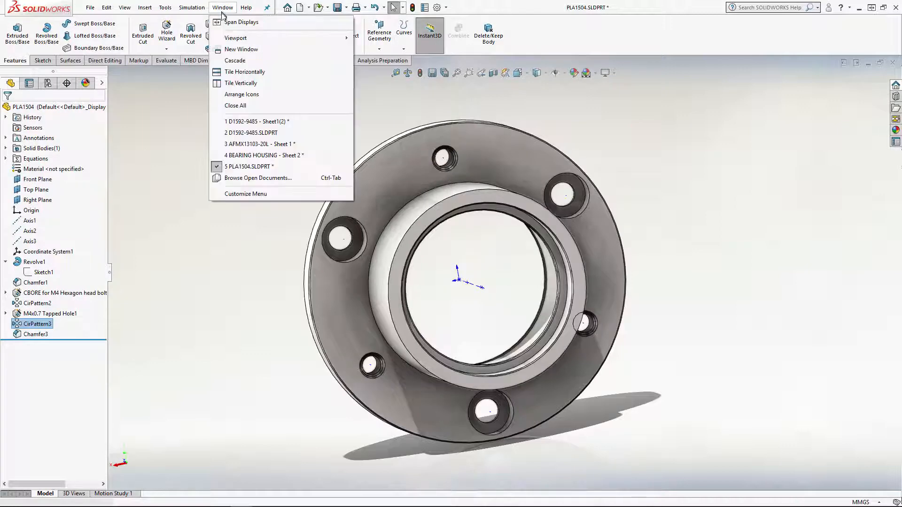
pyautogui.click(271, 155)
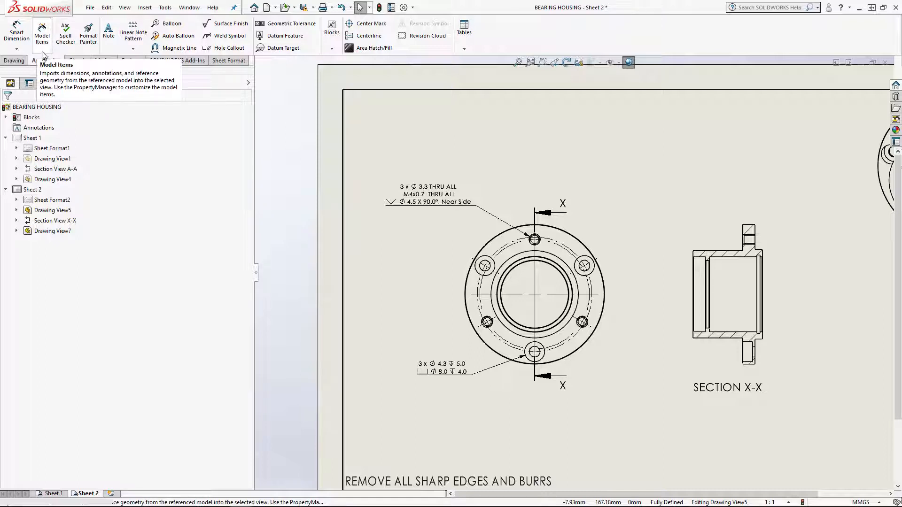
pyautogui.moveTo(595, 220); pyautogui.dragTo(502, 218, button='middle')
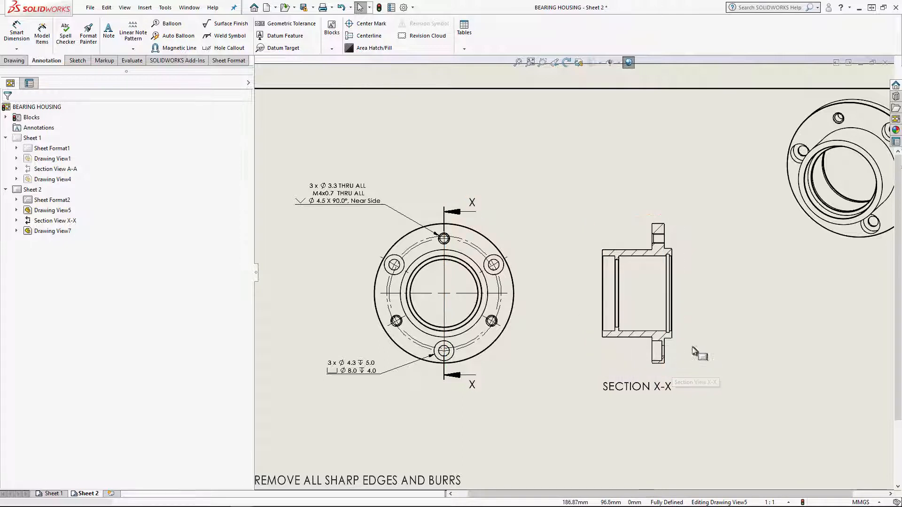
pyautogui.moveTo(691, 342); pyautogui.dragTo(639, 315, button='middle')
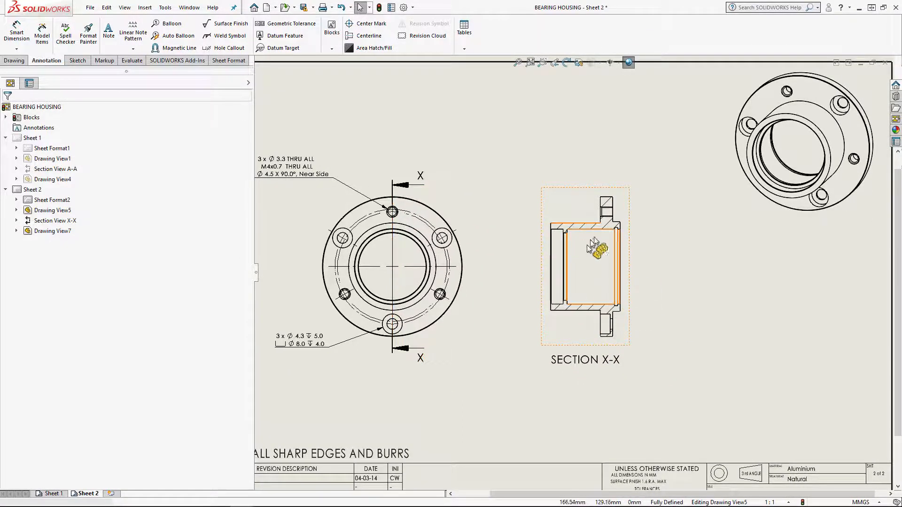
# Insert only the toleranced model dimensions of the entire model into Section View X-X
pyautogui.click(45, 44)
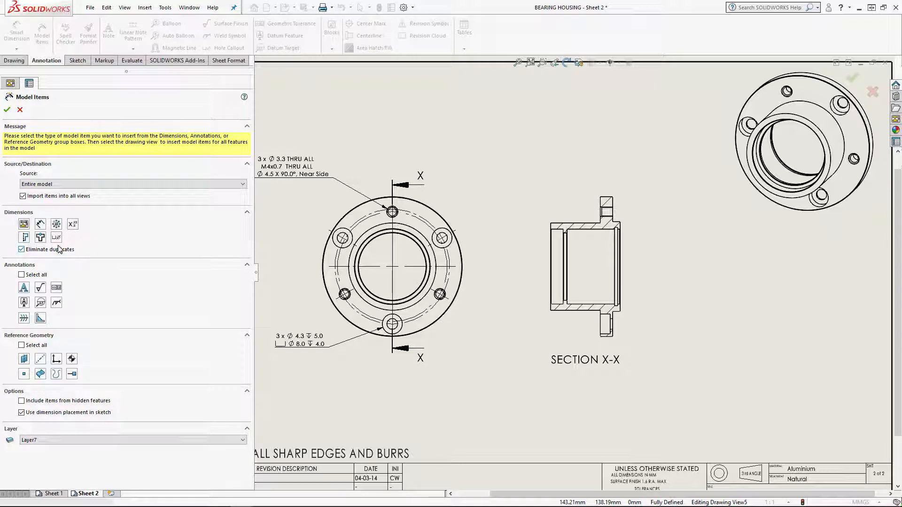
pyautogui.click(74, 226)
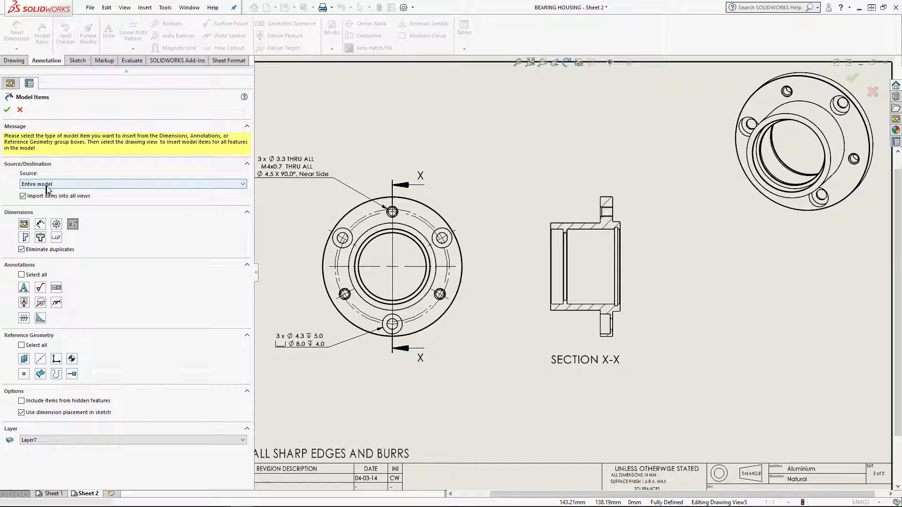
pyautogui.click(23, 196)
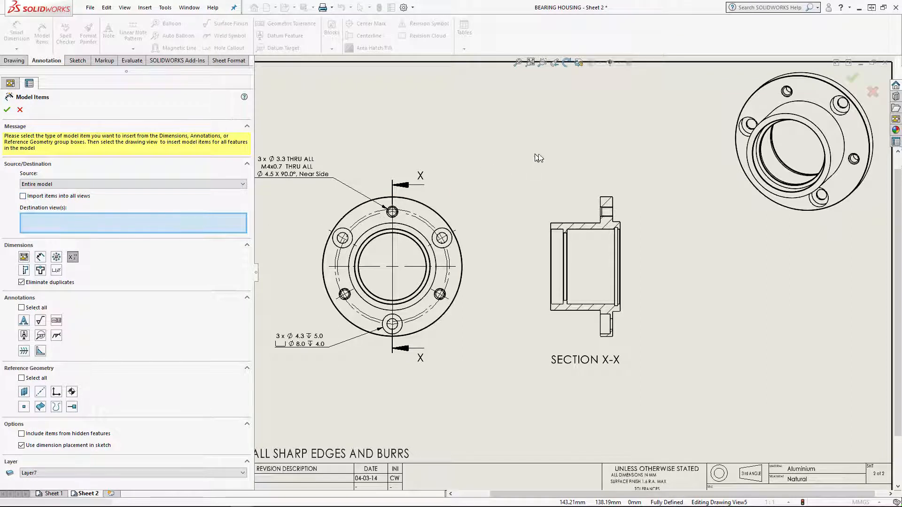
pyautogui.click(588, 191)
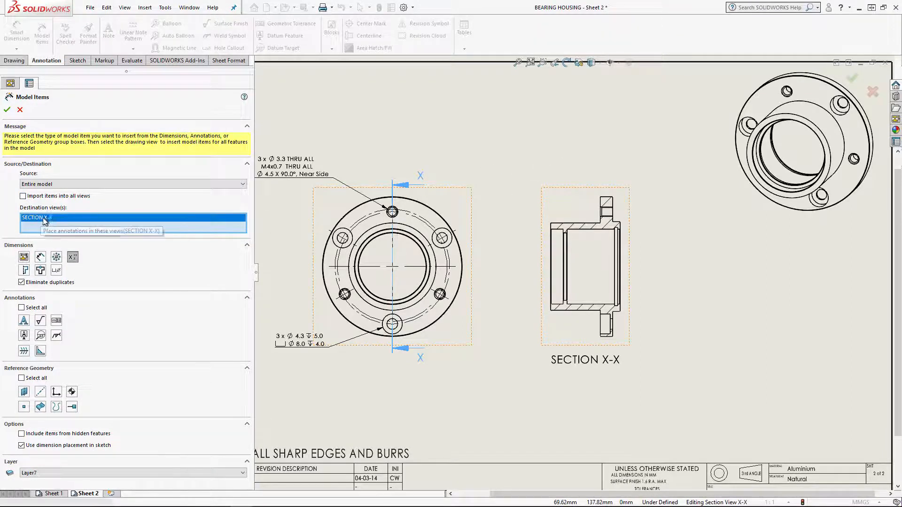
pyautogui.click(7, 111)
pyautogui.scroll(-5, 606, 224)
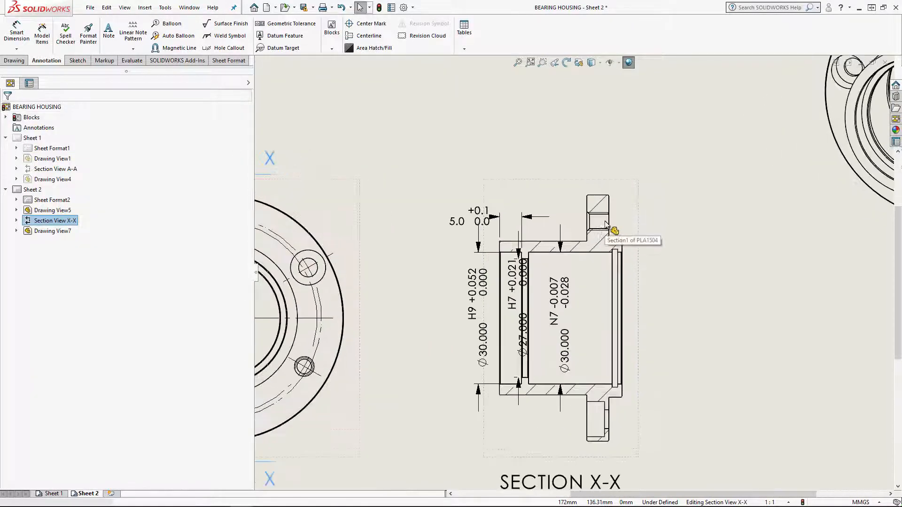
# Reposition the N7 bore diameter inside Section X-X and move the H9 and H7 diameter dimensions together outside the section's open end
pyautogui.scroll(2, 575, 263)
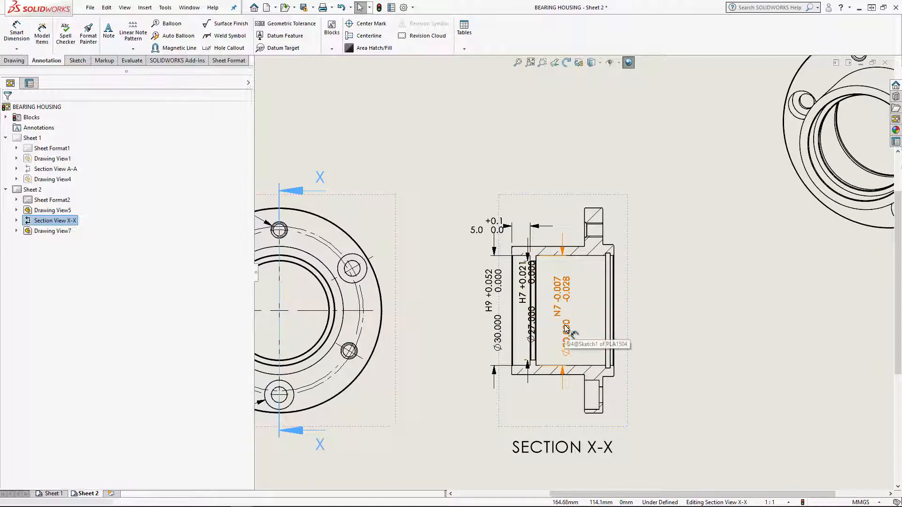
pyautogui.moveTo(565, 327); pyautogui.dragTo(577, 325)
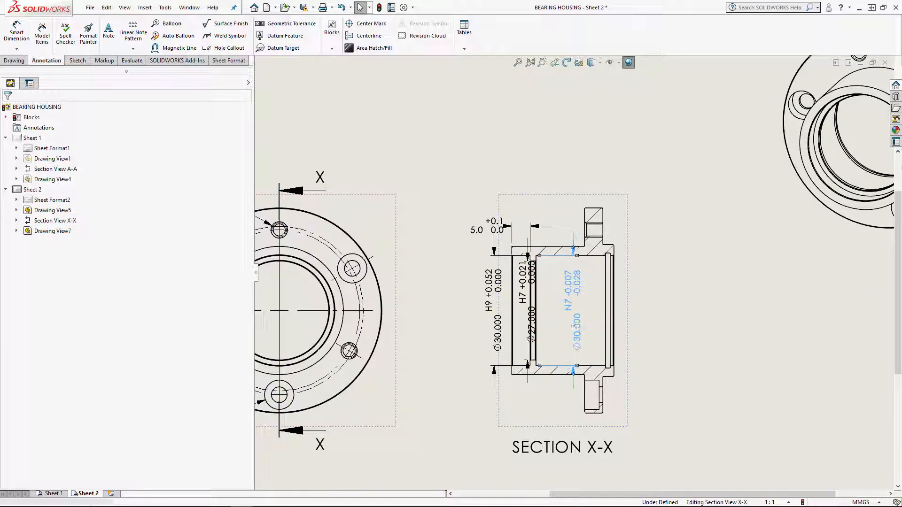
pyautogui.click(488, 287)
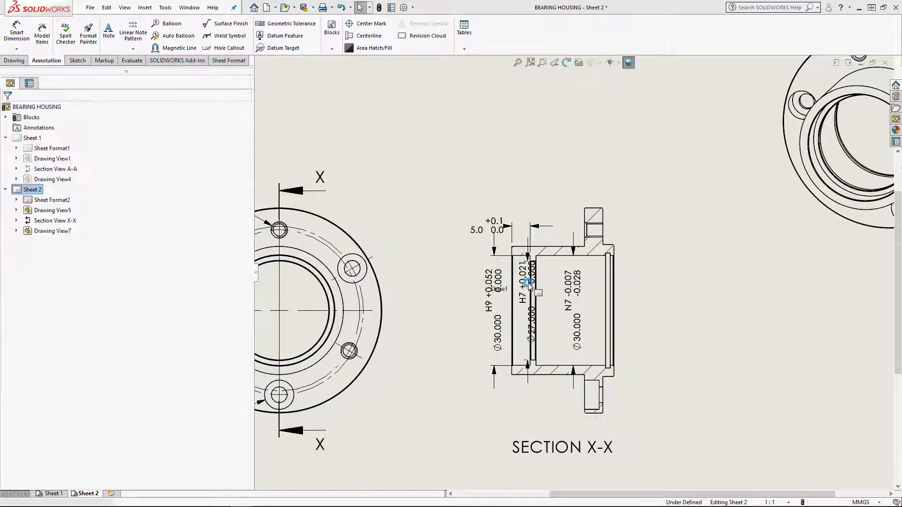
pyautogui.keyDown('ctrl'); pyautogui.click(527, 286); pyautogui.keyUp('ctrl')
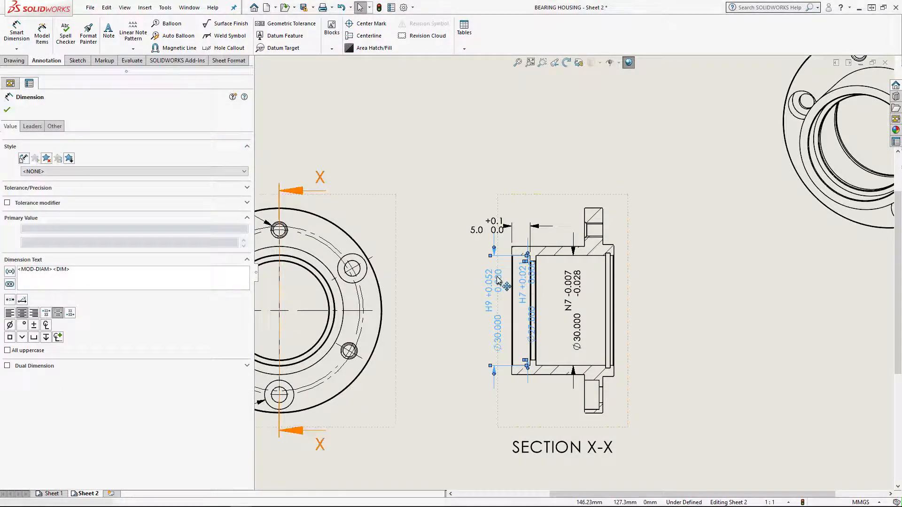
pyautogui.moveTo(491, 305); pyautogui.dragTo(455, 309)
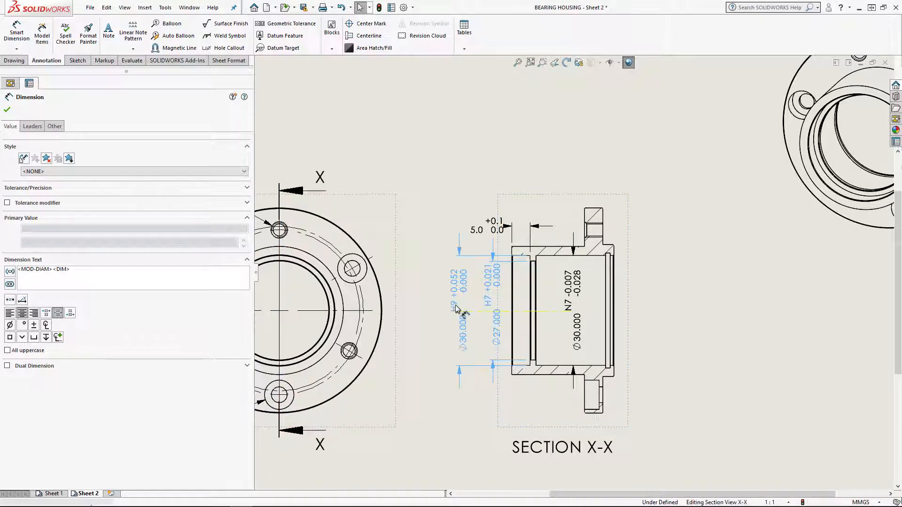
pyautogui.click(458, 431)
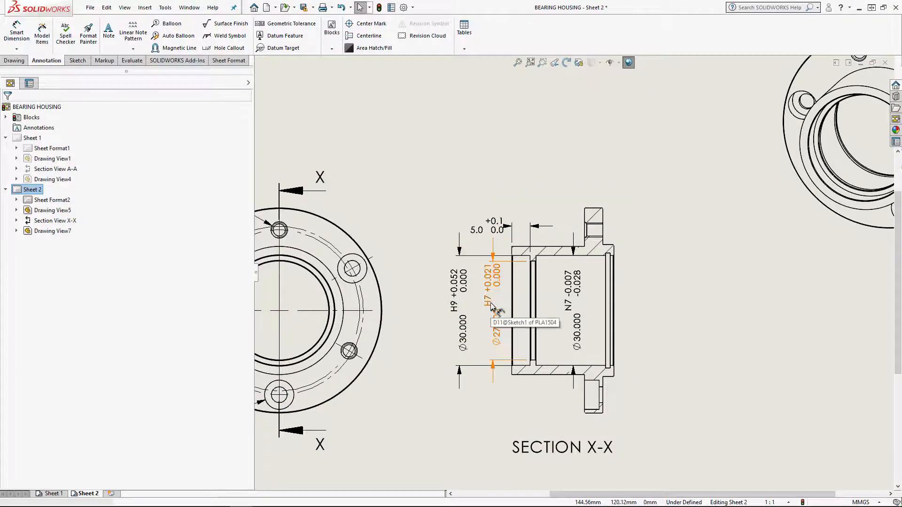
# Fine-tune the placement of the H7 diameter dimension and the 5.0 length dimension beside Section X-X
pyautogui.moveTo(492, 306); pyautogui.dragTo(494, 317)
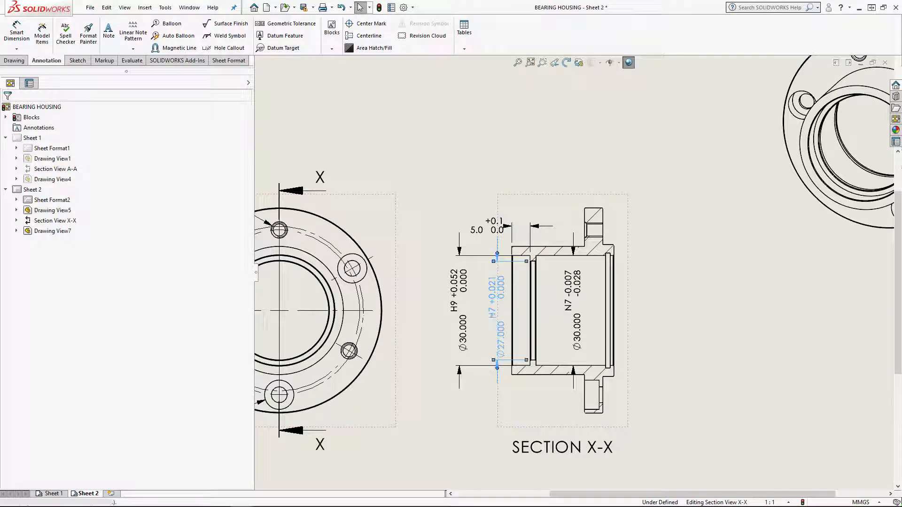
pyautogui.click(471, 433)
pyautogui.scroll(1, 503, 377)
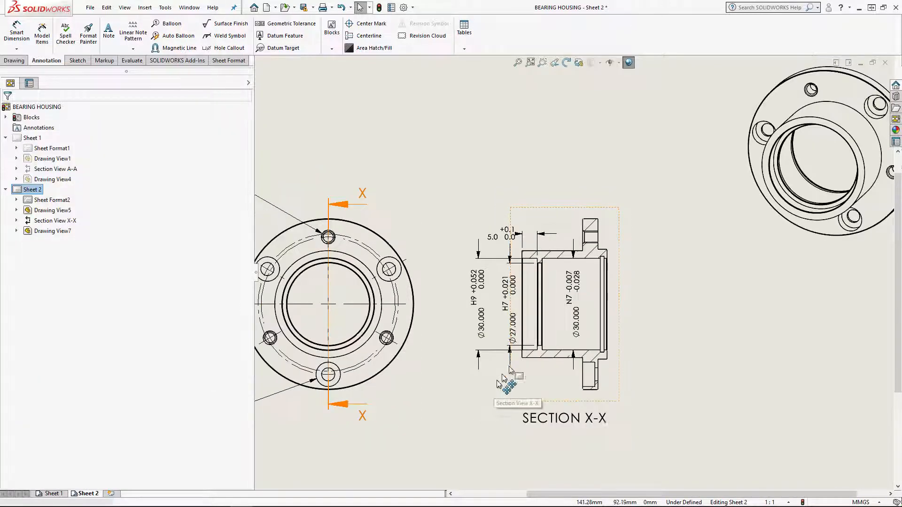
pyautogui.moveTo(510, 367); pyautogui.dragTo(475, 416, button='middle')
pyautogui.moveTo(473, 285)
pyautogui.mouseDown()
pyautogui.moveTo(474, 261)
pyautogui.moveTo(451, 277)
pyautogui.mouseUp()
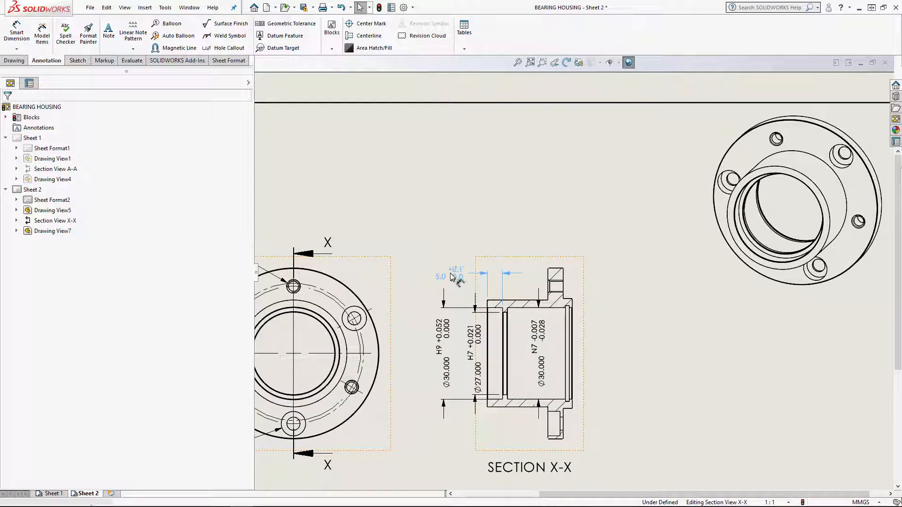
# Insert all marked and not-marked-for-drawing model dimensions into Section X-X and move the 56 mm flange diameter dimension outermost
pyautogui.click(42, 34)
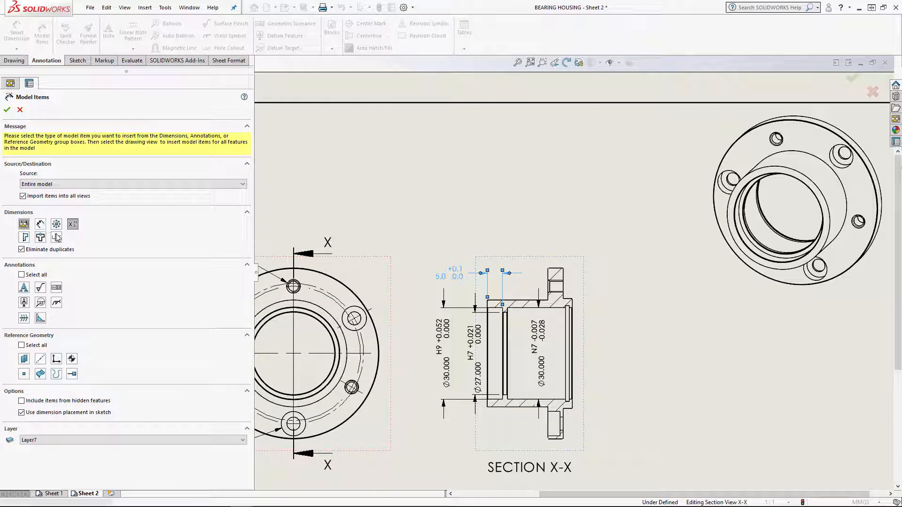
pyautogui.click(76, 225)
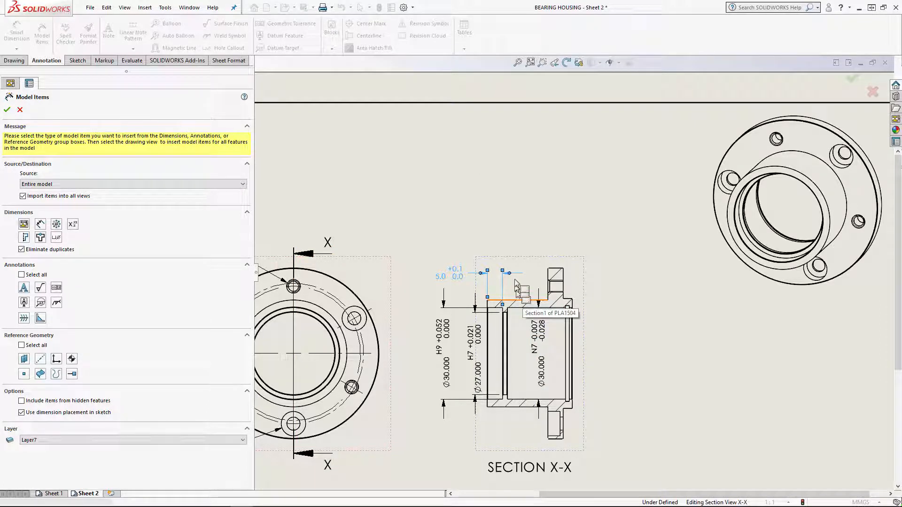
pyautogui.moveTo(520, 236); pyautogui.dragTo(519, 168, button='middle')
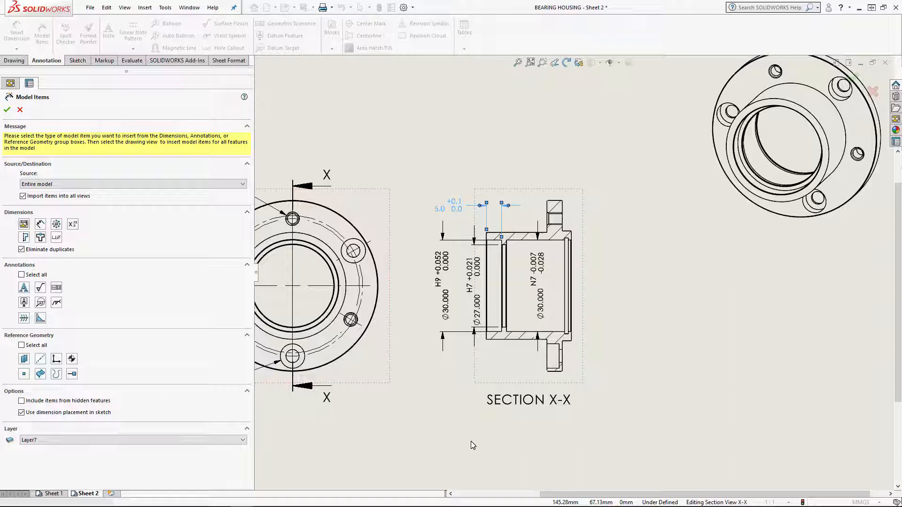
pyautogui.click(25, 225)
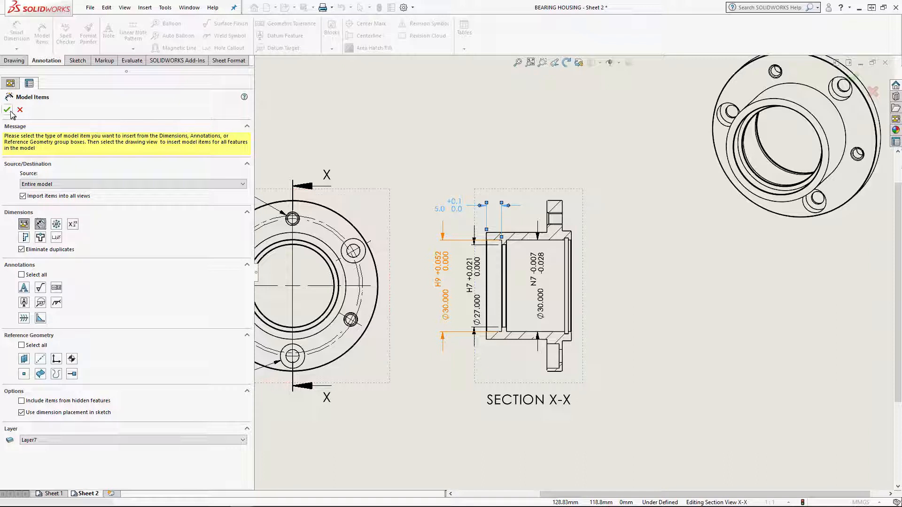
pyautogui.click(22, 197)
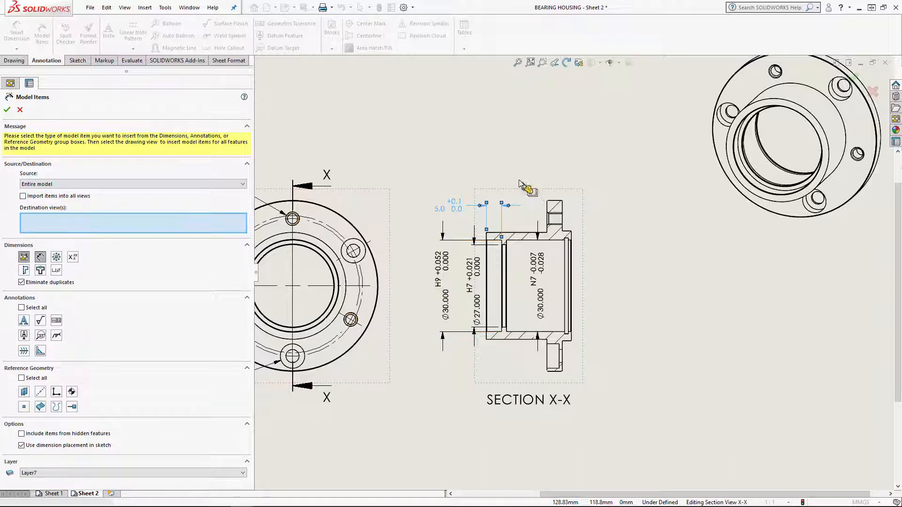
pyautogui.click(536, 200)
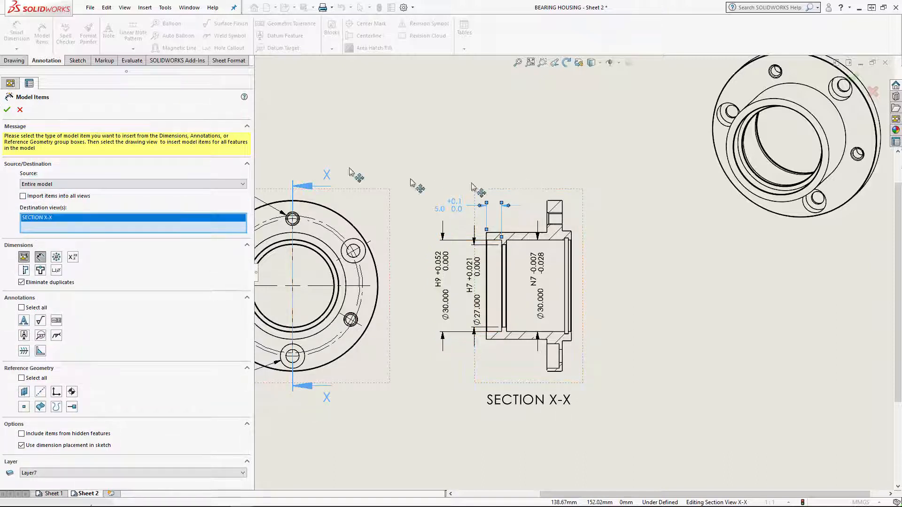
pyautogui.click(8, 109)
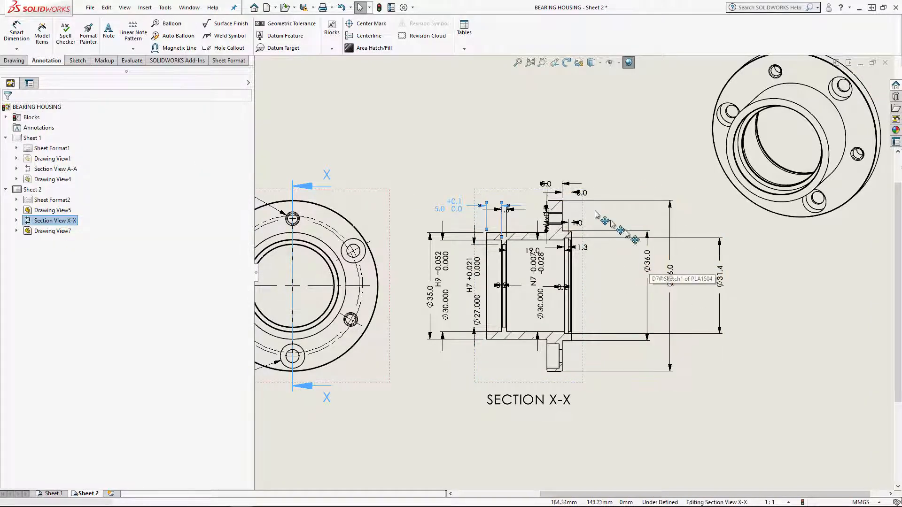
pyautogui.scroll(-1, 656, 272)
pyautogui.moveTo(671, 280); pyautogui.dragTo(612, 286)
# Undo the flange diameter dimension's move and the import of the marked and unmarked model dimensions in Section X-X
pyautogui.click(106, 7)
pyautogui.click(141, 21)
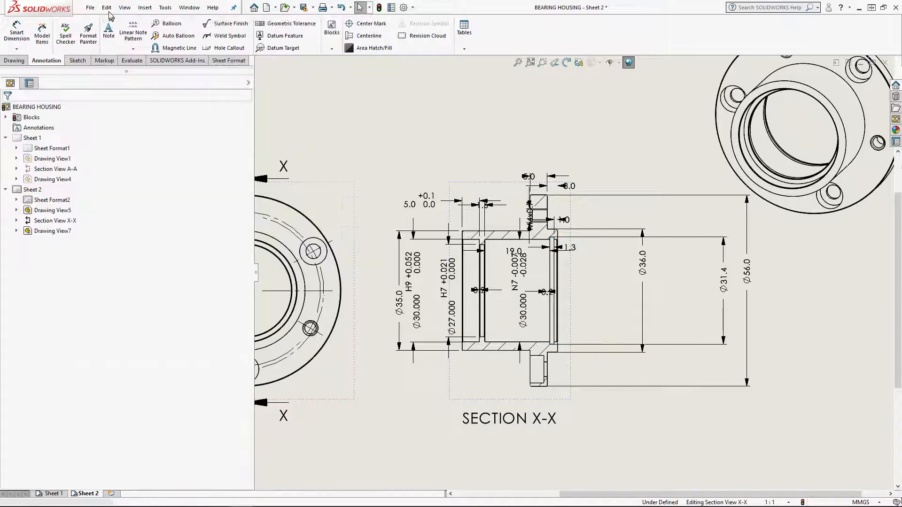
pyautogui.click(107, 8)
pyautogui.click(116, 22)
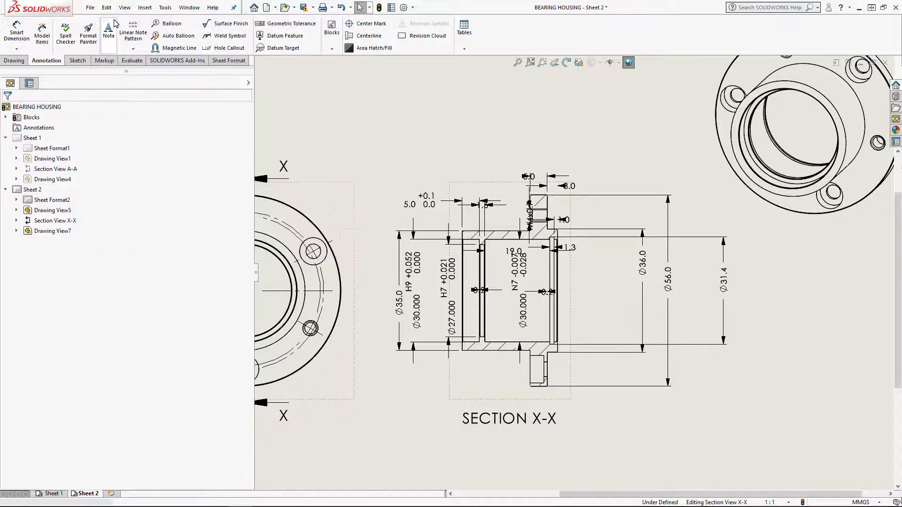
pyautogui.click(107, 7)
pyautogui.click(115, 21)
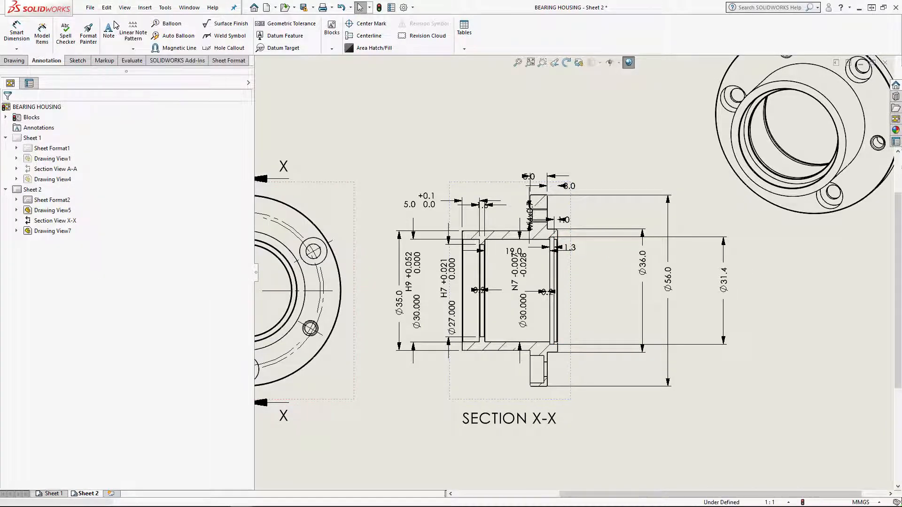
# Dimension the housing's overall length between its two end faces, placing the dimension beneath the section profile
pyautogui.click(17, 36)
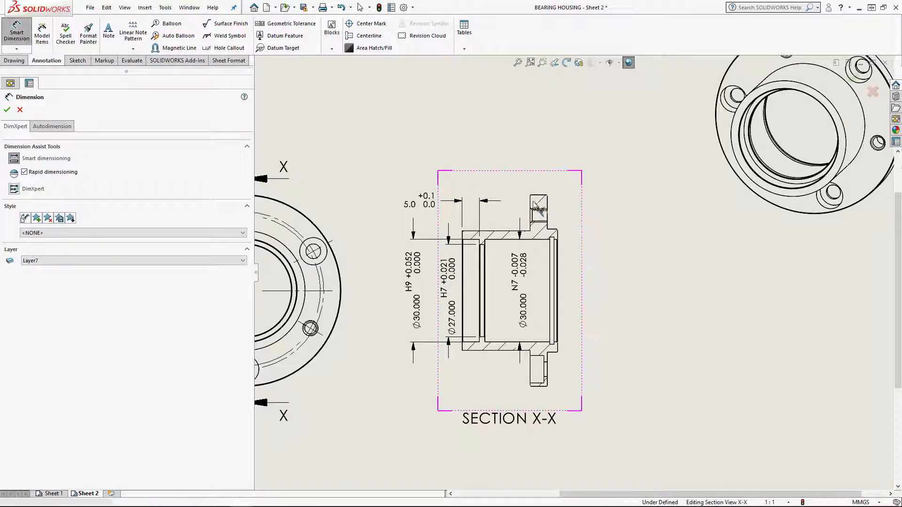
pyautogui.click(464, 350)
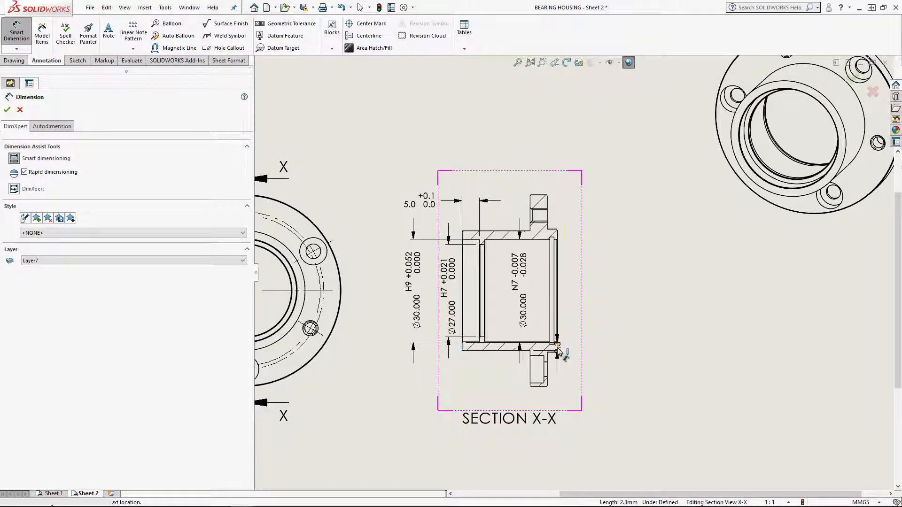
pyautogui.click(556, 348)
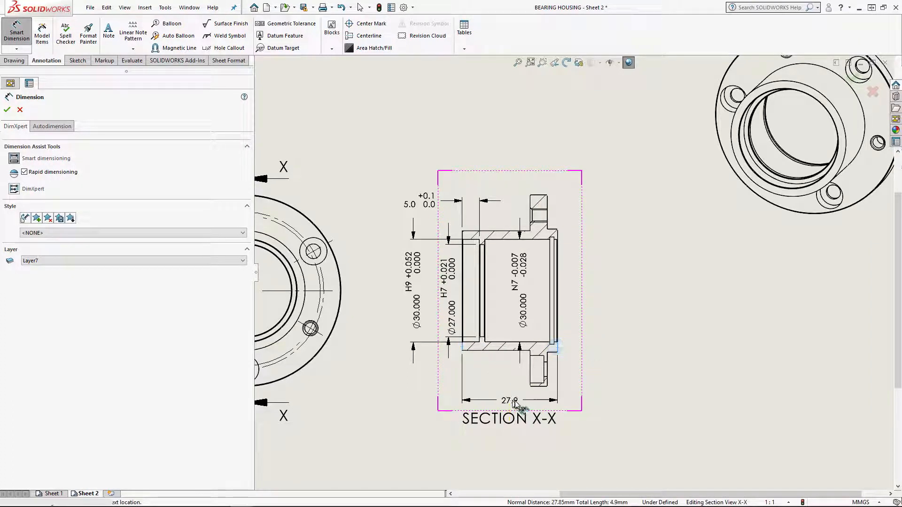
pyautogui.click(512, 406)
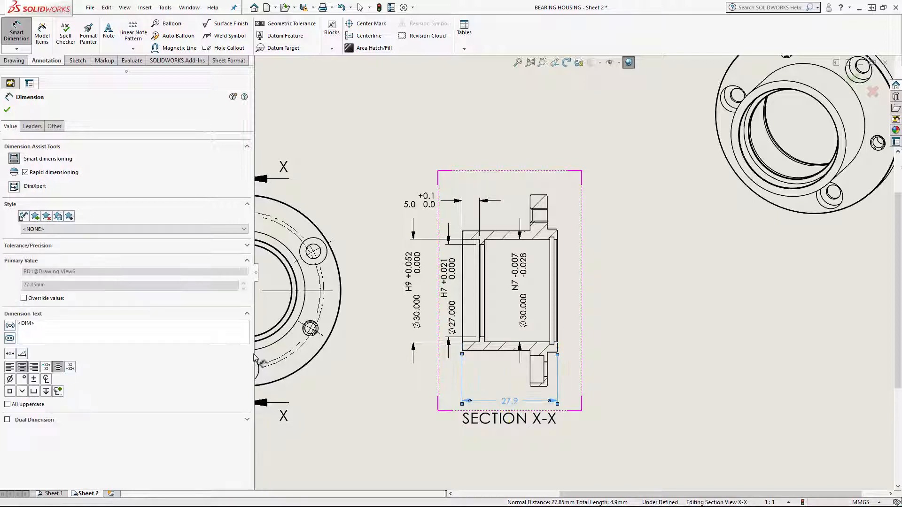
pyautogui.click(10, 110)
# Move the SECTION X-X label lower to clear the overall length dimension
pyautogui.scroll(2, 414, 304)
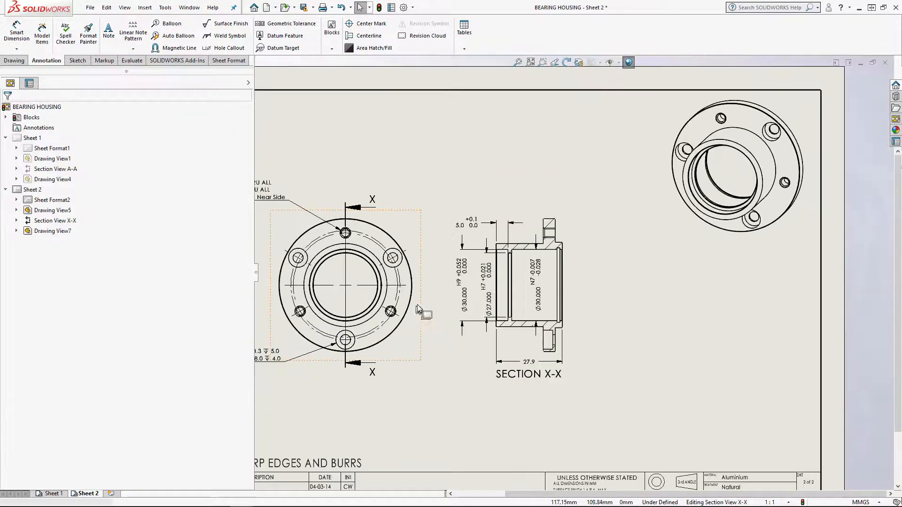
pyautogui.moveTo(421, 316); pyautogui.dragTo(491, 293, button='middle')
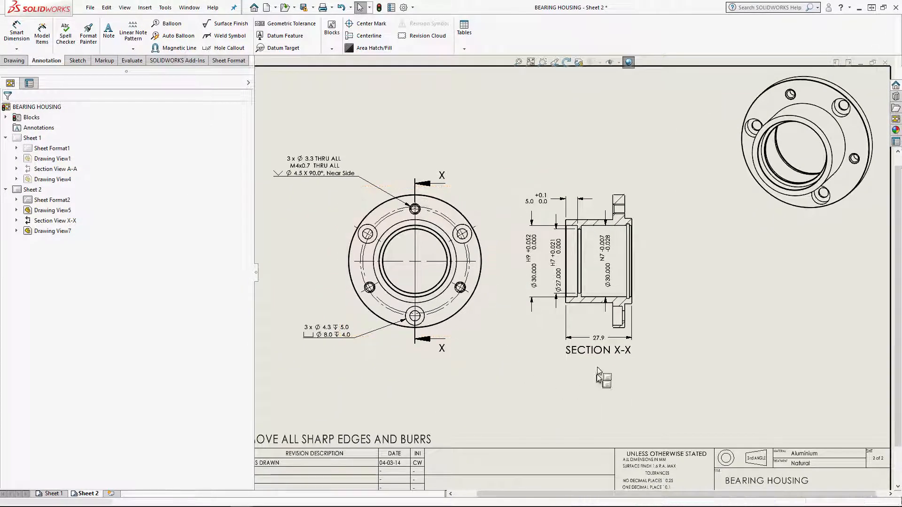
pyautogui.click(601, 356)
pyautogui.moveTo(601, 355); pyautogui.dragTo(601, 369)
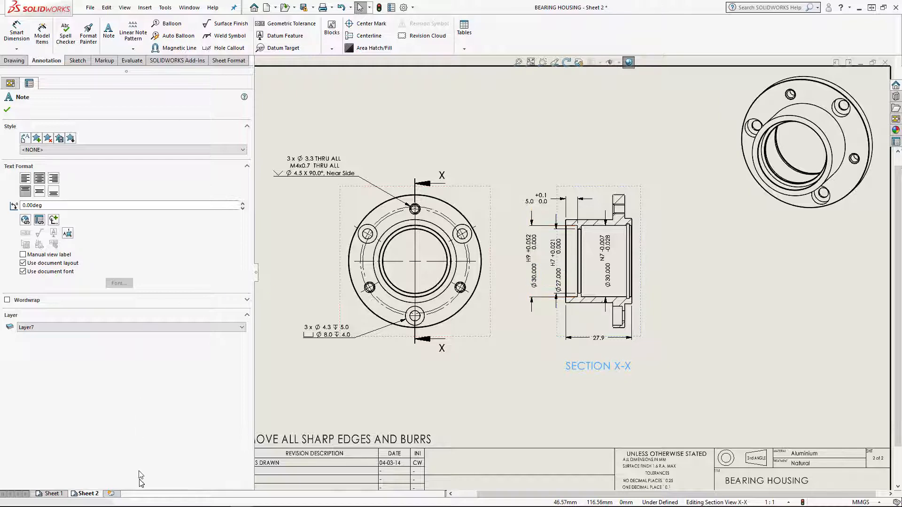
# Using Sheet 1 as reference, dimension the angles from the top to the upper-right hole and from there to the lower-right hole in Sheet 2's front view
pyautogui.click(53, 494)
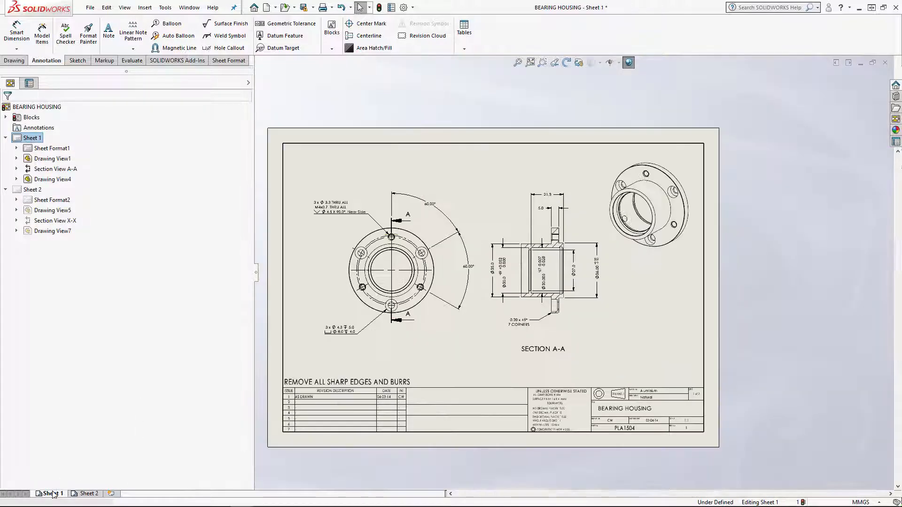
pyautogui.scroll(-5, 534, 253)
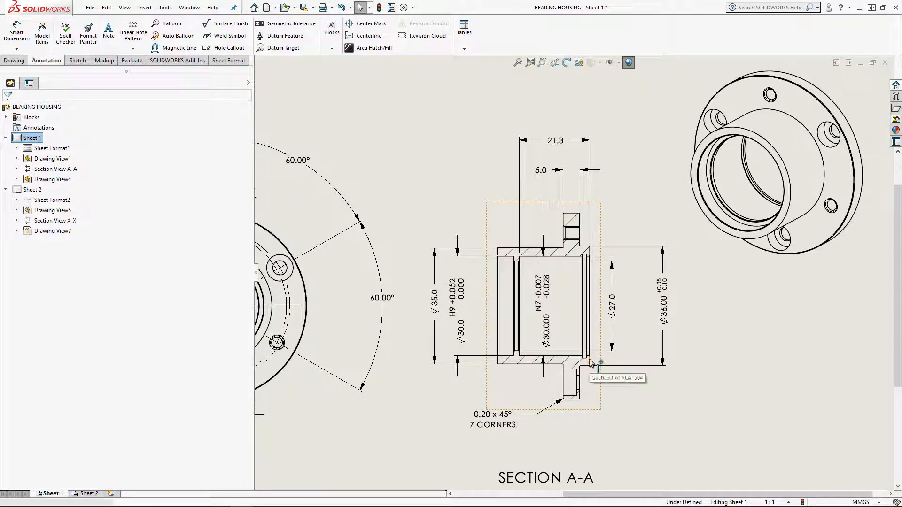
pyautogui.scroll(3, 574, 271)
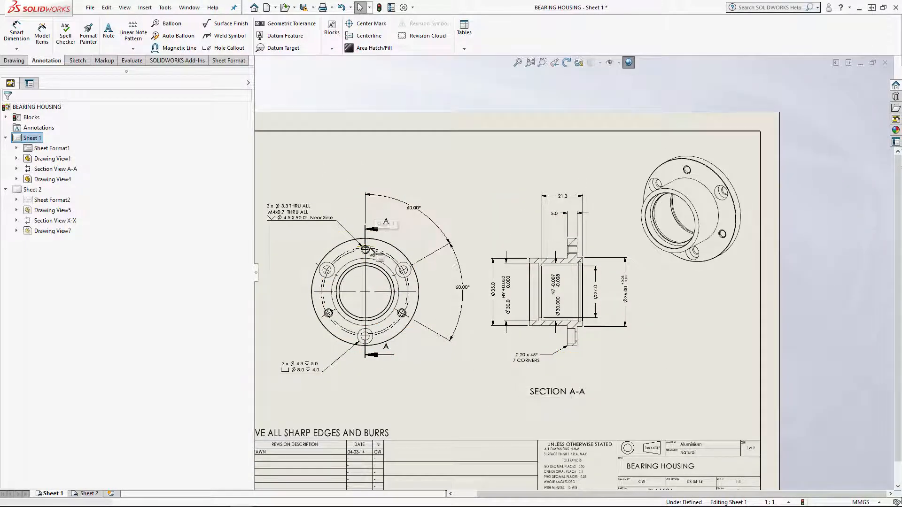
pyautogui.moveTo(371, 253); pyautogui.dragTo(465, 252, button='middle')
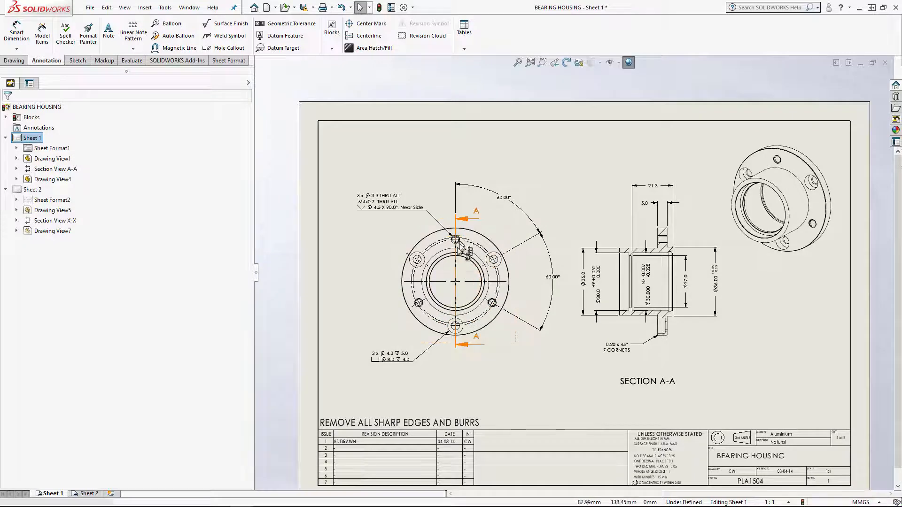
pyautogui.click(89, 493)
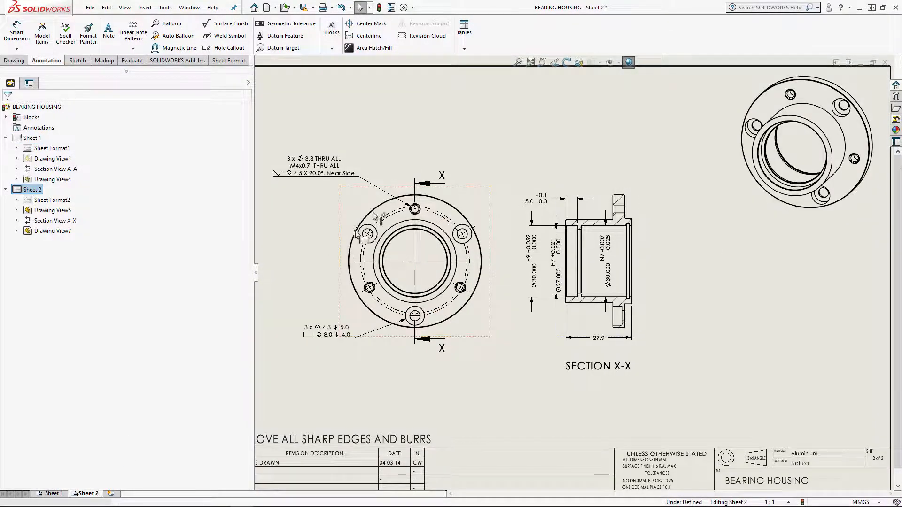
pyautogui.scroll(-5, 328, 184)
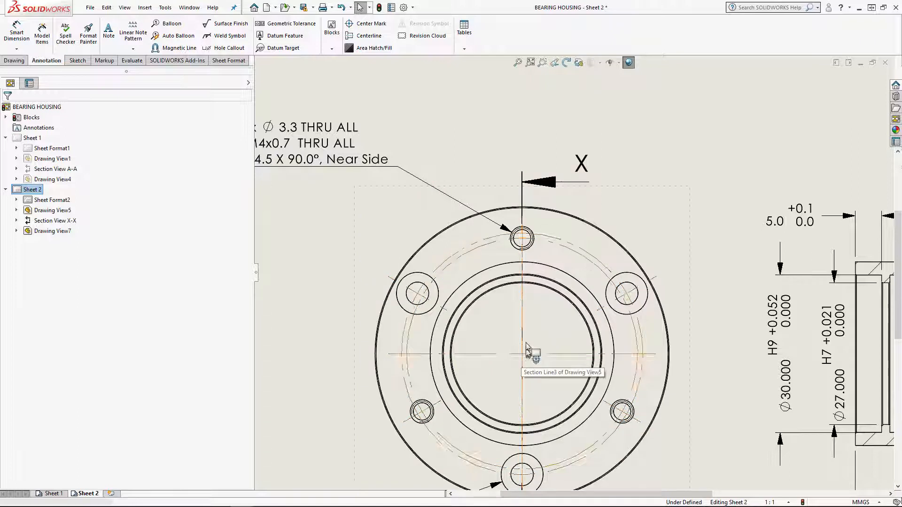
pyautogui.click(17, 33)
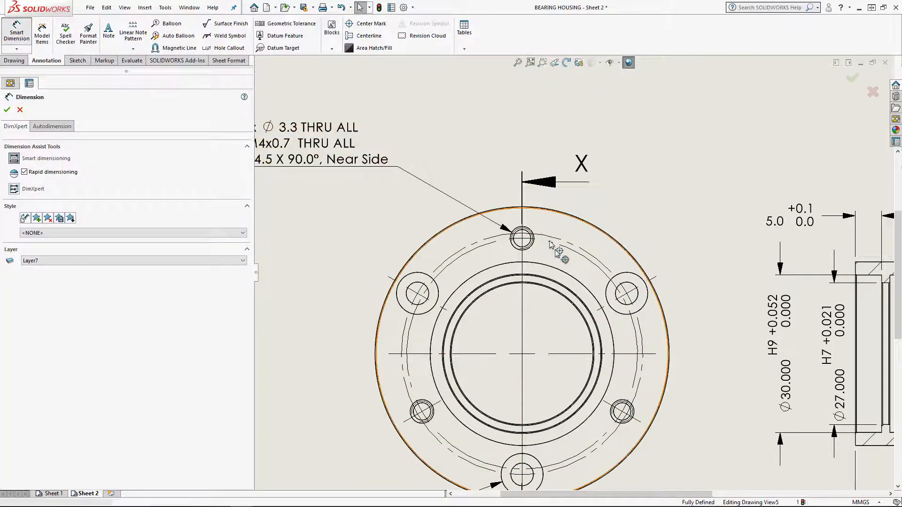
pyautogui.rightClick(525, 239)
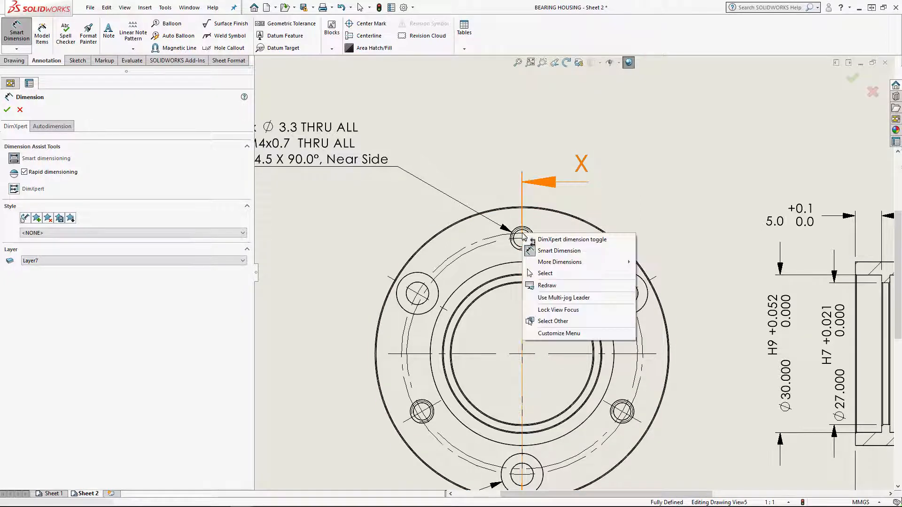
pyautogui.click(559, 321)
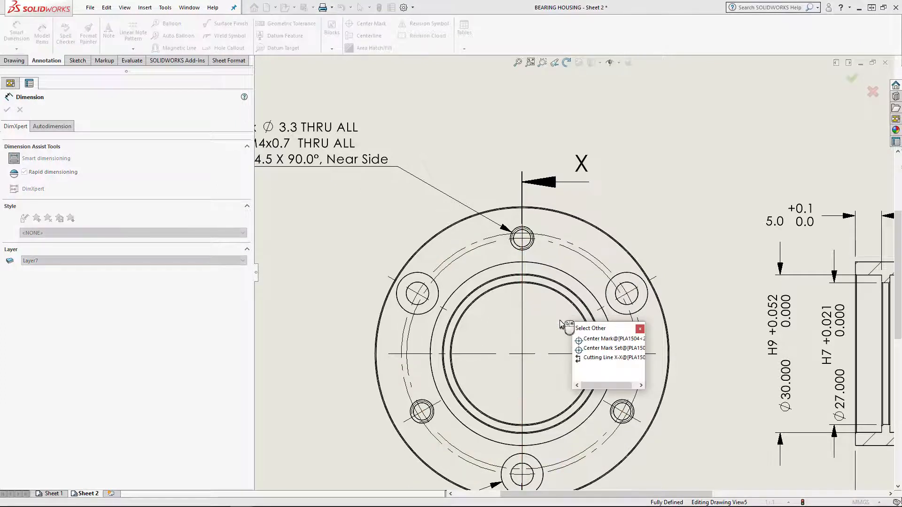
pyautogui.click(593, 340)
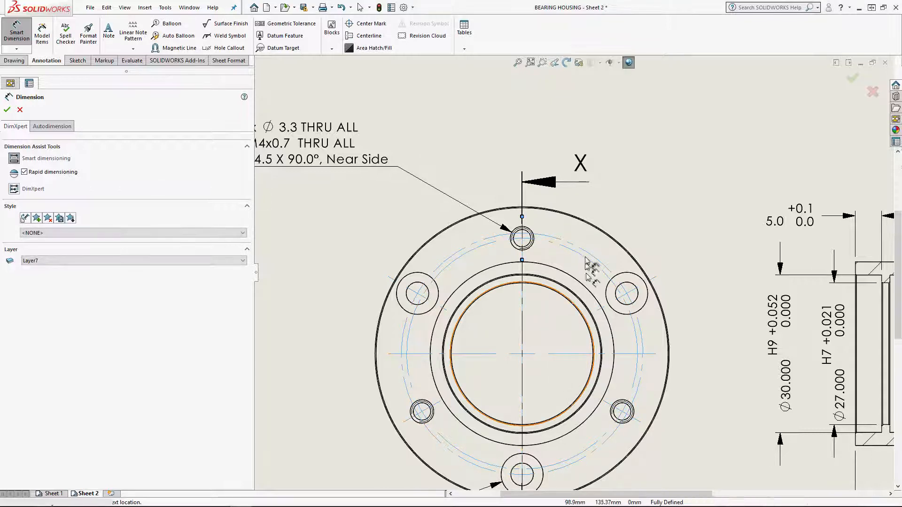
pyautogui.click(633, 293)
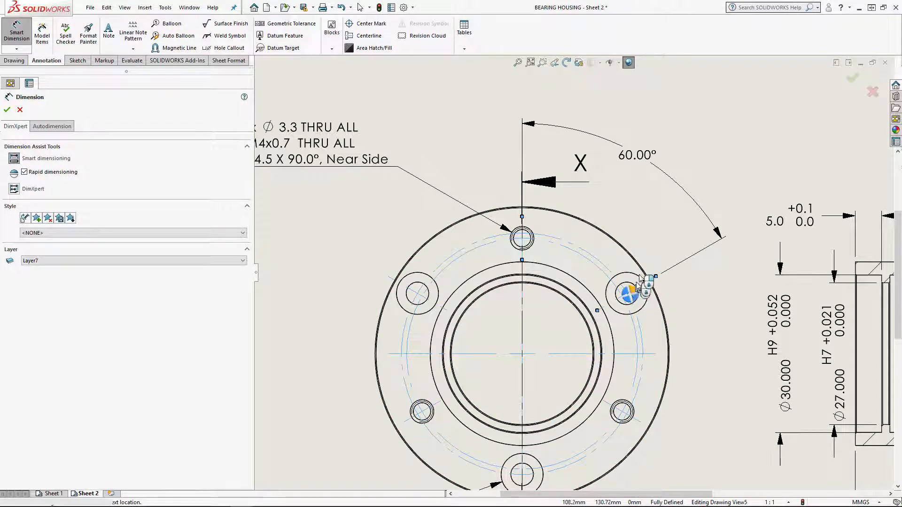
pyautogui.click(644, 158)
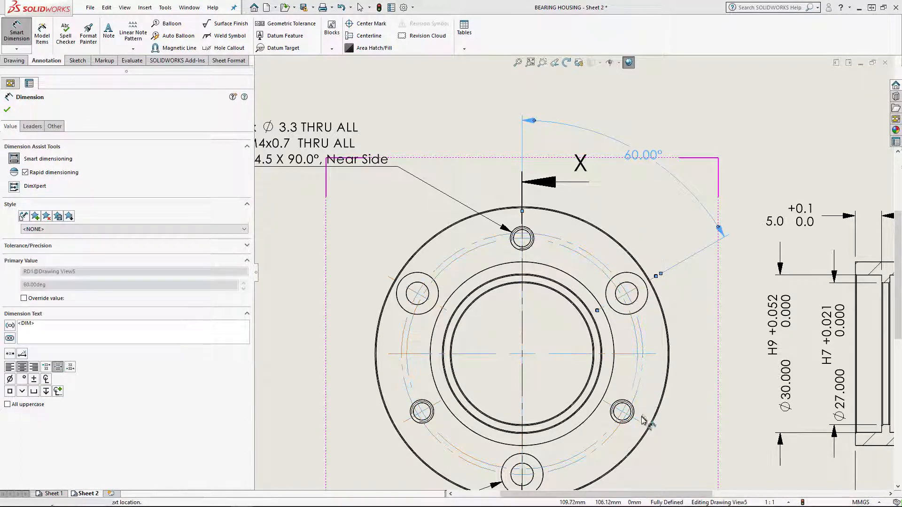
pyautogui.click(625, 414)
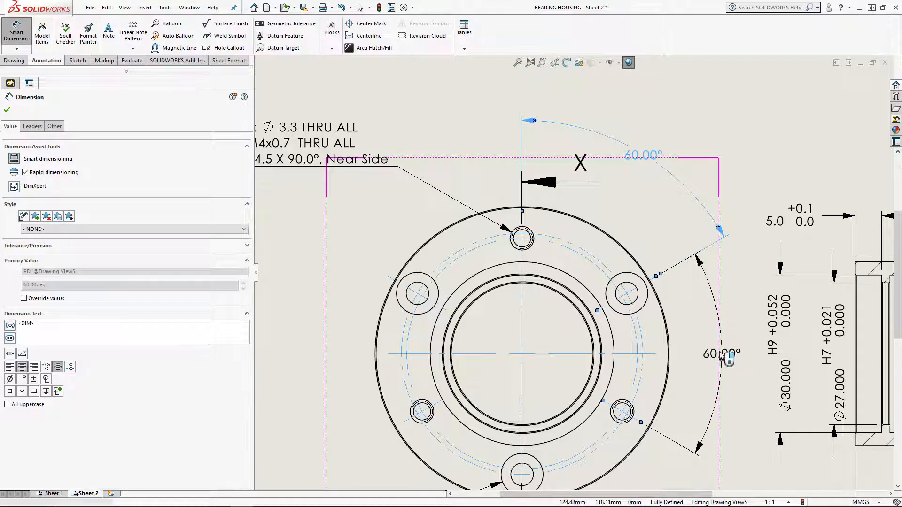
pyautogui.click(721, 355)
# Line up the arcs of the two angle dimensions and shift the front view left, clear of Section X-X's dimensions
pyautogui.moveTo(648, 158); pyautogui.dragTo(630, 158)
pyautogui.click(751, 352)
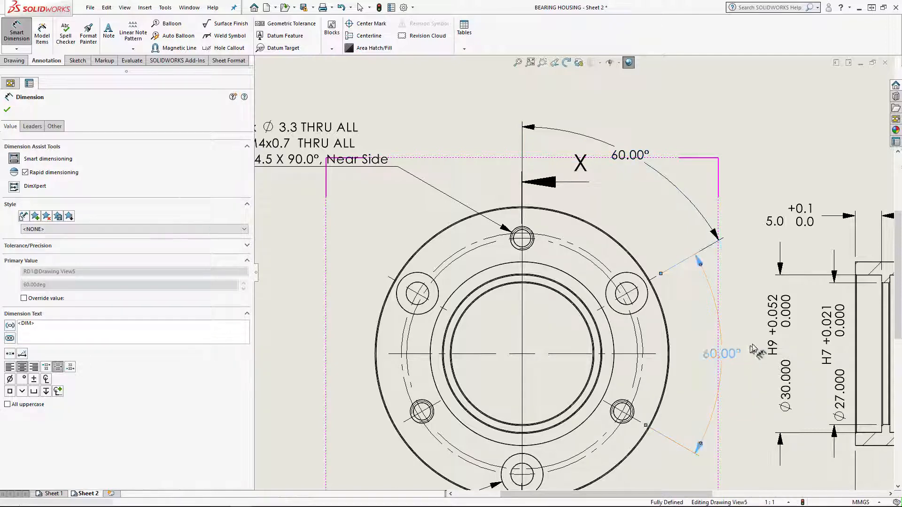
pyautogui.moveTo(753, 349); pyautogui.dragTo(751, 348)
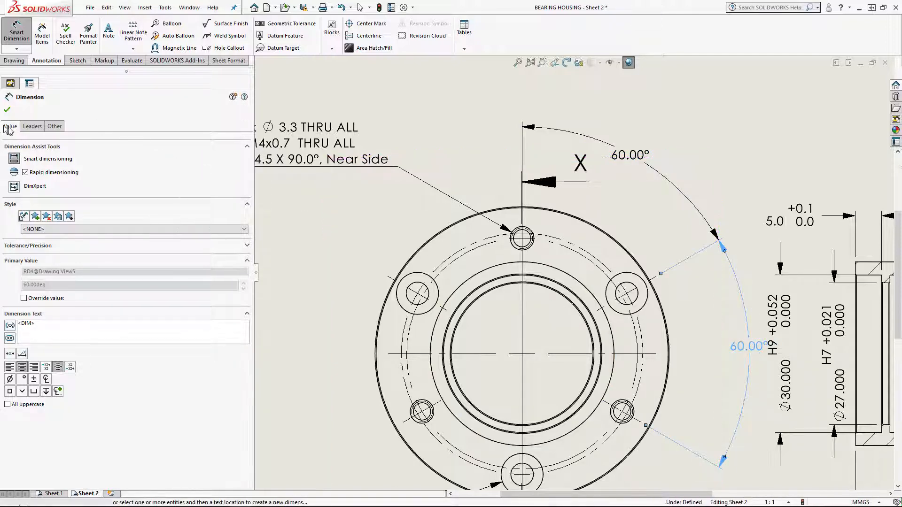
pyautogui.click(7, 110)
pyautogui.scroll(3, 571, 273)
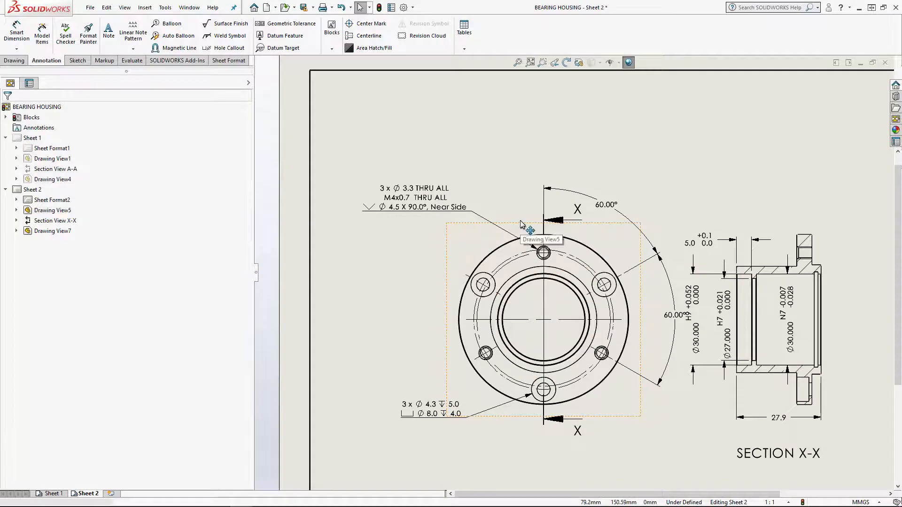
pyautogui.moveTo(520, 225); pyautogui.dragTo(485, 224)
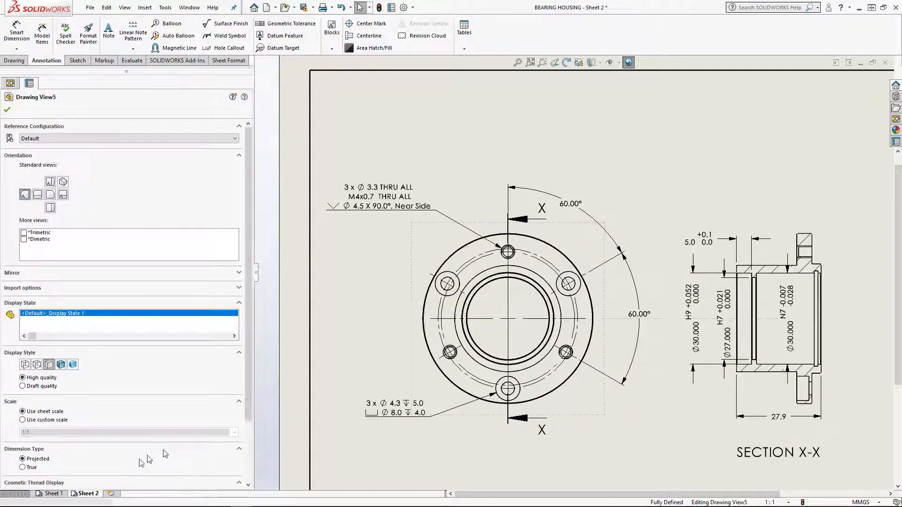
# Following Sheet 1, dimension Section X-X from the bearing bore's inner shoulder to the flange-side end face, placing the dimension above the profile
pyautogui.click(49, 494)
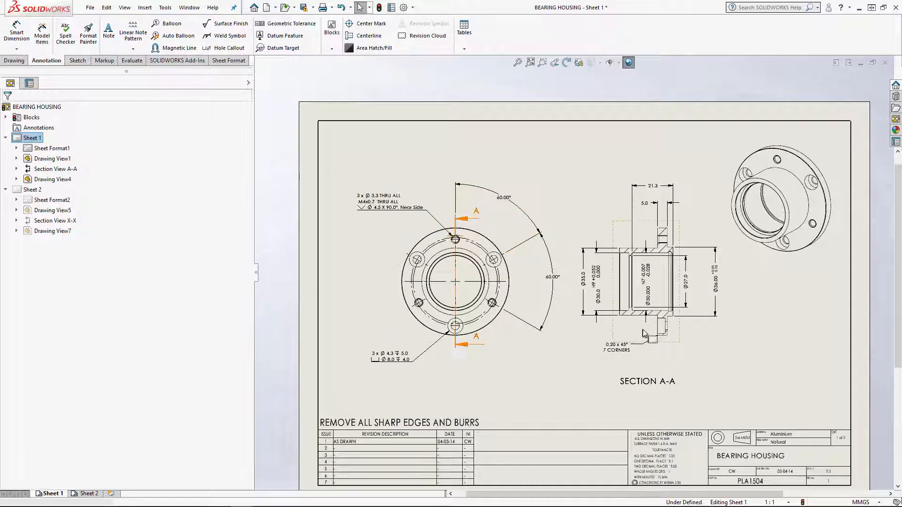
pyautogui.moveTo(607, 361); pyautogui.dragTo(527, 361, button='middle')
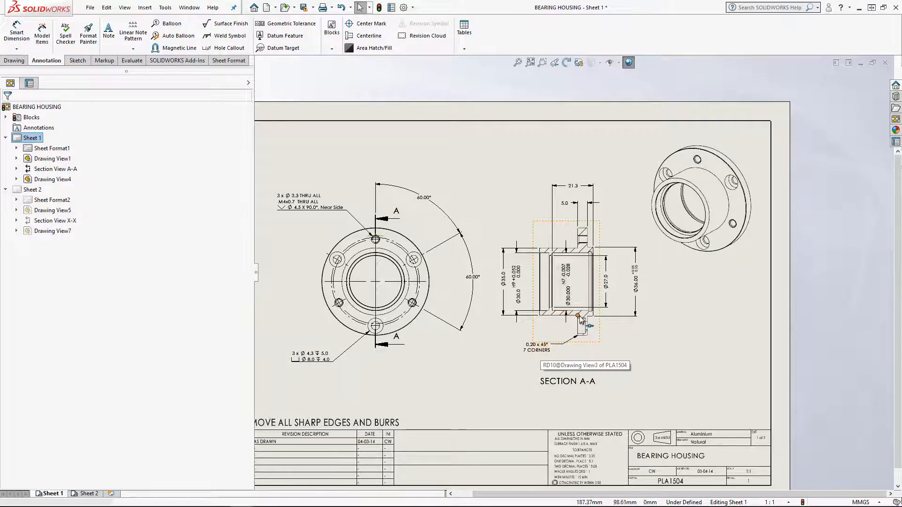
pyautogui.scroll(-3, 628, 294)
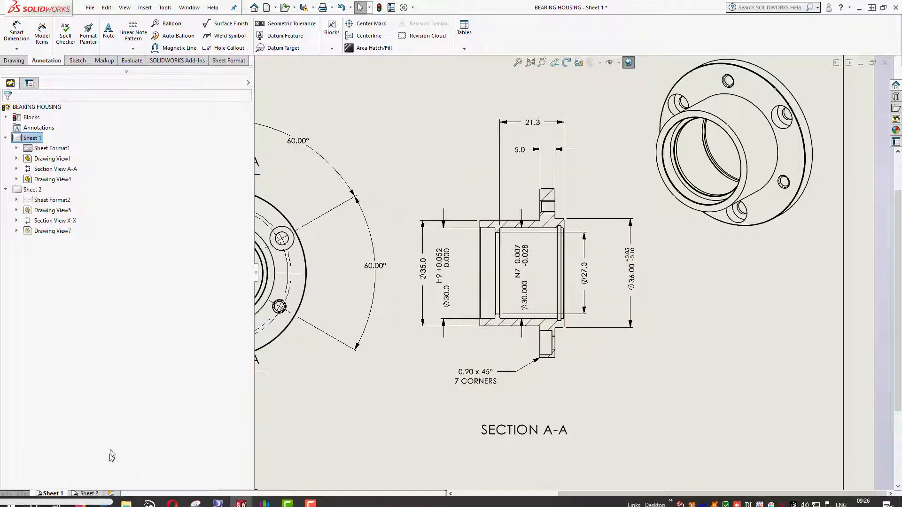
pyautogui.click(89, 493)
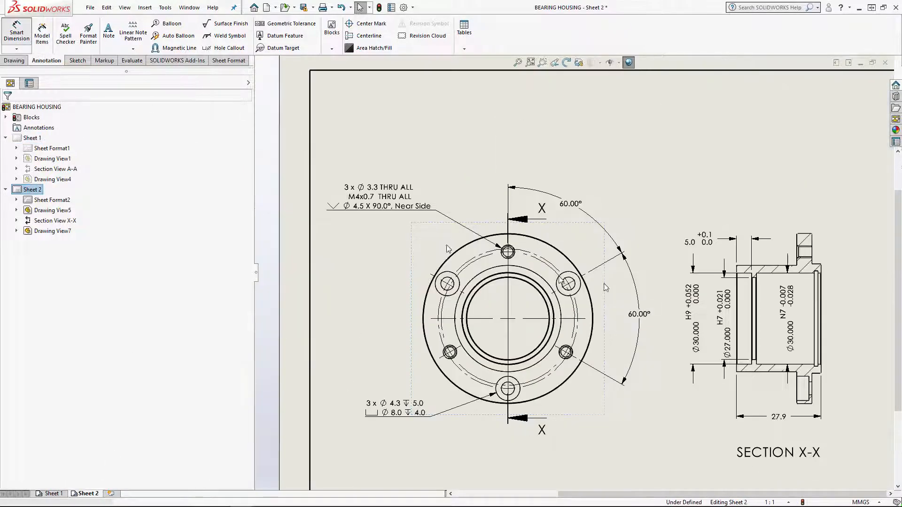
pyautogui.moveTo(753, 311); pyautogui.dragTo(428, 319, button='middle')
pyautogui.scroll(-2, 450, 285)
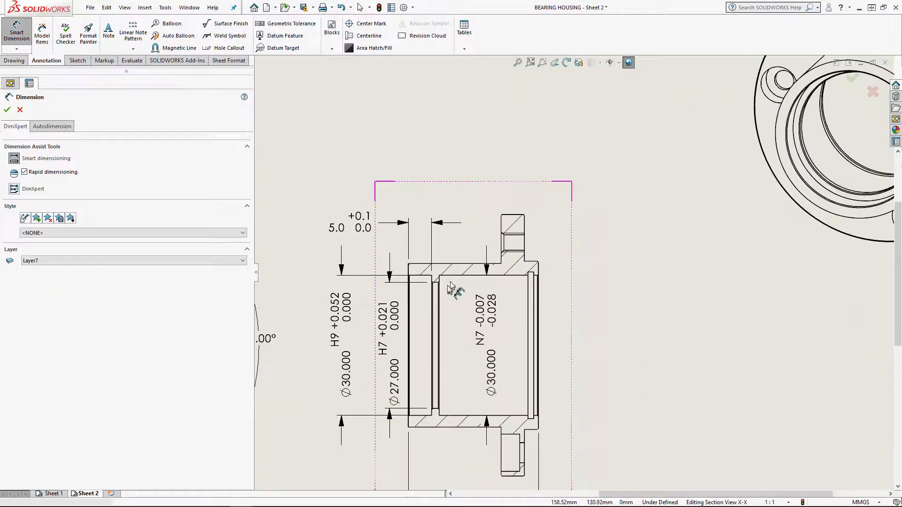
pyautogui.scroll(-2, 450, 286)
pyautogui.click(455, 277)
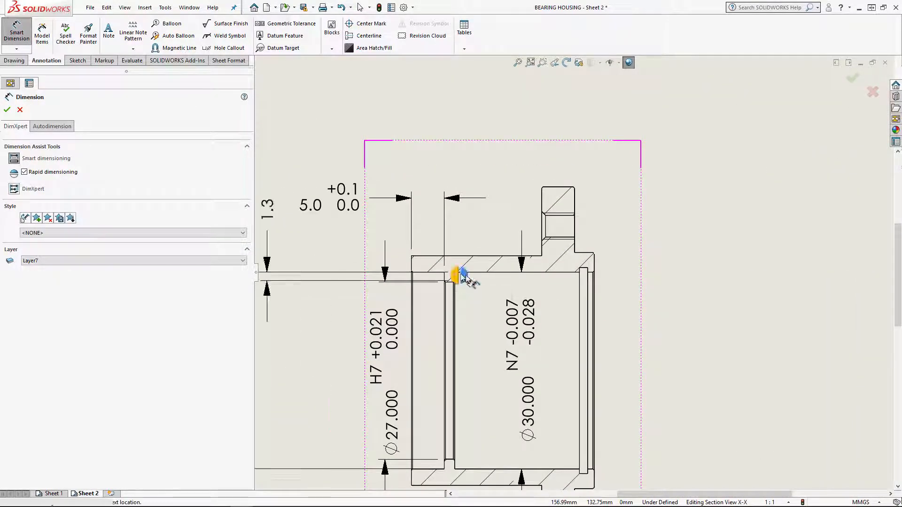
pyautogui.click(594, 258)
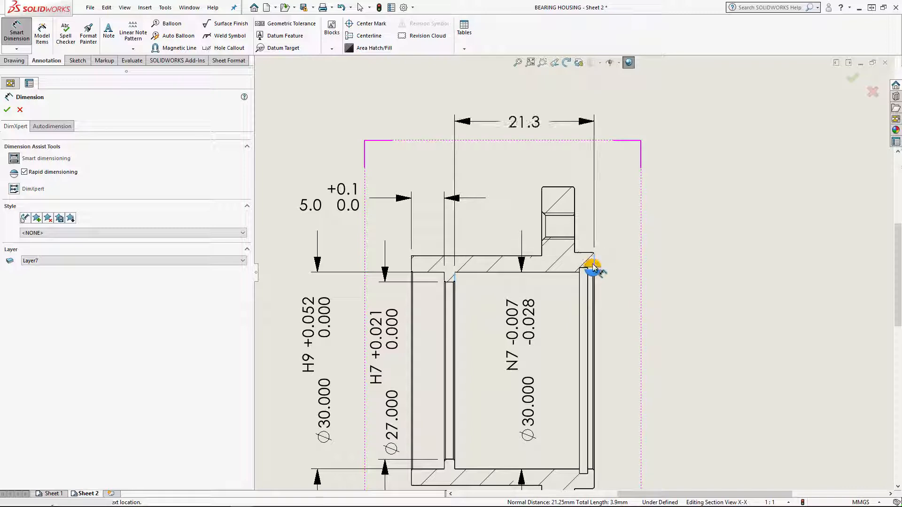
pyautogui.click(7, 110)
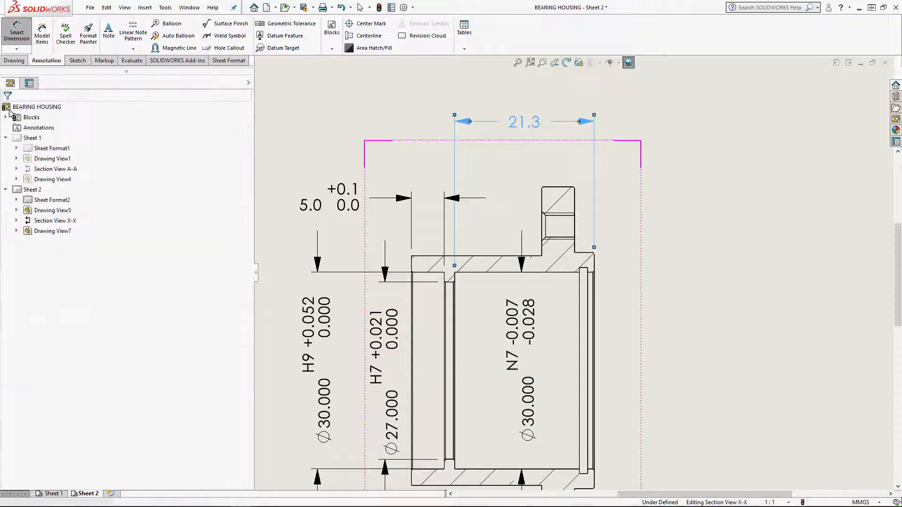
pyautogui.scroll(2, 451, 268)
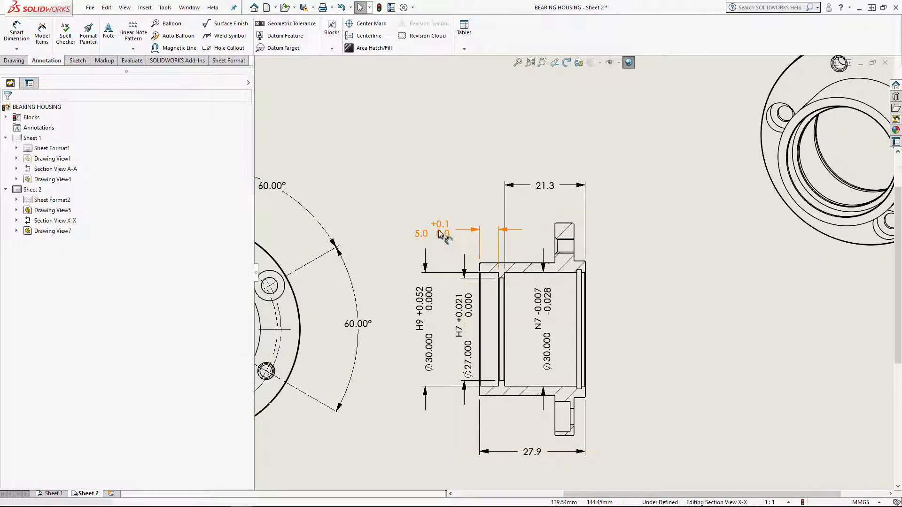
pyautogui.scroll(2, 745, 264)
# Following Sheet 1's chamfer callout, add a chamfer dimension to Section X-X's lower flange corner, placing it below the profile
pyautogui.moveTo(715, 290); pyautogui.dragTo(675, 261, button='middle')
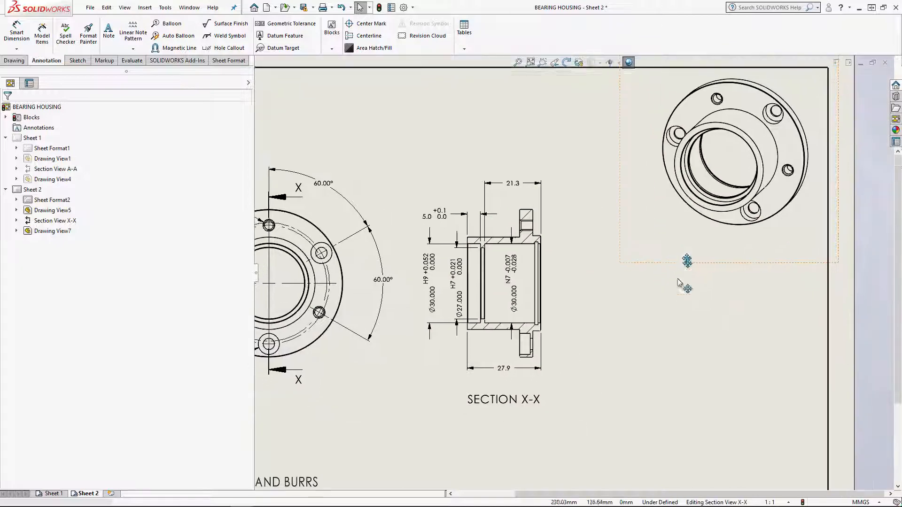
pyautogui.click(53, 494)
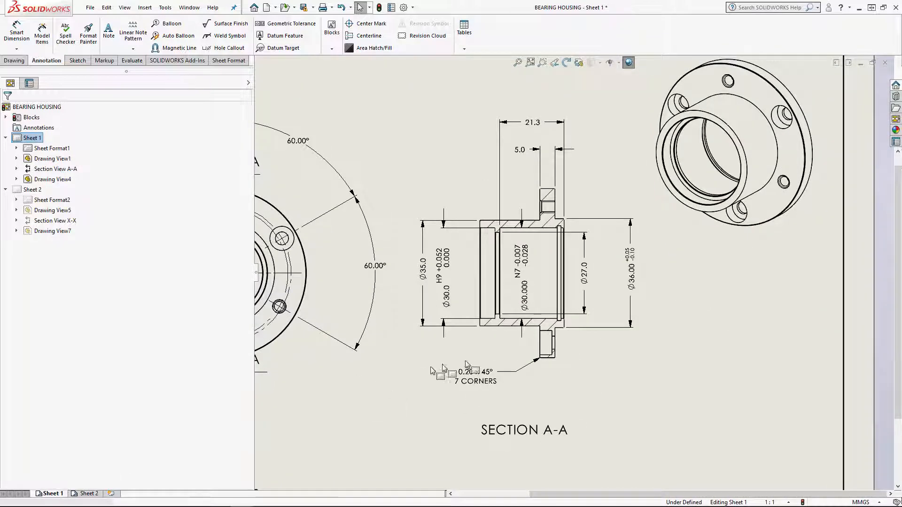
pyautogui.scroll(-1, 517, 359)
pyautogui.moveTo(537, 359); pyautogui.dragTo(630, 347, button='middle')
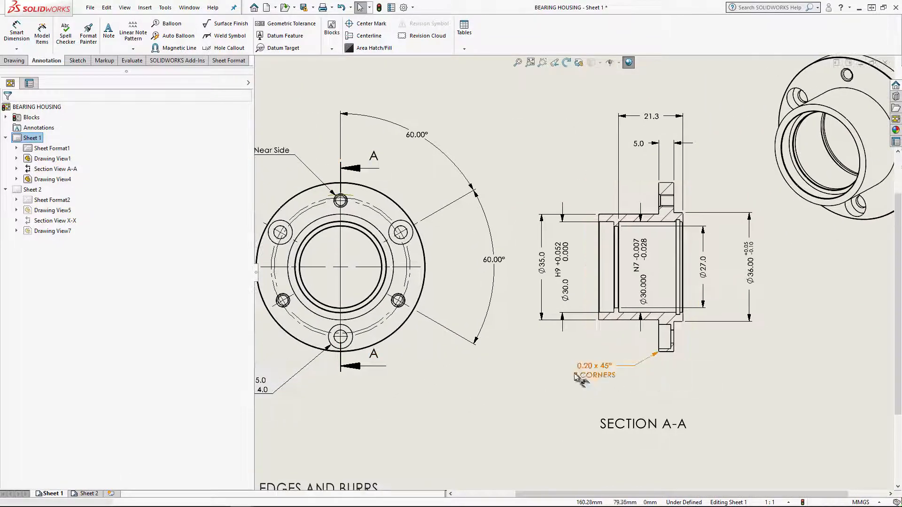
pyautogui.scroll(-6, 658, 360)
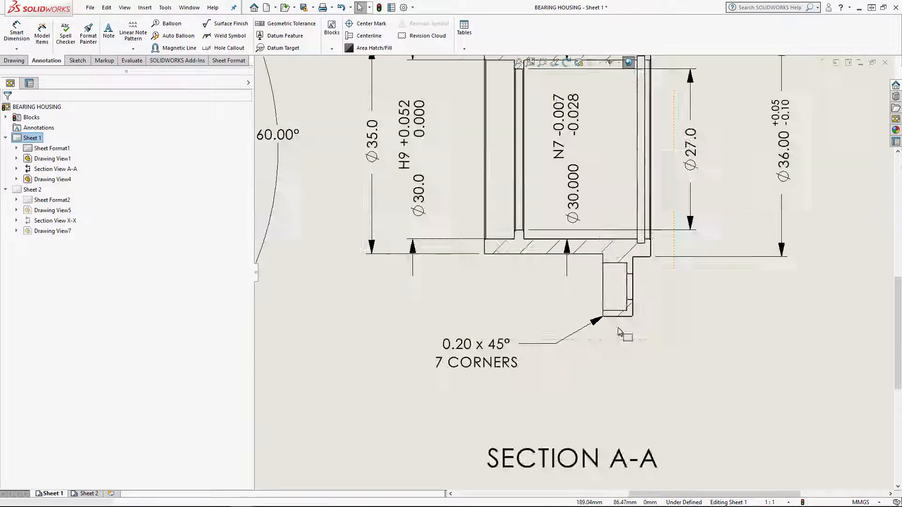
pyautogui.scroll(-2, 600, 317)
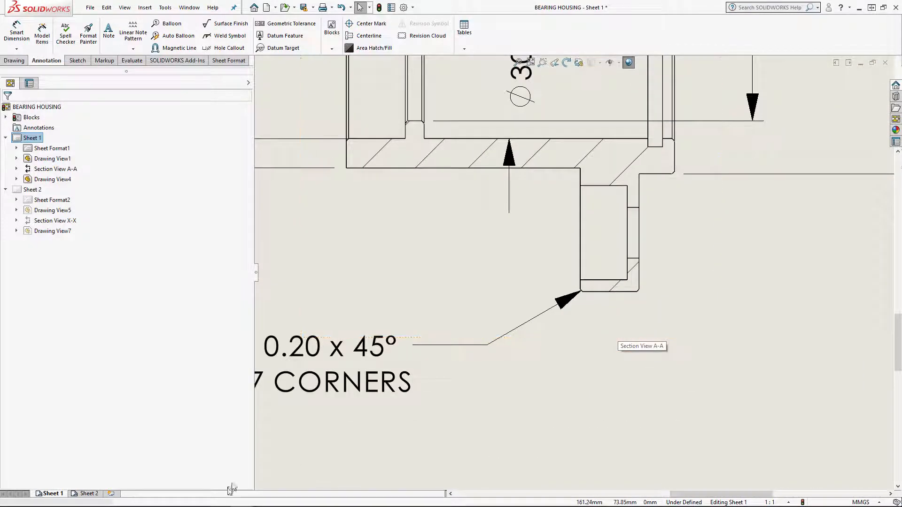
pyautogui.click(88, 493)
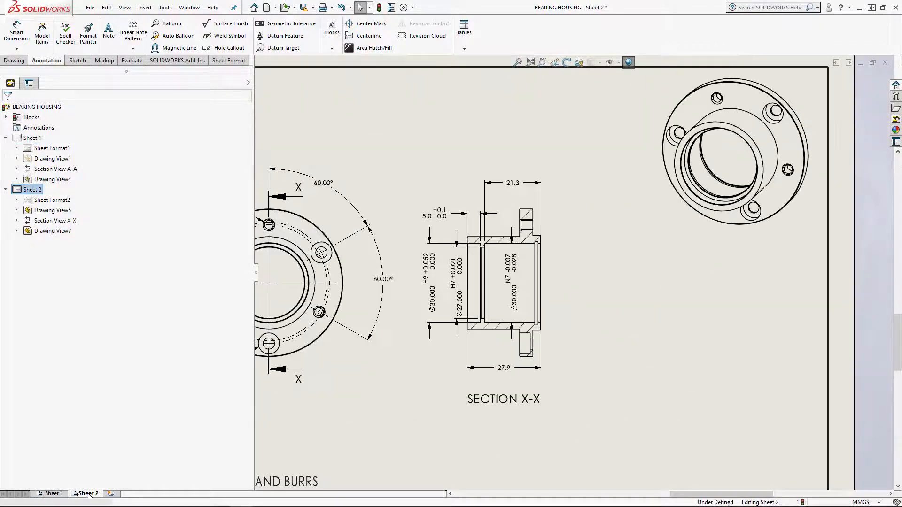
pyautogui.click(17, 50)
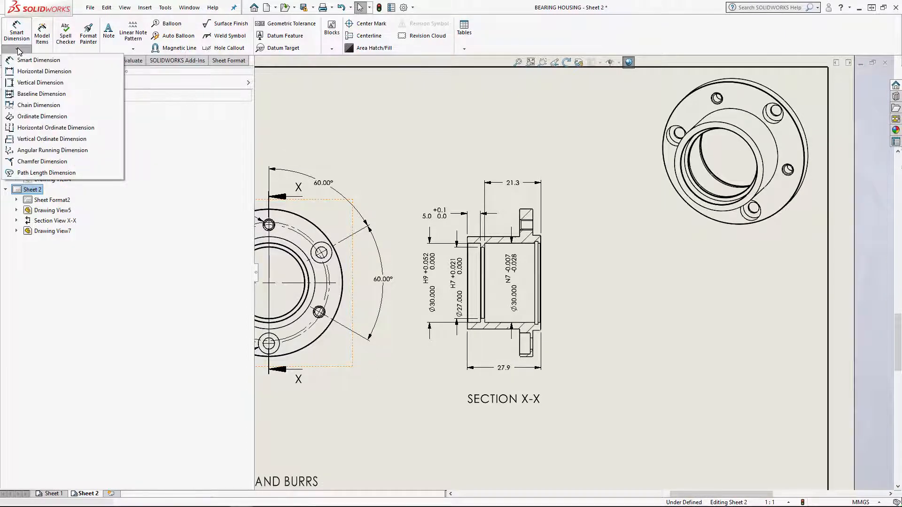
pyautogui.click(38, 162)
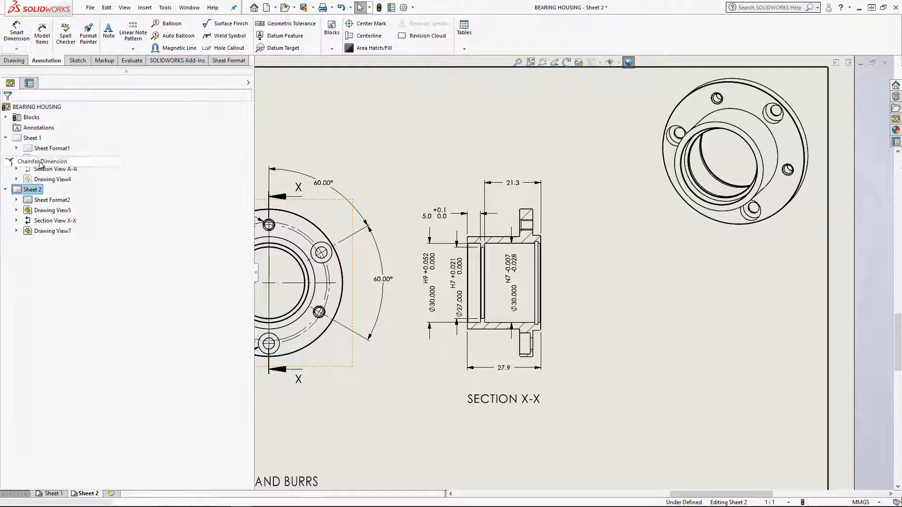
pyautogui.scroll(-5, 527, 348)
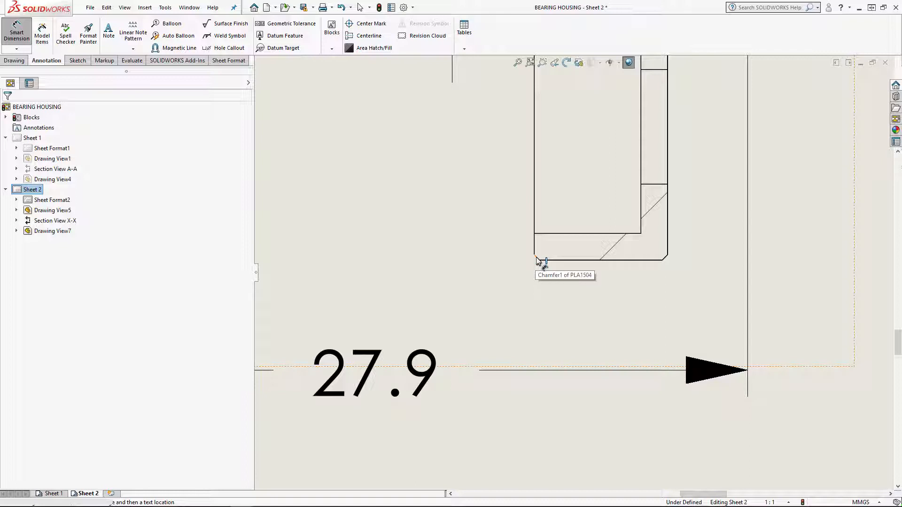
pyautogui.click(536, 257)
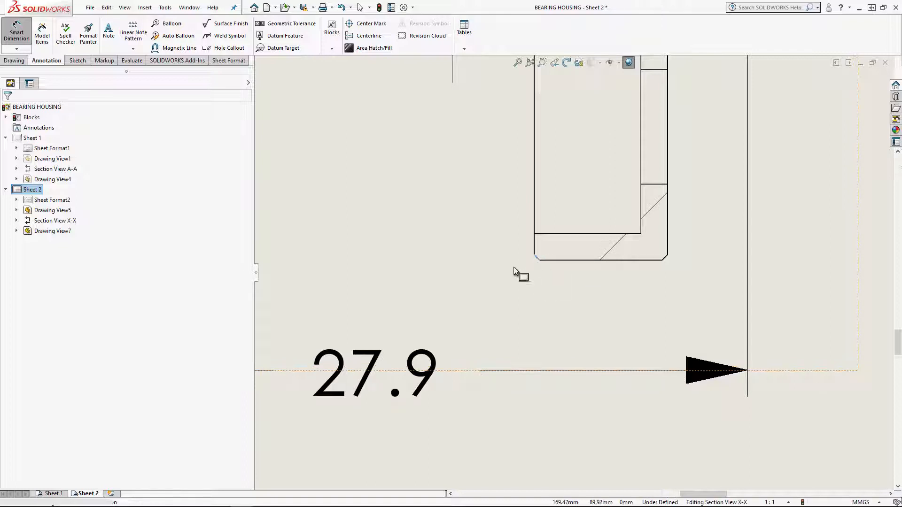
pyautogui.click(537, 246)
pyautogui.scroll(2, 423, 289)
pyautogui.scroll(3, 443, 287)
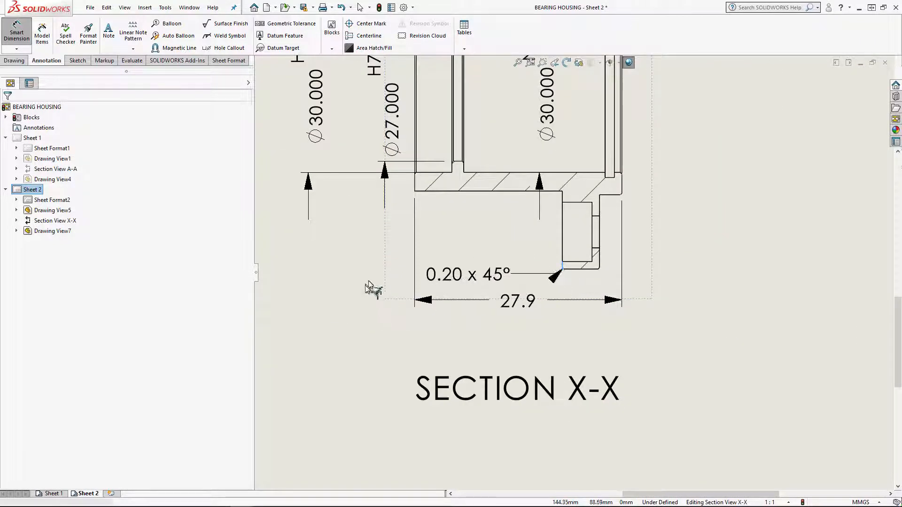
pyautogui.click(339, 351)
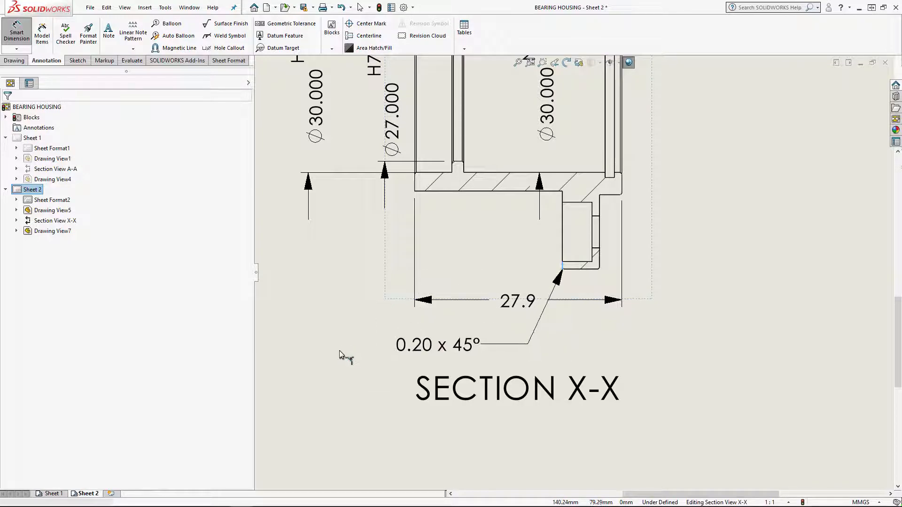
pyautogui.scroll(5, 461, 335)
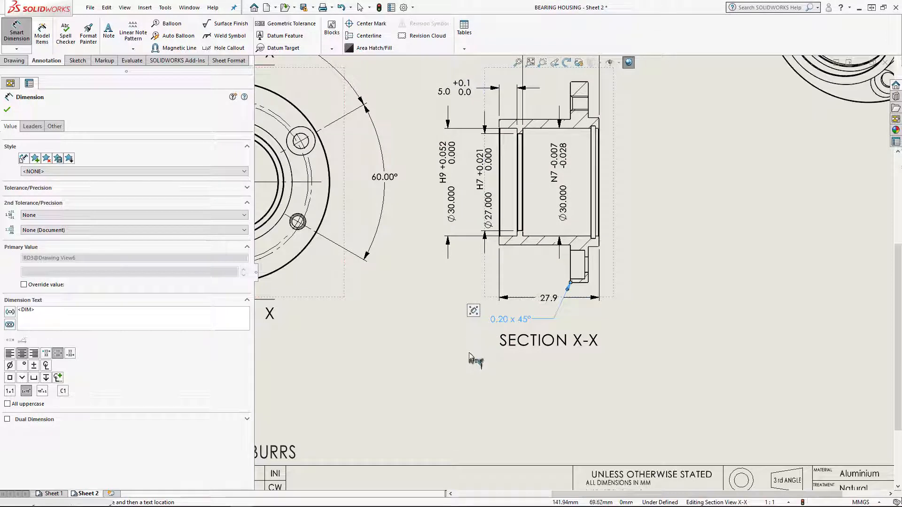
pyautogui.press('Escape')
# Move the SECTION X-X label lower and delete the overall length dimension below the section
pyautogui.moveTo(551, 304); pyautogui.dragTo(546, 374)
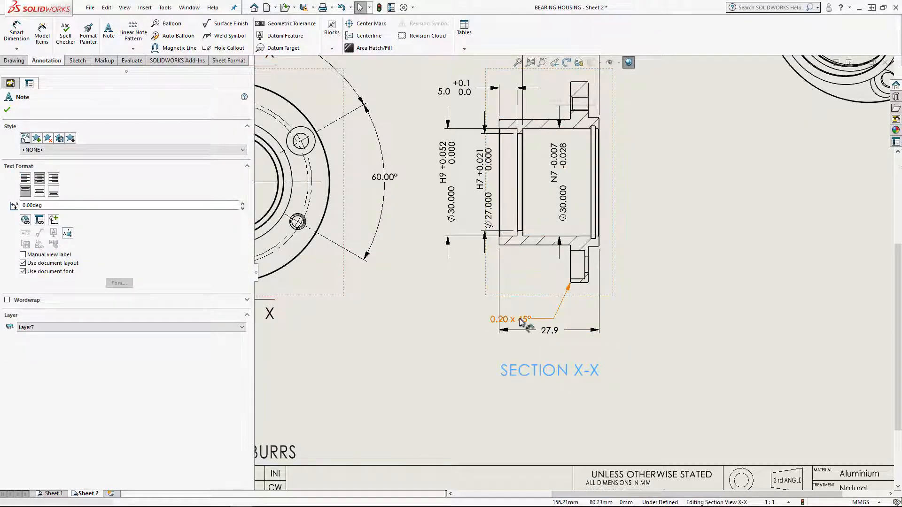
pyautogui.click(554, 331)
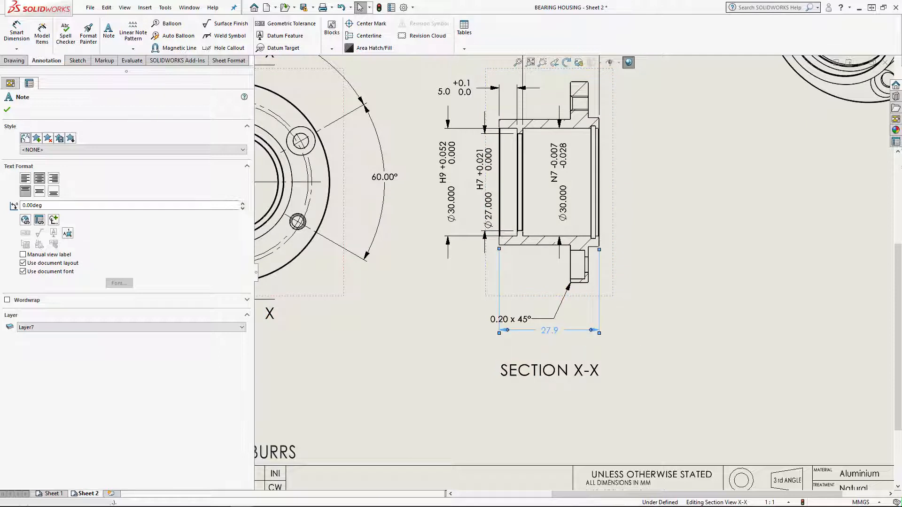
pyautogui.press('Delete')
# Add a second text line reading "7 PLS" to Section X-X's chamfer dimension and left-justify its text
pyautogui.moveTo(513, 320)
pyautogui.mouseDown()
pyautogui.moveTo(517, 304)
pyautogui.moveTo(509, 310)
pyautogui.mouseUp()
pyautogui.scroll(-5, 513, 307)
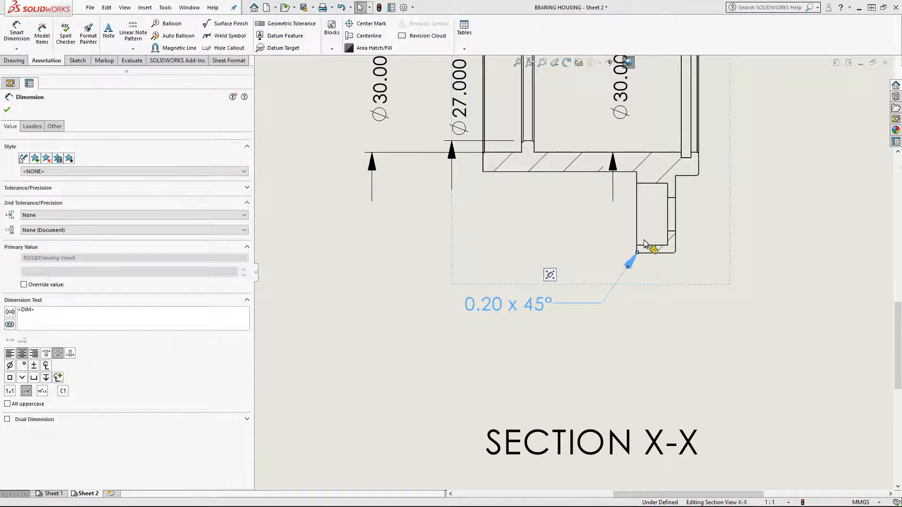
pyautogui.scroll(-2, 645, 241)
pyautogui.scroll(-1, 649, 242)
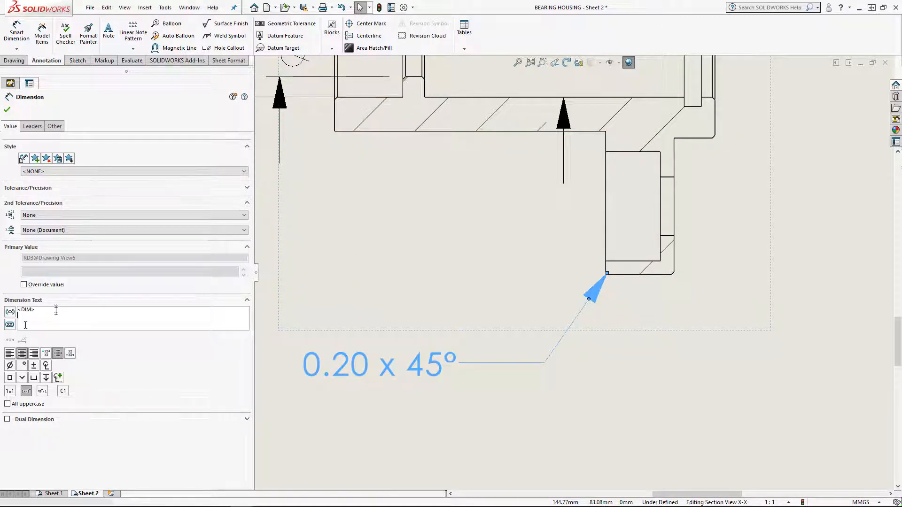
pyautogui.press('Return')
pyautogui.write('7')
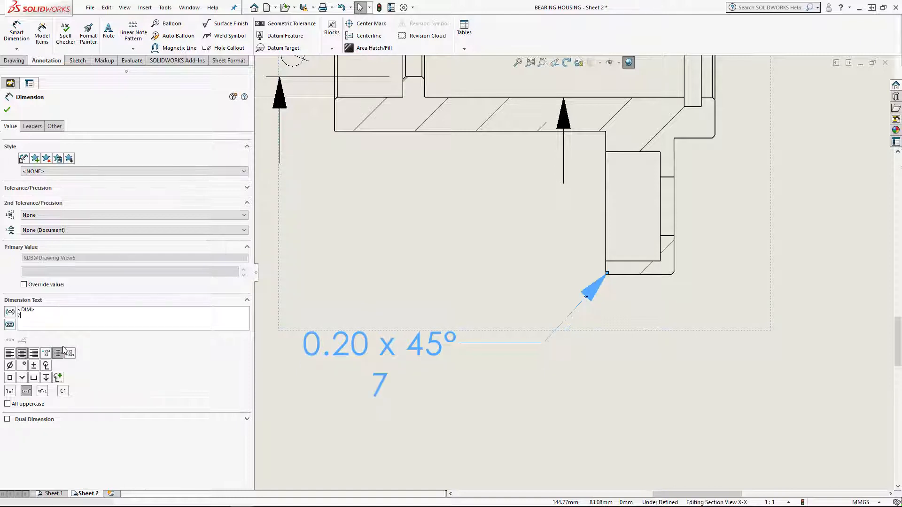
pyautogui.write(' PLS')
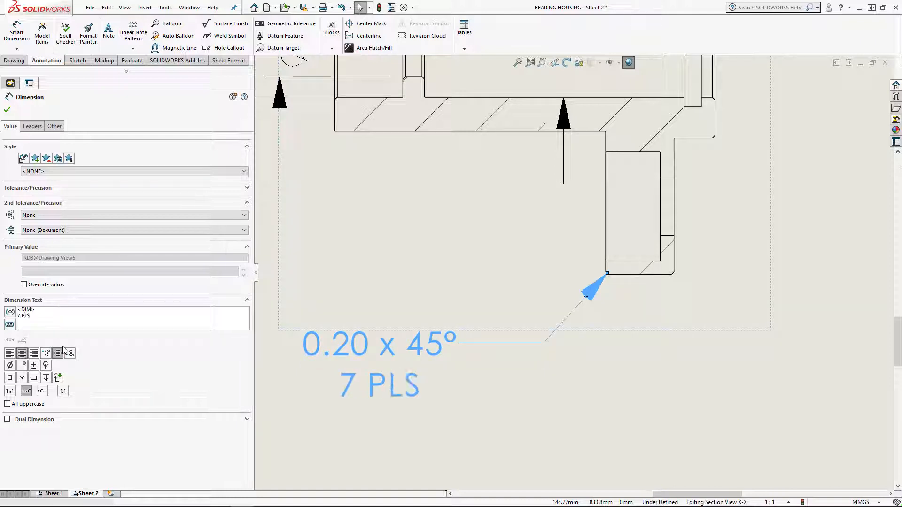
pyautogui.click(10, 353)
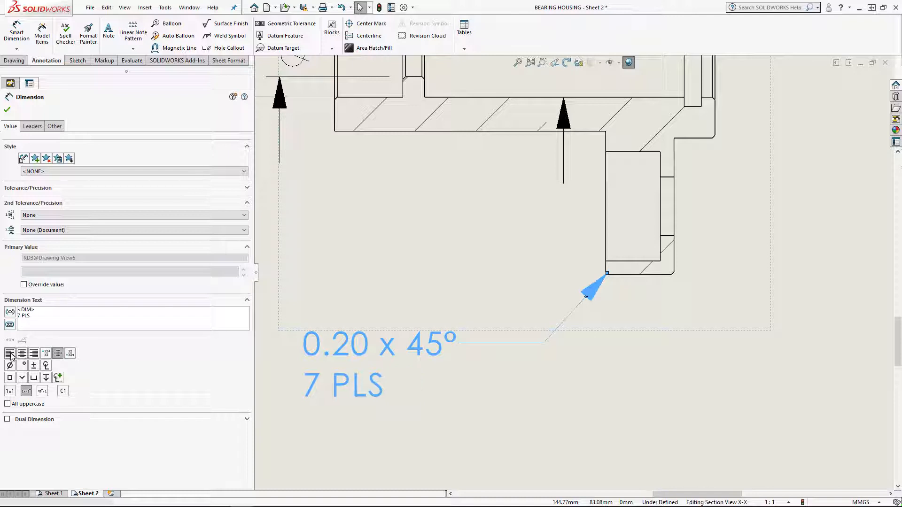
pyautogui.click(6, 111)
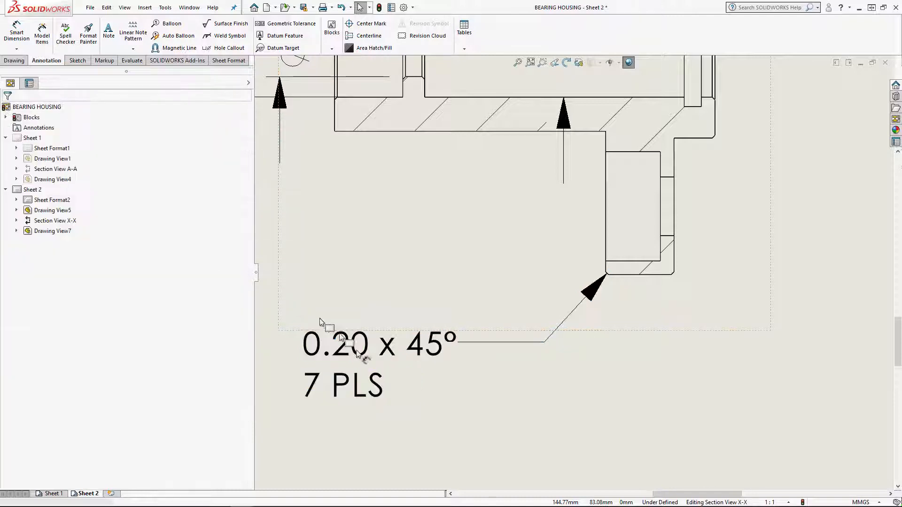
# Move the two-line chamfer callout slightly up, closer to the flange corner
pyautogui.scroll(6, 413, 349)
pyautogui.moveTo(500, 305)
pyautogui.mouseDown()
pyautogui.moveTo(525, 302)
pyautogui.moveTo(500, 299)
pyautogui.mouseUp()
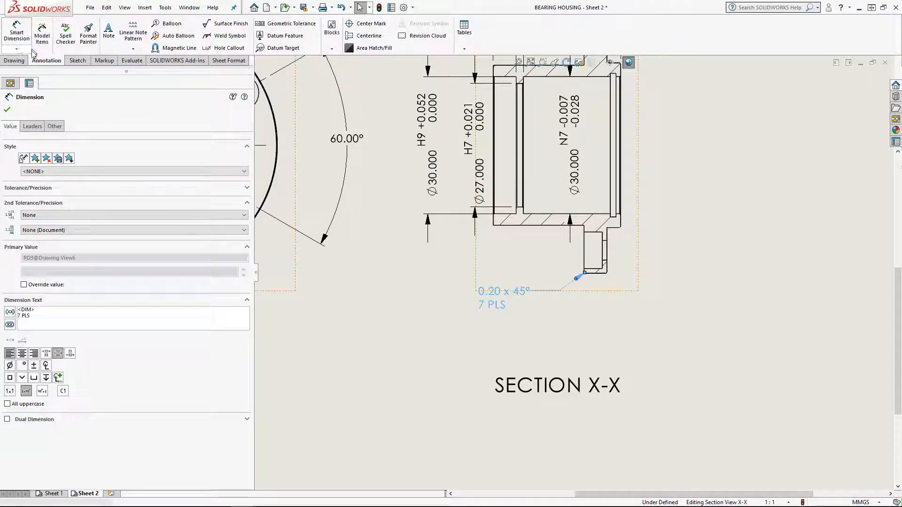
pyautogui.click(17, 49)
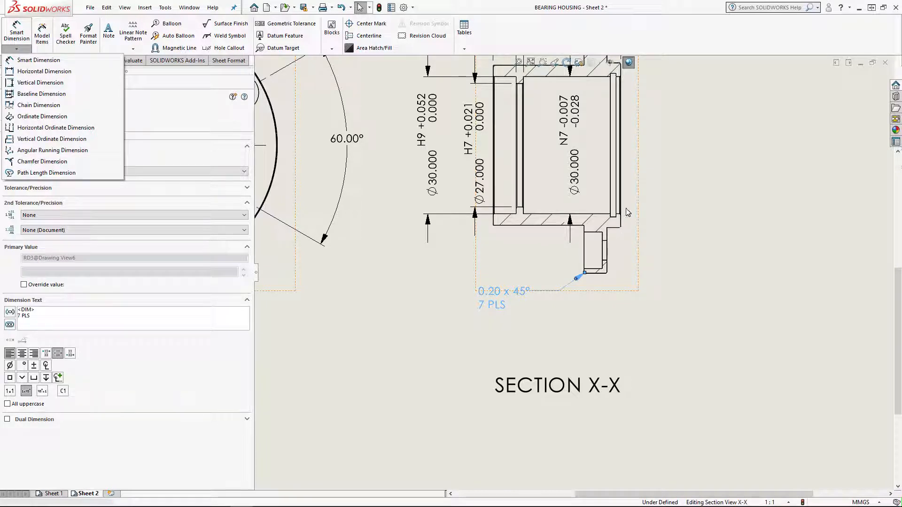
pyautogui.click(497, 303)
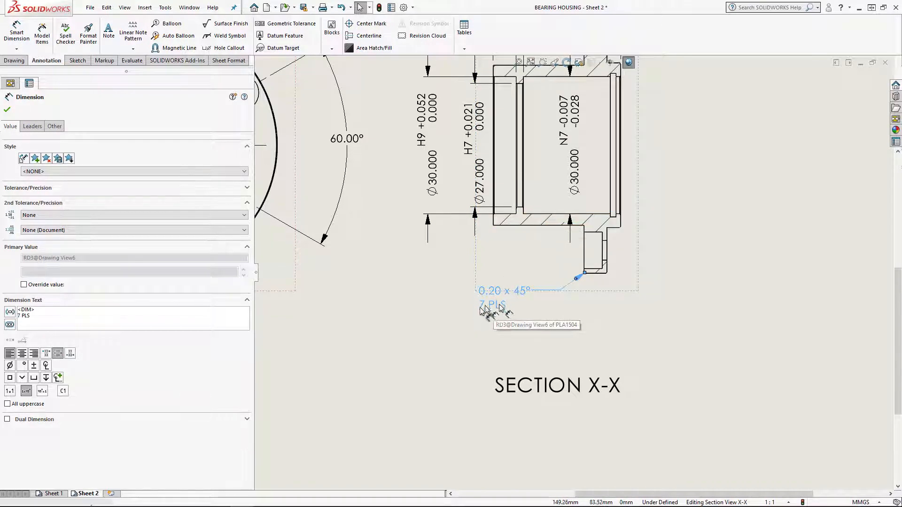
pyautogui.click(7, 112)
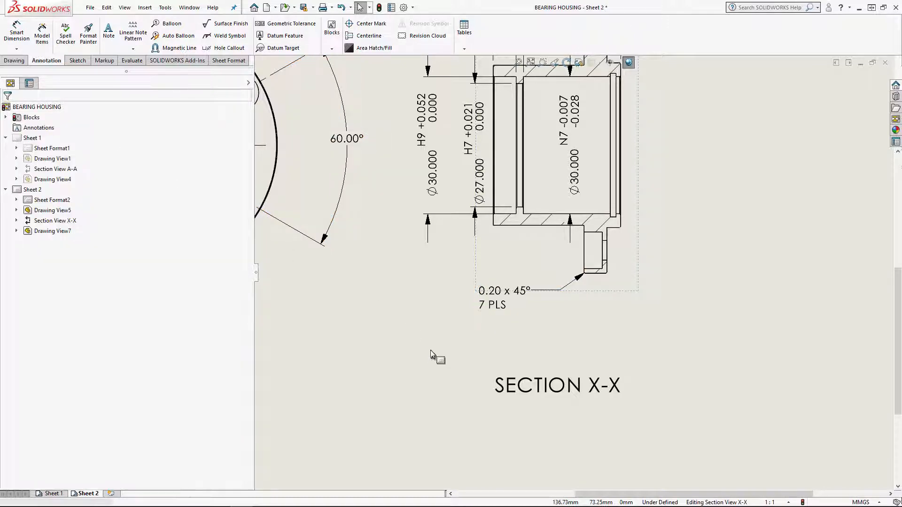
# Compare the complete Sheet 2 layout with Sheet 1's dimensioned views, revision table, tolerance notes and title block
pyautogui.press('f')
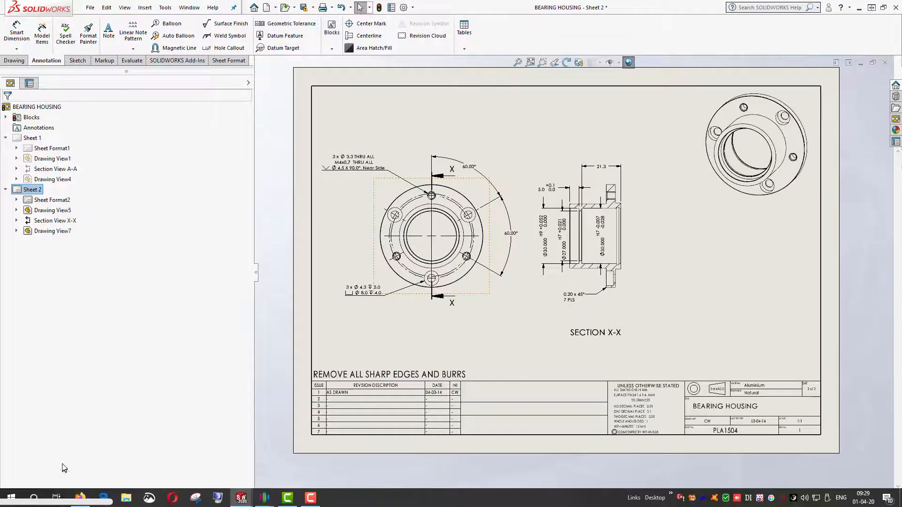
pyautogui.click(52, 494)
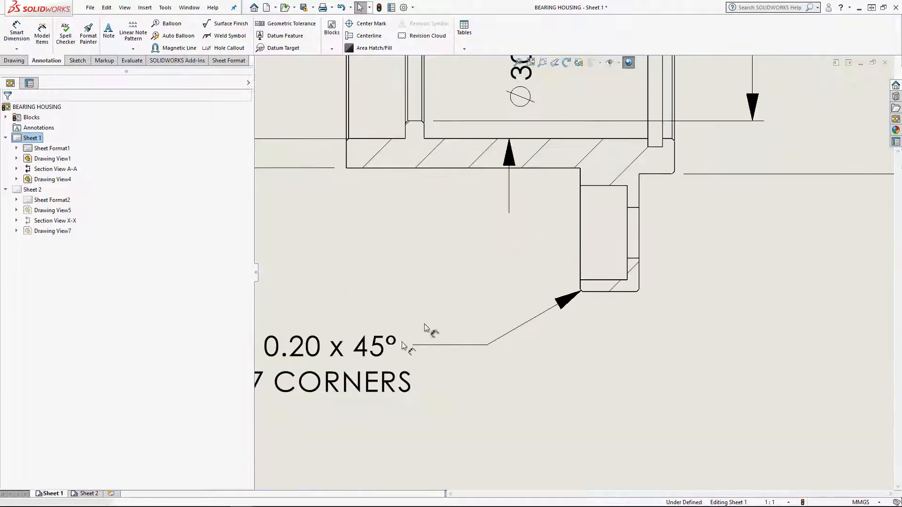
pyautogui.scroll(6, 425, 327)
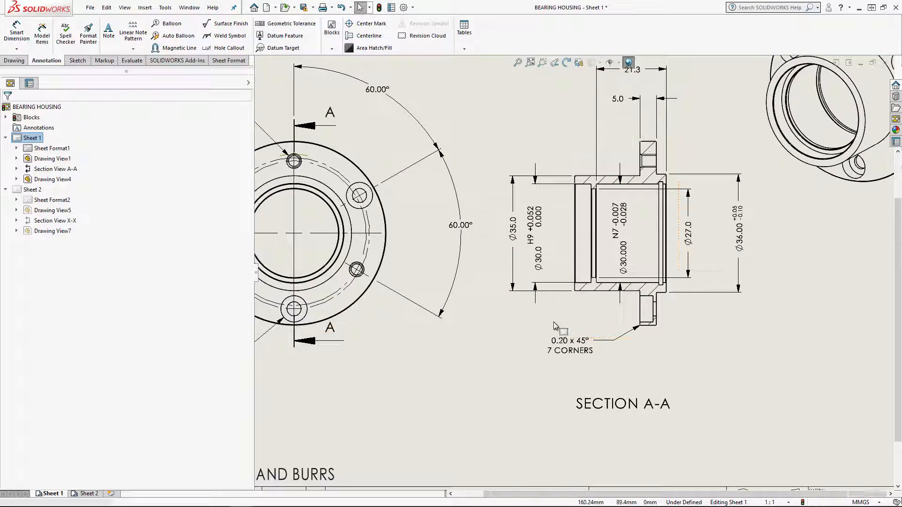
pyautogui.scroll(3, 554, 326)
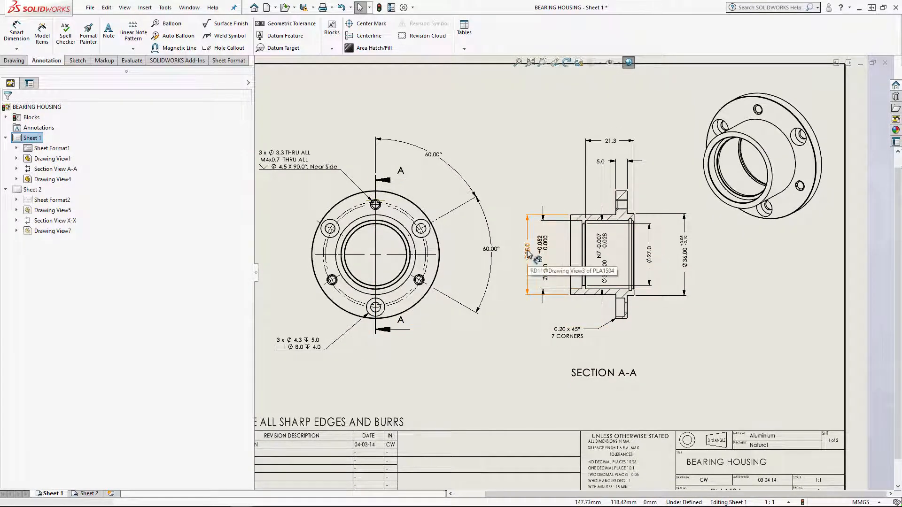
pyautogui.scroll(2, 580, 281)
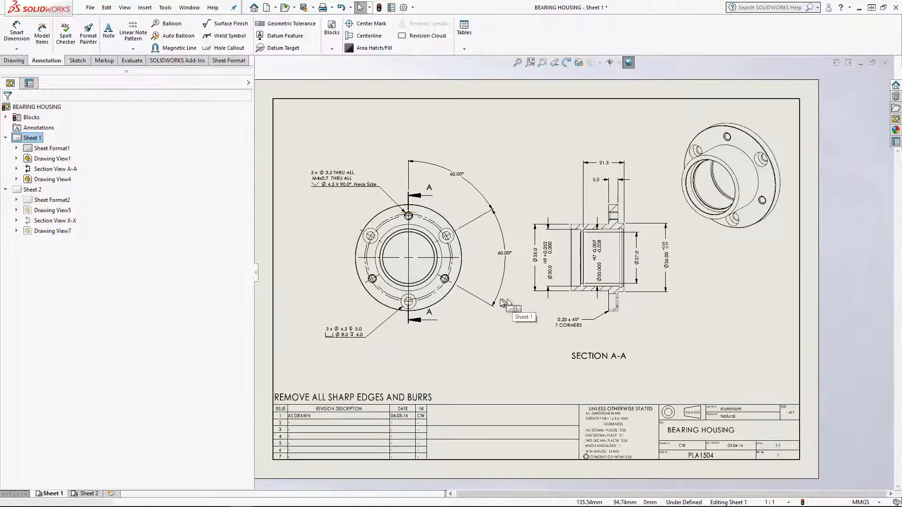
pyautogui.moveTo(512, 300); pyautogui.dragTo(497, 292, button='middle')
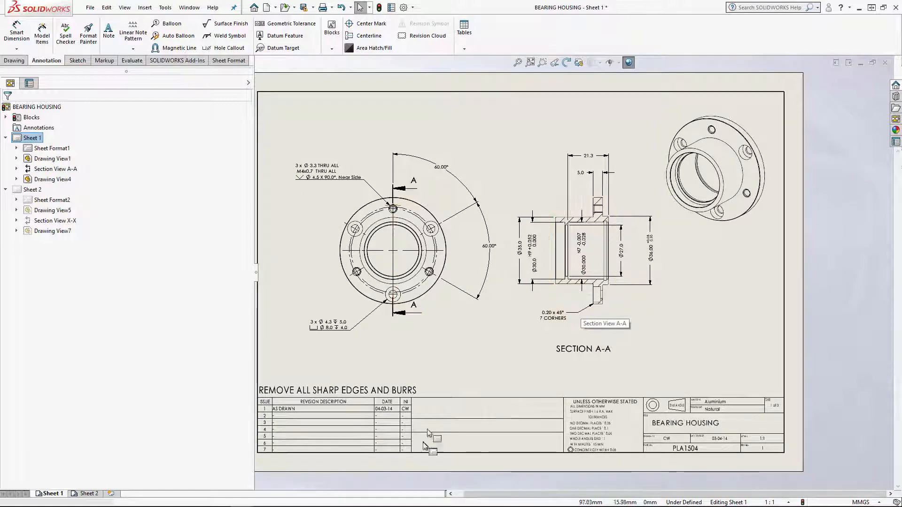
pyautogui.moveTo(428, 433)
pyautogui.mouseDown(button='middle')
pyautogui.moveTo(481, 373)
pyautogui.moveTo(479, 357)
pyautogui.mouseUp(button='middle')
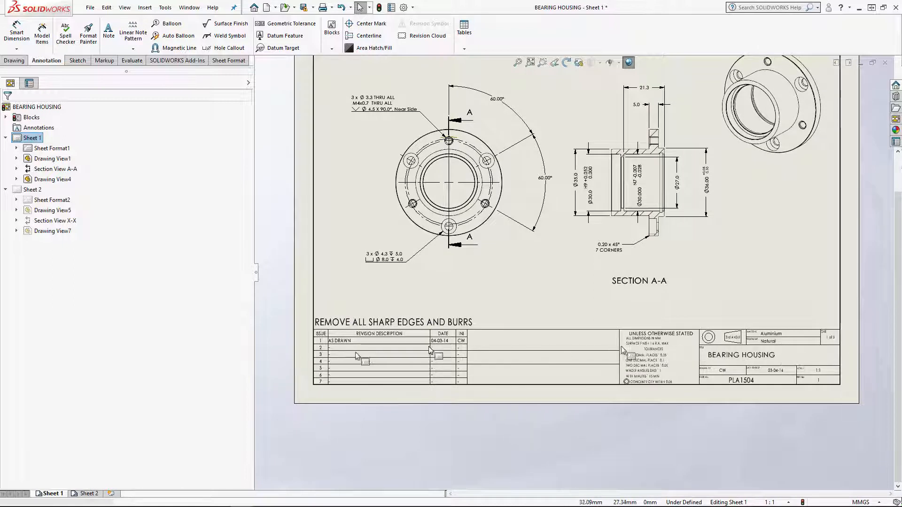
# Open Sheet 1's sheet format for editing
pyautogui.rightClick(659, 359)
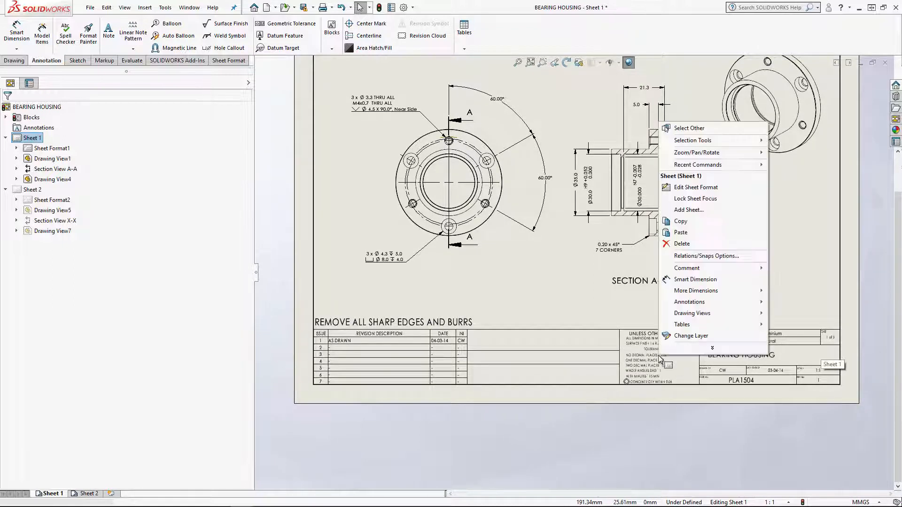
pyautogui.click(630, 360)
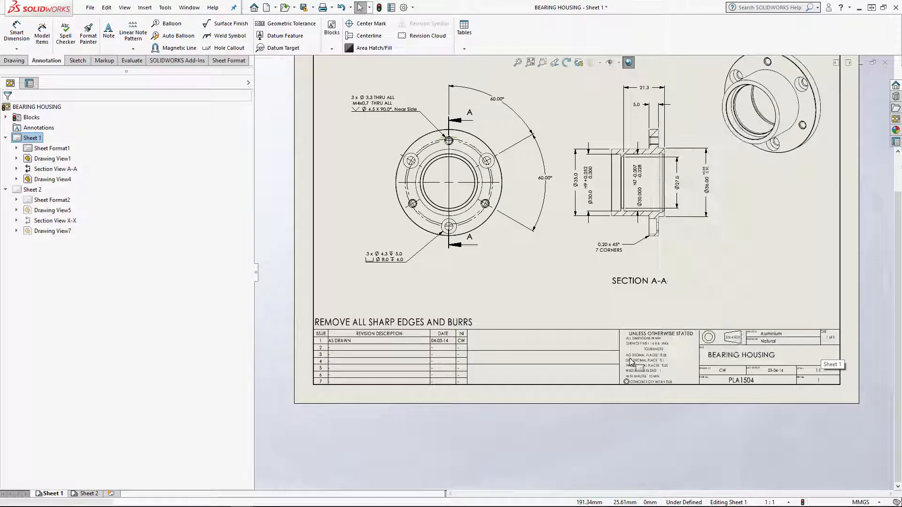
pyautogui.rightClick(630, 361)
pyautogui.click(633, 376)
pyautogui.rightClick(632, 375)
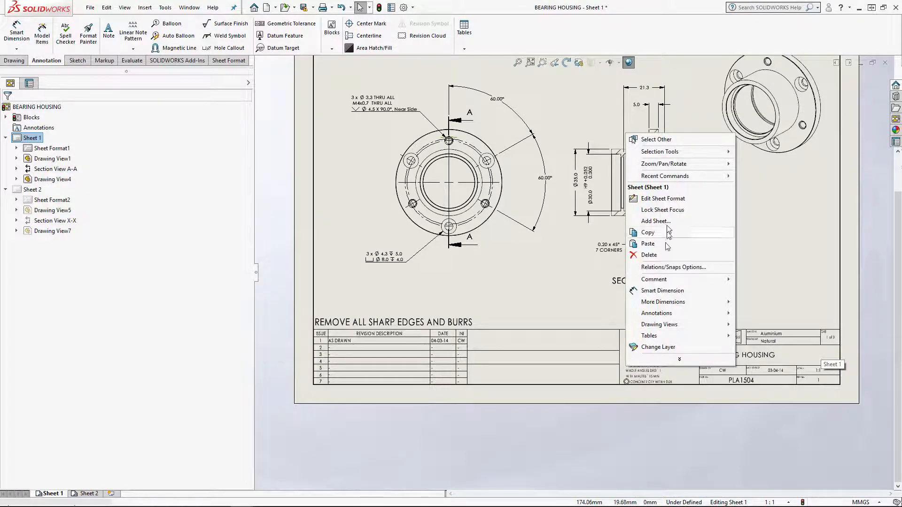
pyautogui.click(663, 199)
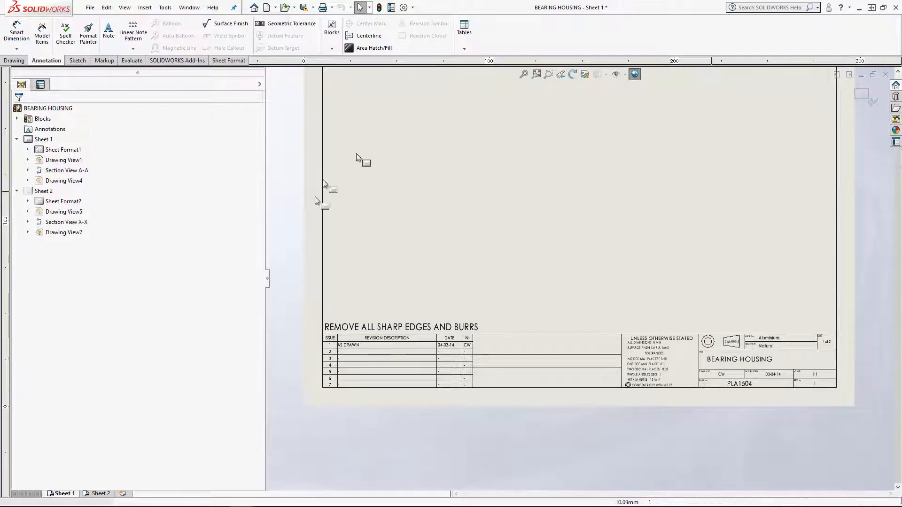
pyautogui.keyDown('ctrl'); pyautogui.moveTo(610, 258); pyautogui.dragTo(586, 303, button='middle'); pyautogui.keyUp('ctrl')
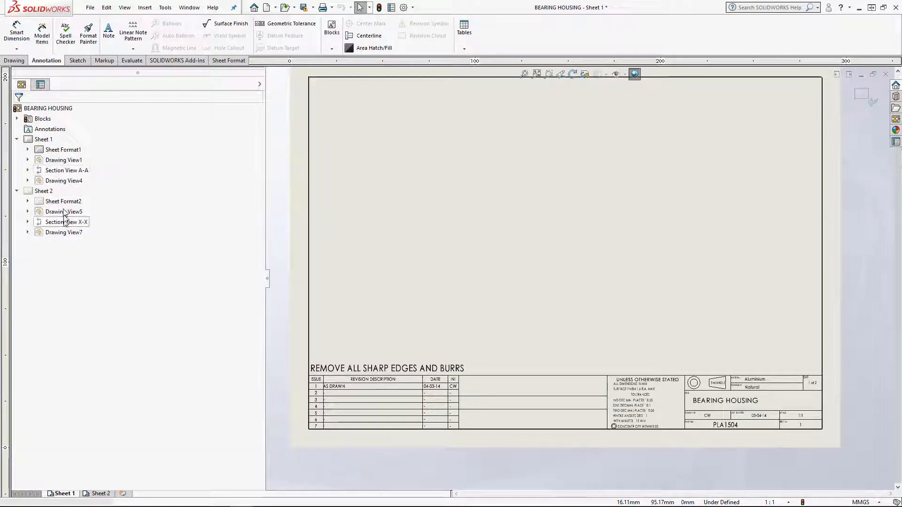
# Expand Sheet Format1 in the drawing tree and narrow the tree pane to give the sheet more room
pyautogui.click(27, 150)
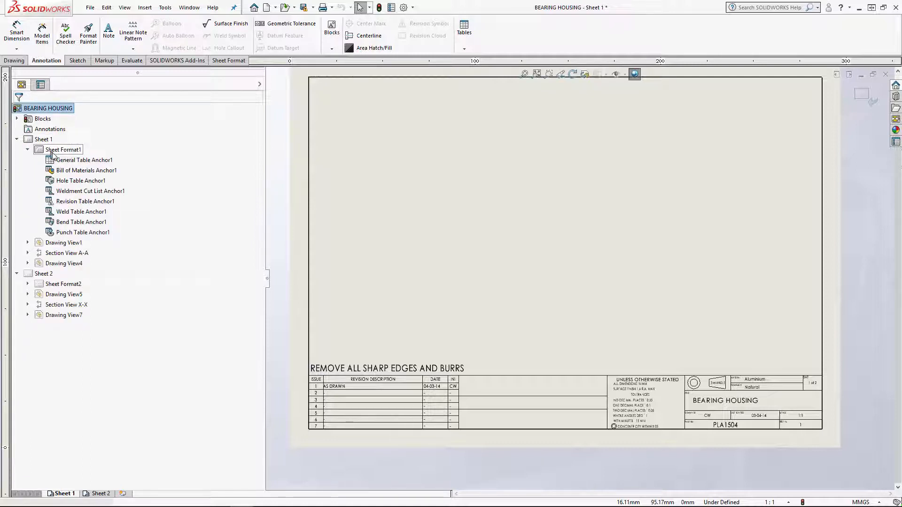
pyautogui.scroll(-1, 780, 418)
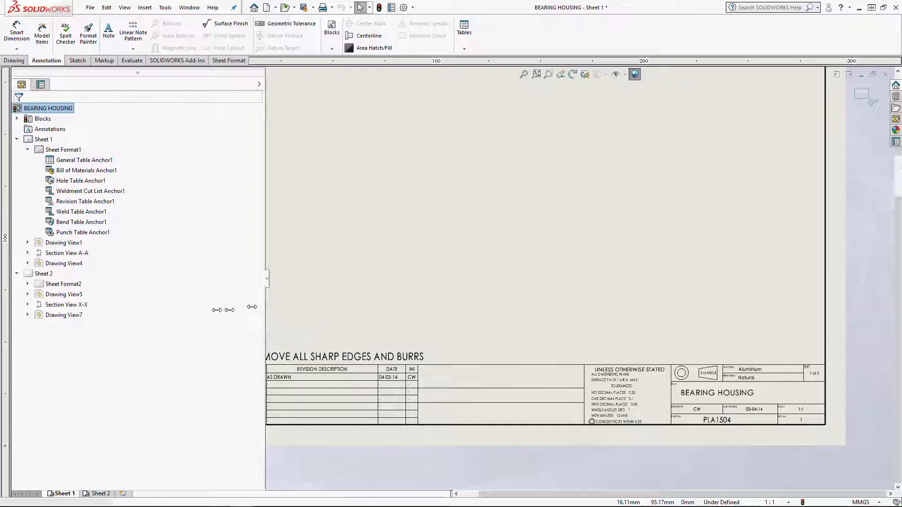
pyautogui.moveTo(266, 308); pyautogui.dragTo(180, 310)
# Clear the existing text from the title block's Part No. note, leaving the note open for editing
pyautogui.moveTo(489, 328); pyautogui.dragTo(480, 353, button='middle')
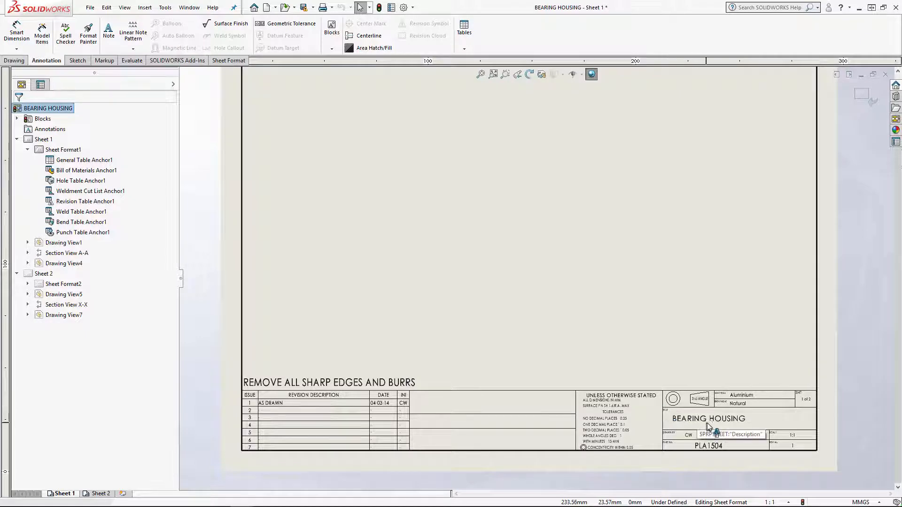
pyautogui.scroll(-3, 710, 426)
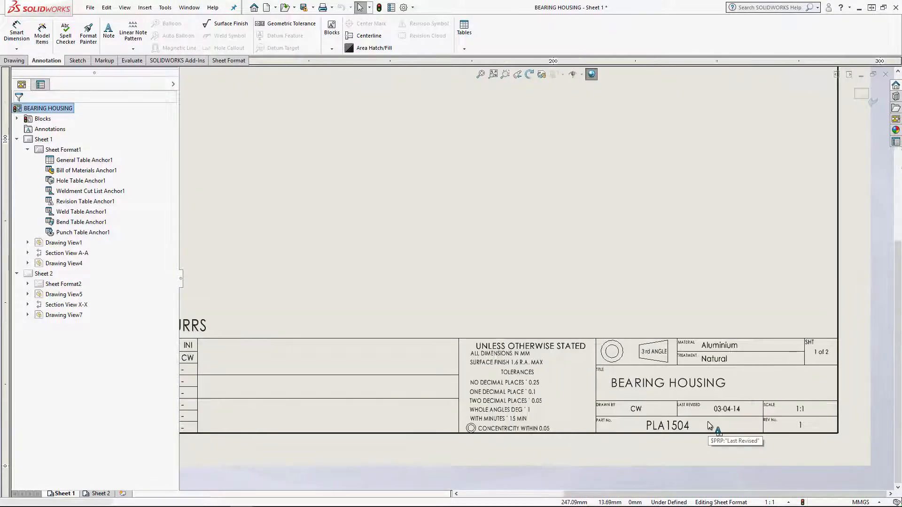
pyautogui.scroll(-1, 709, 426)
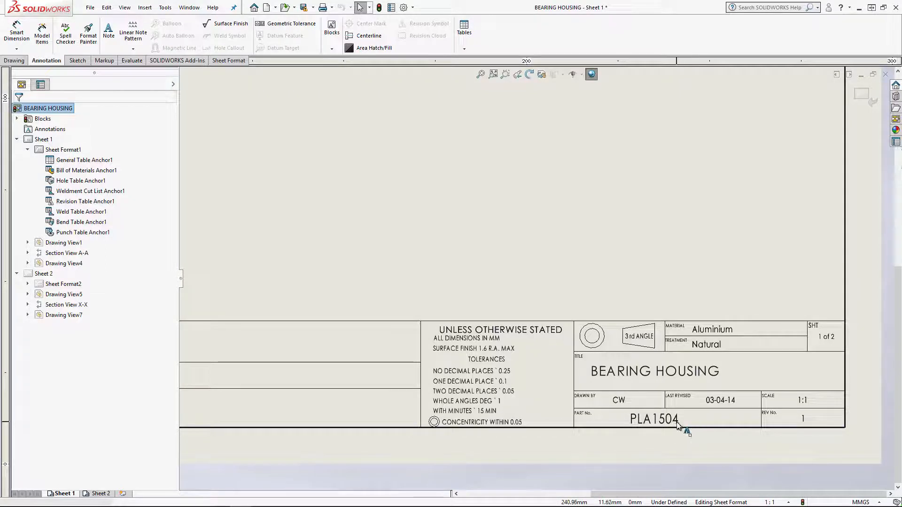
pyautogui.moveTo(650, 424)
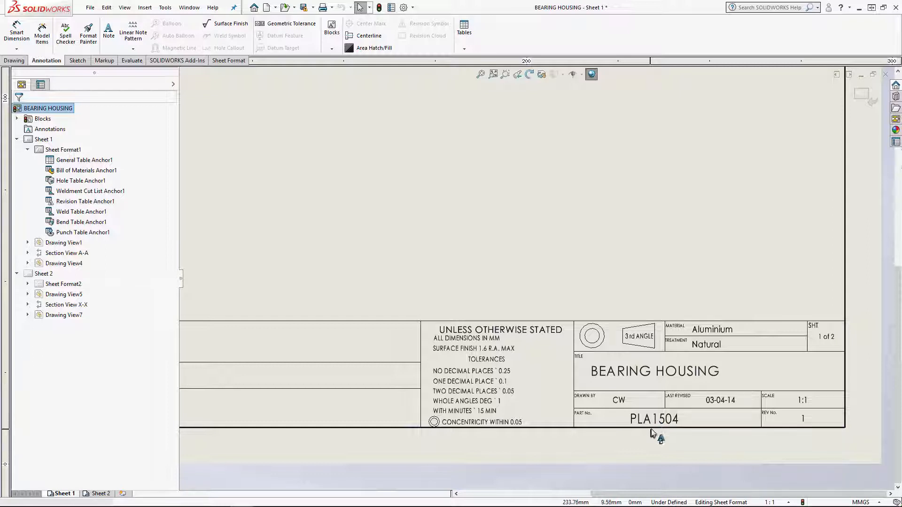
pyautogui.click(656, 426)
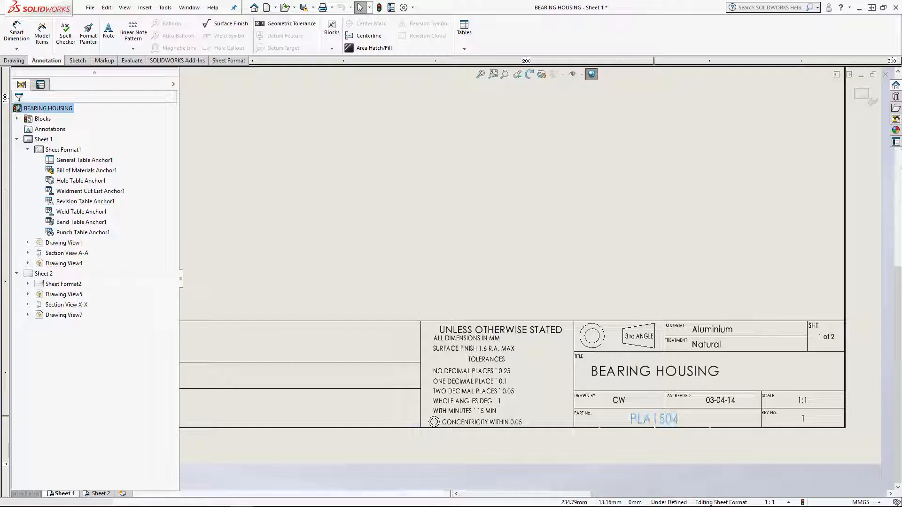
pyautogui.doubleClick(657, 420)
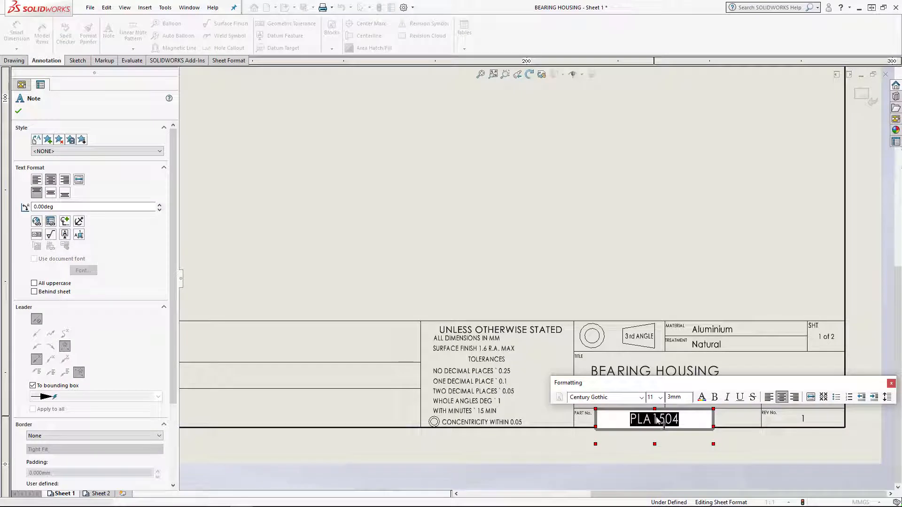
pyautogui.press('BackSpace')
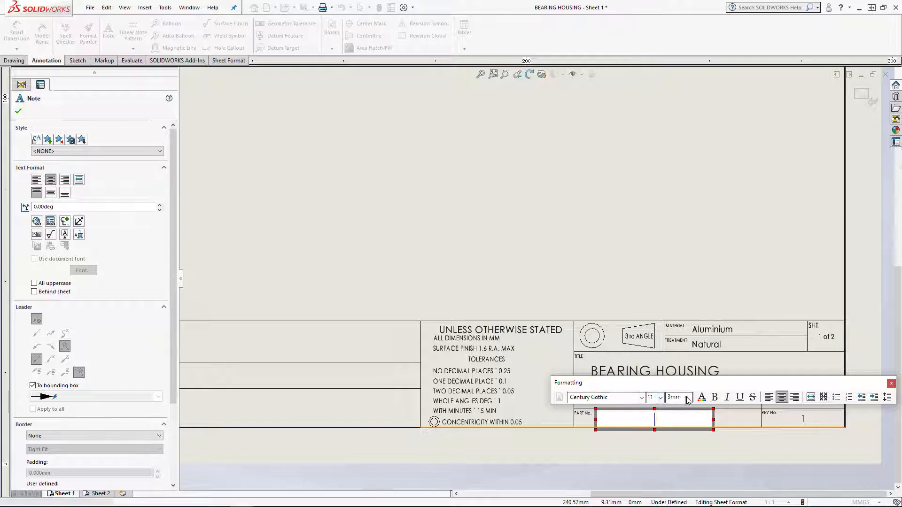
# Link the empty Part No. note to the model's SW-Part Number property, using the drawing view specified in Sheet Properties
pyautogui.click(50, 221)
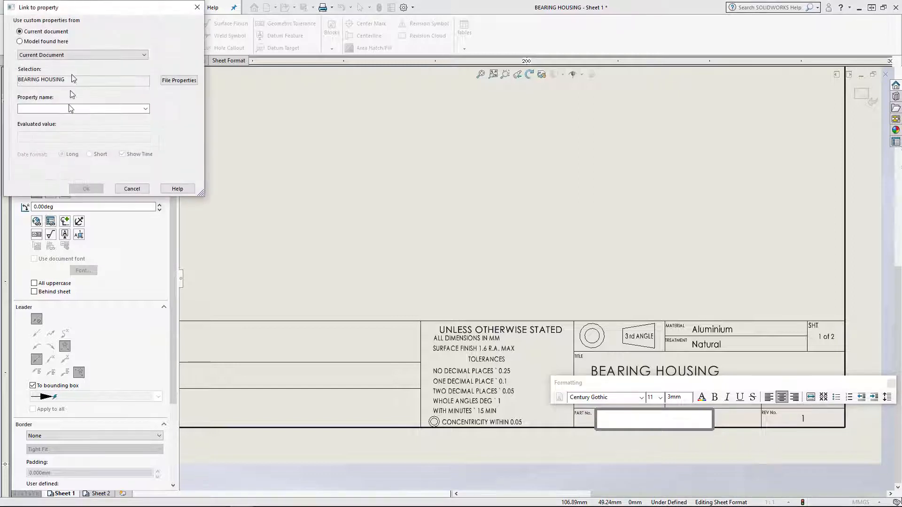
pyautogui.moveTo(131, 10); pyautogui.dragTo(466, 125)
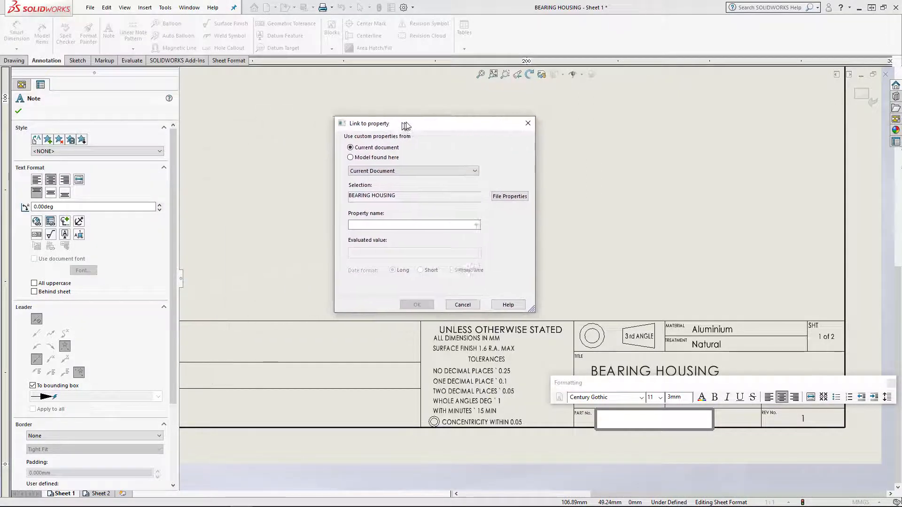
pyautogui.moveTo(381, 124); pyautogui.dragTo(432, 118)
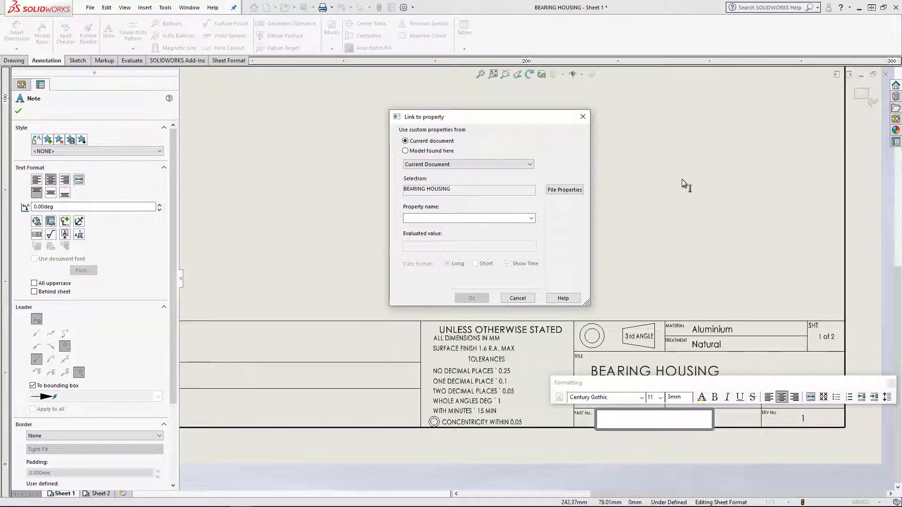
pyautogui.click(406, 151)
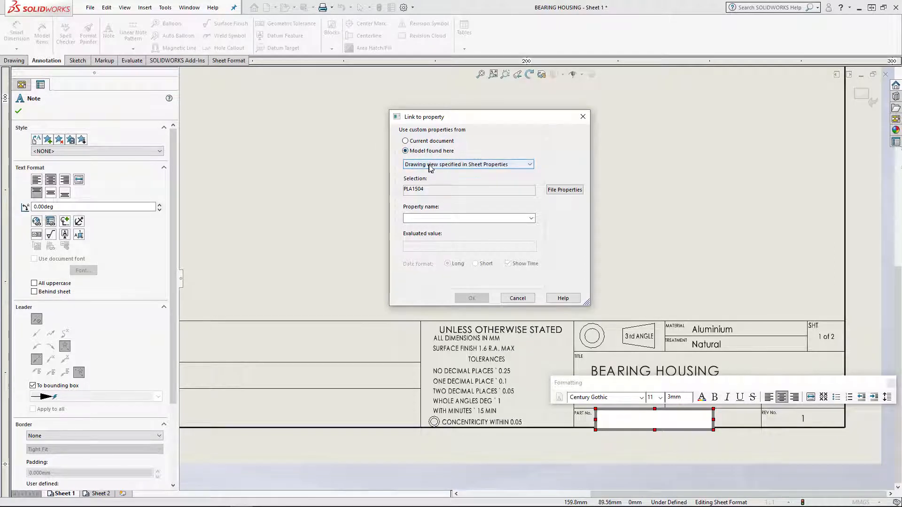
pyautogui.click(499, 166)
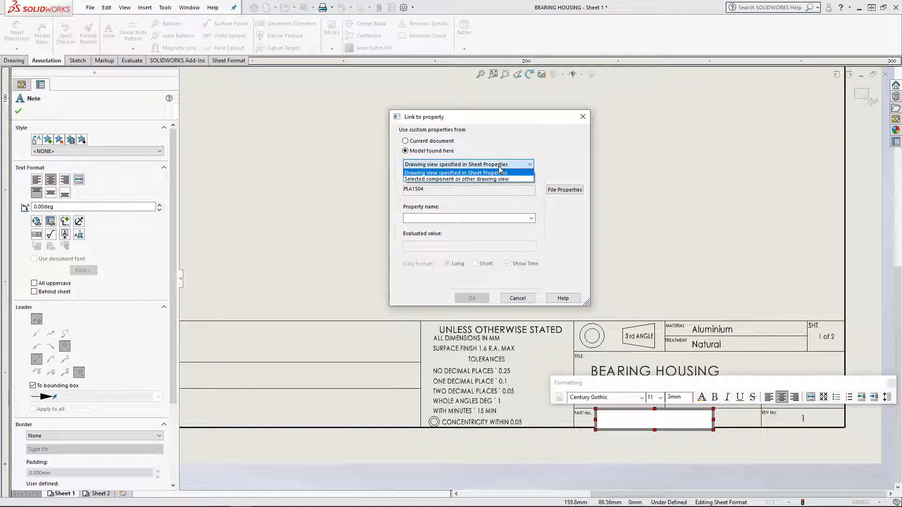
pyautogui.click(498, 166)
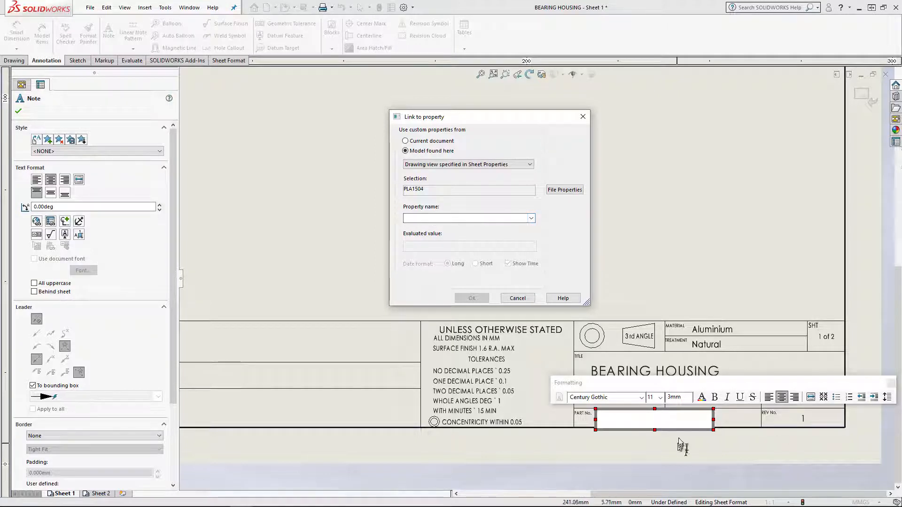
pyautogui.click(532, 219)
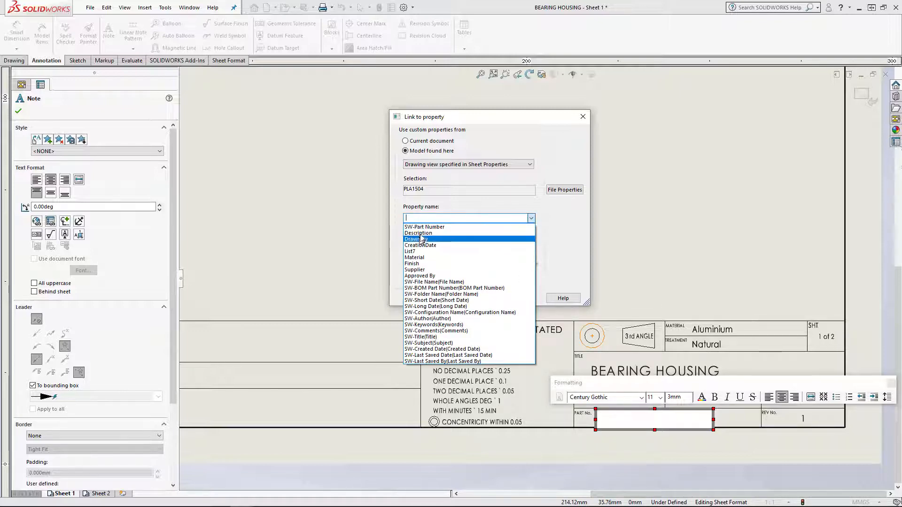
pyautogui.click(448, 228)
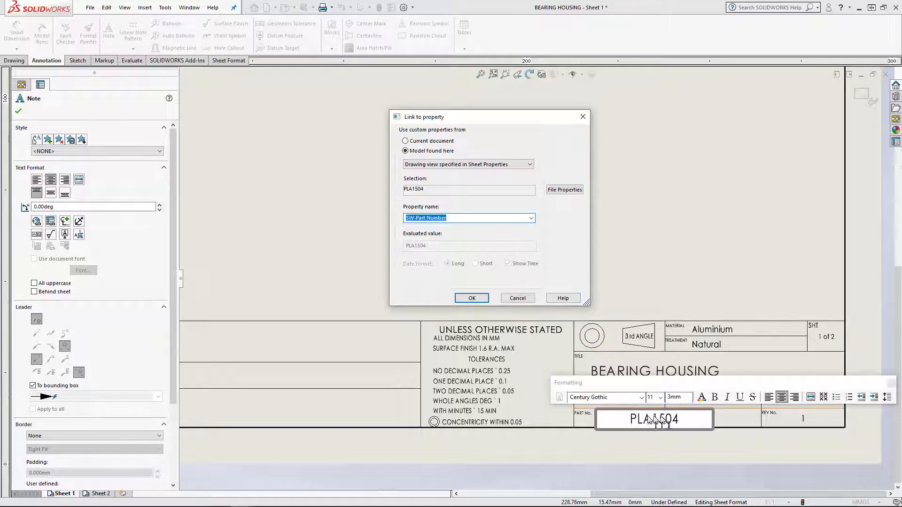
# Preview the model's Description, Drawn By and CreationDate properties in the Part No. note
pyautogui.click(531, 218)
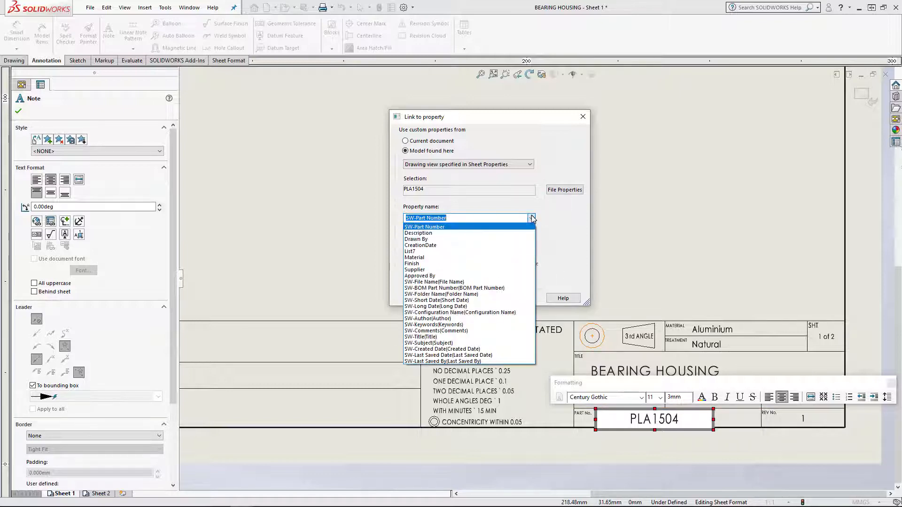
pyautogui.click(455, 234)
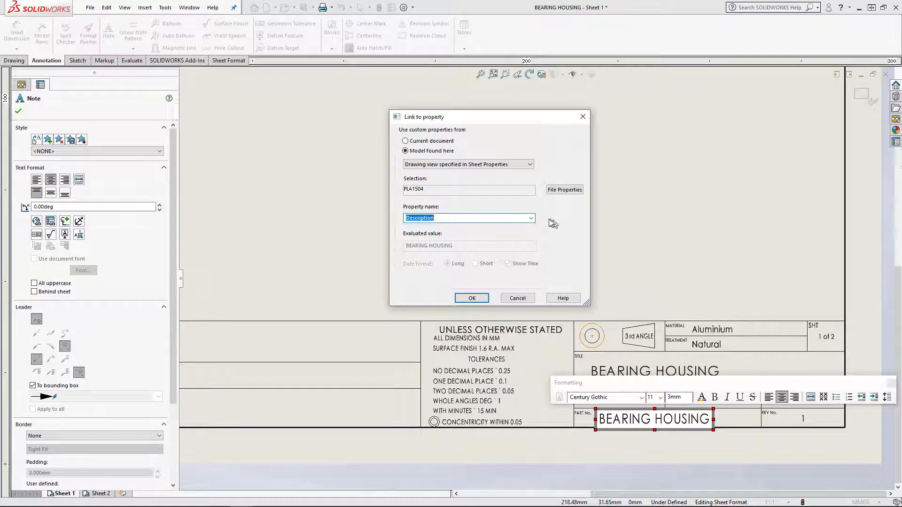
pyautogui.click(531, 218)
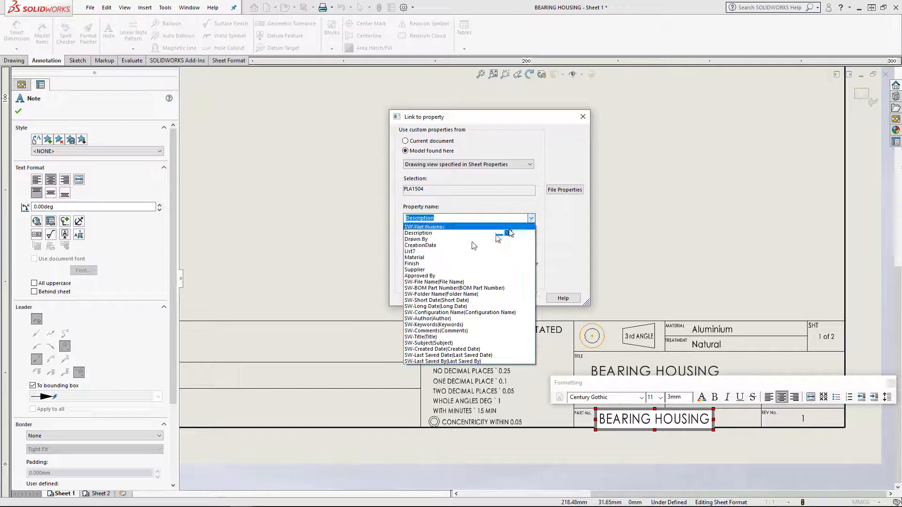
pyautogui.click(435, 239)
pyautogui.click(534, 219)
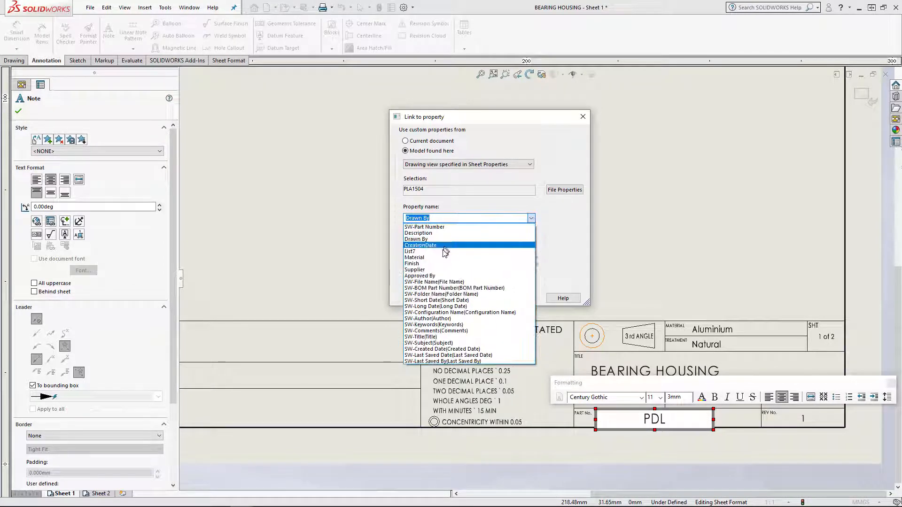
pyautogui.click(448, 245)
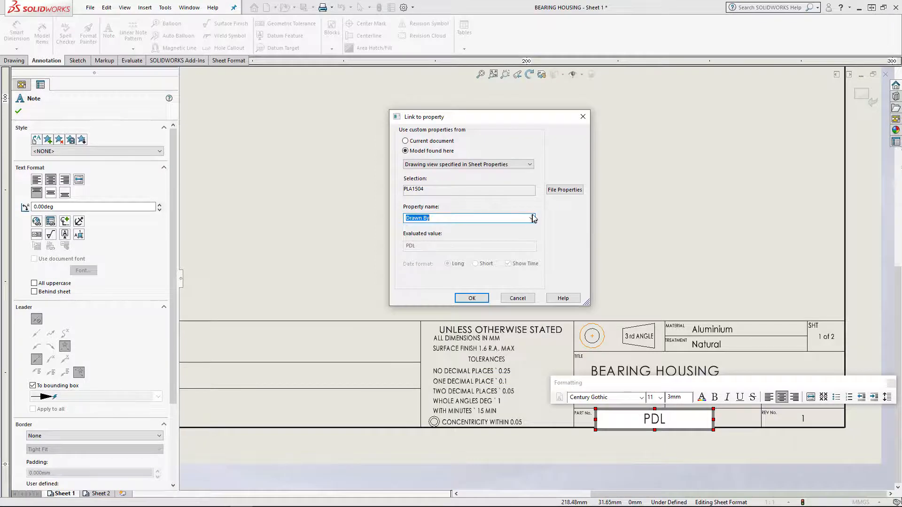
pyautogui.click(531, 219)
pyautogui.click(444, 245)
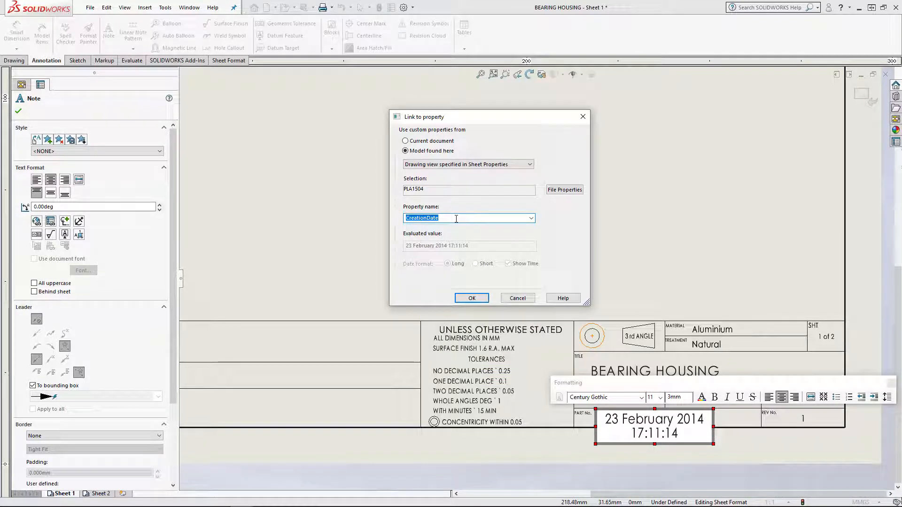
# Preview the model's Material, Finish, Approved By, SW-BOM Part Number and Supplier properties in the Part No. note
pyautogui.scroll(-1, 456, 219)
pyautogui.scroll(-1, 456, 219)
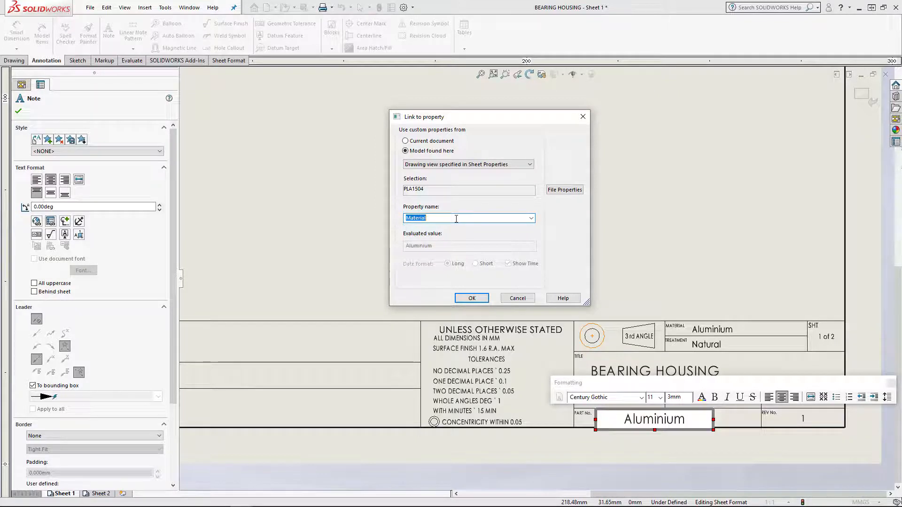
pyautogui.scroll(-1, 457, 219)
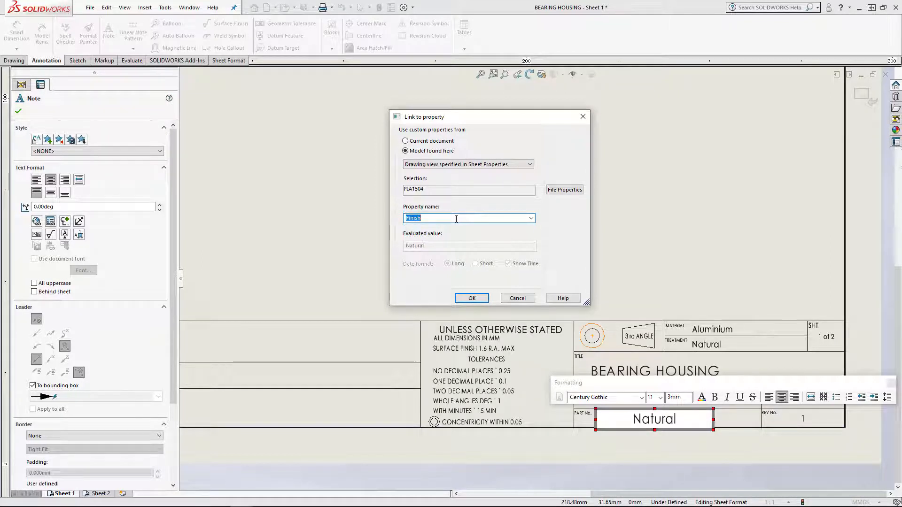
pyautogui.scroll(-1, 456, 219)
pyautogui.scroll(-1, 456, 219)
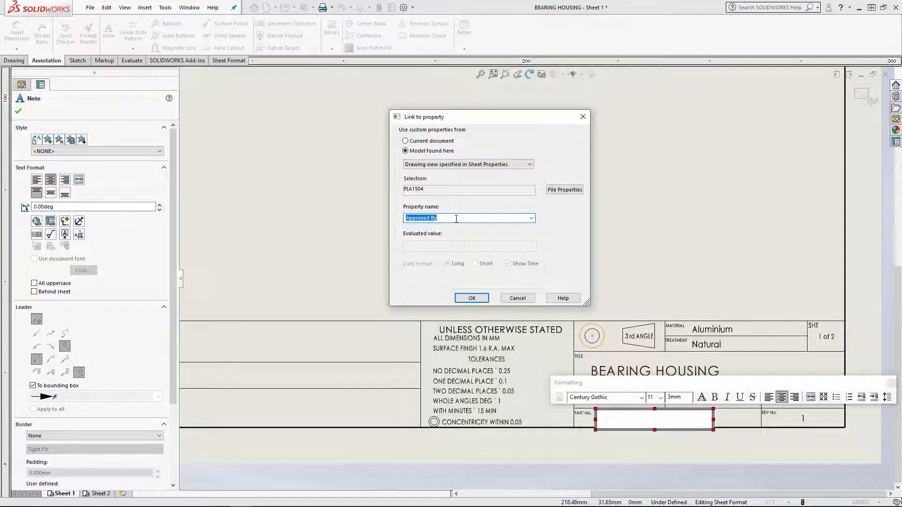
pyautogui.scroll(-4, 456, 218)
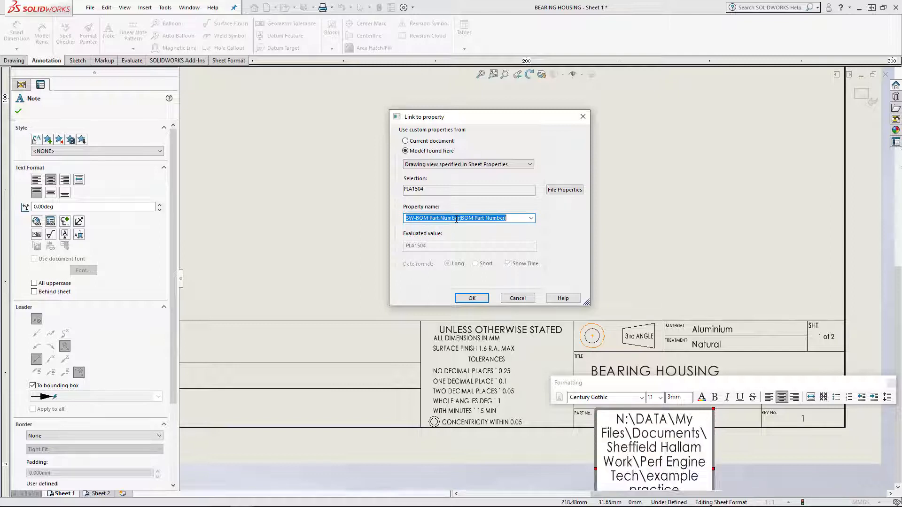
pyautogui.scroll(2, 456, 219)
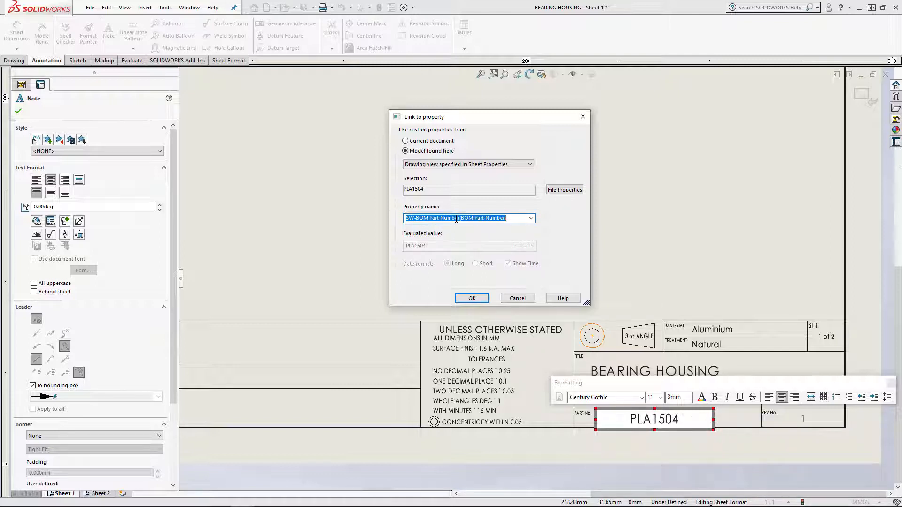
pyautogui.scroll(2, 457, 219)
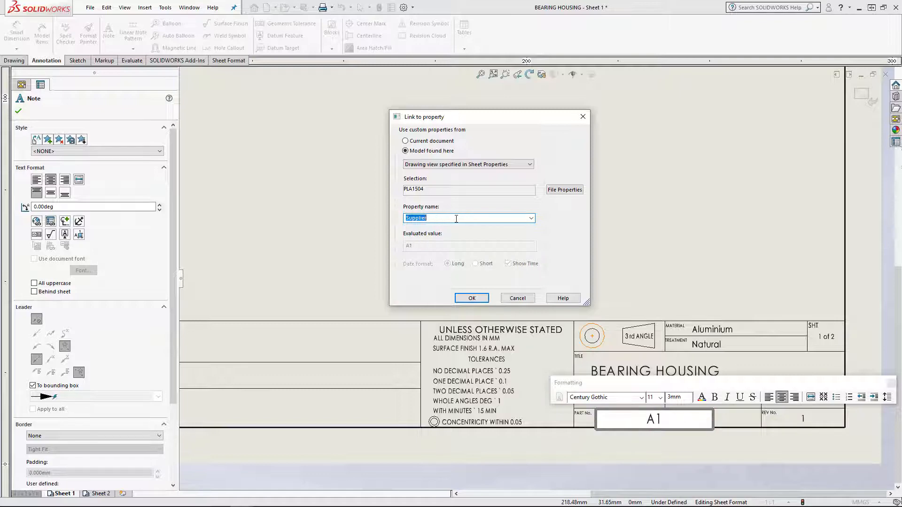
# Link the Part No. note to the model's SW-File Name(File Name) property and finish editing the note
pyautogui.click(531, 218)
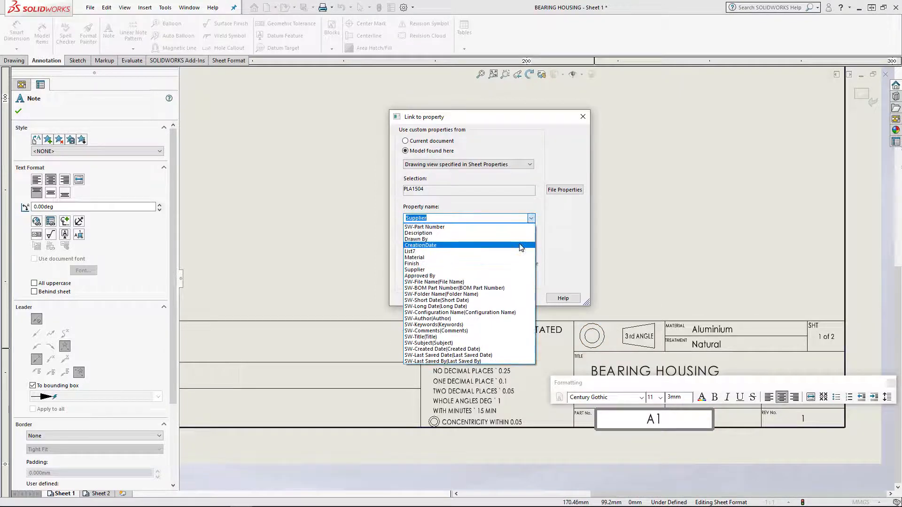
pyautogui.click(467, 282)
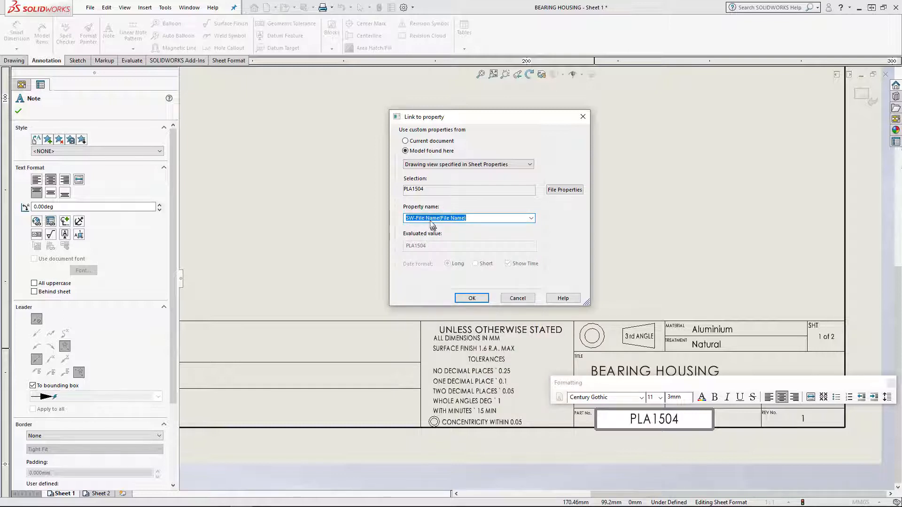
pyautogui.click(531, 219)
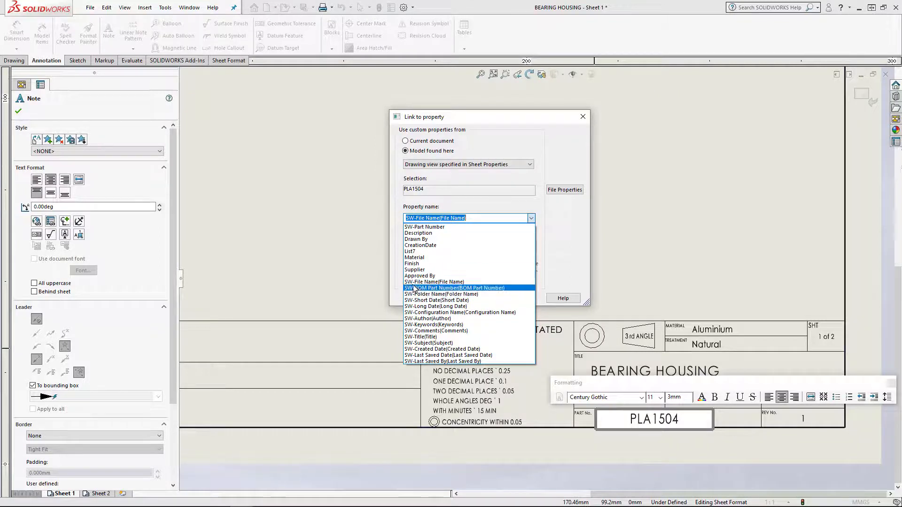
pyautogui.click(451, 282)
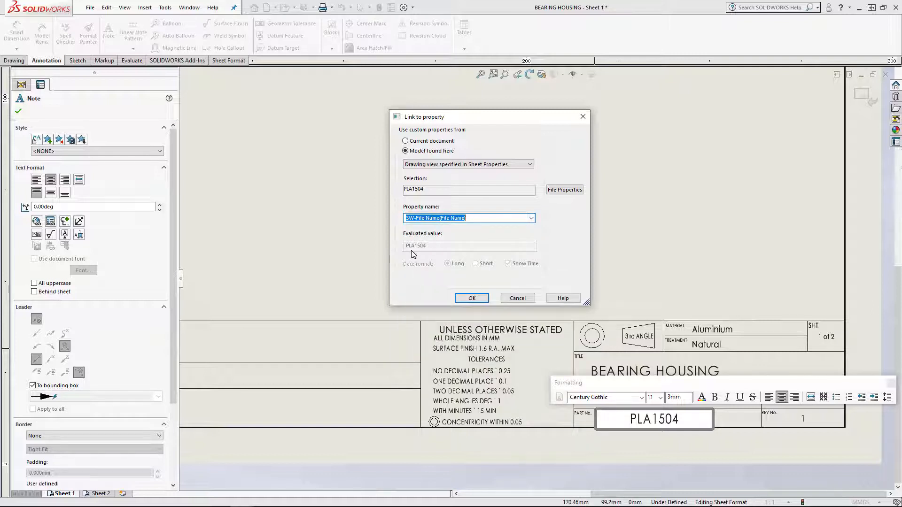
pyautogui.click(472, 299)
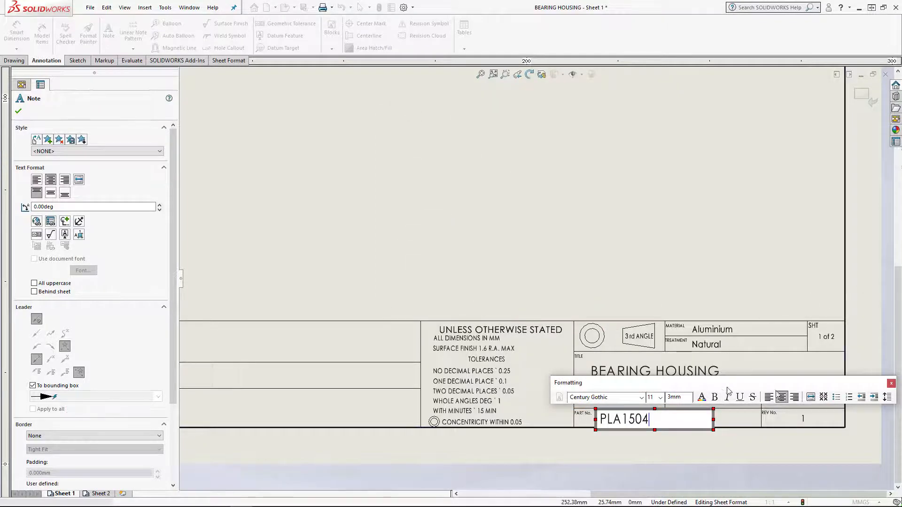
pyautogui.click(892, 384)
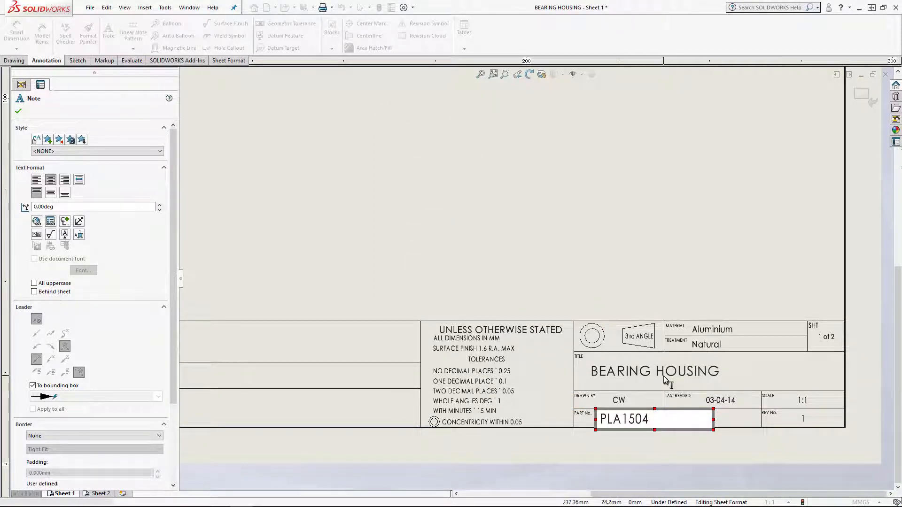
pyautogui.click(787, 363)
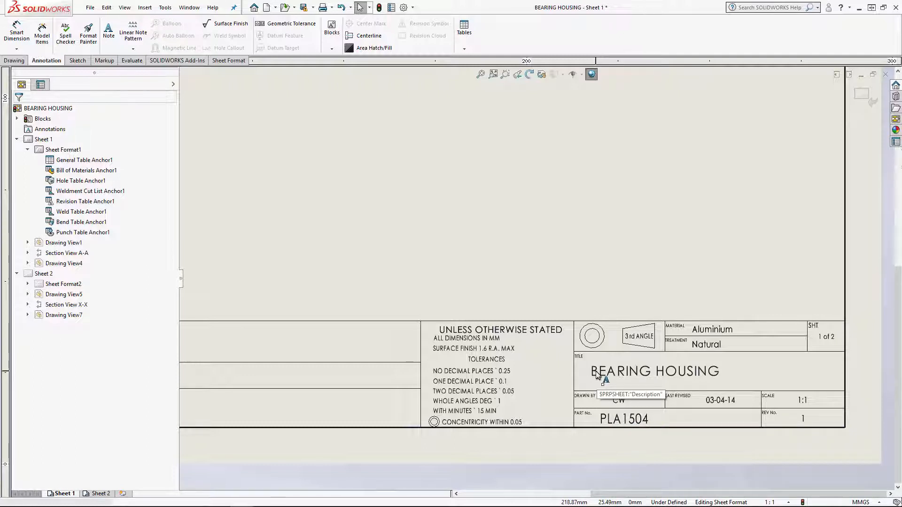
# Clear the existing text from the title block's Title note, leaving the note open for editing
pyautogui.click(625, 370)
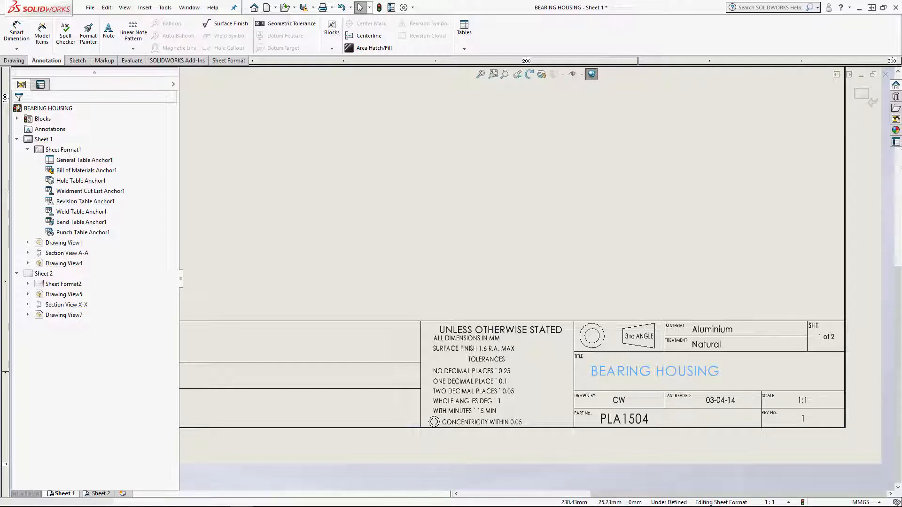
pyautogui.doubleClick(639, 372)
pyautogui.press('BackSpace')
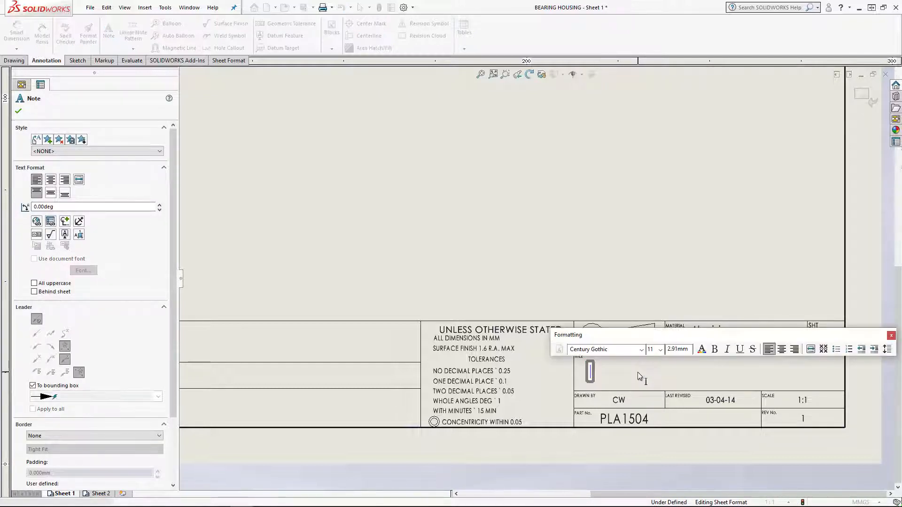
# Link the empty Title note to the model's Description property, using the drawing view specified in Sheet Properties, and finish editing it
pyautogui.click(50, 223)
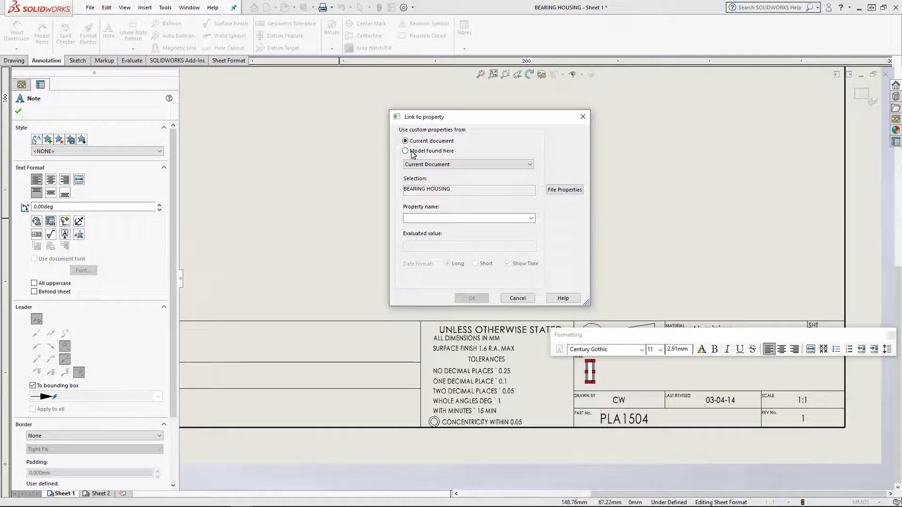
pyautogui.click(413, 152)
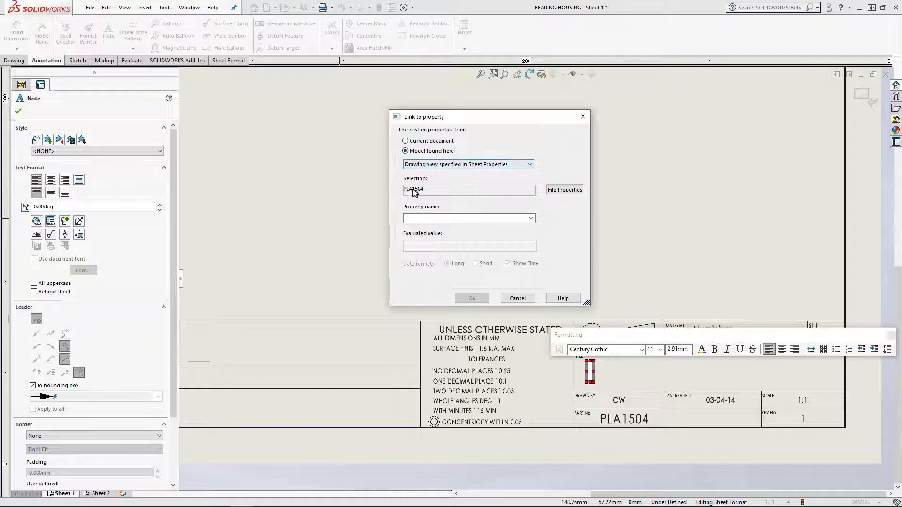
pyautogui.click(533, 219)
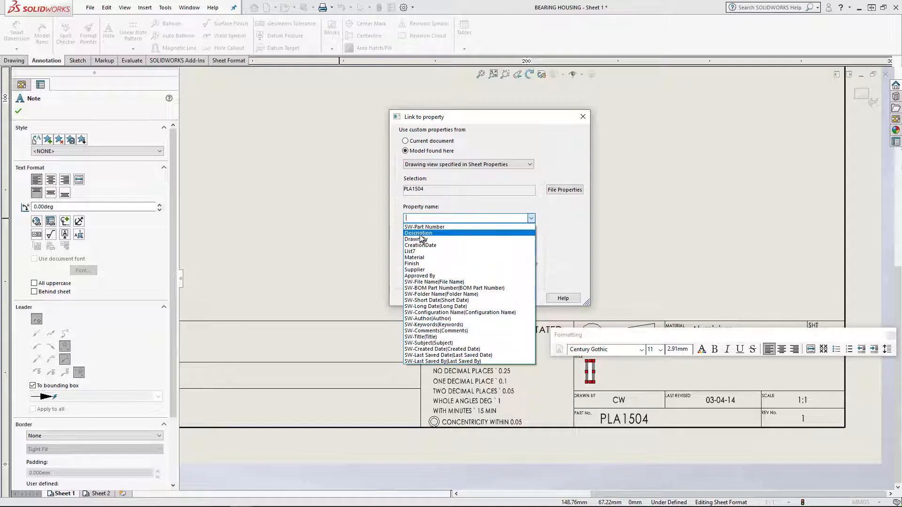
pyautogui.click(418, 233)
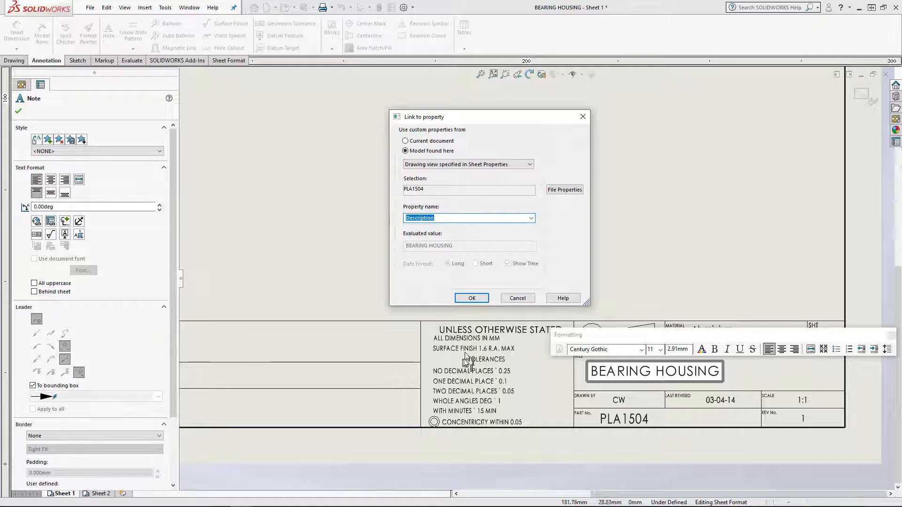
pyautogui.click(471, 299)
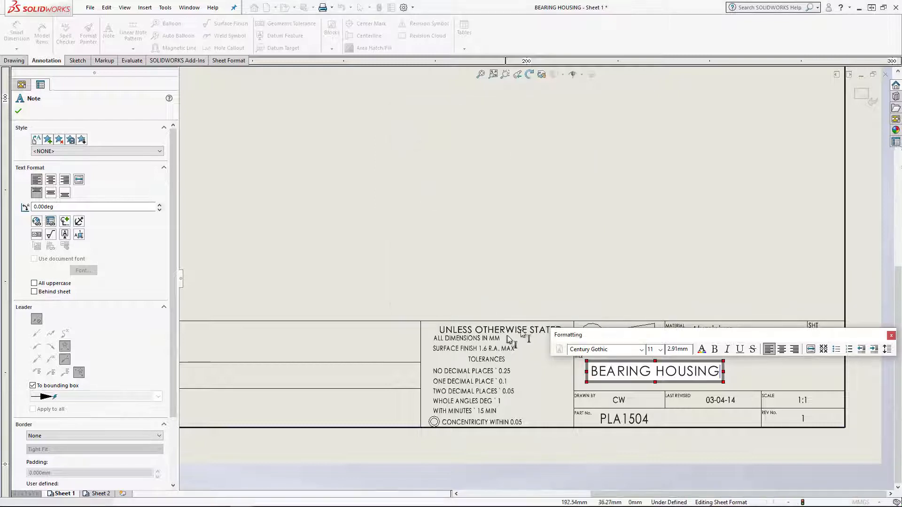
pyautogui.moveTo(586, 335); pyautogui.dragTo(517, 233)
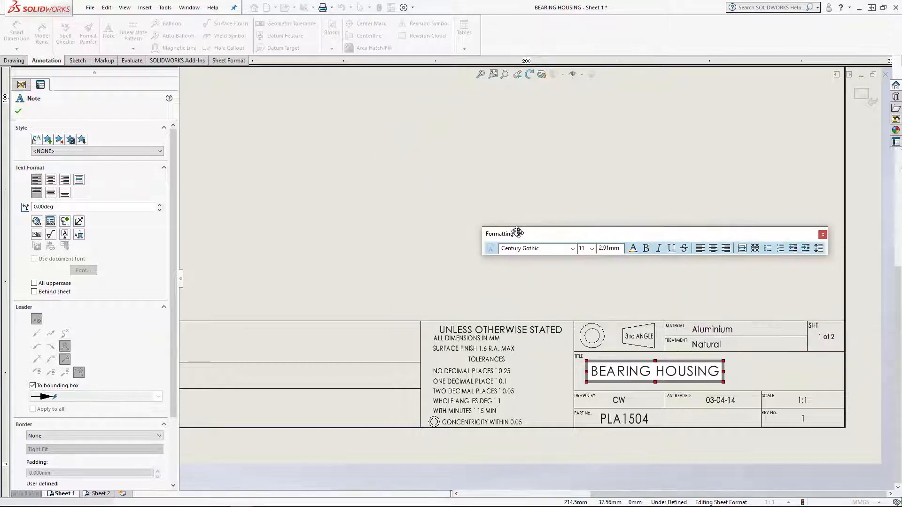
pyautogui.click(823, 234)
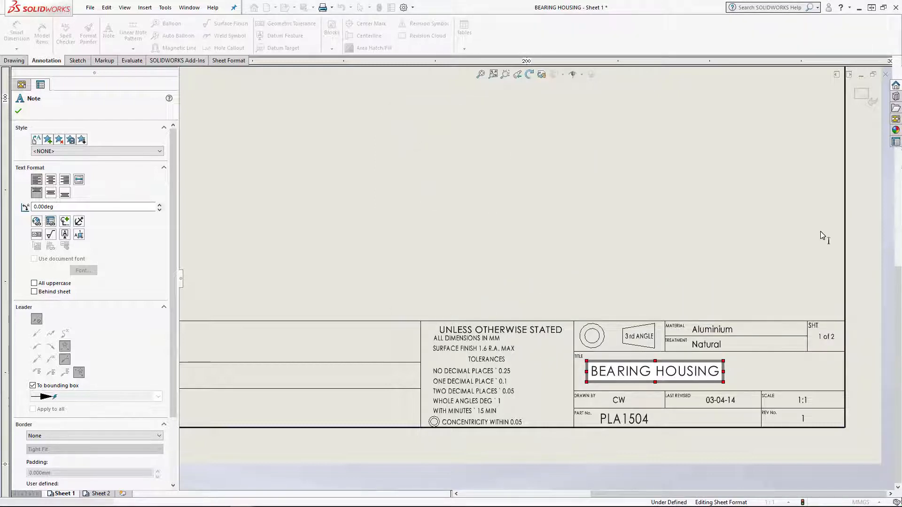
pyautogui.press('Escape')
# Clear the existing text from the title block's Material note, leaving the note open for editing
pyautogui.click(715, 329)
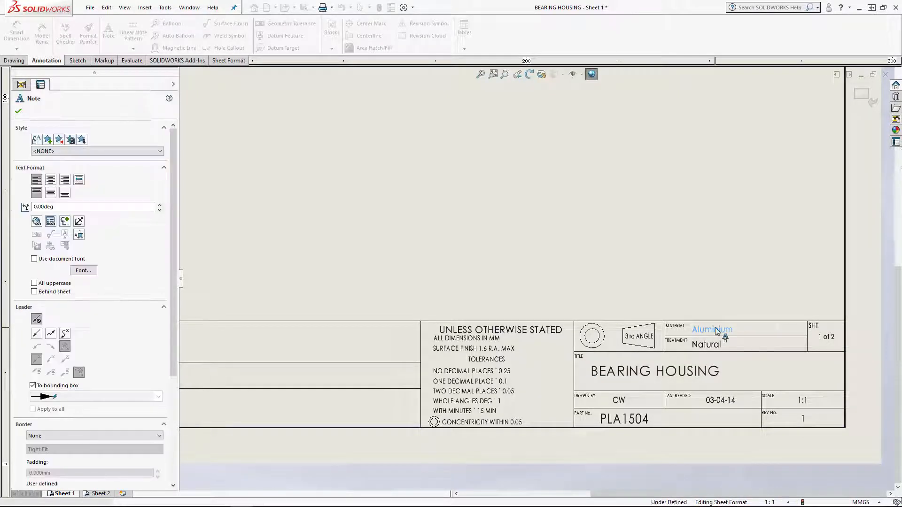
pyautogui.click(705, 285)
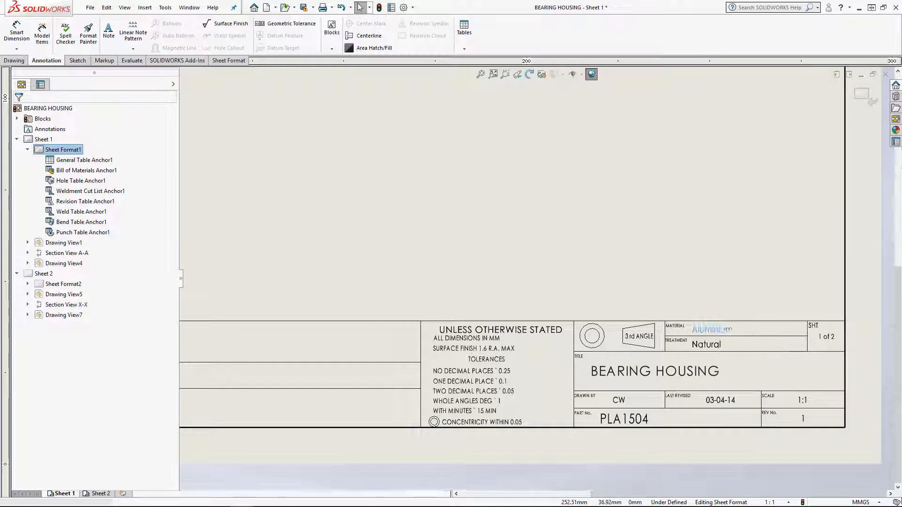
pyautogui.doubleClick(719, 330)
pyautogui.press('Delete')
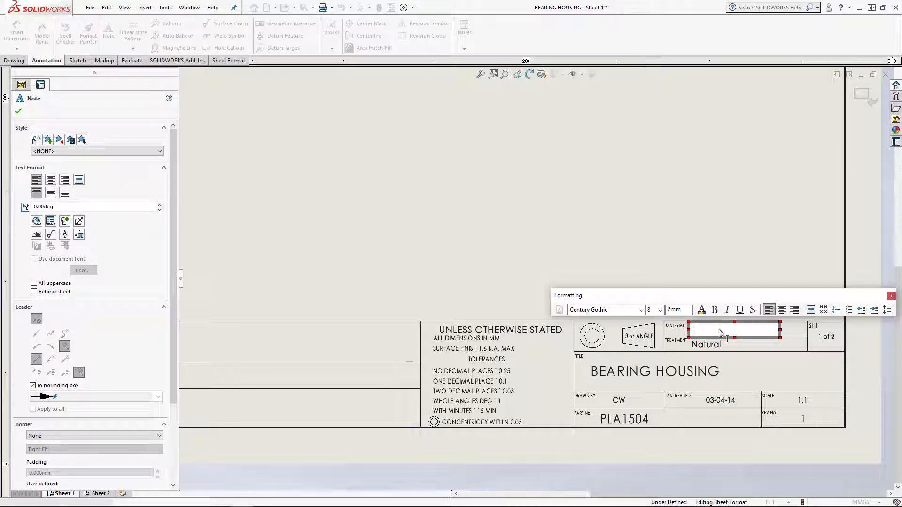
# Start a property link for the Material note and examine the properties offered for the selected component or other drawing view
pyautogui.click(50, 222)
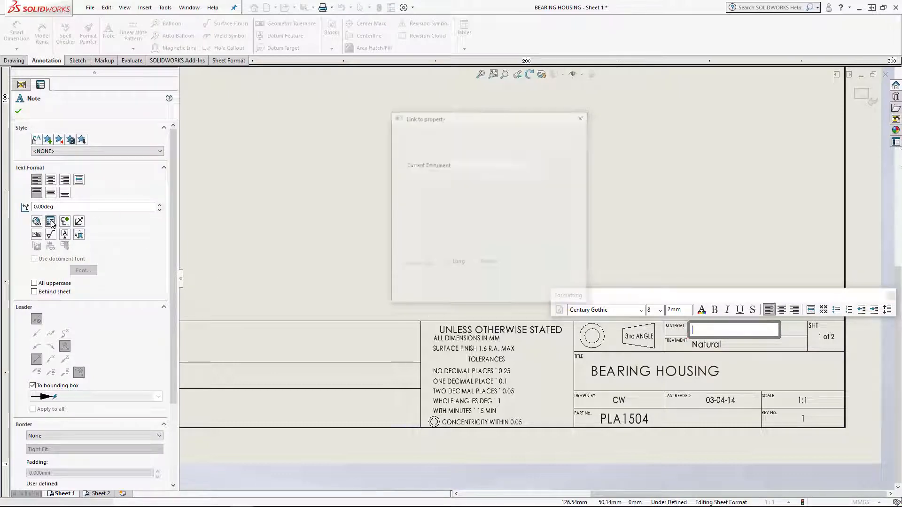
pyautogui.click(413, 152)
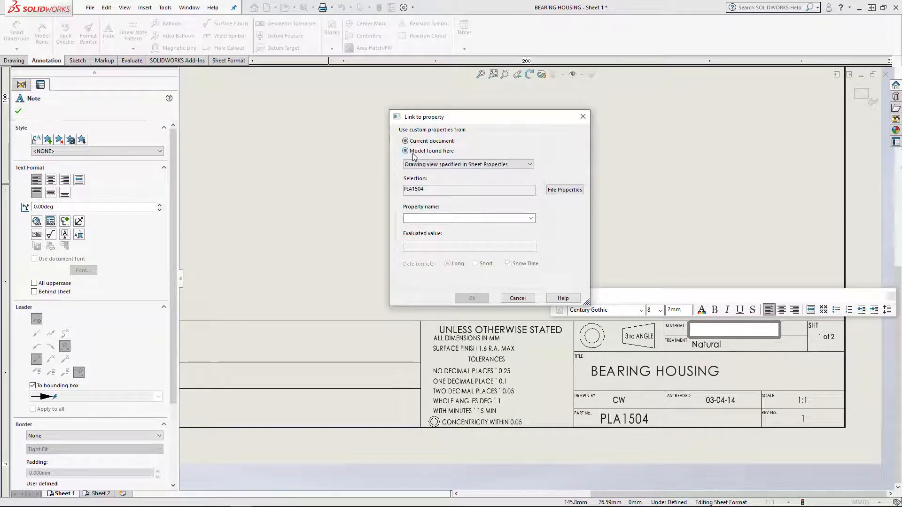
pyautogui.click(444, 165)
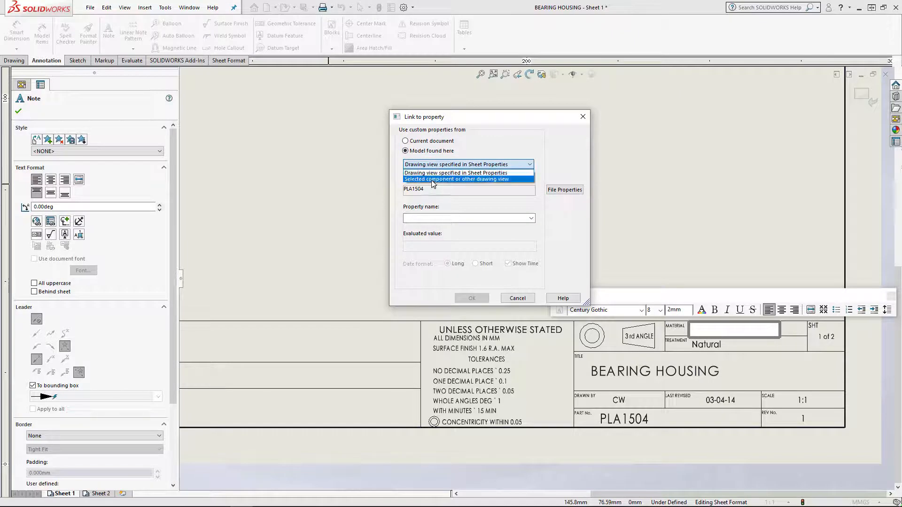
pyautogui.click(433, 179)
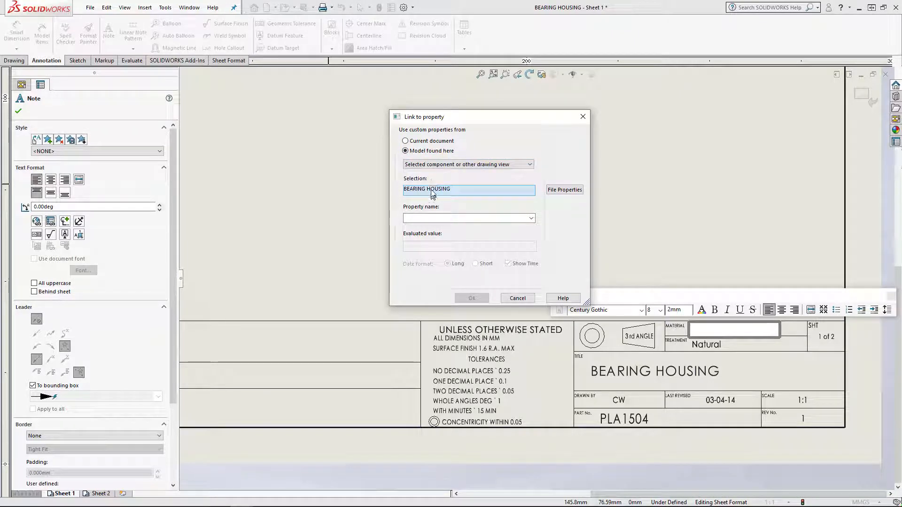
pyautogui.click(533, 219)
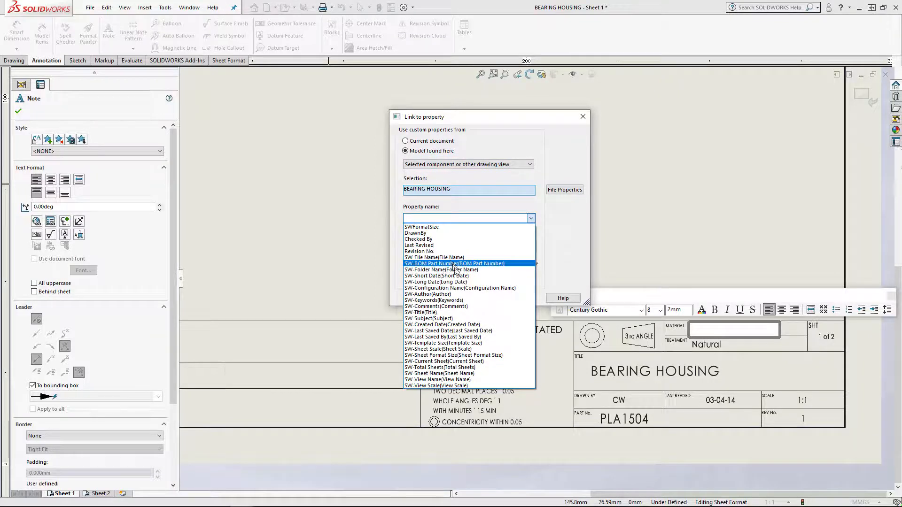
pyautogui.click(560, 201)
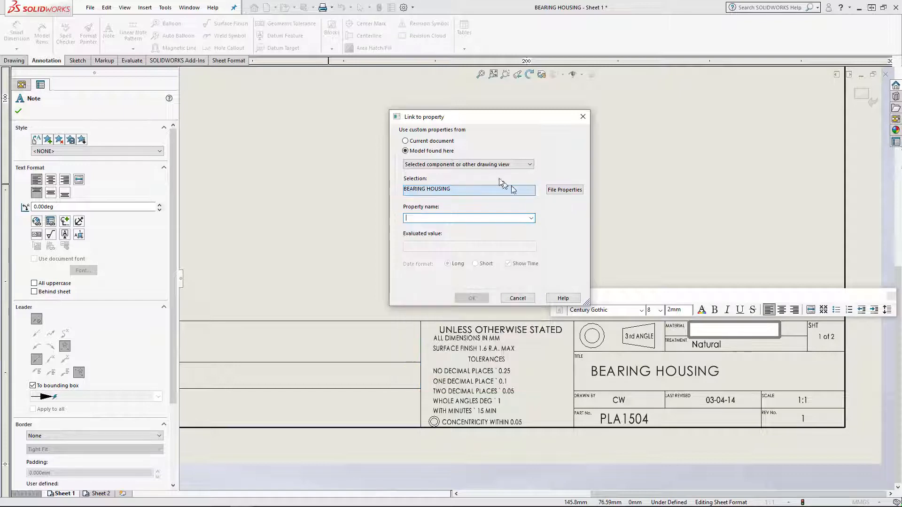
# Set the Material note's link source to the current document and examine the properties it offers
pyautogui.click(405, 141)
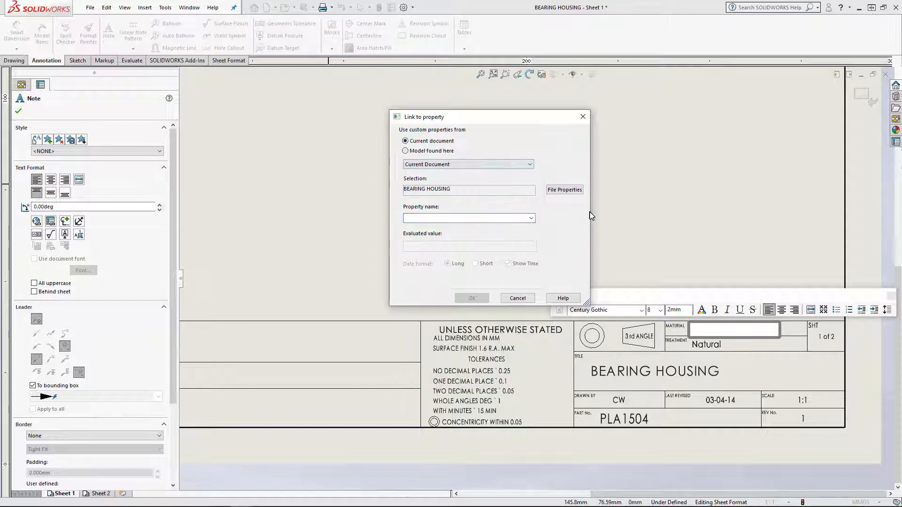
pyautogui.click(496, 164)
pyautogui.click(496, 174)
pyautogui.click(532, 218)
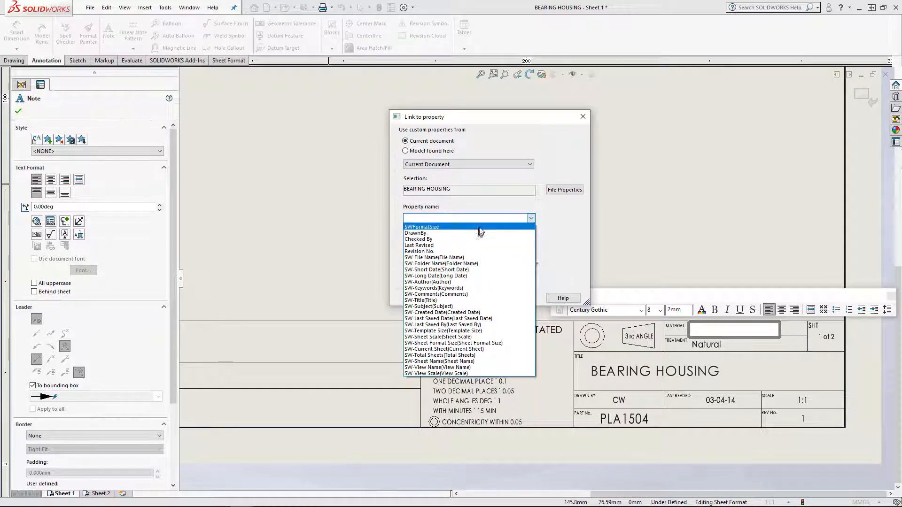
# Link the Material note to the model's Material property, using the drawing view specified in Sheet Properties, and finish editing the note
pyautogui.click(474, 172)
pyautogui.click(440, 153)
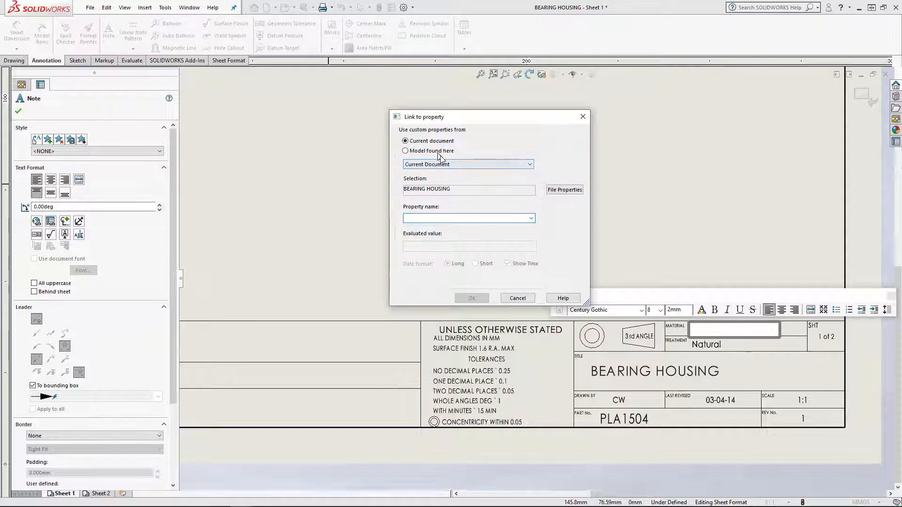
pyautogui.click(475, 166)
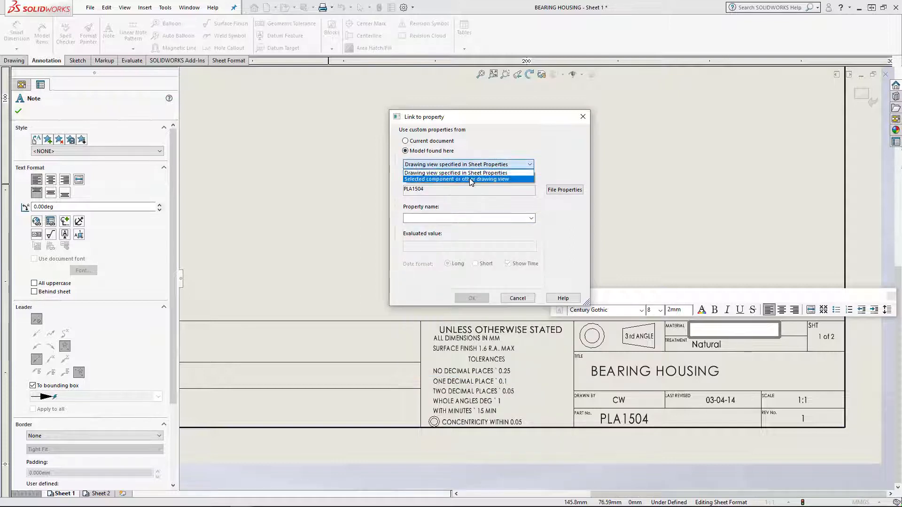
pyautogui.click(469, 178)
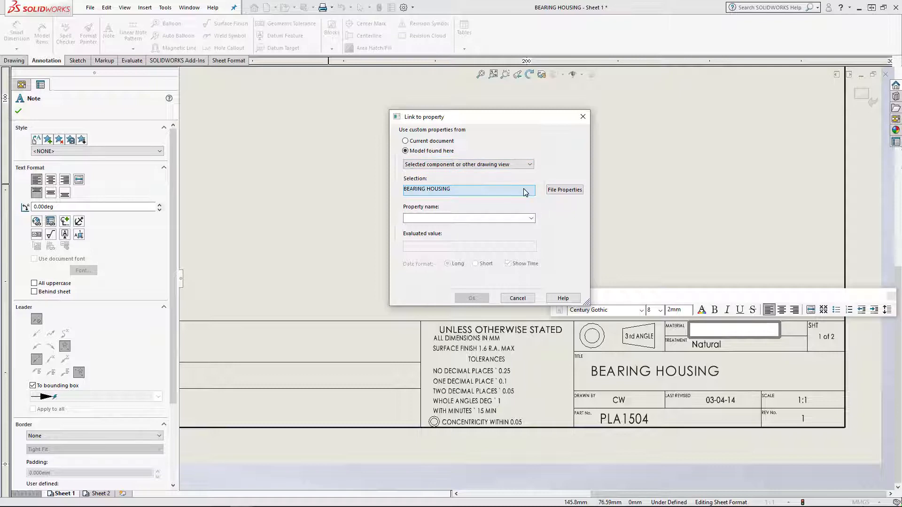
pyautogui.click(499, 164)
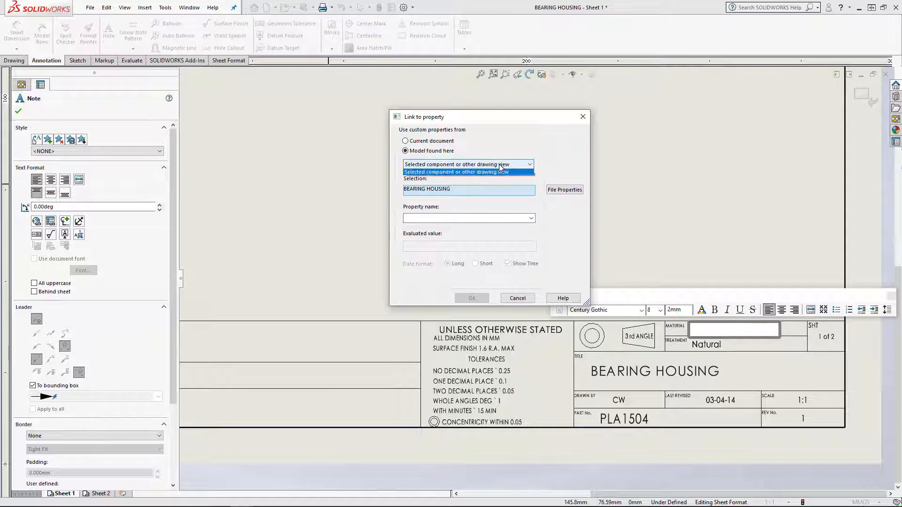
pyautogui.click(487, 173)
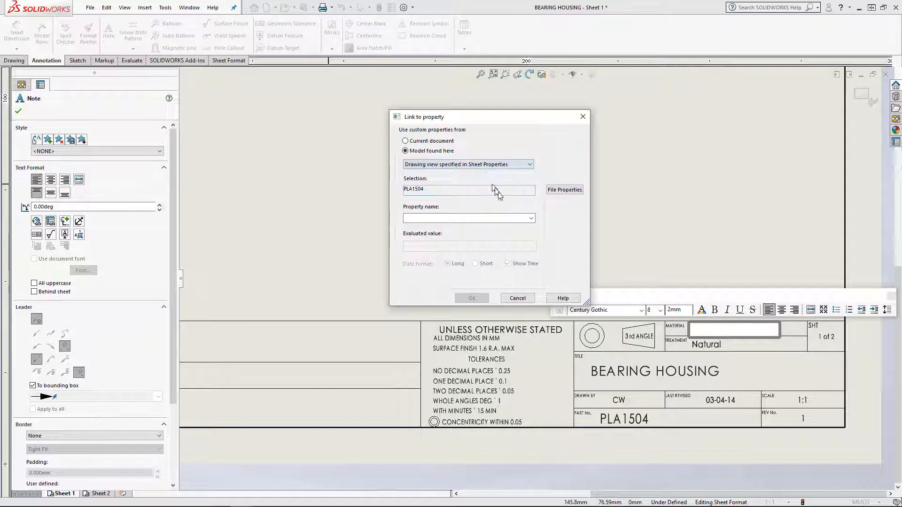
pyautogui.click(532, 218)
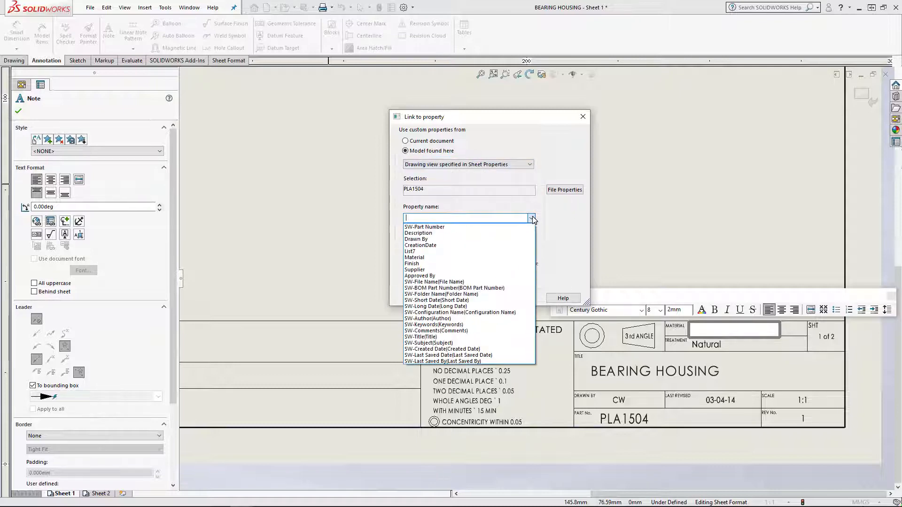
pyautogui.click(447, 260)
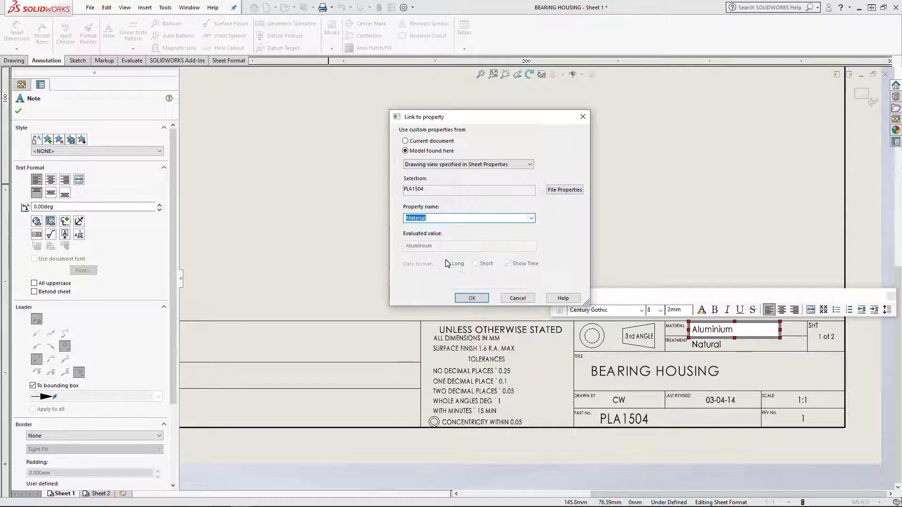
pyautogui.click(471, 298)
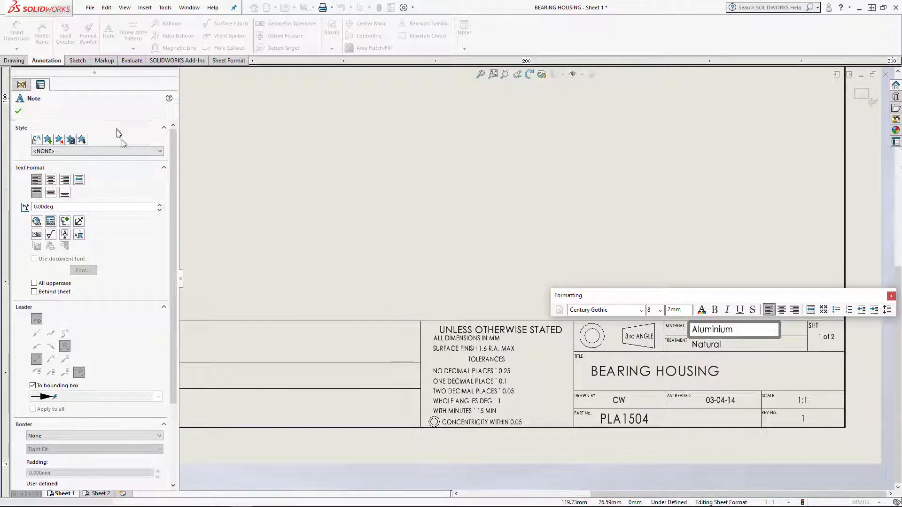
pyautogui.click(468, 290)
# Exit sheet format editing and return to the full drawing sheet
pyautogui.click(869, 98)
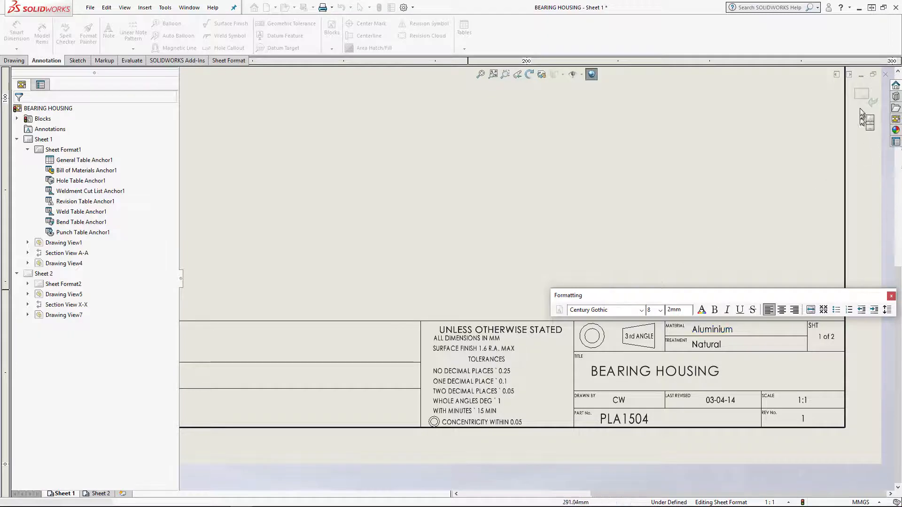
pyautogui.click(867, 95)
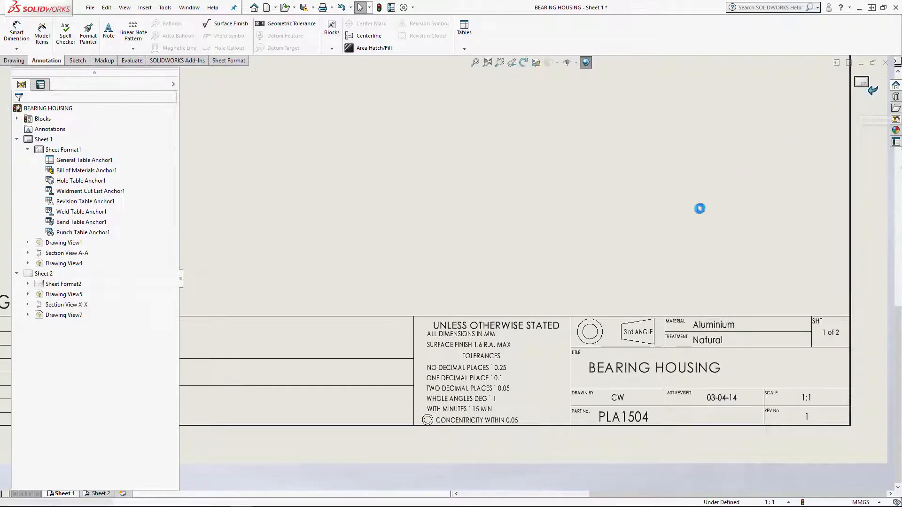
pyautogui.press('f')
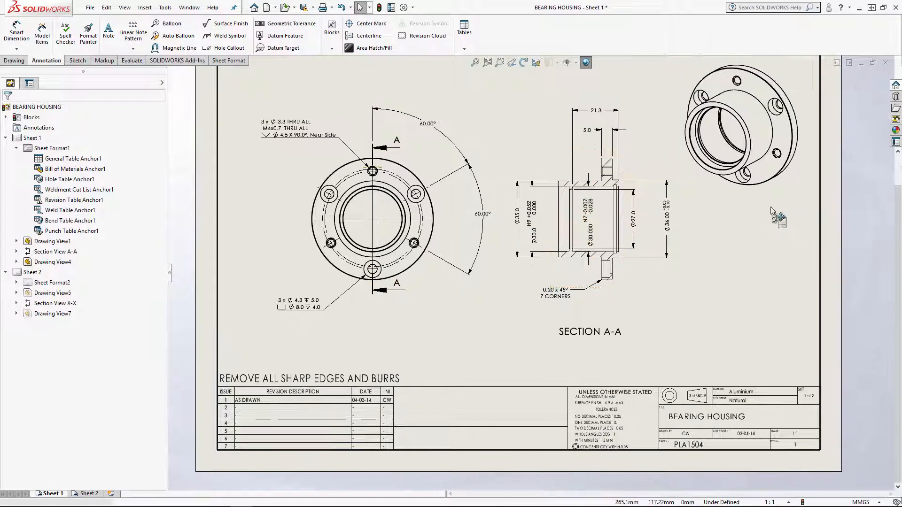
# Open the part PLA1504 from the drawing's isometric view
pyautogui.click(779, 209)
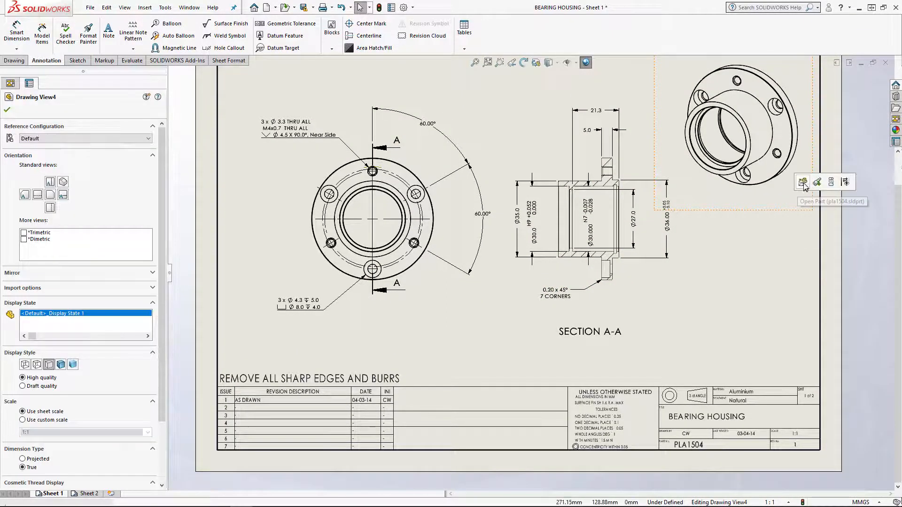
pyautogui.click(804, 182)
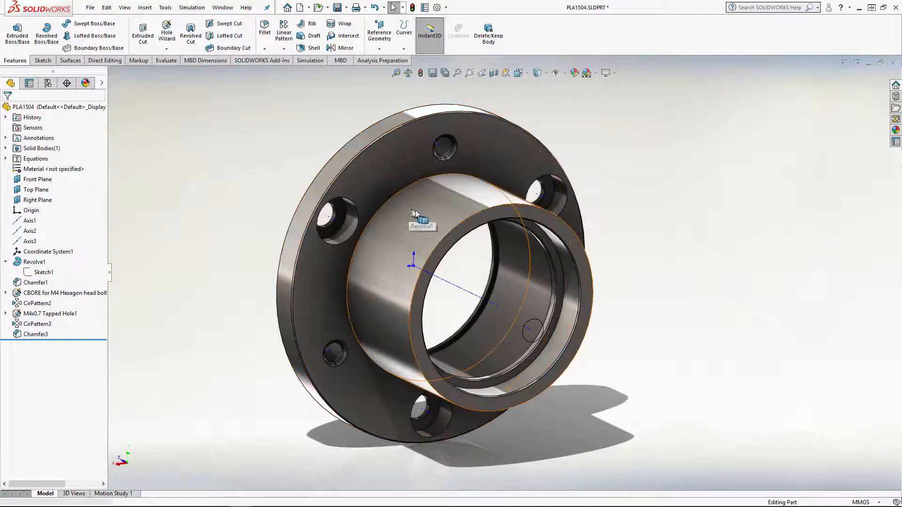
pyautogui.moveTo(413, 217); pyautogui.dragTo(463, 146, button='middle')
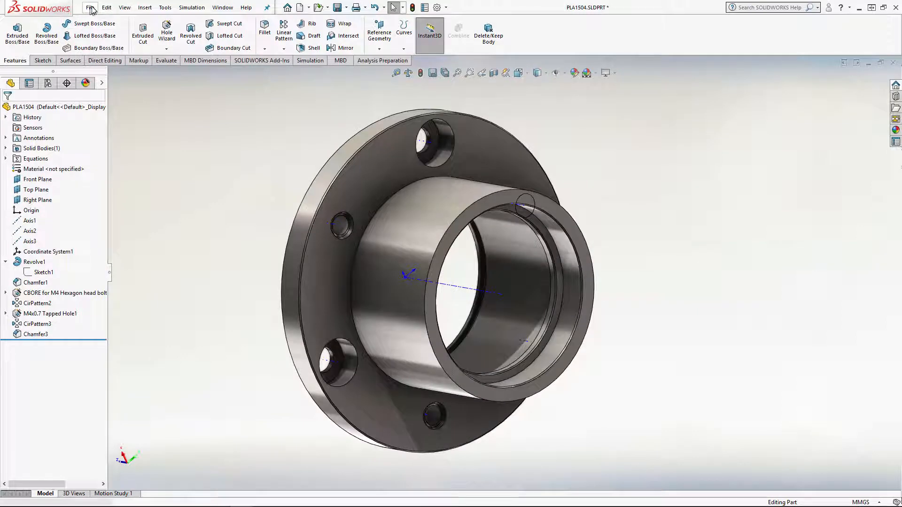
# Open the part's custom file properties and examine the Drawn By and Description entries
pyautogui.click(91, 8)
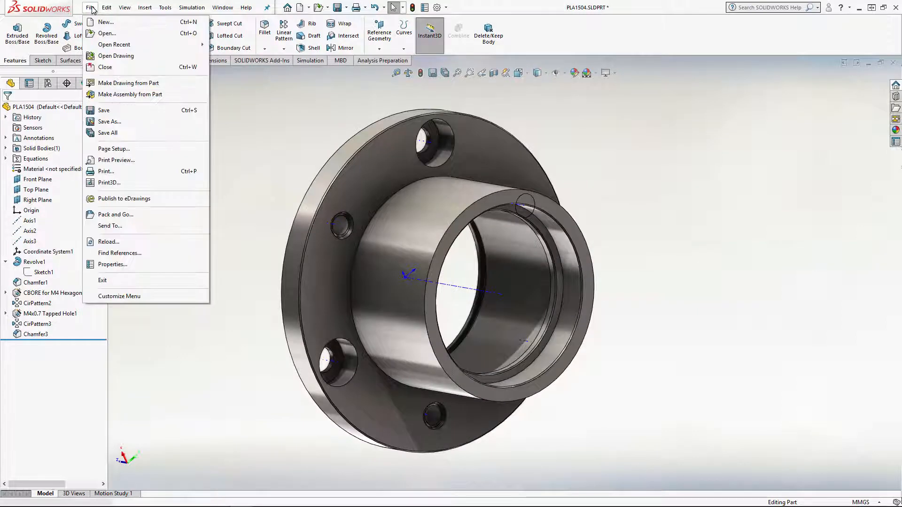
pyautogui.click(136, 265)
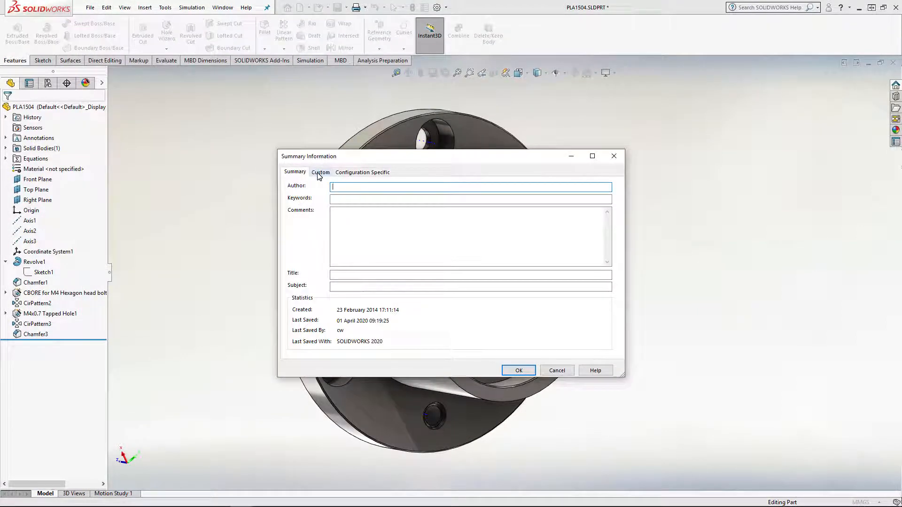
pyautogui.click(320, 173)
pyautogui.moveTo(348, 157); pyautogui.dragTo(584, 178)
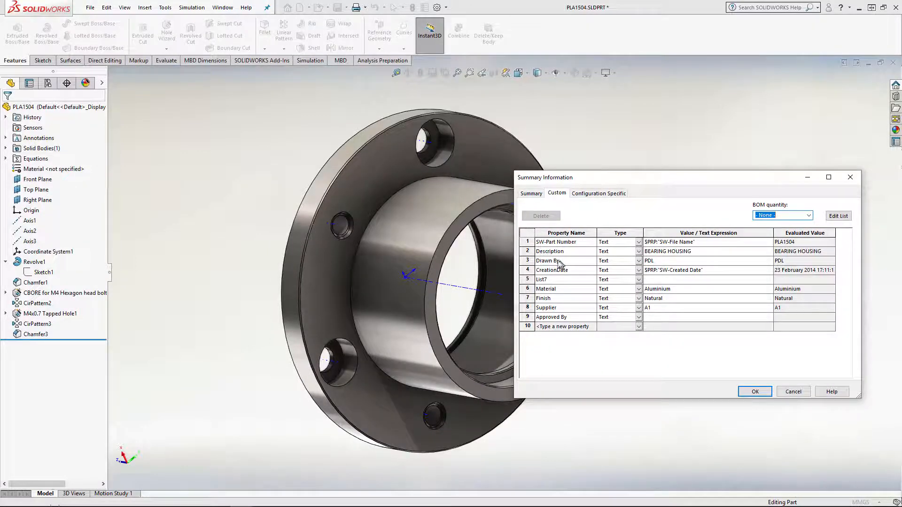
pyautogui.moveTo(580, 183); pyautogui.dragTo(597, 152)
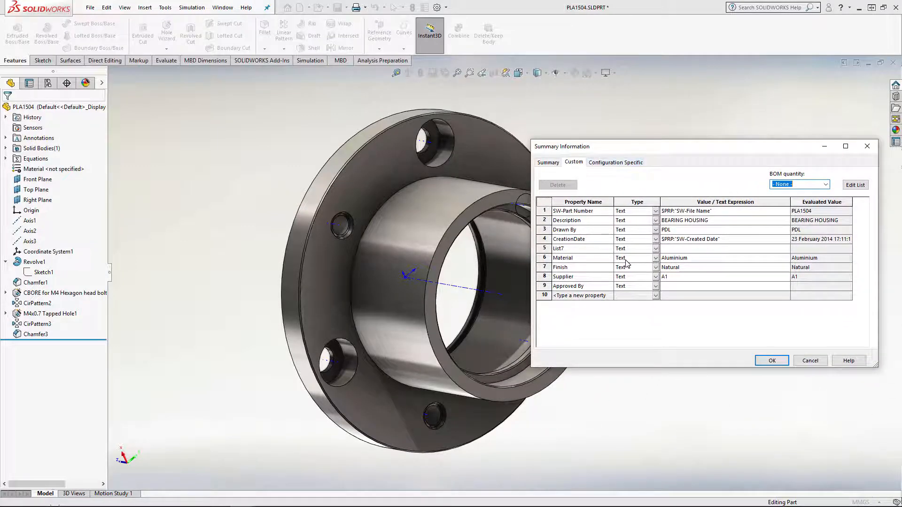
pyautogui.click(564, 231)
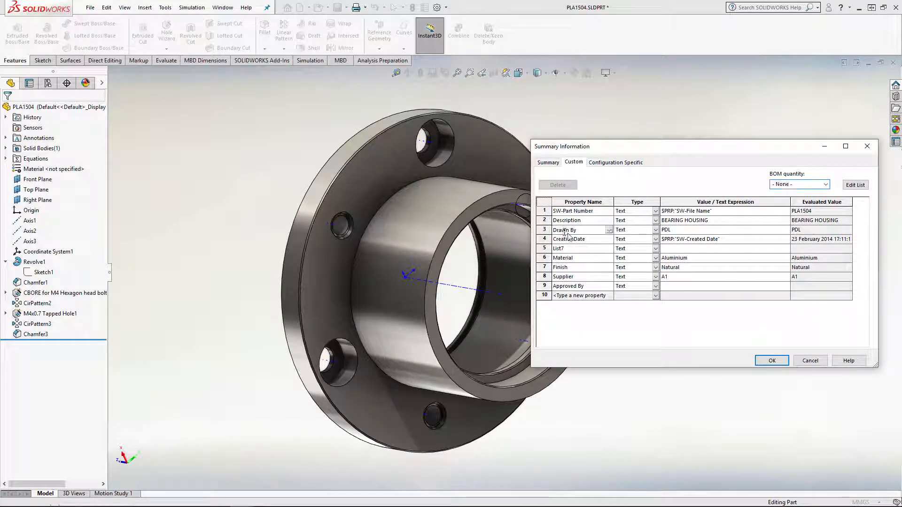
pyautogui.moveTo(563, 228); pyautogui.dragTo(539, 231)
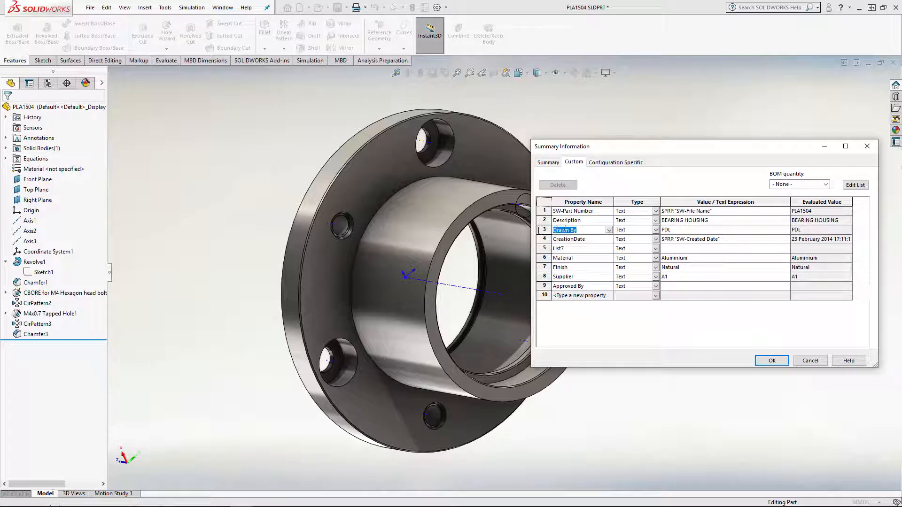
pyautogui.click(586, 222)
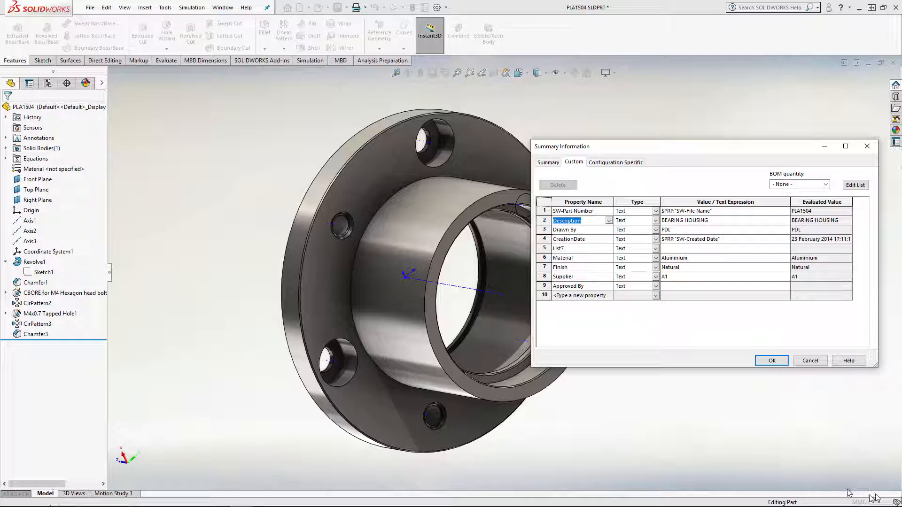
# Add a custom text property named Description 2 with the value "for bearings - 6001 & 60022RS"
pyautogui.click(573, 296)
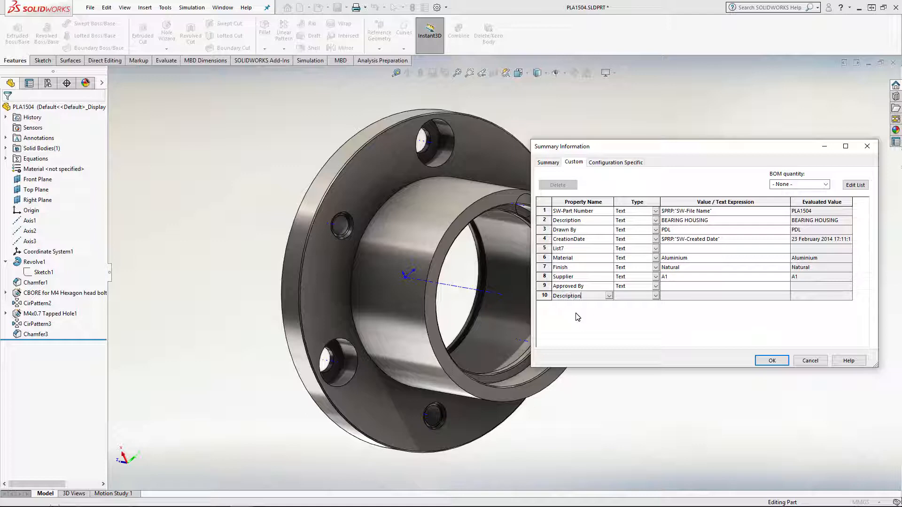
pyautogui.press('Tab')
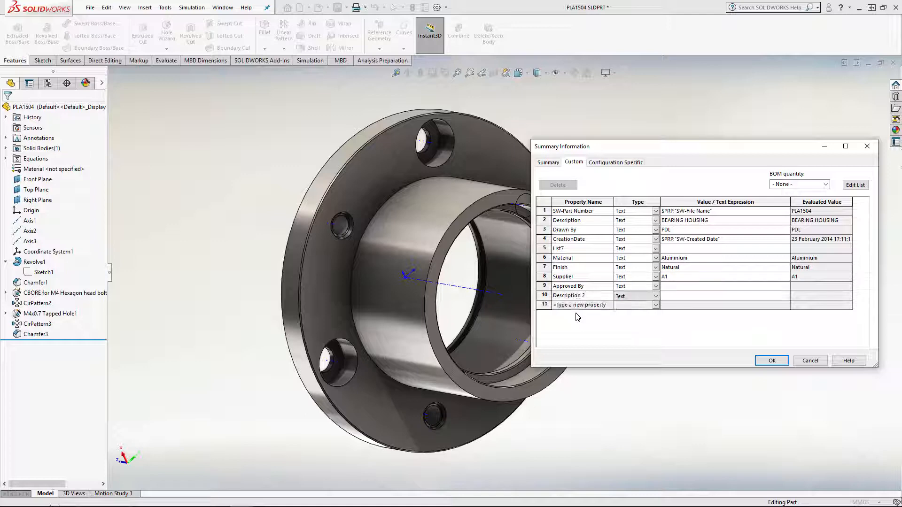
pyautogui.click(672, 297)
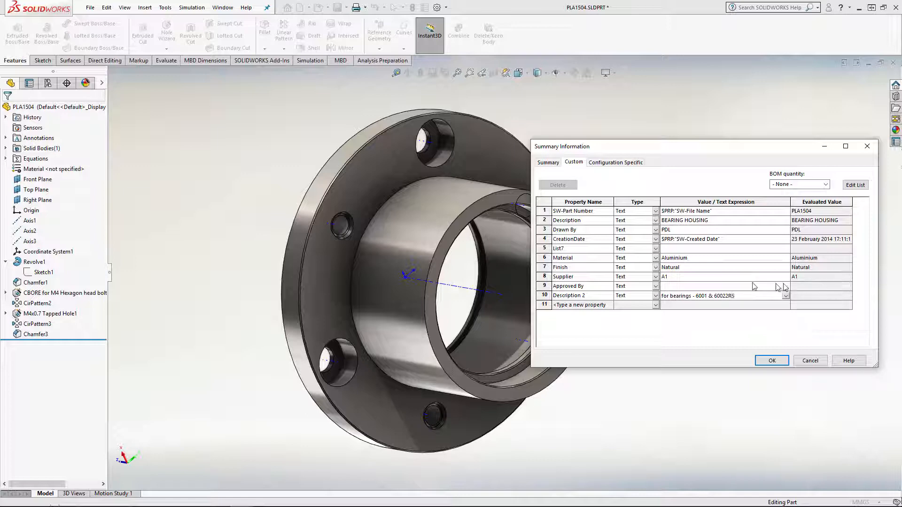
# Examine the Material and Finish entries with their values, and accept the part's custom properties
pyautogui.click(572, 306)
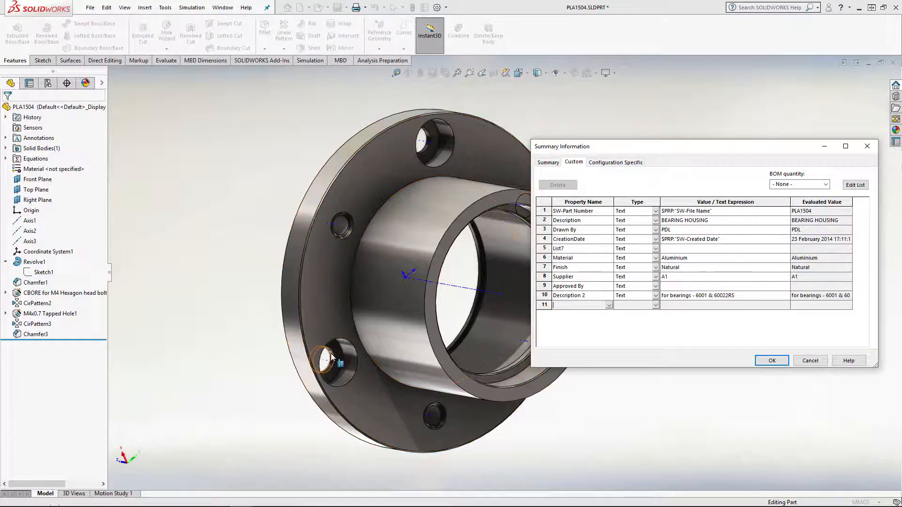
pyautogui.click(569, 260)
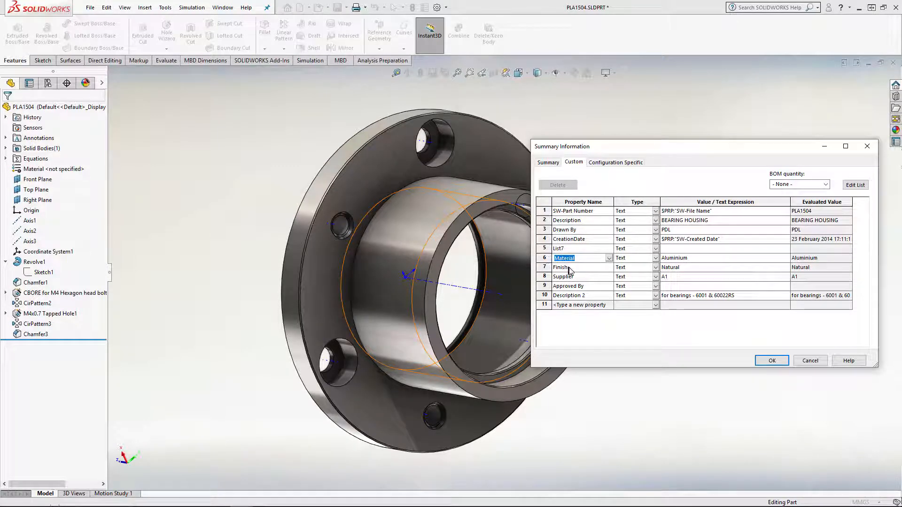
pyautogui.click(570, 268)
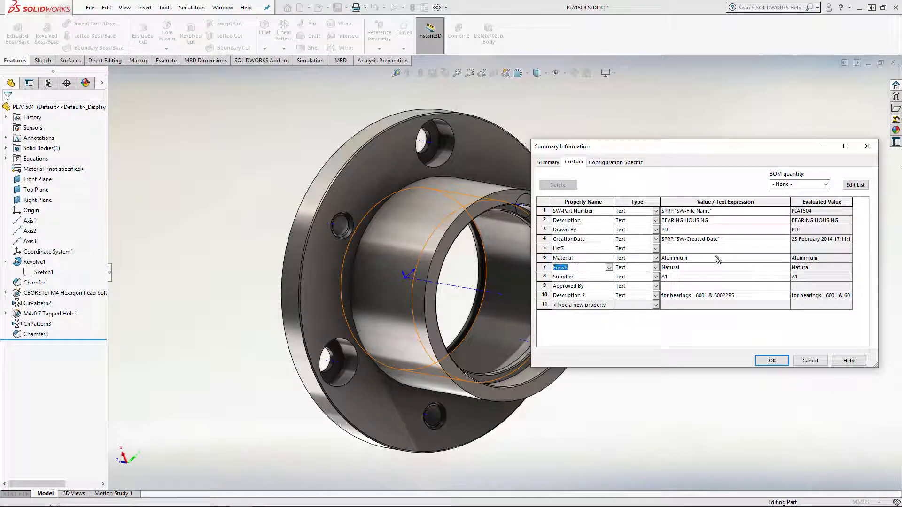
pyautogui.click(700, 259)
pyautogui.click(694, 267)
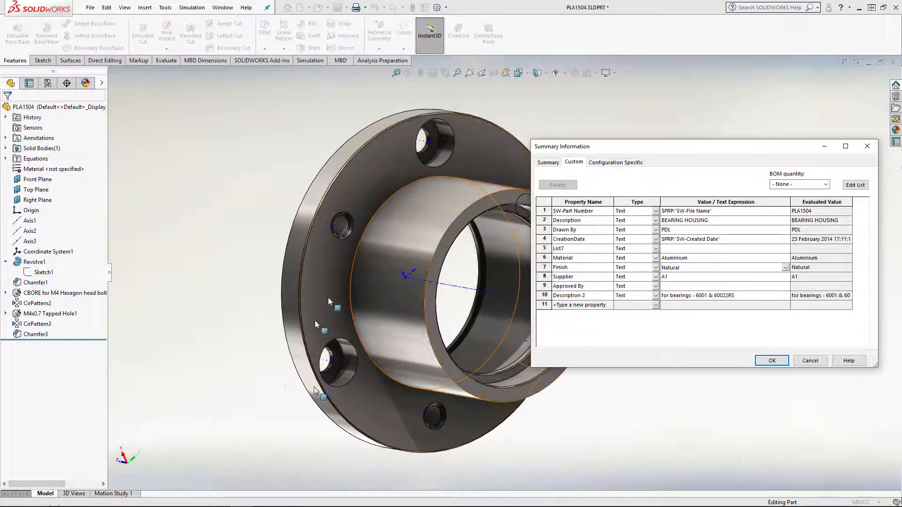
pyautogui.click(771, 362)
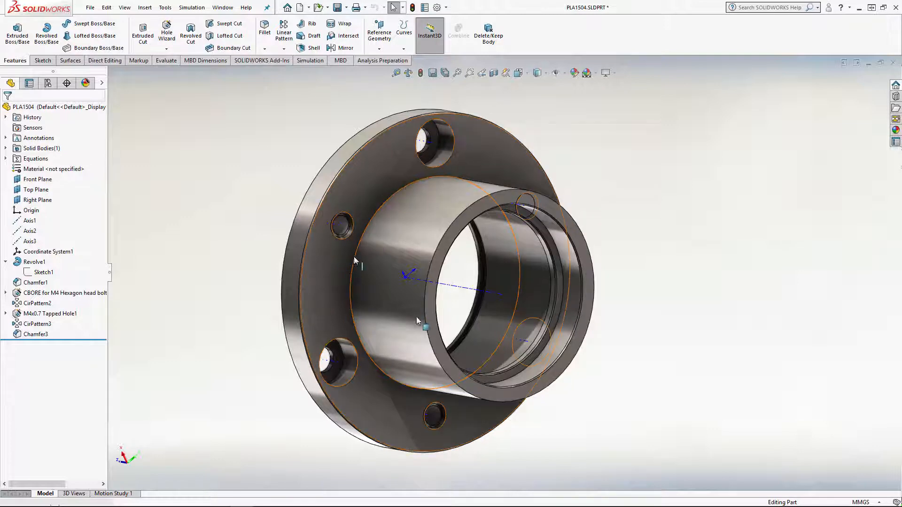
# Switch back to the BEARING HOUSING drawing
pyautogui.click(223, 9)
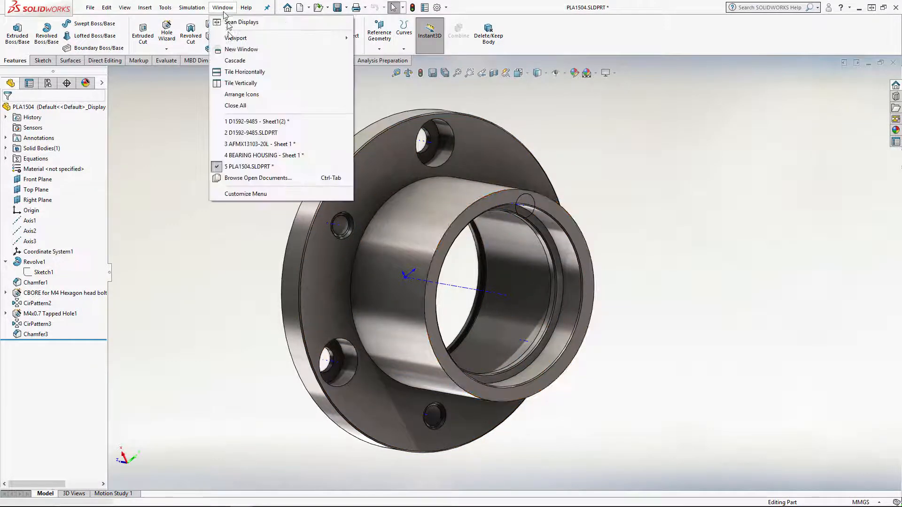
pyautogui.click(263, 156)
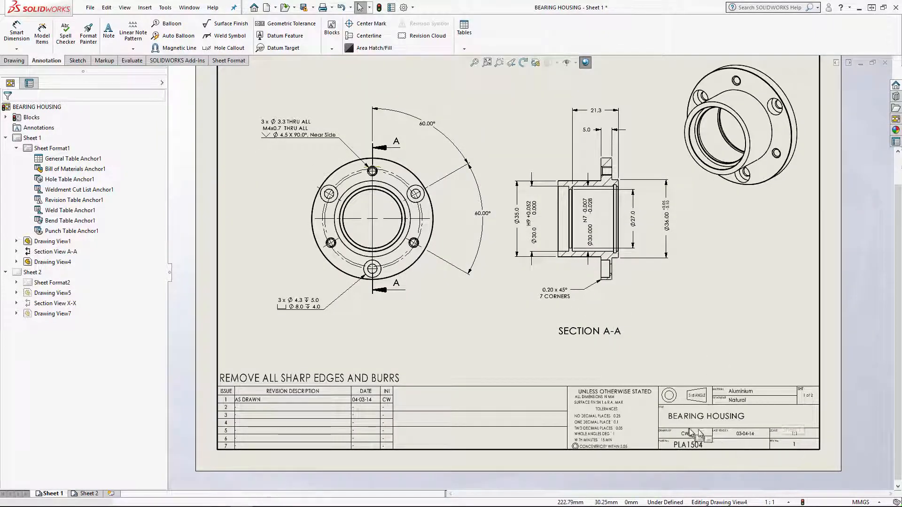
pyautogui.moveTo(631, 364); pyautogui.dragTo(619, 386, button='middle')
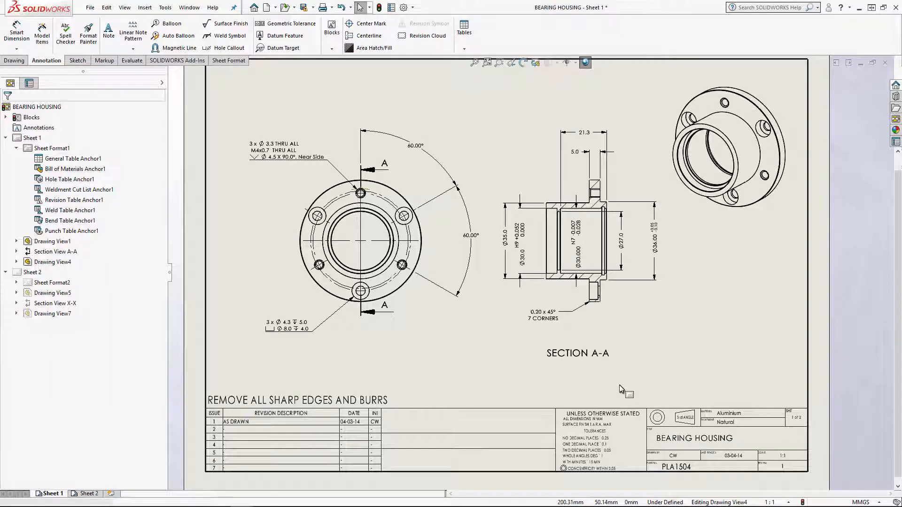
# Add a new blank sheet to the drawing, dismissing the missing sheet format message
pyautogui.click(112, 495)
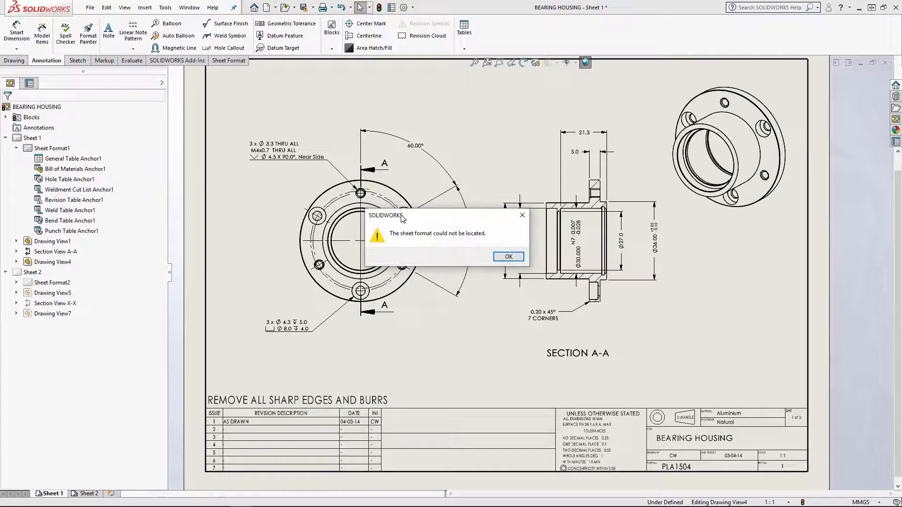
pyautogui.moveTo(402, 219); pyautogui.dragTo(434, 263)
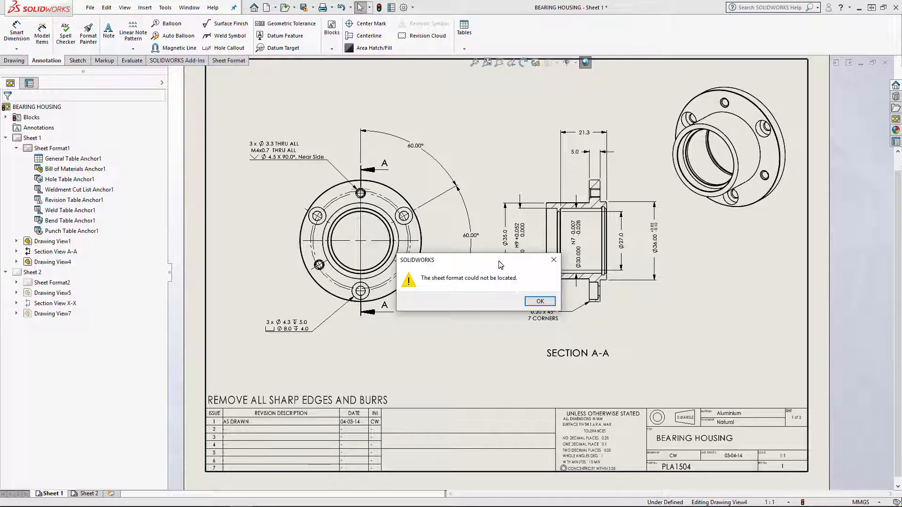
pyautogui.moveTo(500, 264); pyautogui.dragTo(483, 304)
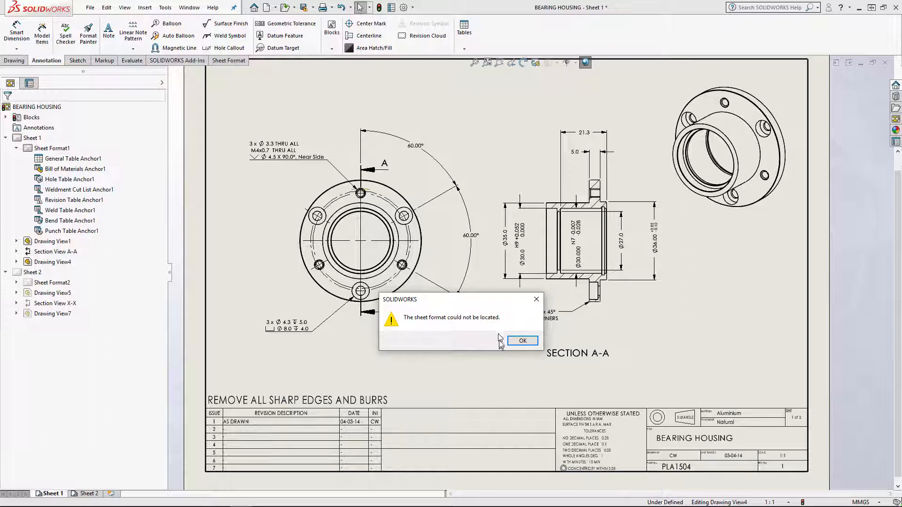
pyautogui.moveTo(485, 303); pyautogui.dragTo(474, 329)
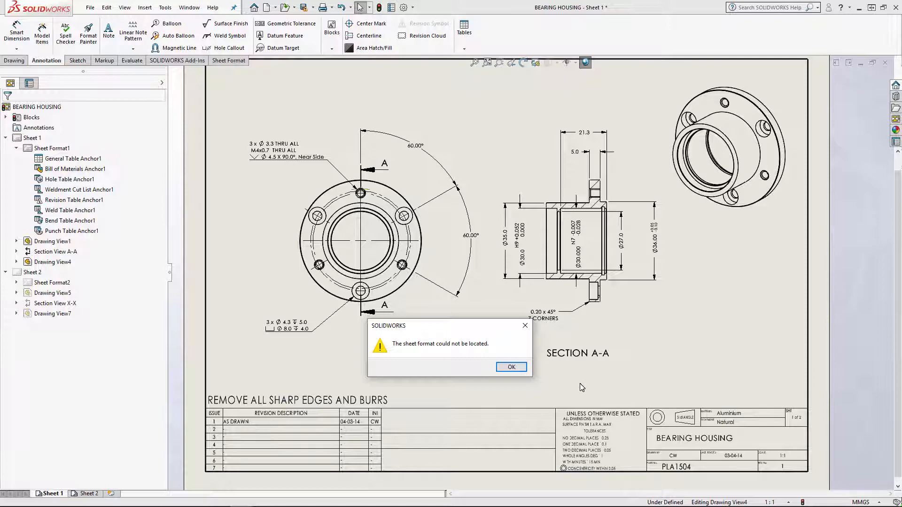
pyautogui.click(524, 326)
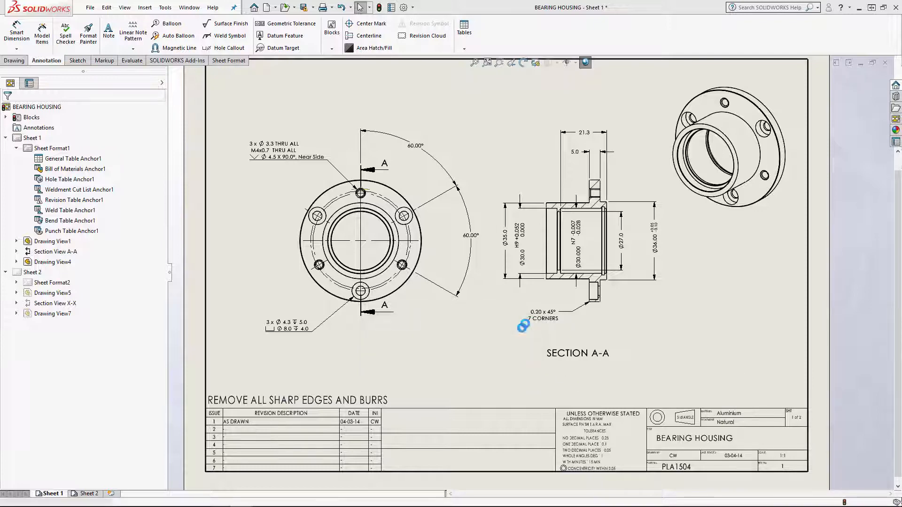
pyautogui.click(510, 315)
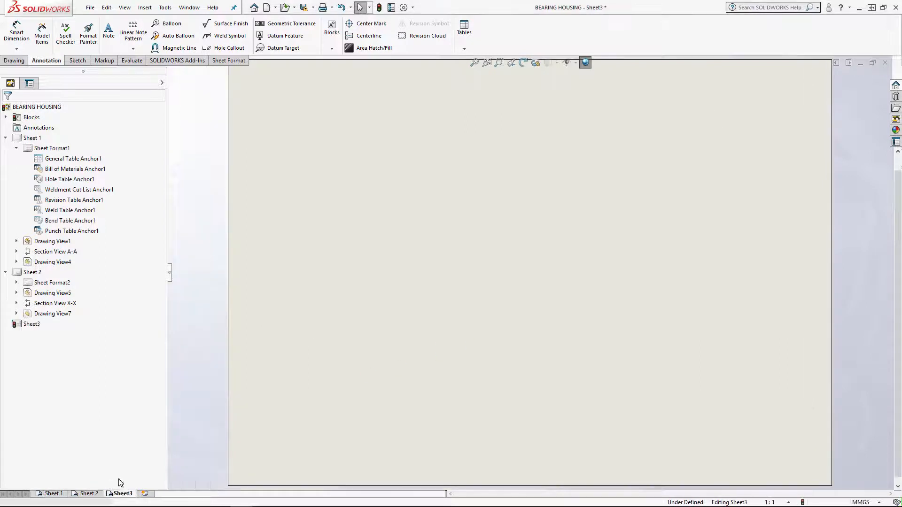
# Delete the blank Sheet3 from the drawing
pyautogui.rightClick(120, 497)
pyautogui.click(137, 452)
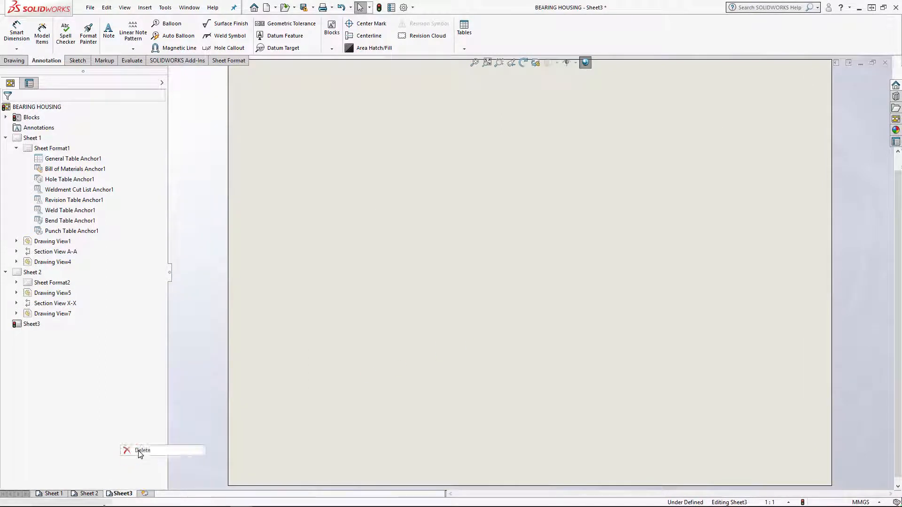
pyautogui.click(514, 225)
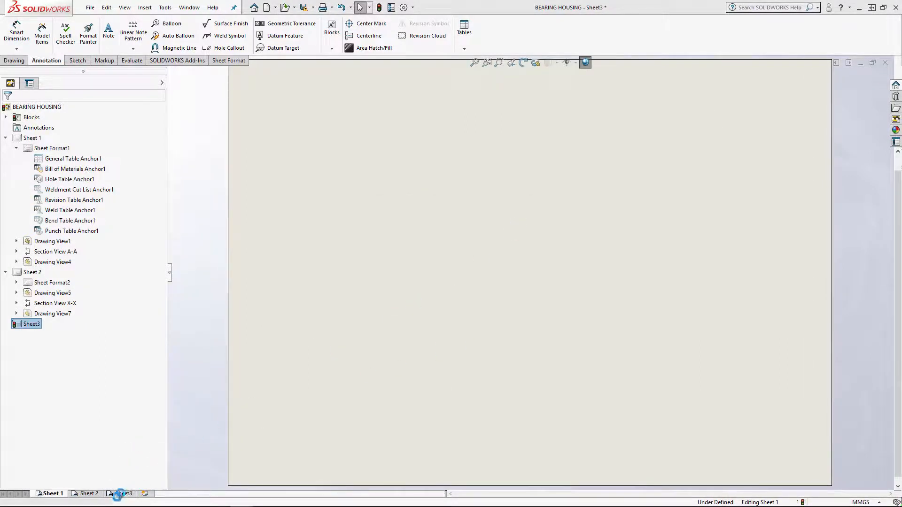
# Copy Sheet 1 and paste the duplicate directly after it, renaming the duplicate section, detail or auxiliary views
pyautogui.scroll(5, 475, 366)
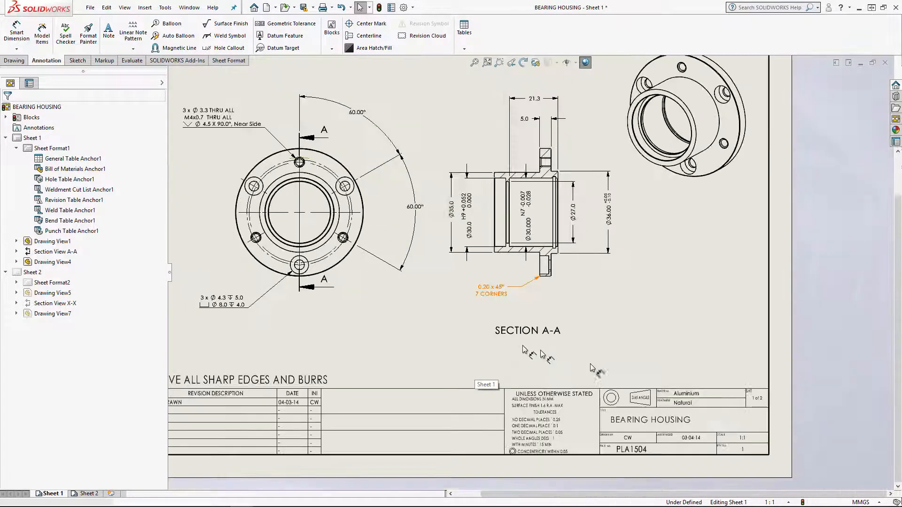
pyautogui.moveTo(596, 370); pyautogui.dragTo(724, 436, button='middle')
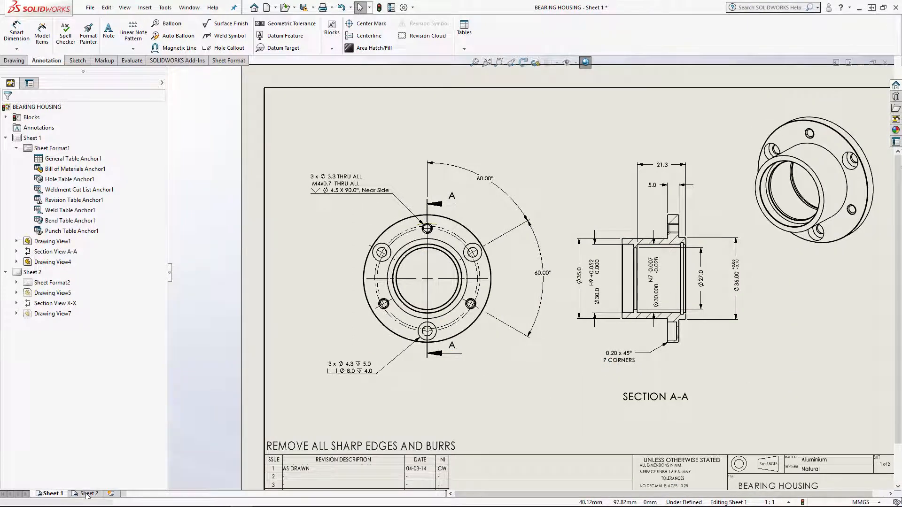
pyautogui.rightClick(53, 494)
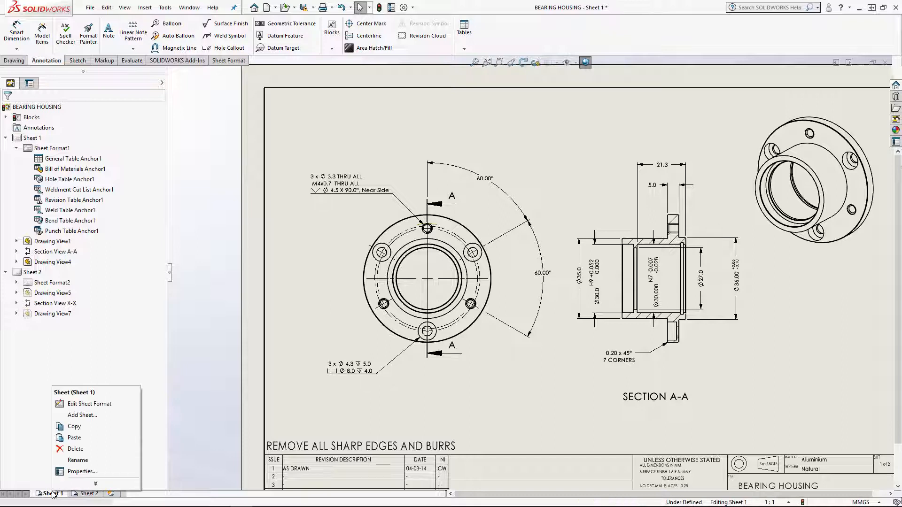
pyautogui.click(74, 427)
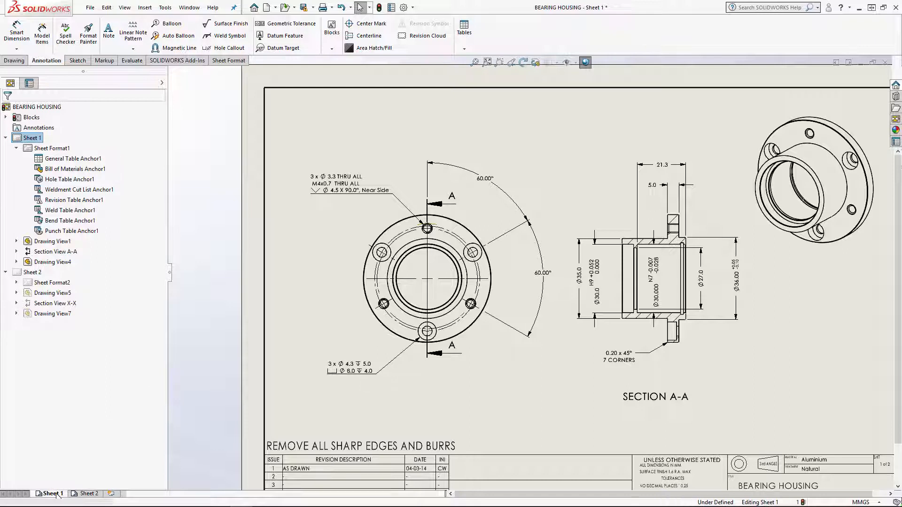
pyautogui.rightClick(54, 495)
pyautogui.click(78, 439)
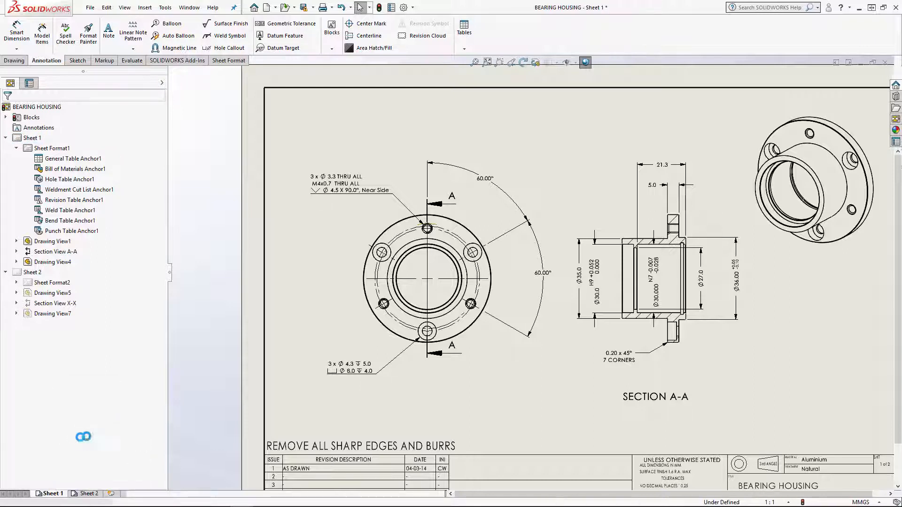
pyautogui.click(134, 351)
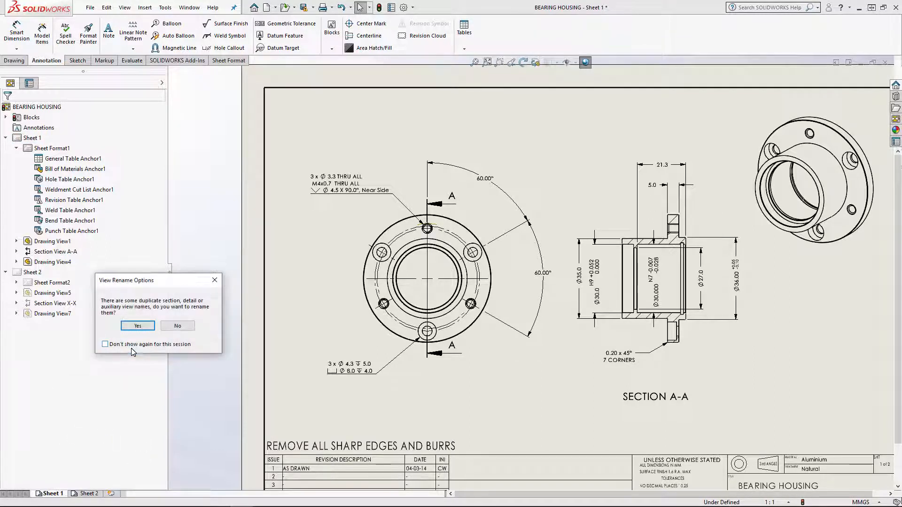
pyautogui.click(137, 325)
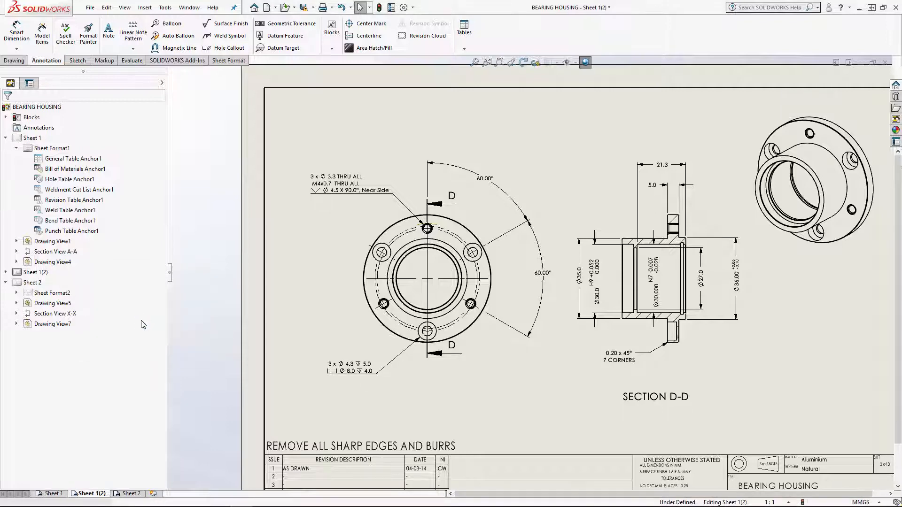
# Examine the file name and file type offered for saving the copied sheet's format, and cancel the save
pyautogui.scroll(2, 606, 303)
pyautogui.moveTo(611, 302); pyautogui.dragTo(567, 310, button='middle')
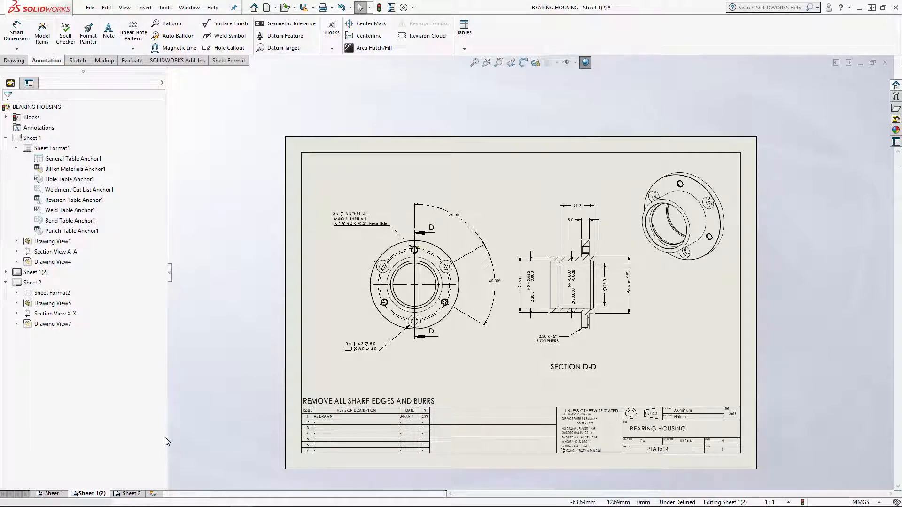
pyautogui.rightClick(412, 422)
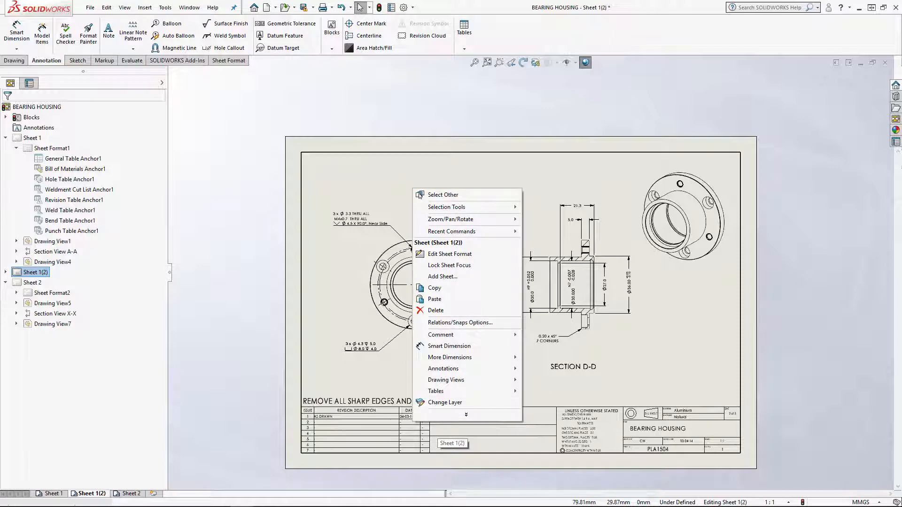
pyautogui.click(687, 433)
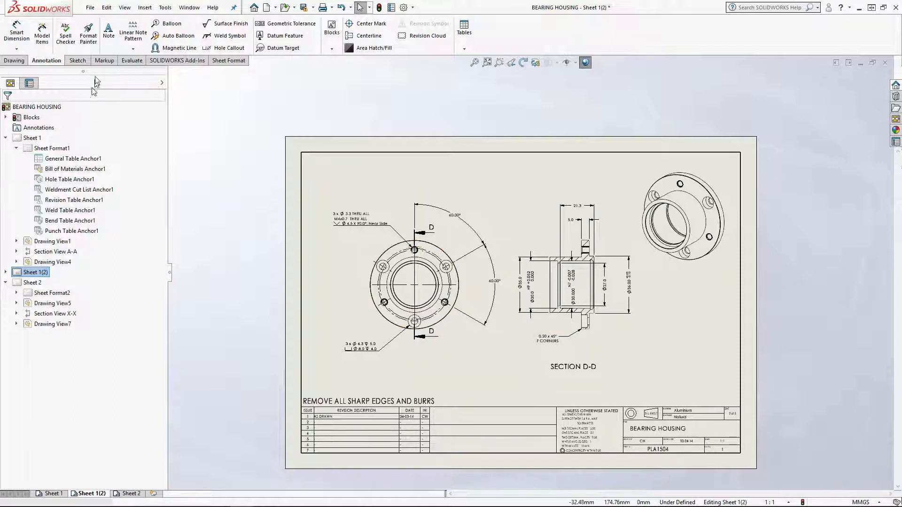
pyautogui.click(91, 8)
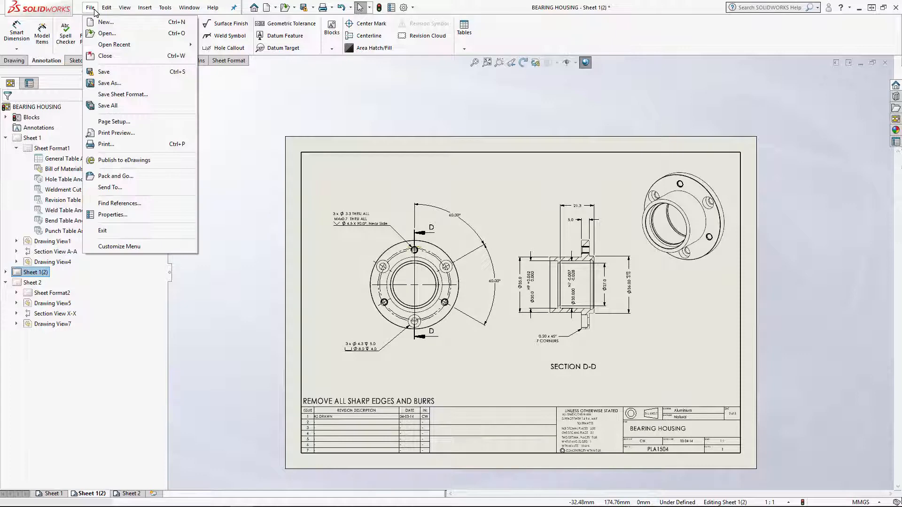
pyautogui.click(122, 94)
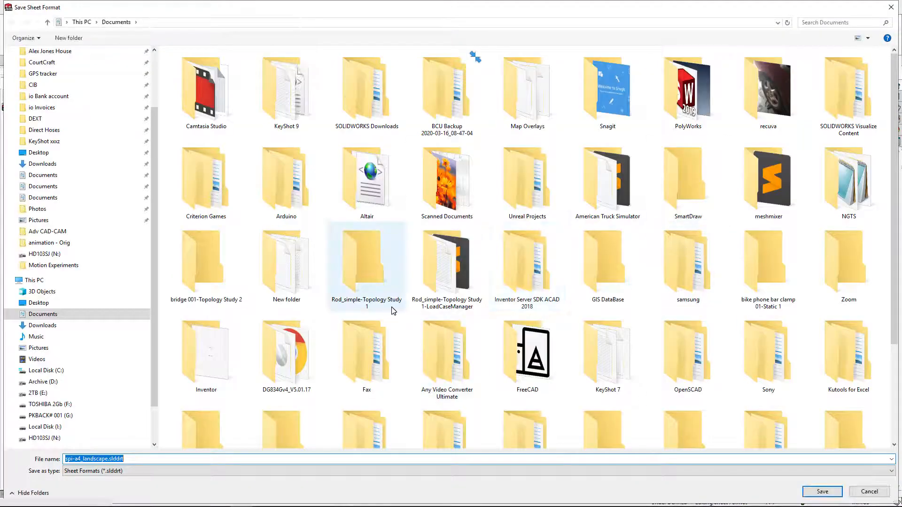
pyautogui.click(127, 460)
pyautogui.moveTo(125, 460); pyautogui.dragTo(76, 463)
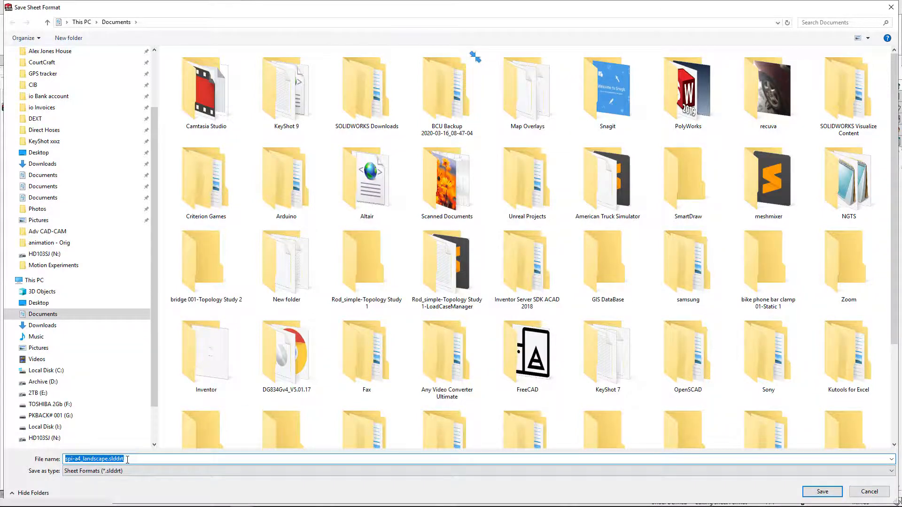
pyautogui.click(870, 492)
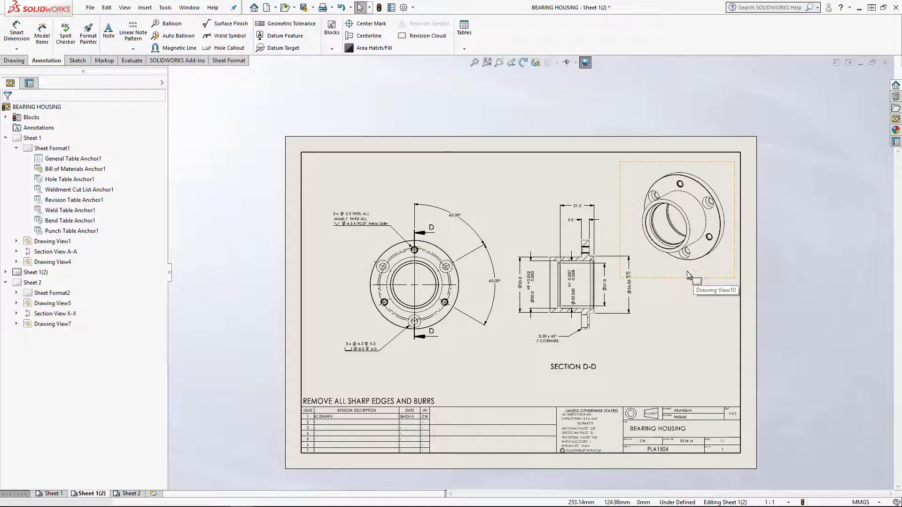
pyautogui.scroll(-5, 574, 291)
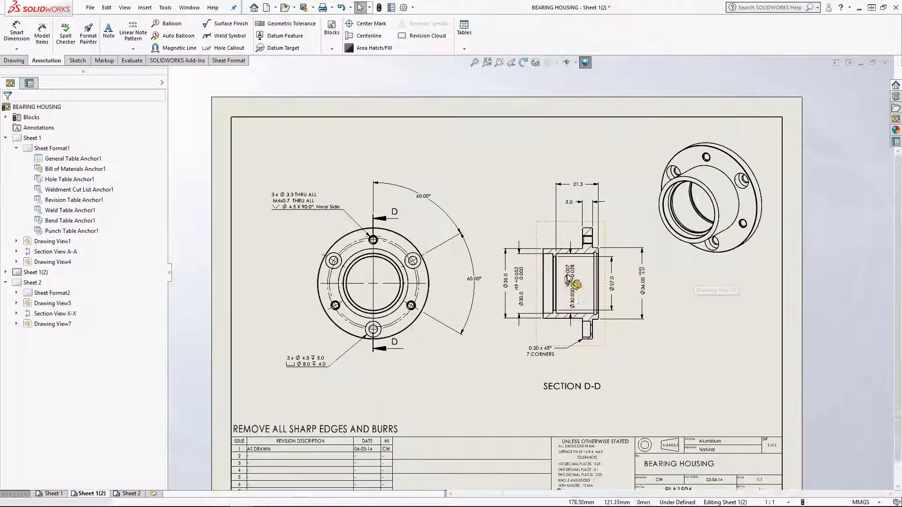
pyautogui.scroll(-1, 575, 292)
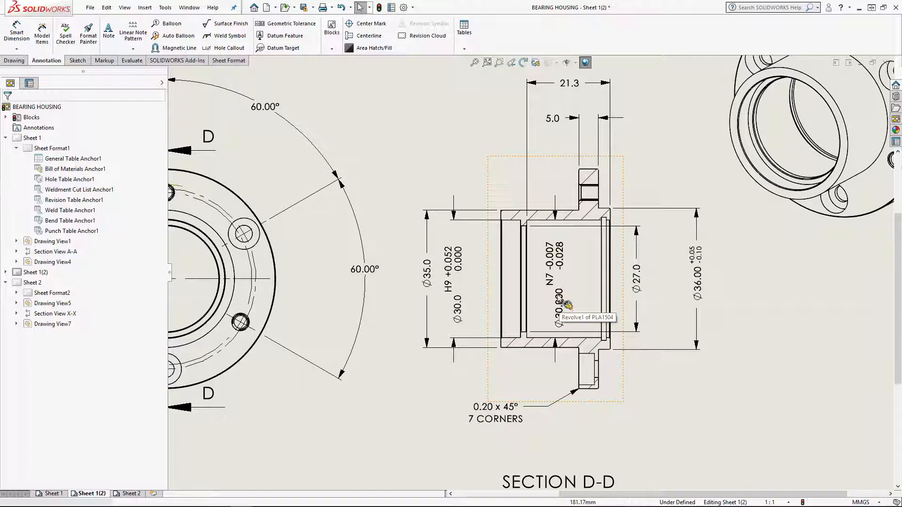
pyautogui.scroll(5, 672, 311)
pyautogui.moveTo(606, 281)
pyautogui.mouseDown(button='middle')
pyautogui.moveTo(663, 299)
pyautogui.moveTo(688, 291)
pyautogui.mouseUp(button='middle')
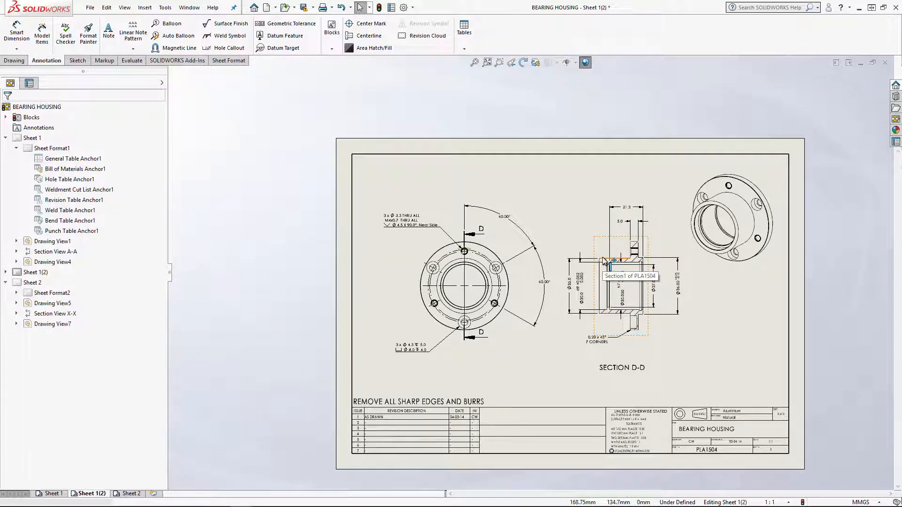